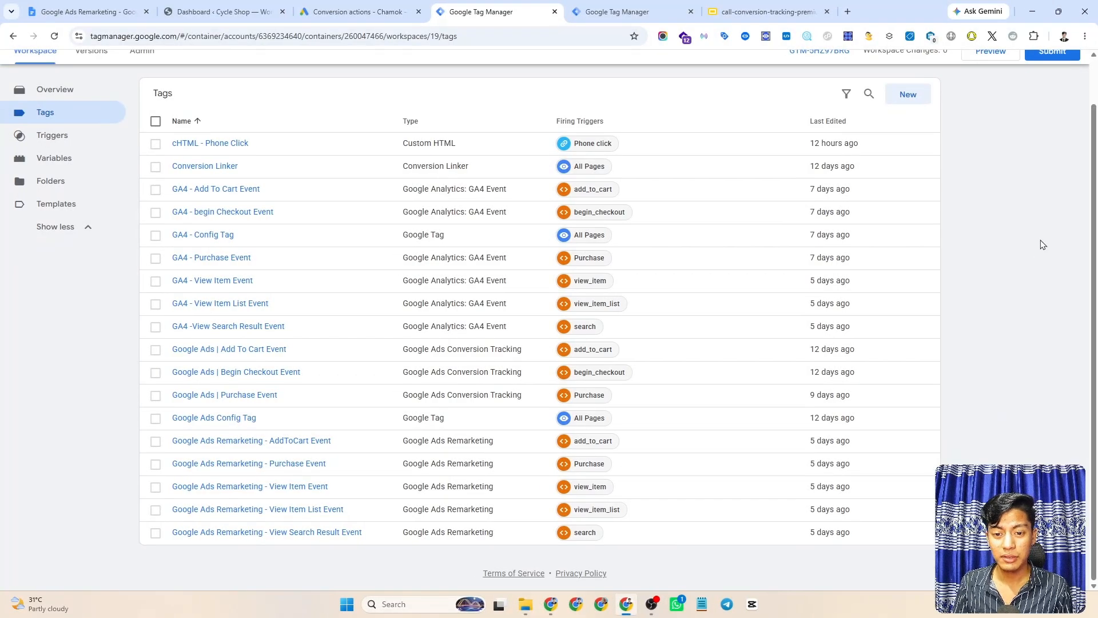
# - Check that the GTM Tags list starts with Conversion Linker and no longer has cHTML - Phone Click
pyautogui.scroll(1, 1043, 244)
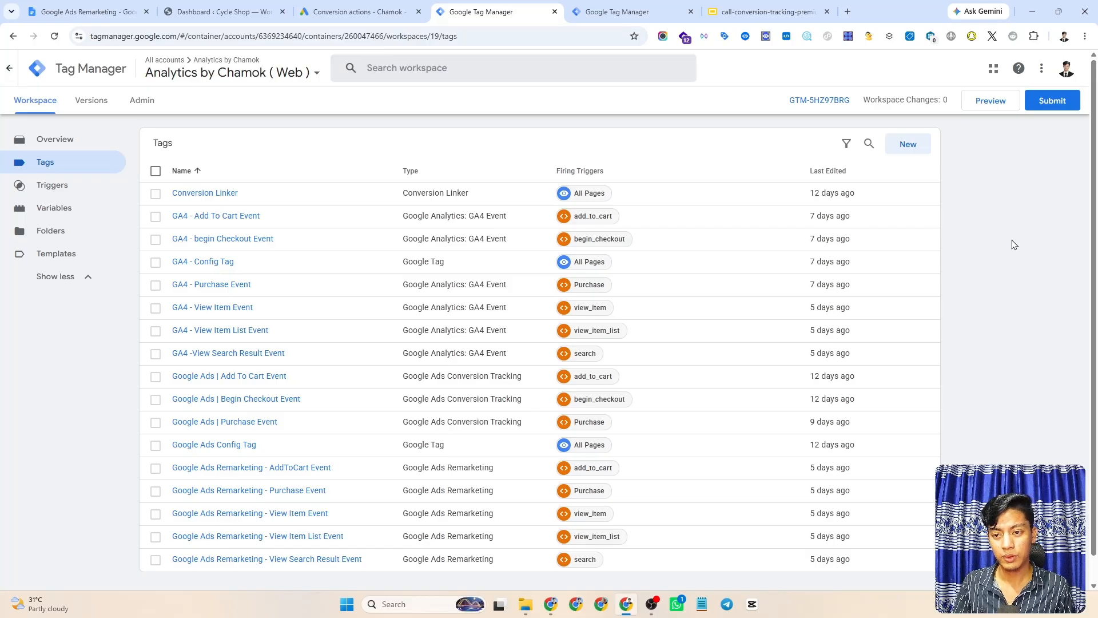
# - Go to the Google Ads conversion actions and start creating a new conversion action
pyautogui.click(323, 11)
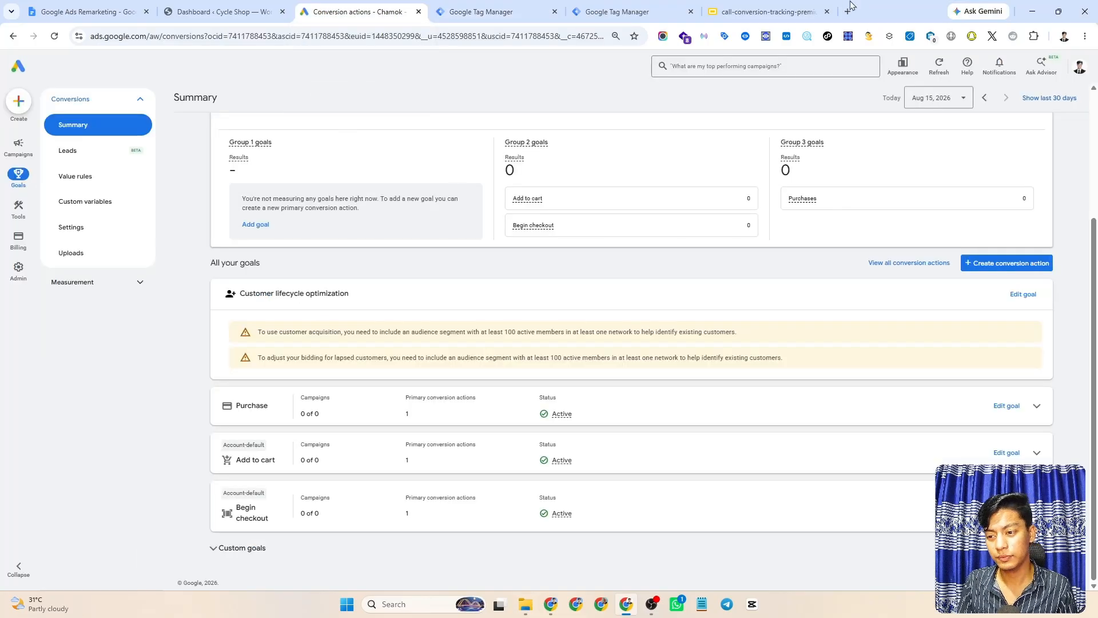
pyautogui.scroll(3, 234, 228)
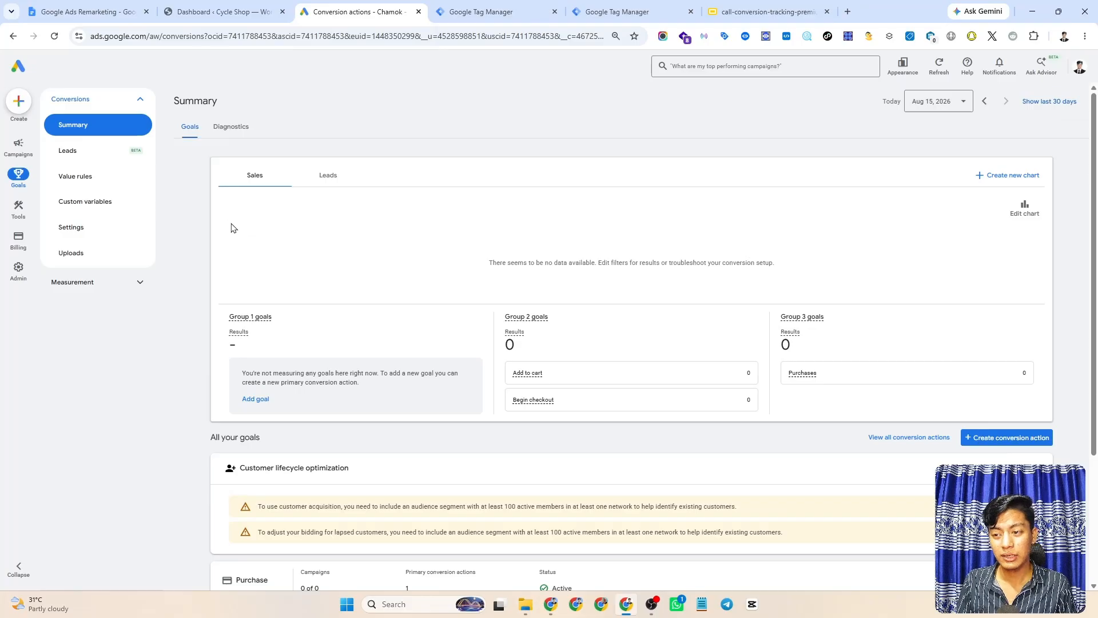
pyautogui.click(19, 103)
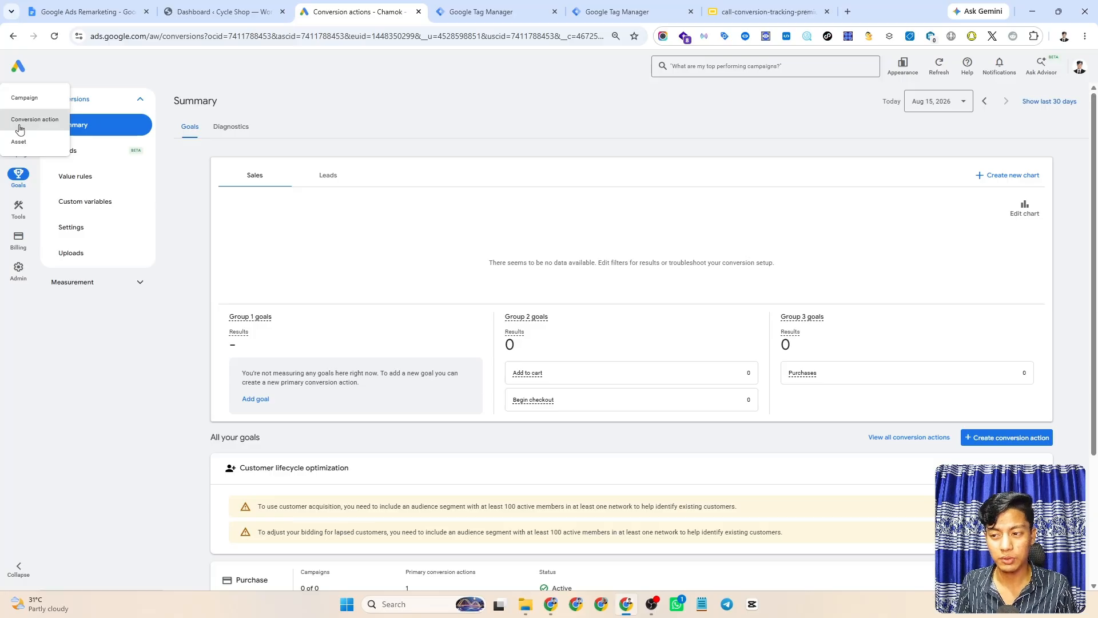
pyautogui.click(22, 125)
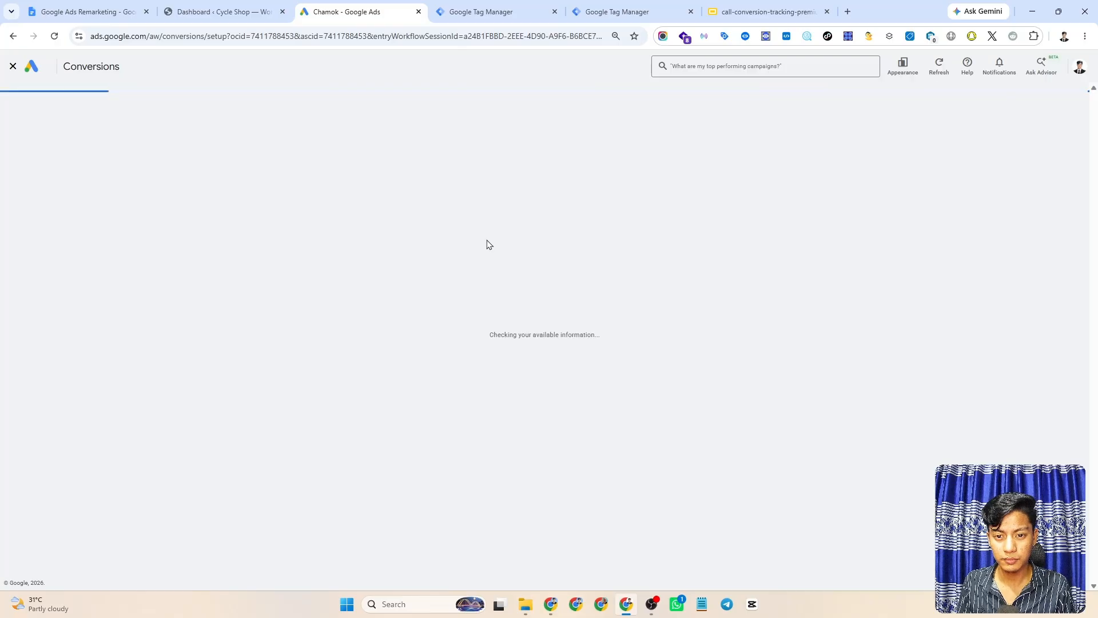
# - Dismiss the welcome message and keep phone calls as the only conversion data source
pyautogui.scroll(-1, 572, 260)
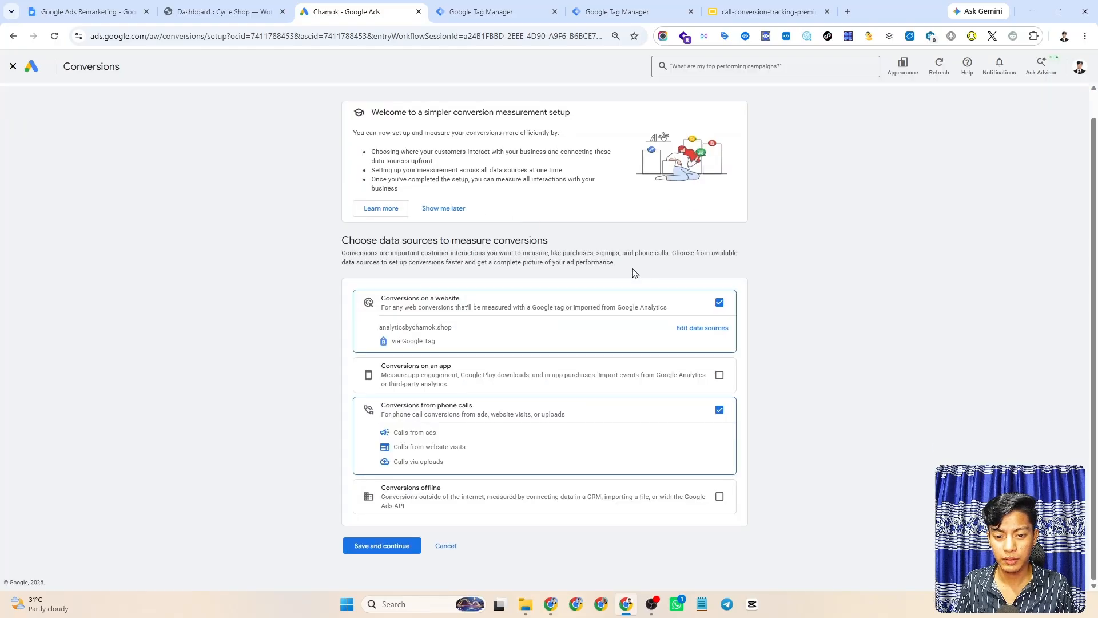
pyautogui.click(445, 209)
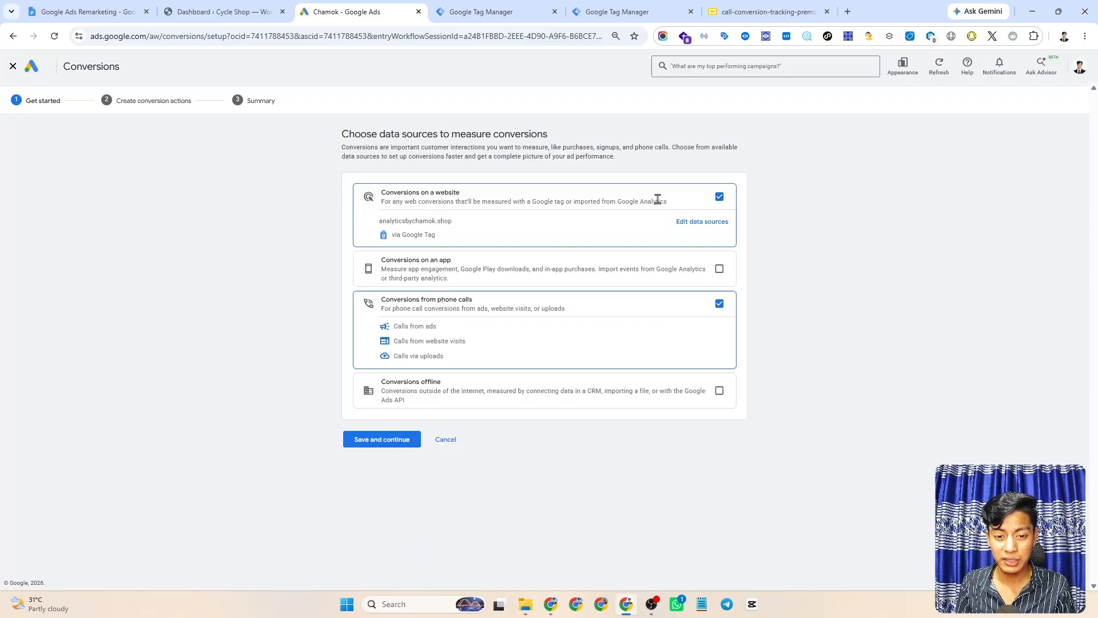
pyautogui.click(720, 197)
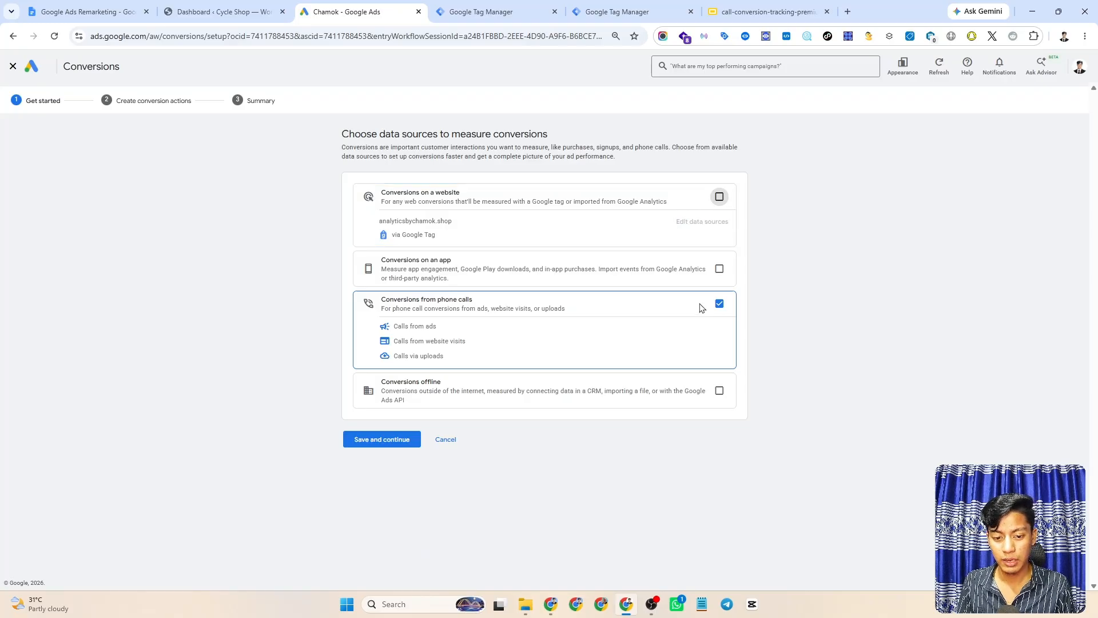
pyautogui.click(720, 304)
pyautogui.click(722, 304)
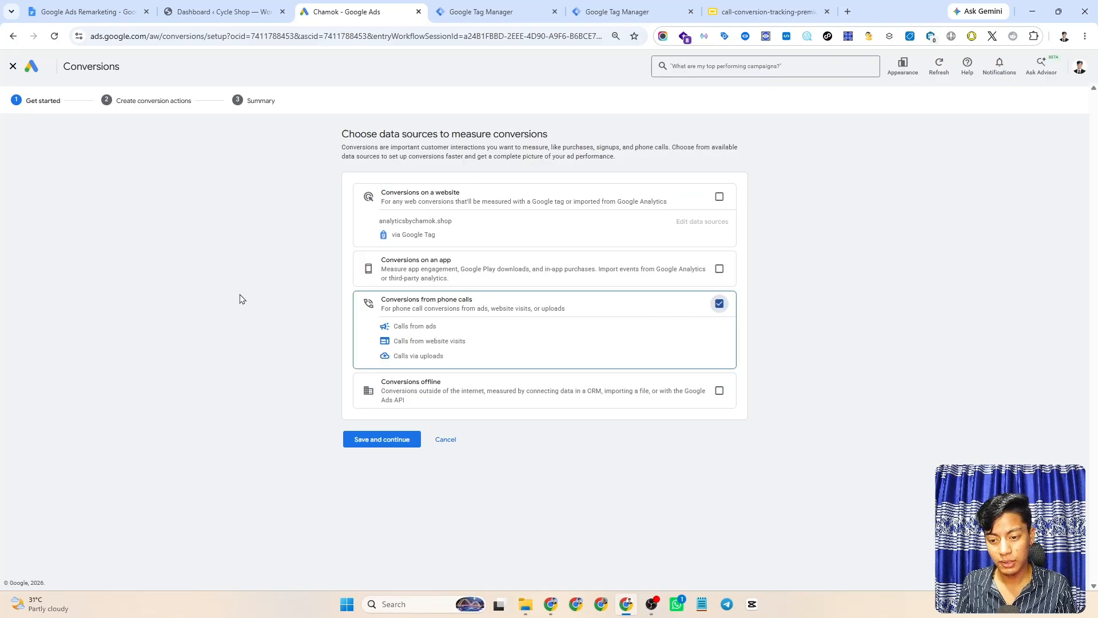
pyautogui.click(372, 446)
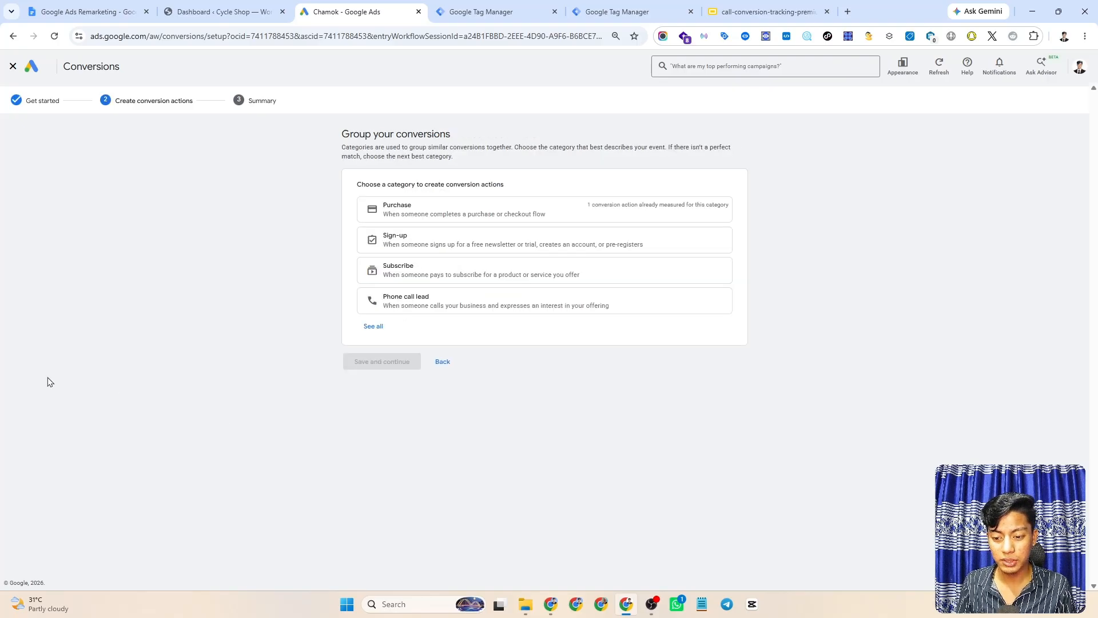
# - Choose Phone call lead from the full list of conversion categories
pyautogui.click(375, 326)
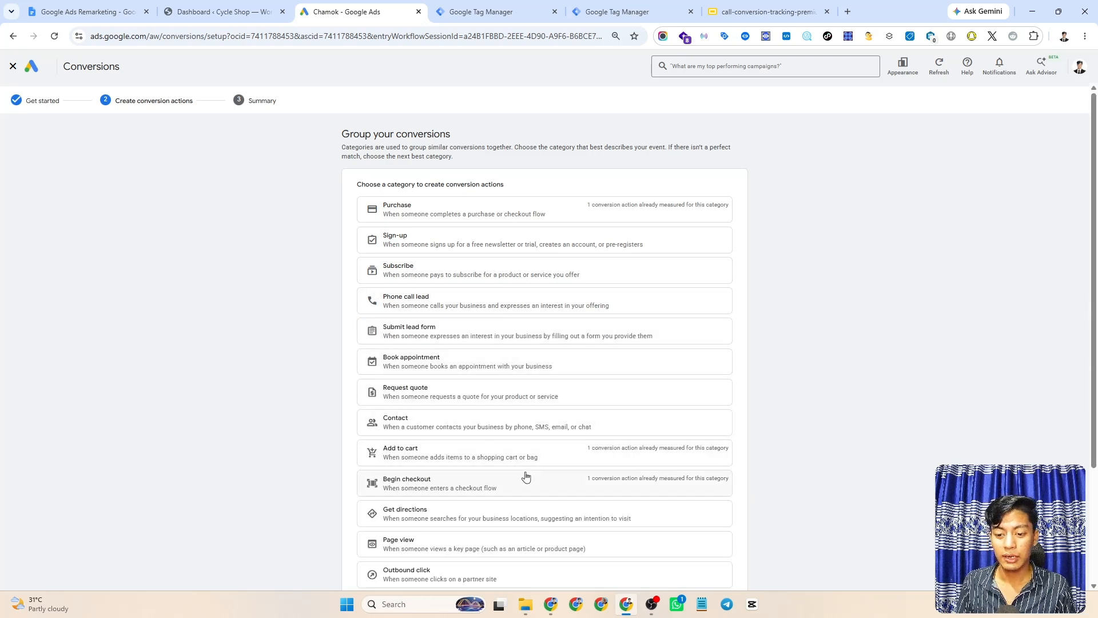
pyautogui.scroll(-2, 522, 473)
pyautogui.scroll(2, 444, 479)
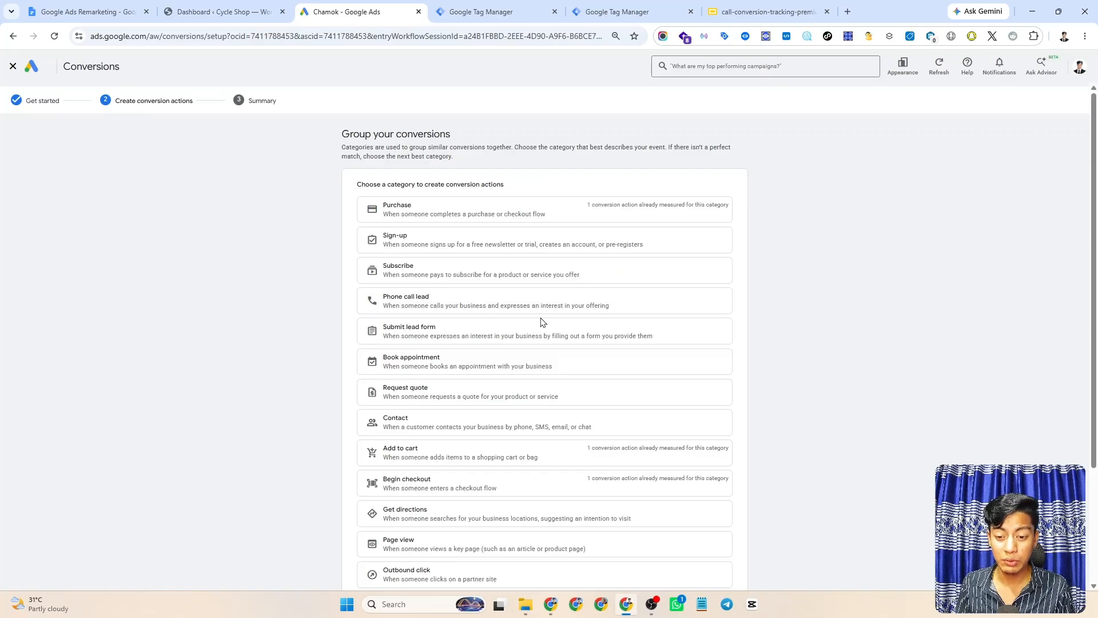
pyautogui.click(431, 309)
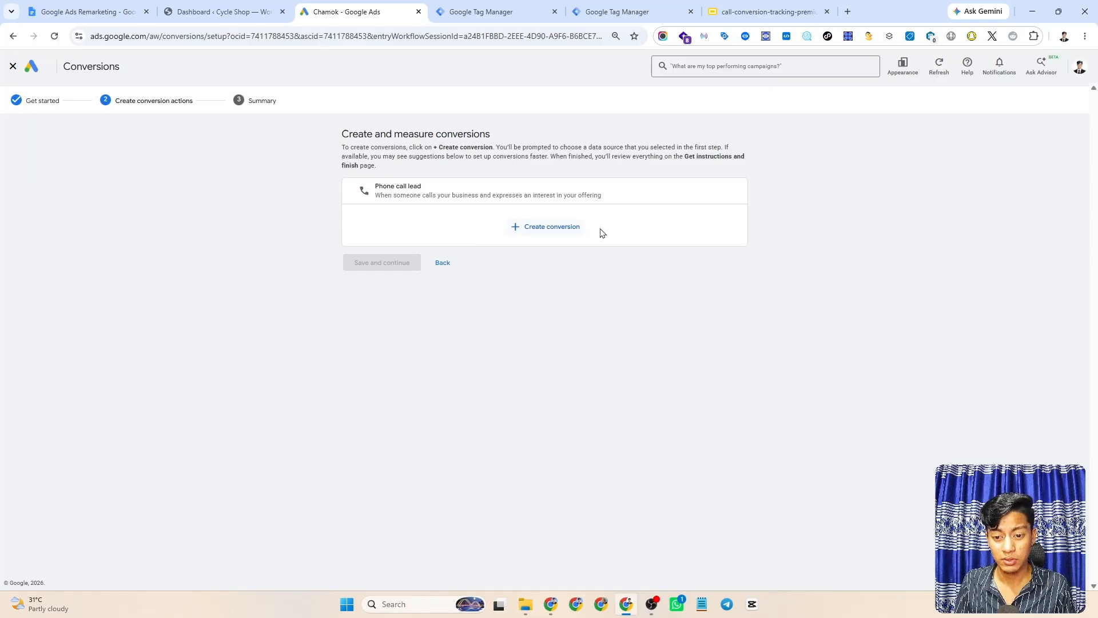
# - Create a Calls from ads conversion, append the creator's name to its conversion name, and save its settings
pyautogui.click(544, 229)
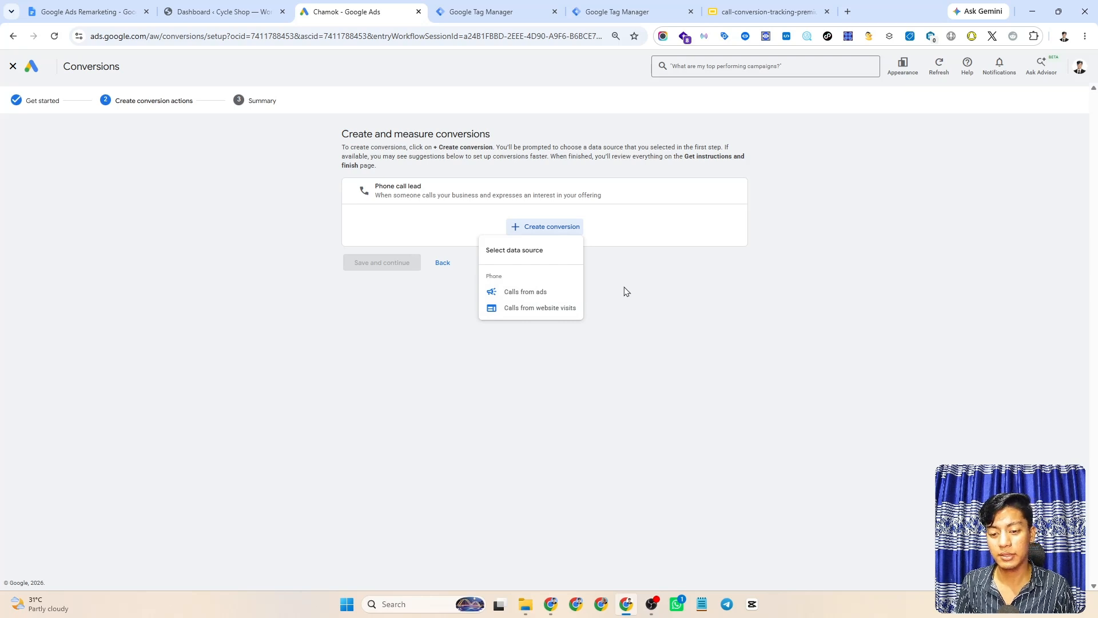
pyautogui.click(537, 293)
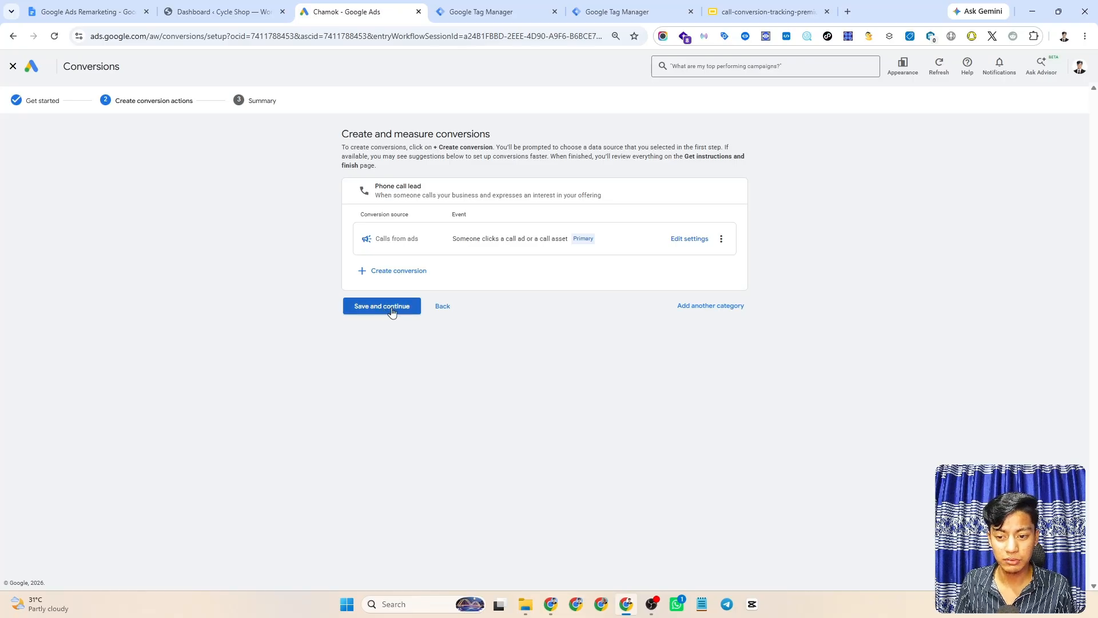
pyautogui.click(688, 240)
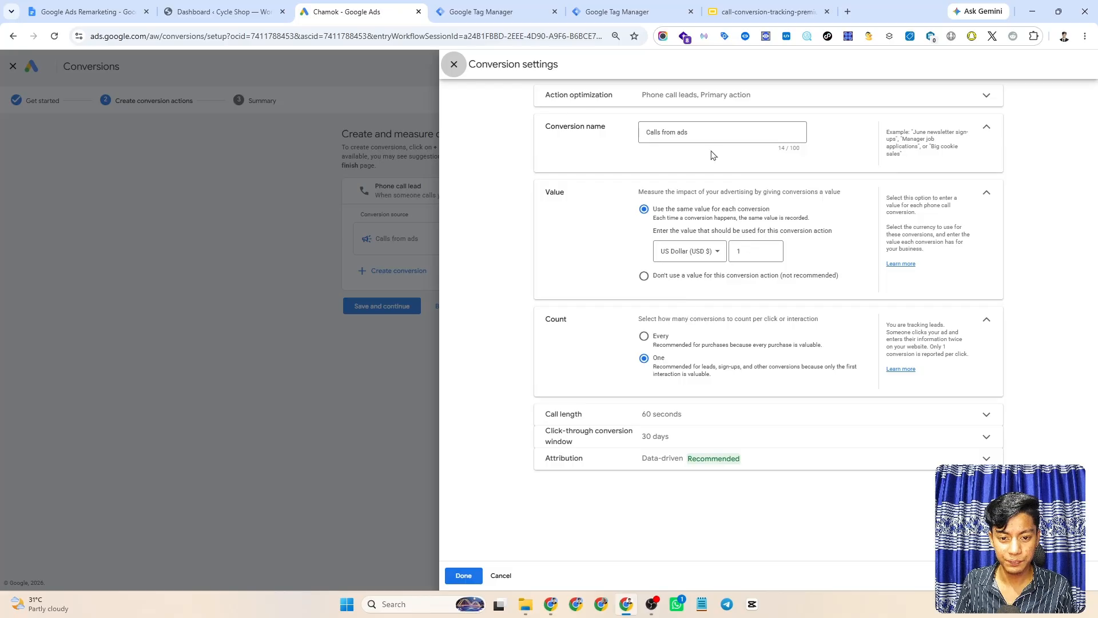
pyautogui.click(695, 133)
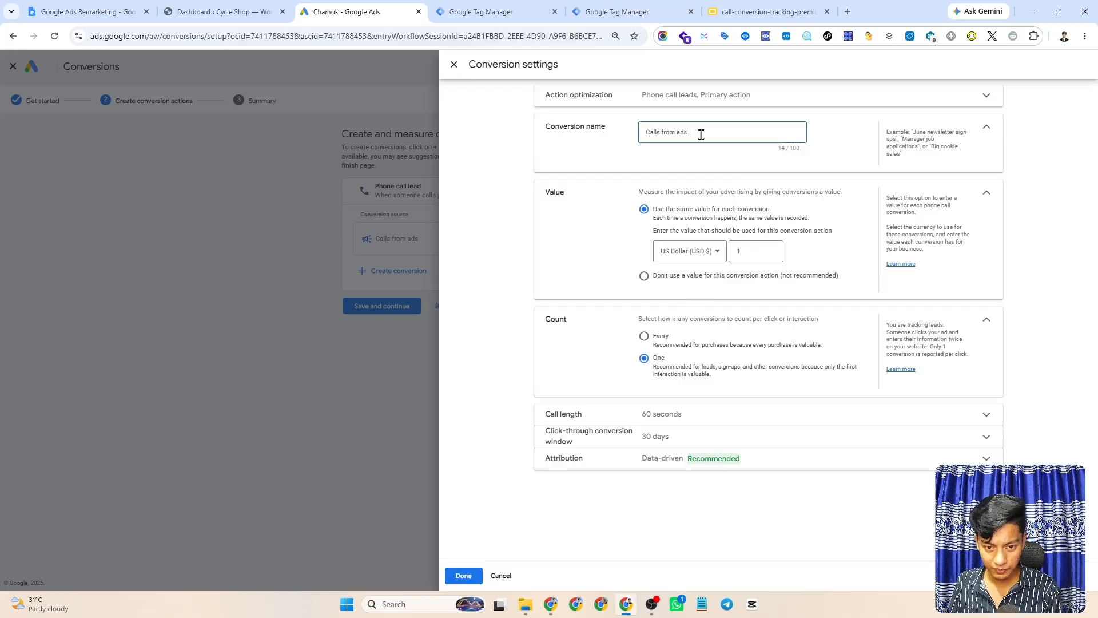
pyautogui.write('- ')
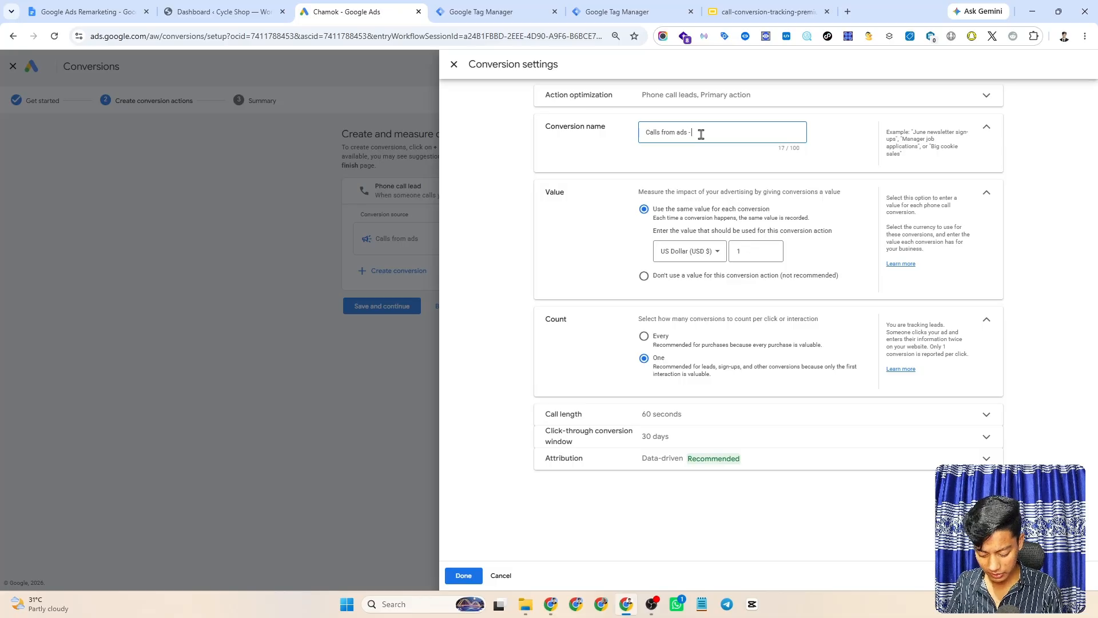
pyautogui.write('by')
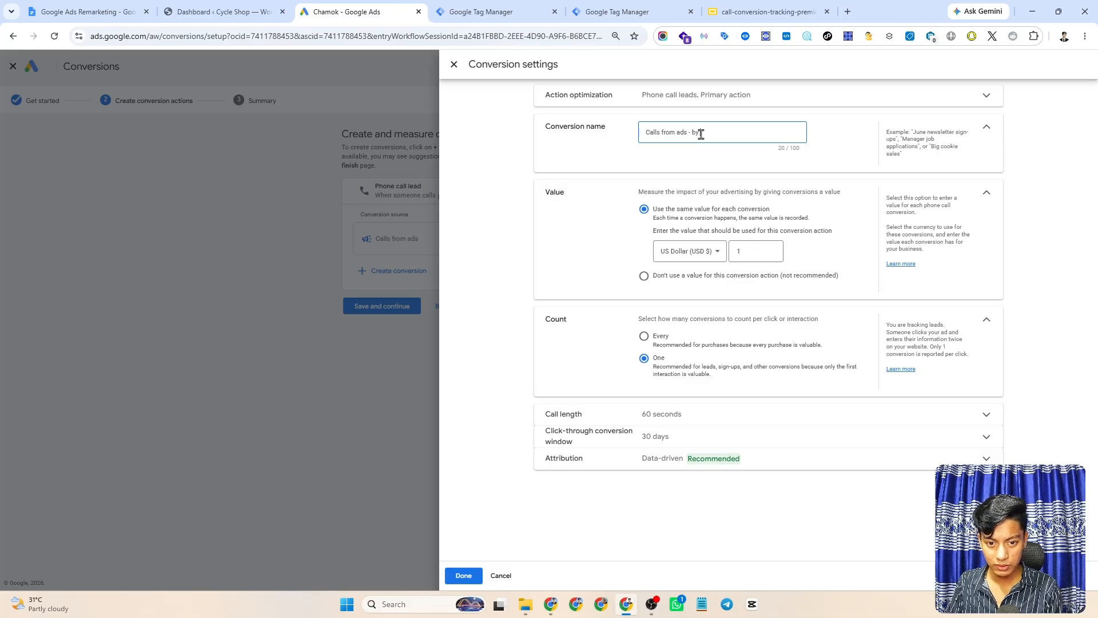
pyautogui.write(' Chamok')
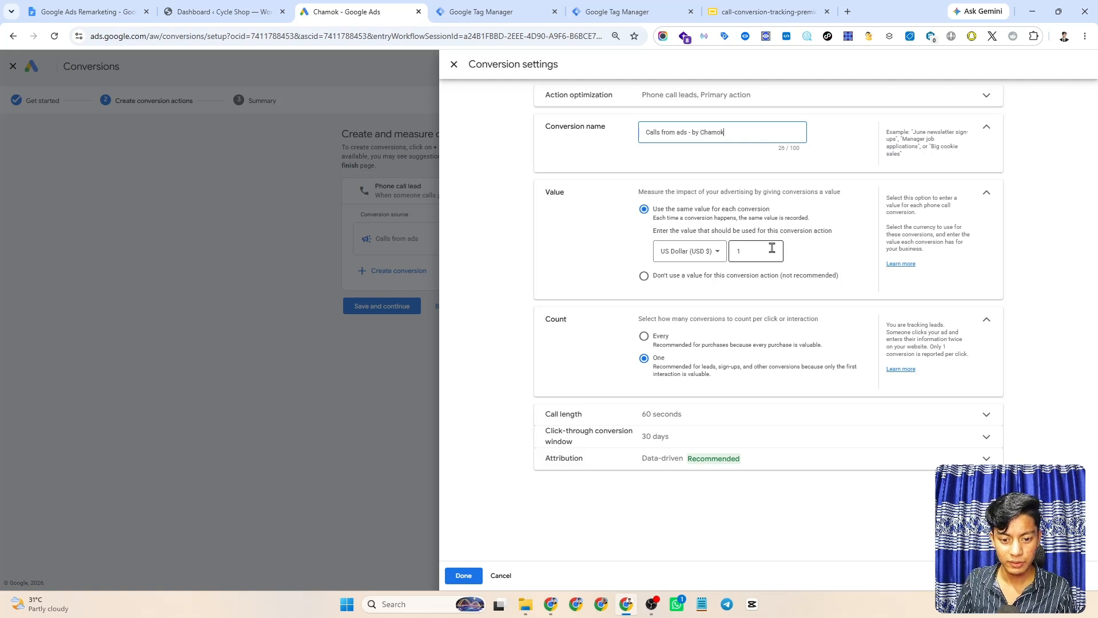
pyautogui.click(843, 263)
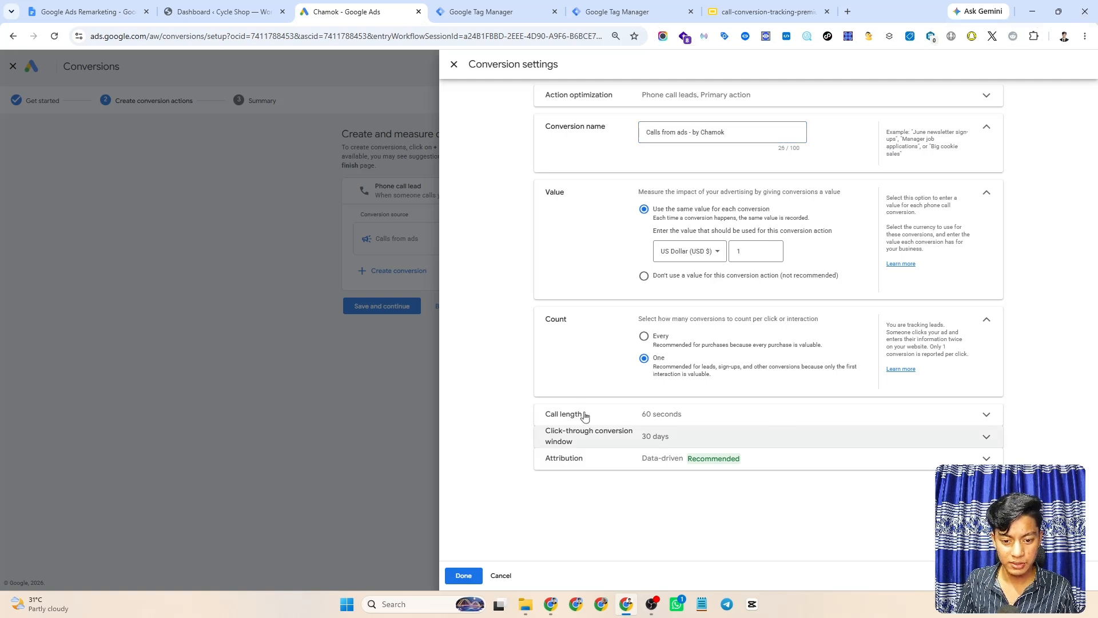
pyautogui.click(462, 577)
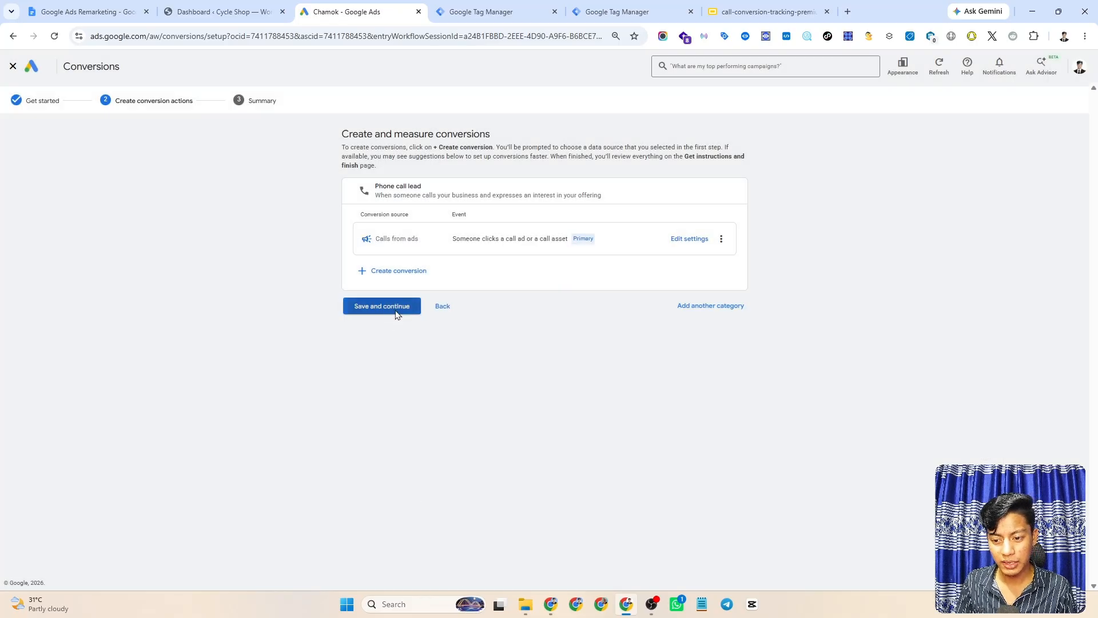
# - Save and finish the conversion setup, then expand the Phone call lead goal on the Summary
pyautogui.click(393, 308)
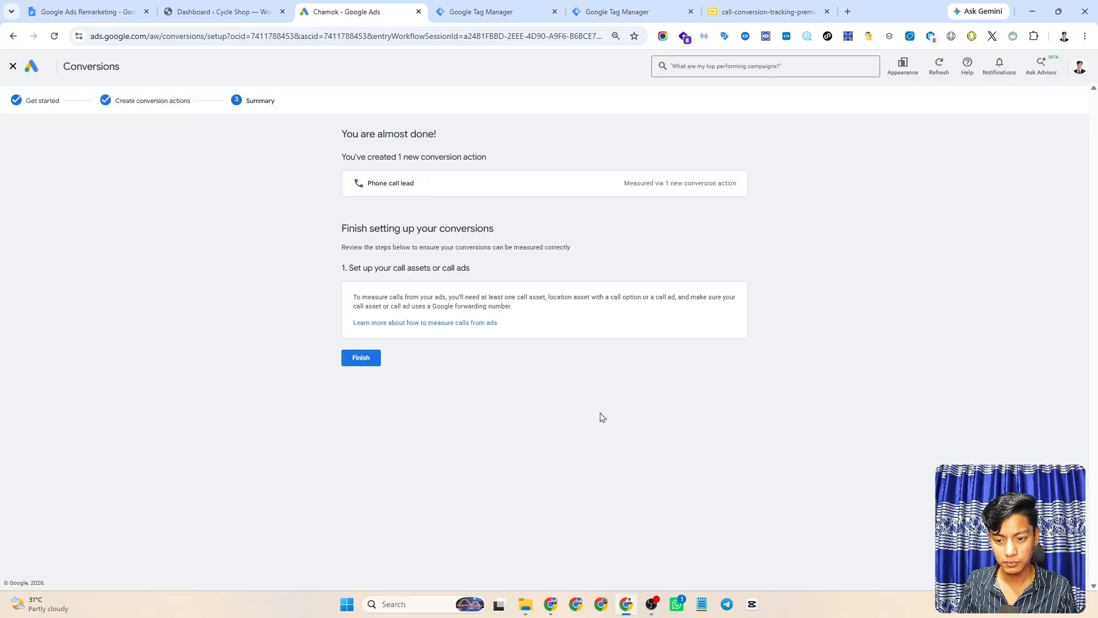
pyautogui.click(360, 359)
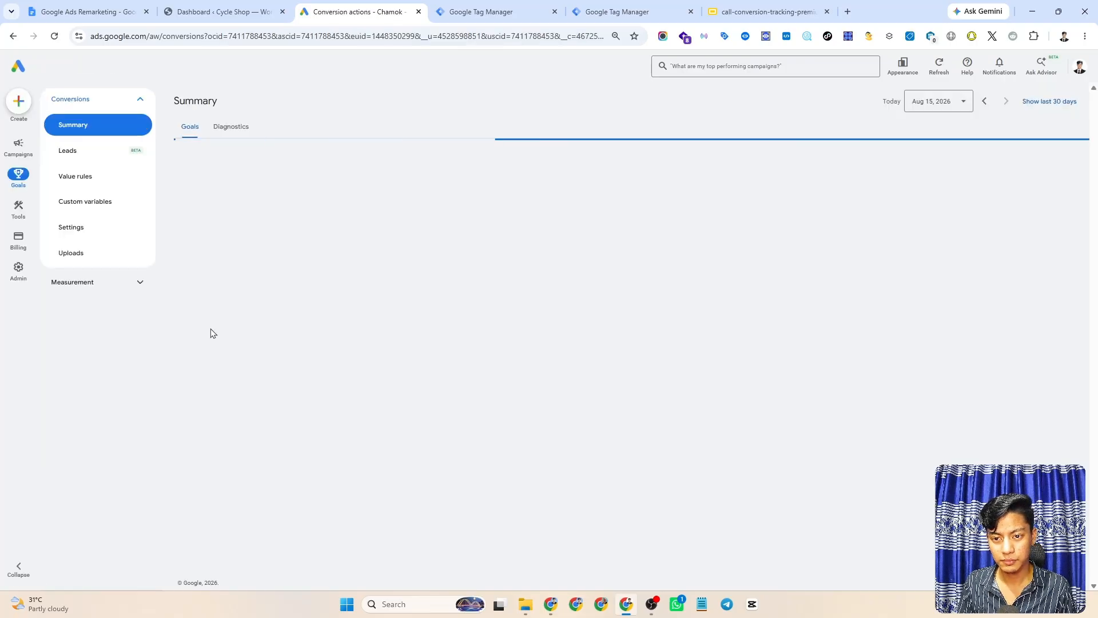
pyautogui.scroll(-4, 408, 364)
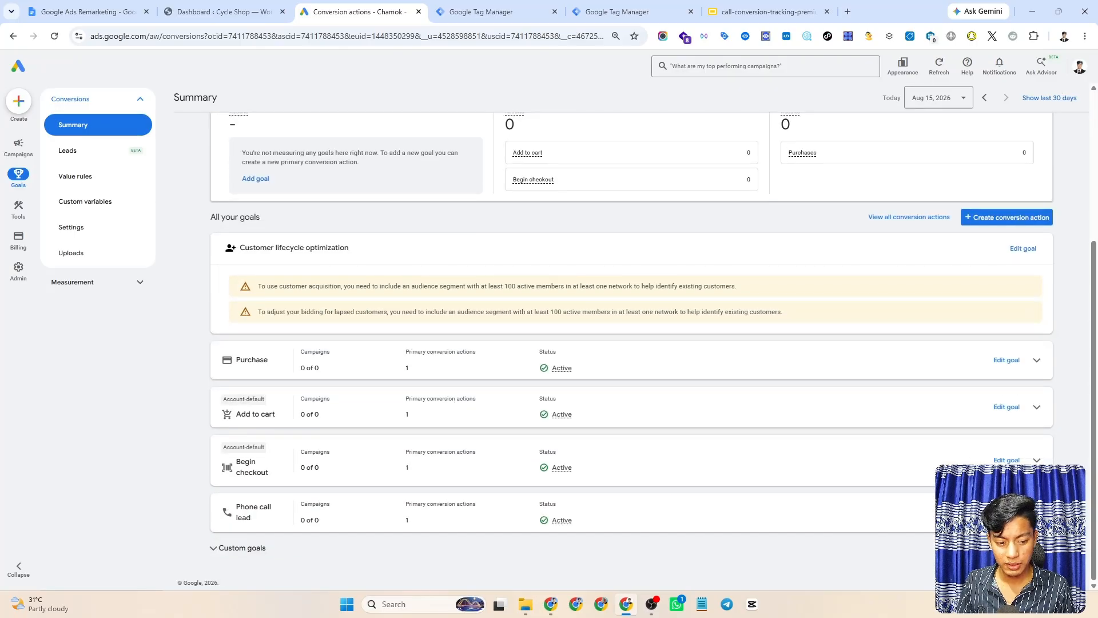
pyautogui.click(571, 492)
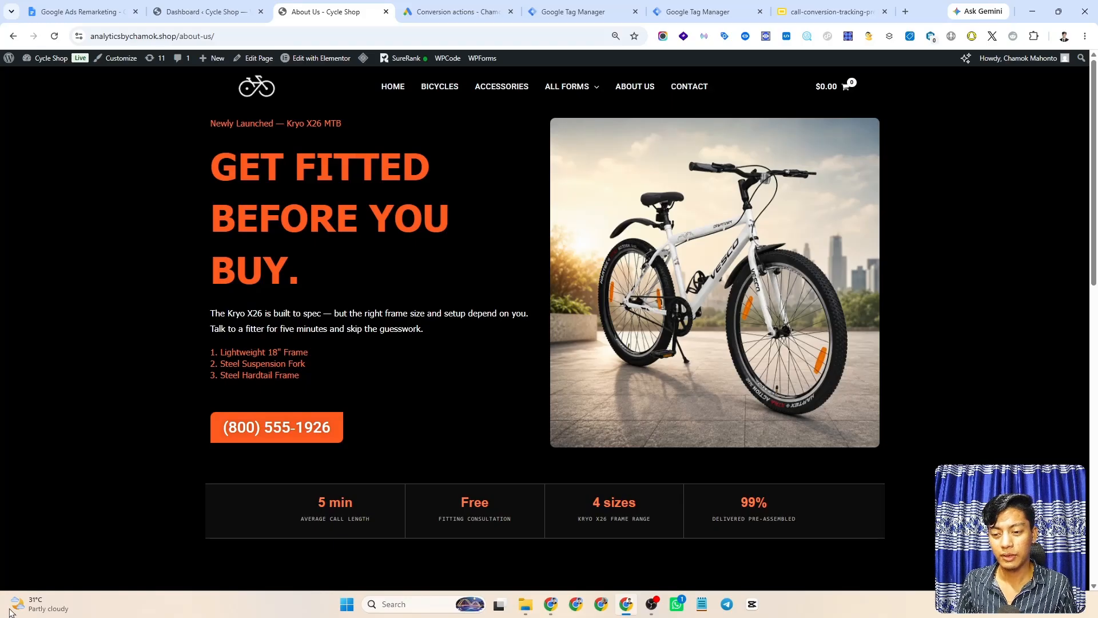
pyautogui.scroll(-3, 429, 318)
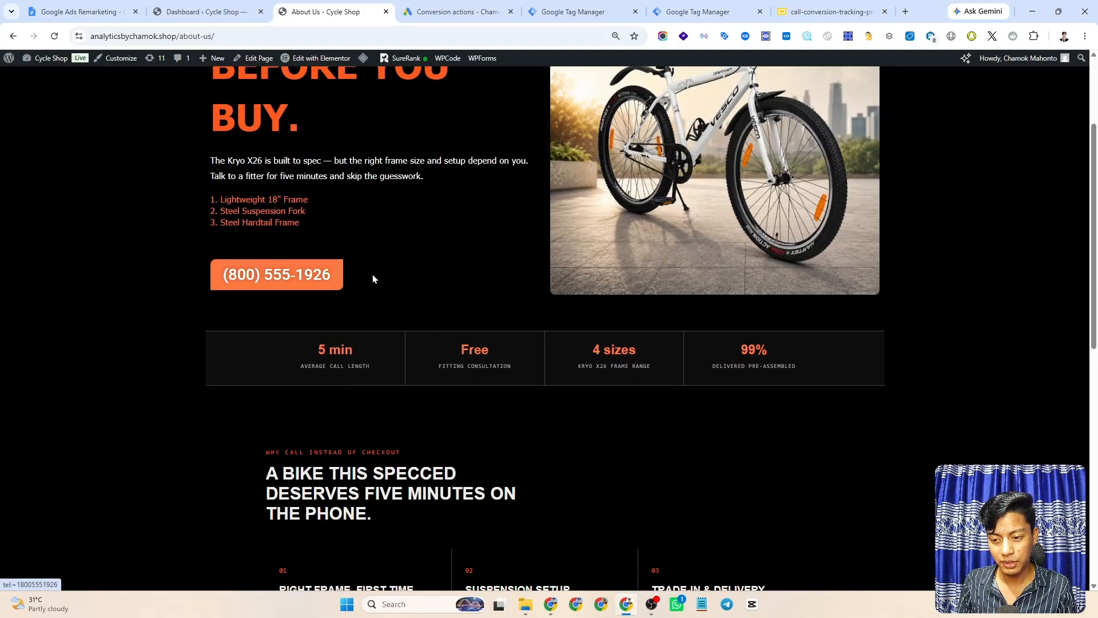
pyautogui.scroll(-10, 373, 276)
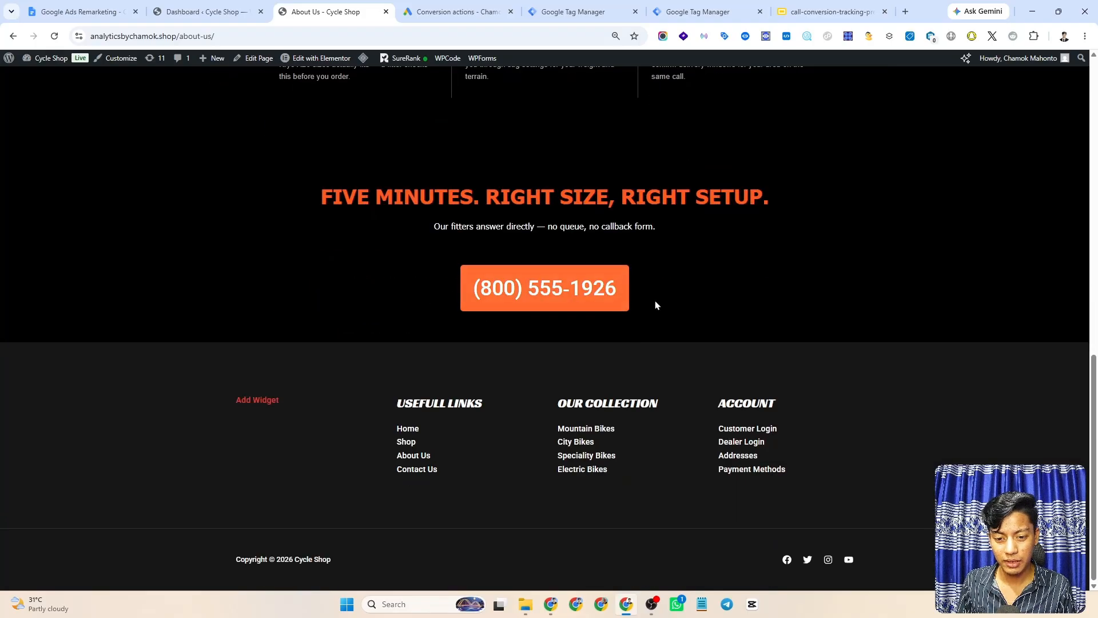
pyautogui.scroll(3, 229, 298)
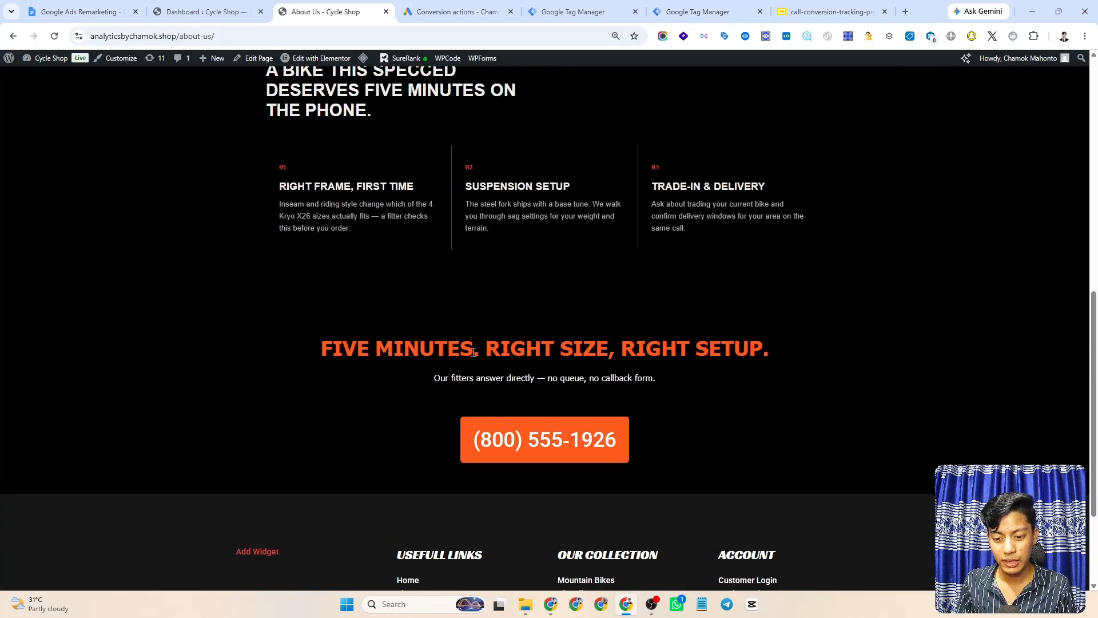
pyautogui.scroll(-2, 459, 319)
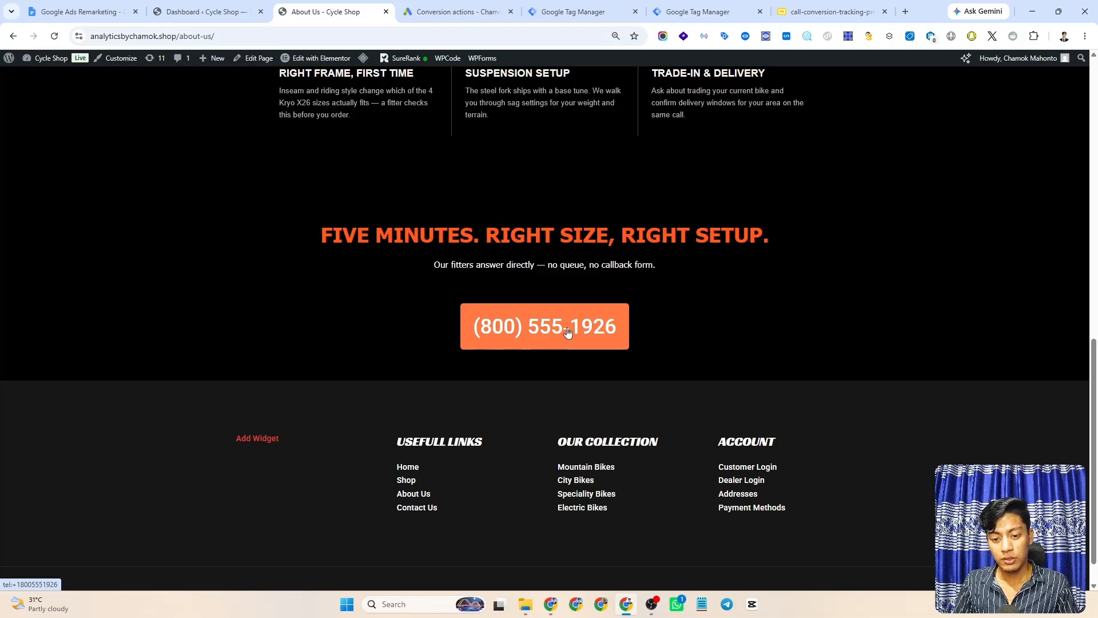
pyautogui.scroll(8, 541, 321)
pyautogui.scroll(2, 543, 315)
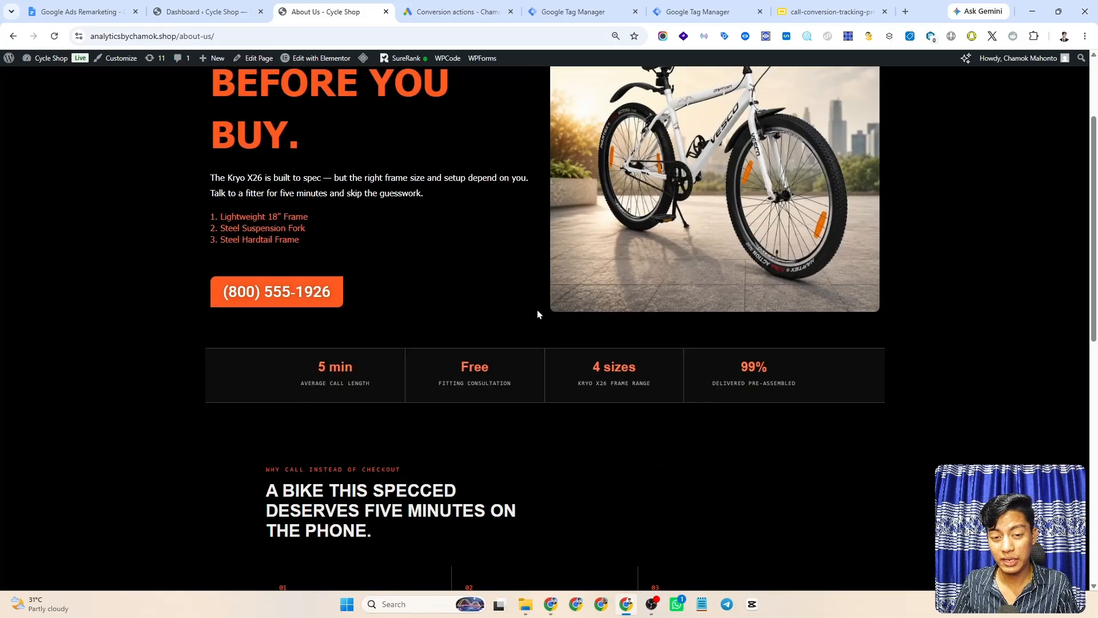
pyautogui.scroll(3, 456, 259)
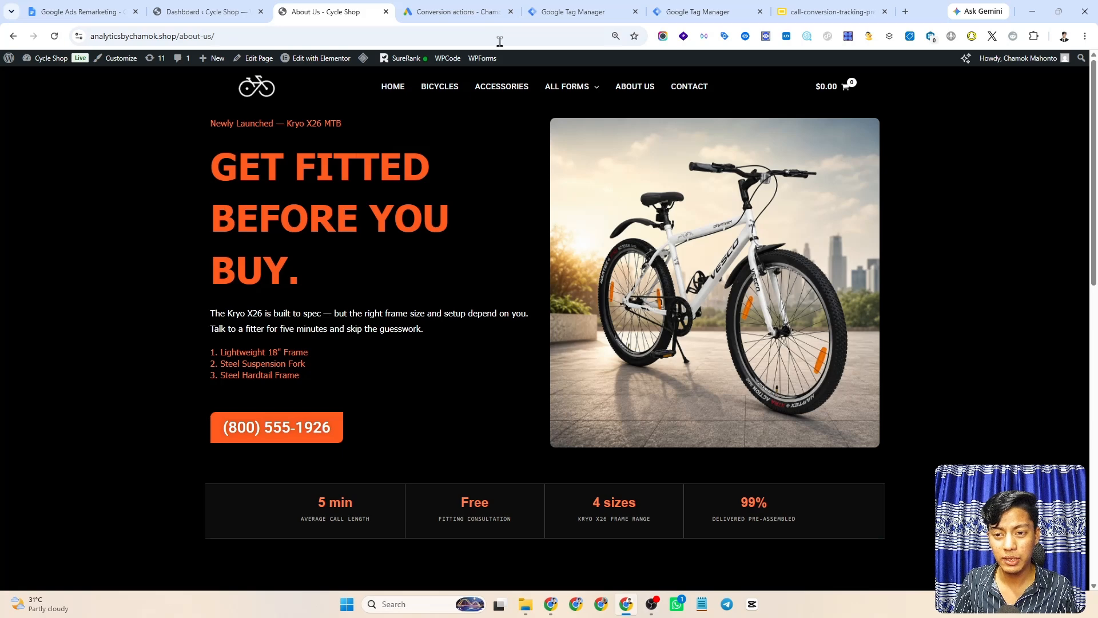
# - Start a new conversion action with phone calls as the only data source
pyautogui.click(480, 8)
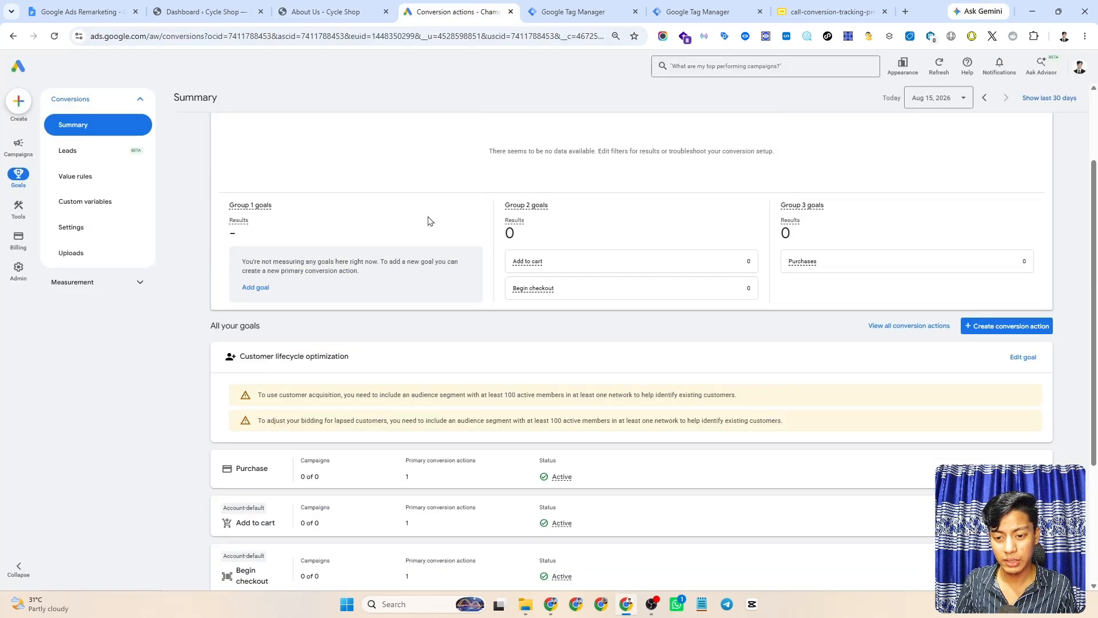
pyautogui.click(17, 110)
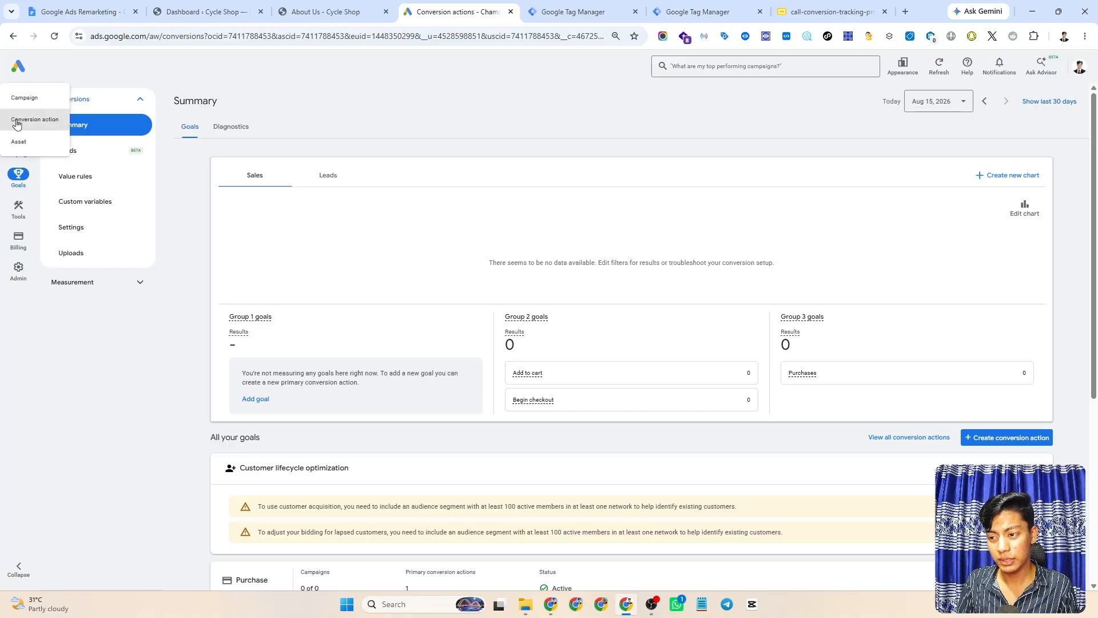
pyautogui.click(25, 126)
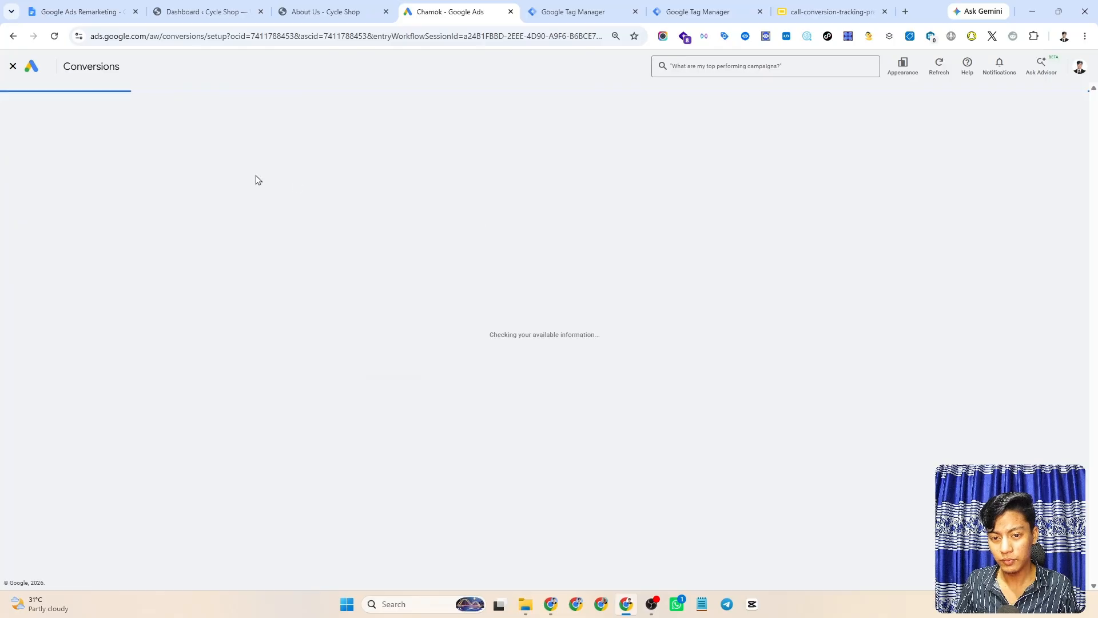
pyautogui.scroll(-2, 590, 274)
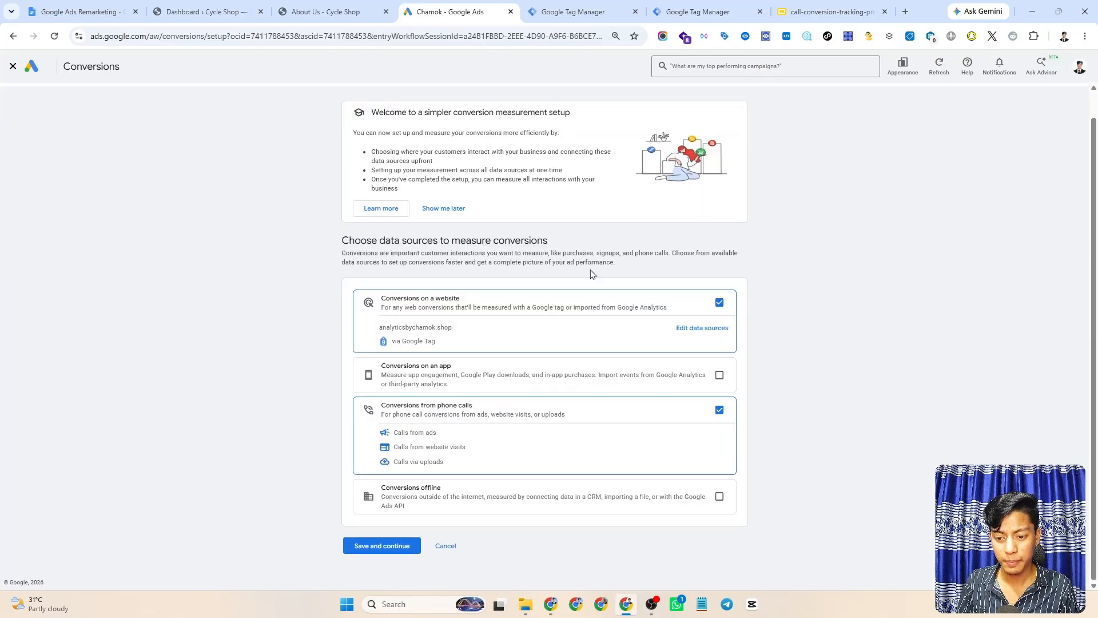
pyautogui.click(719, 302)
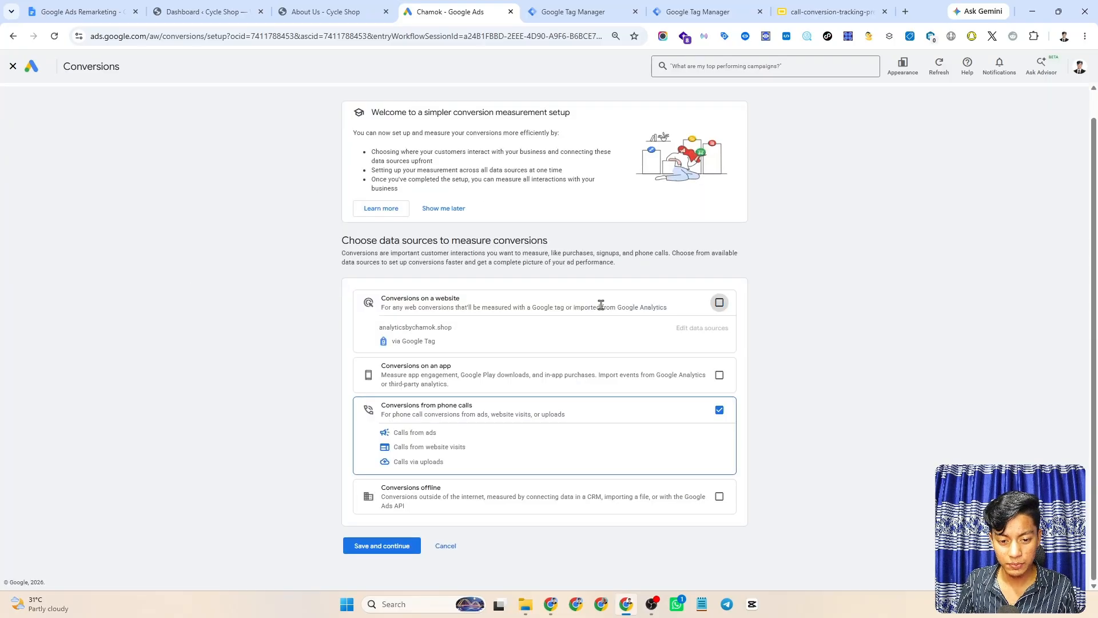
pyautogui.click(719, 410)
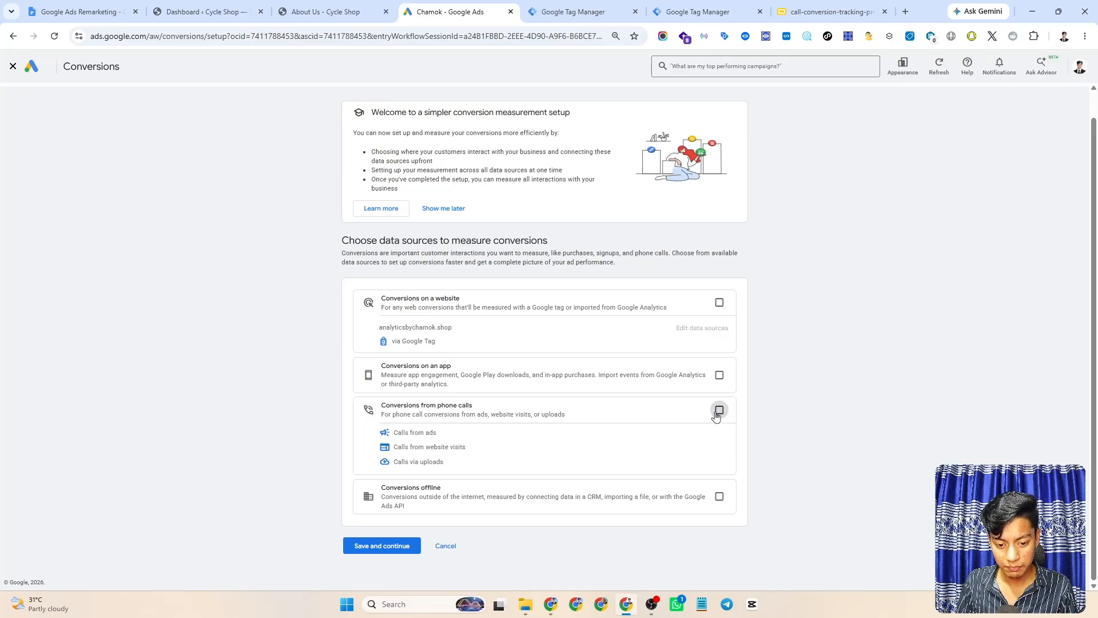
pyautogui.click(718, 410)
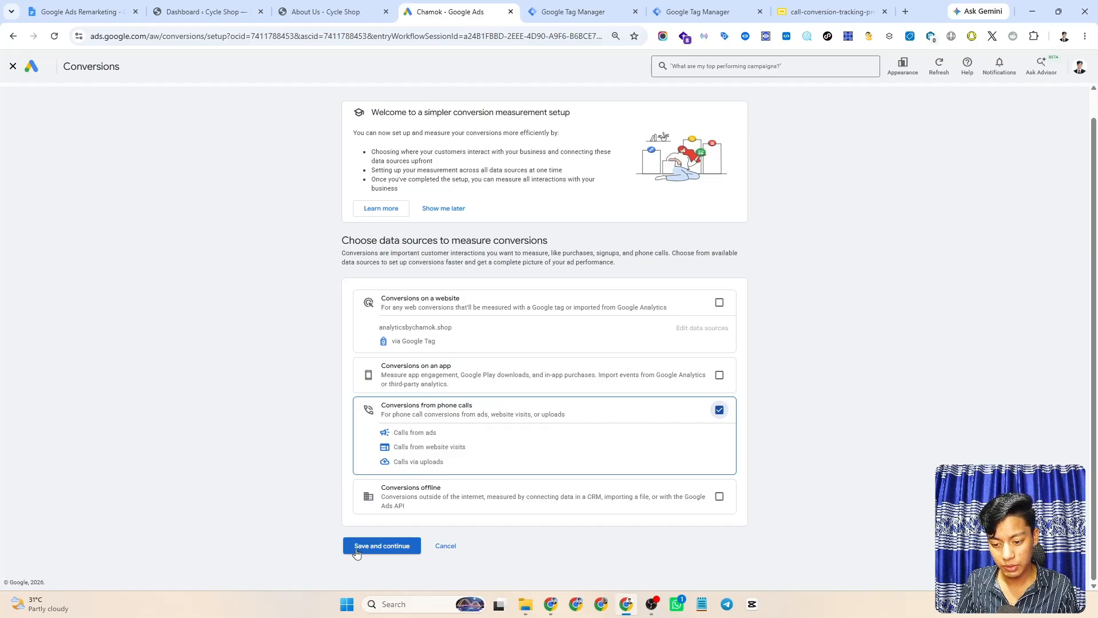
pyautogui.click(376, 552)
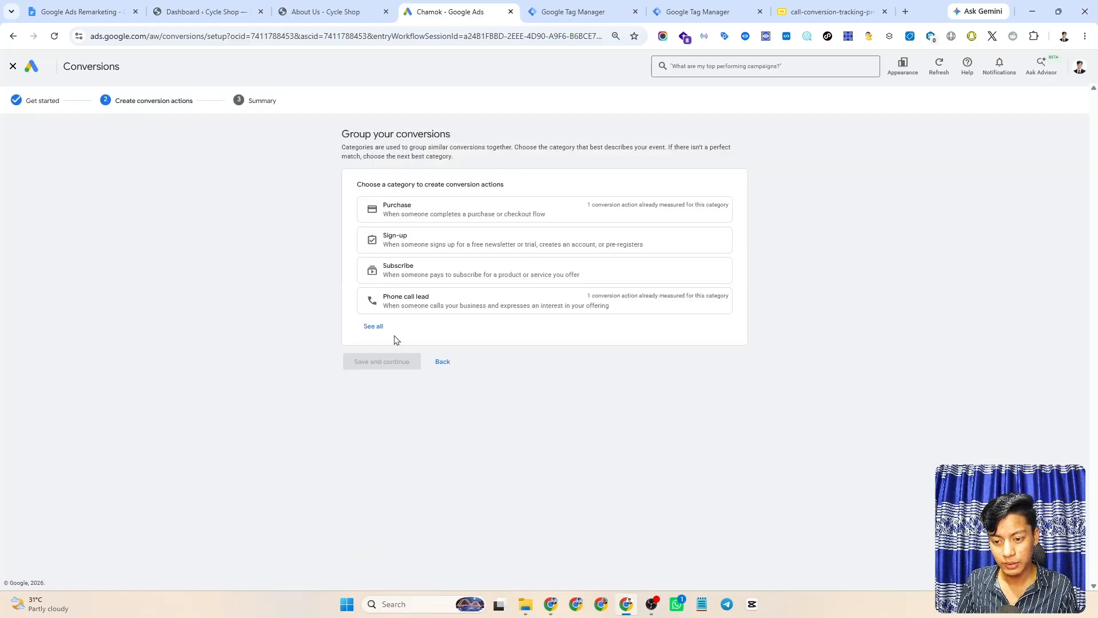
# - Pick the Phone call lead category and add a Calls from website visits conversion
pyautogui.click(374, 326)
pyautogui.scroll(-3, 643, 362)
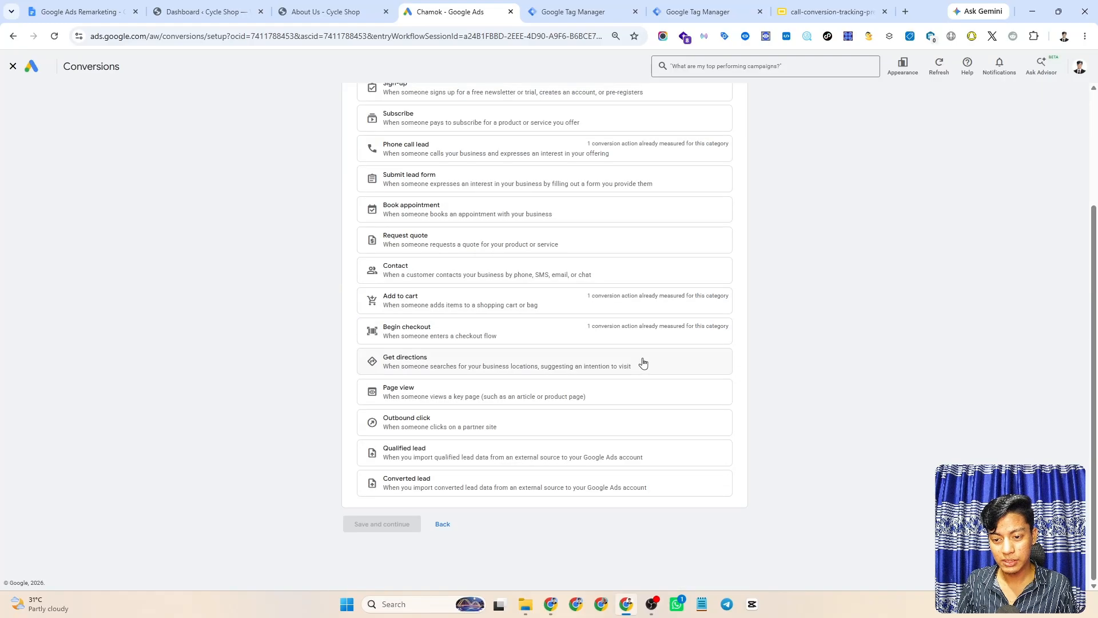
pyautogui.scroll(3, 380, 355)
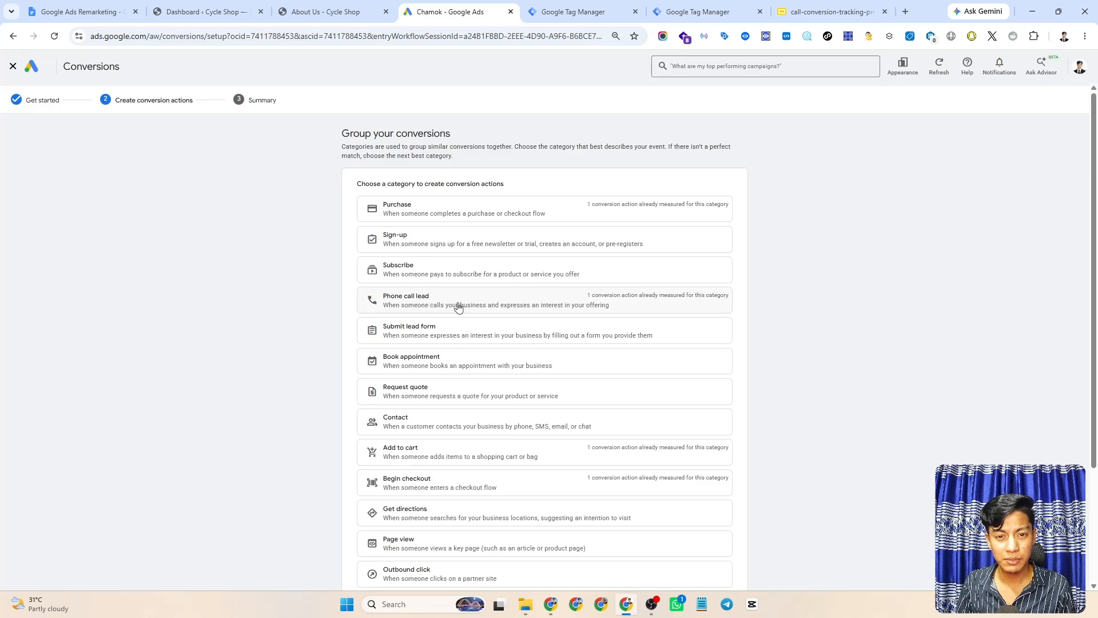
pyautogui.click(484, 305)
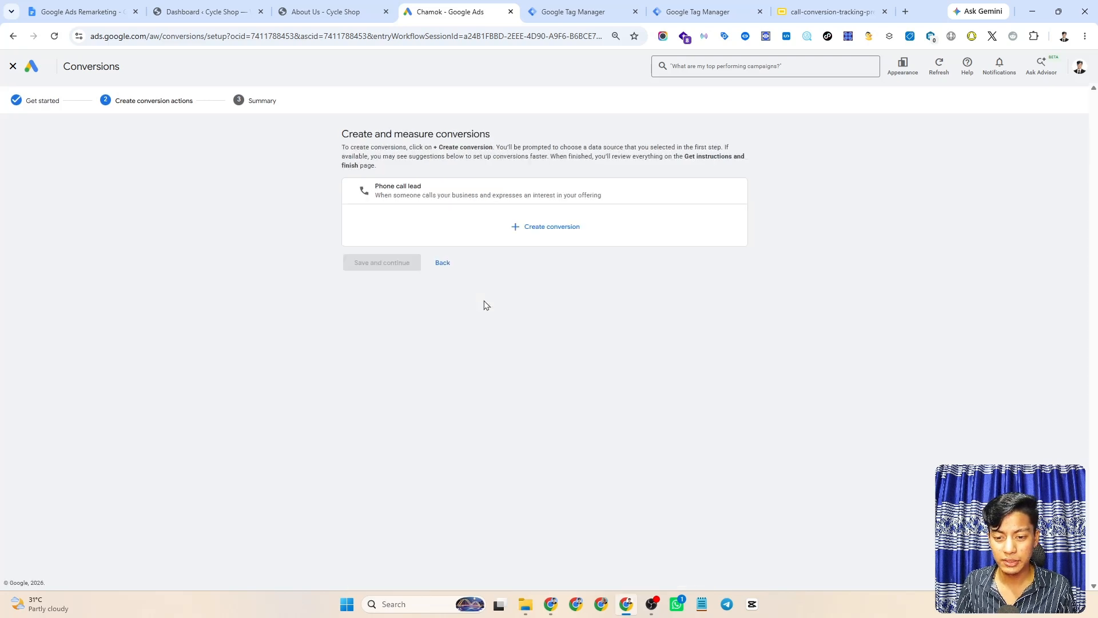
pyautogui.click(543, 228)
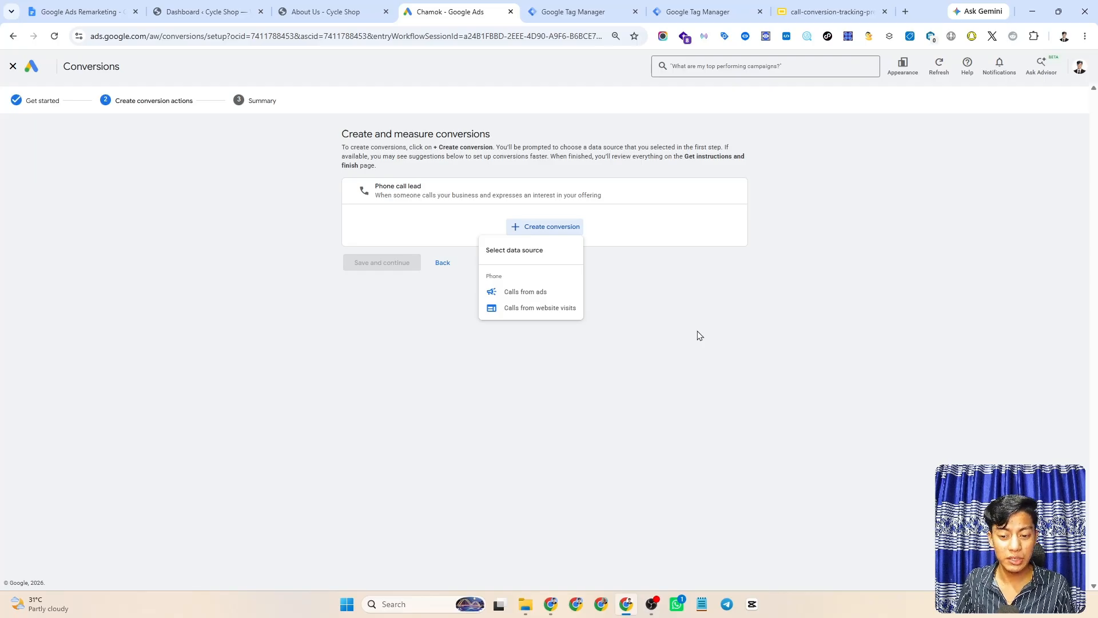
pyautogui.click(521, 311)
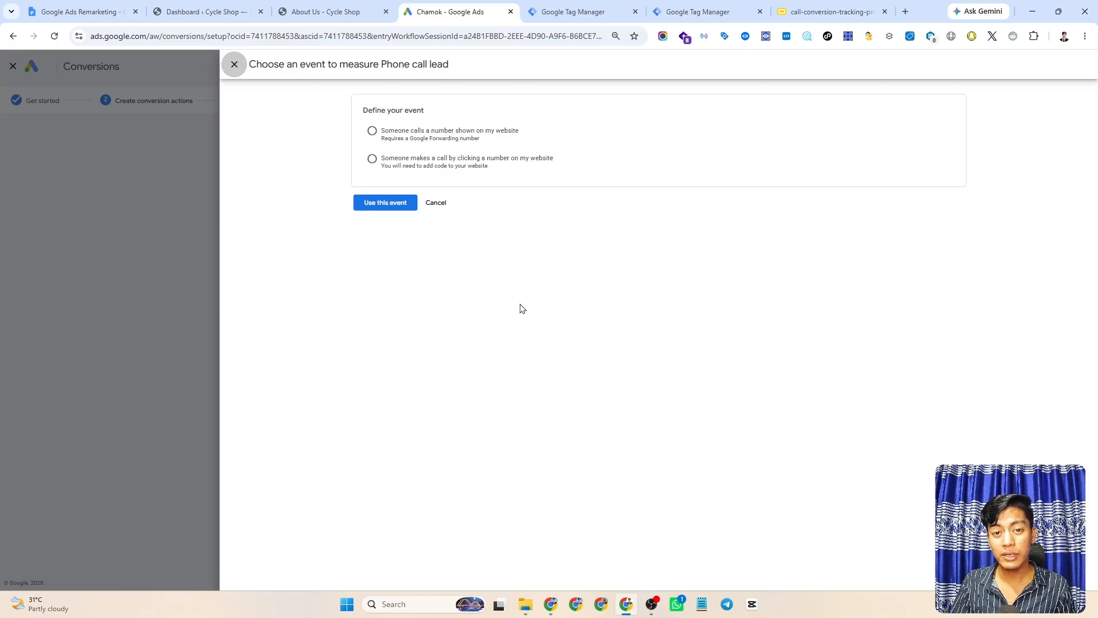
# - Choose 'Someone calls a number shown on my website' and copy the number from the site's tel: link
pyautogui.click(372, 132)
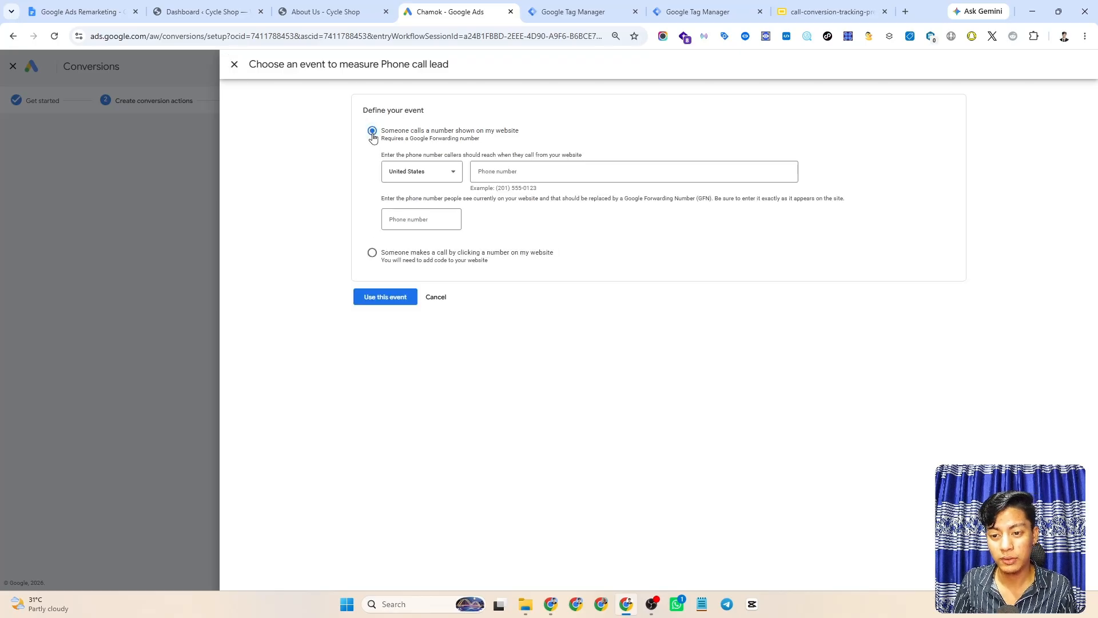
pyautogui.click(496, 169)
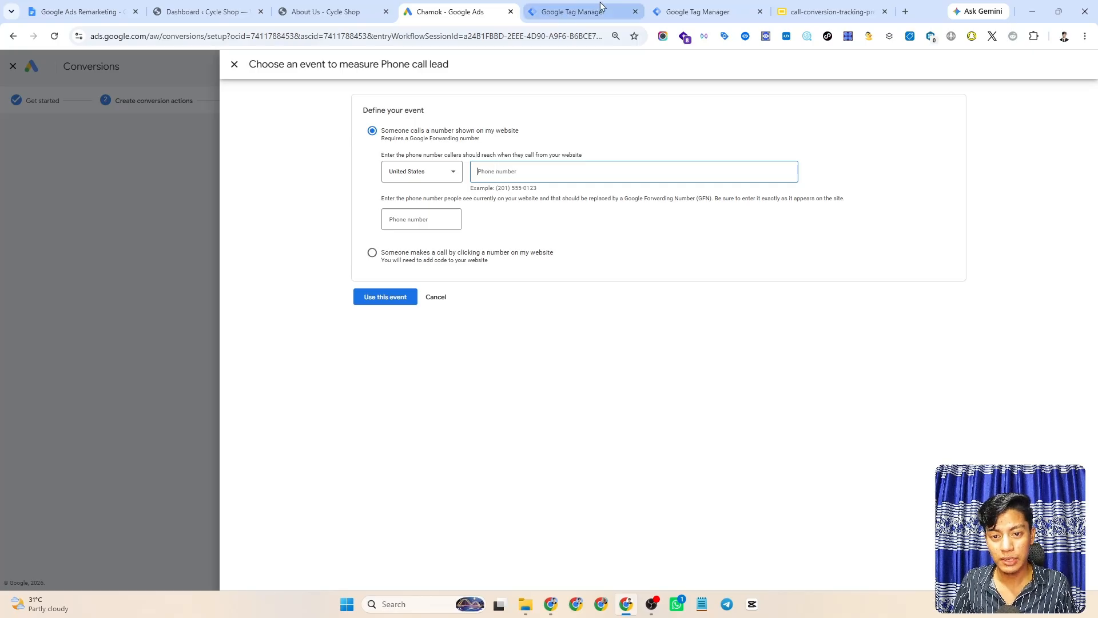
pyautogui.click(338, 10)
pyautogui.scroll(-3, 479, 307)
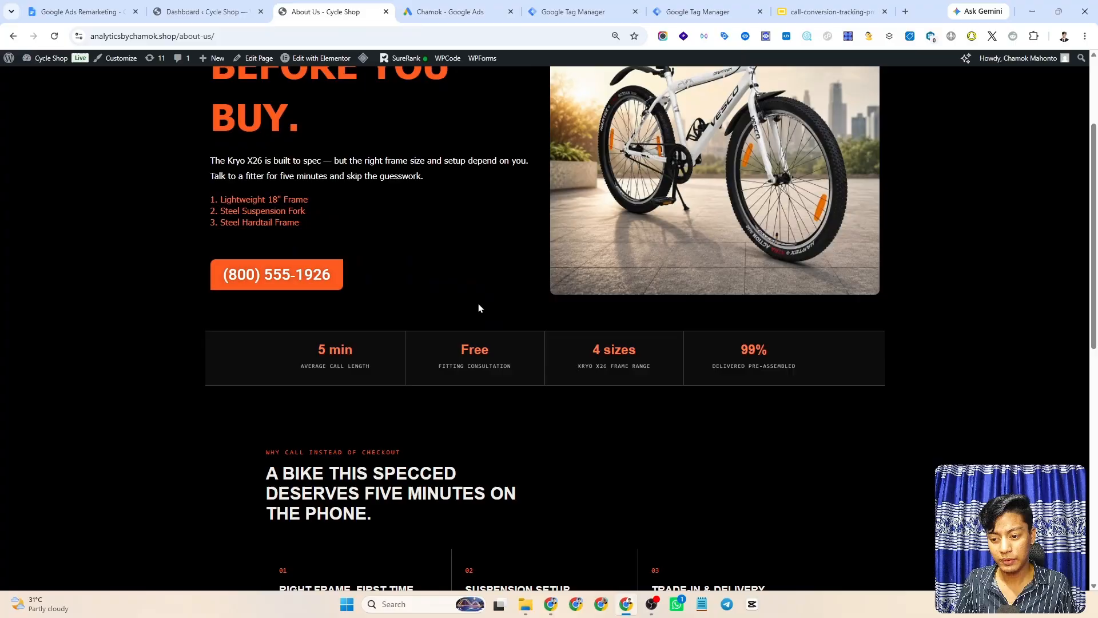
pyautogui.rightClick(266, 277)
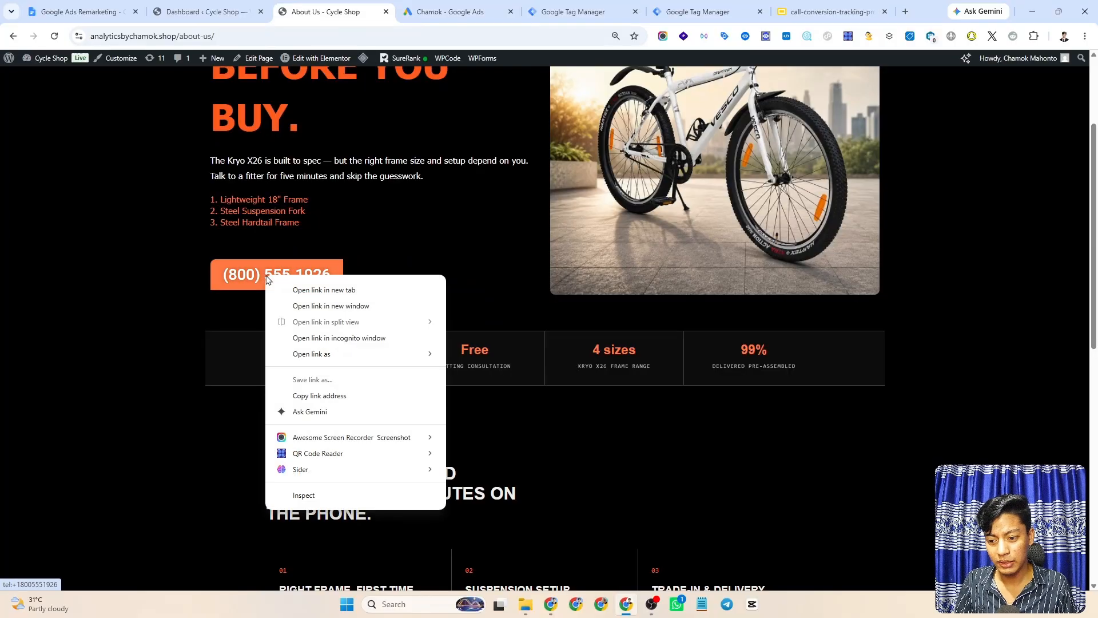
pyautogui.click(305, 495)
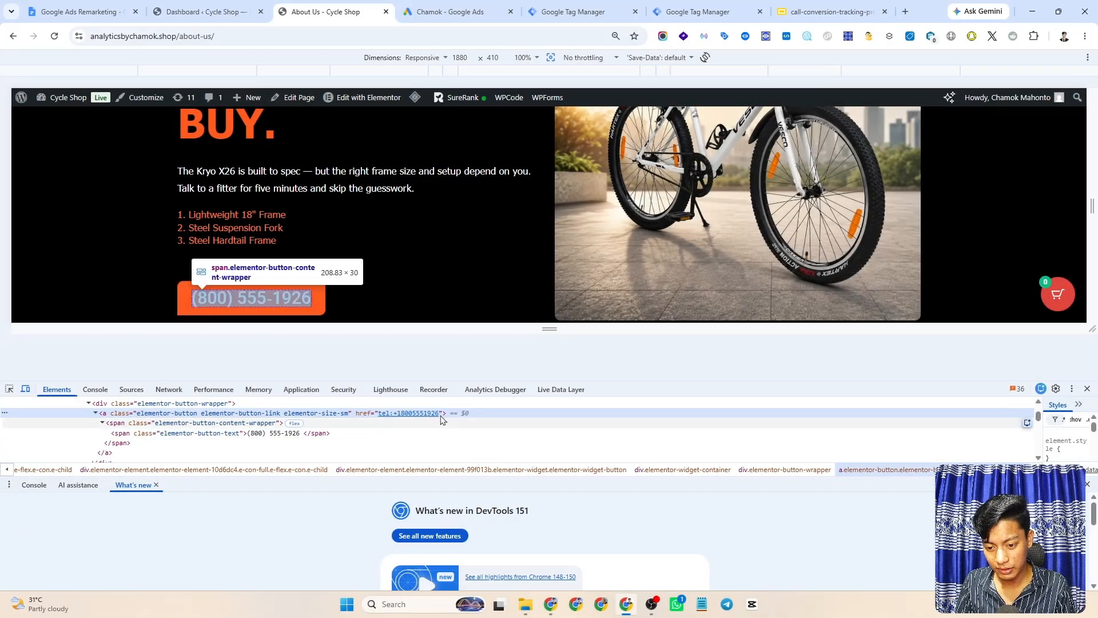
pyautogui.rightClick(403, 413)
pyautogui.click(436, 419)
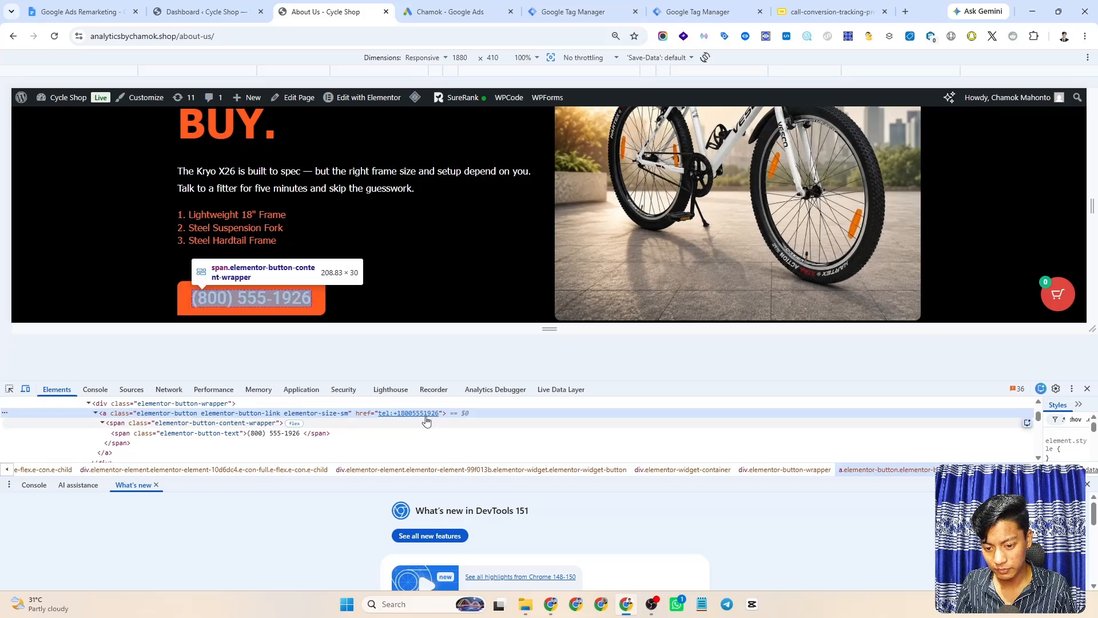
pyautogui.click(438, 415)
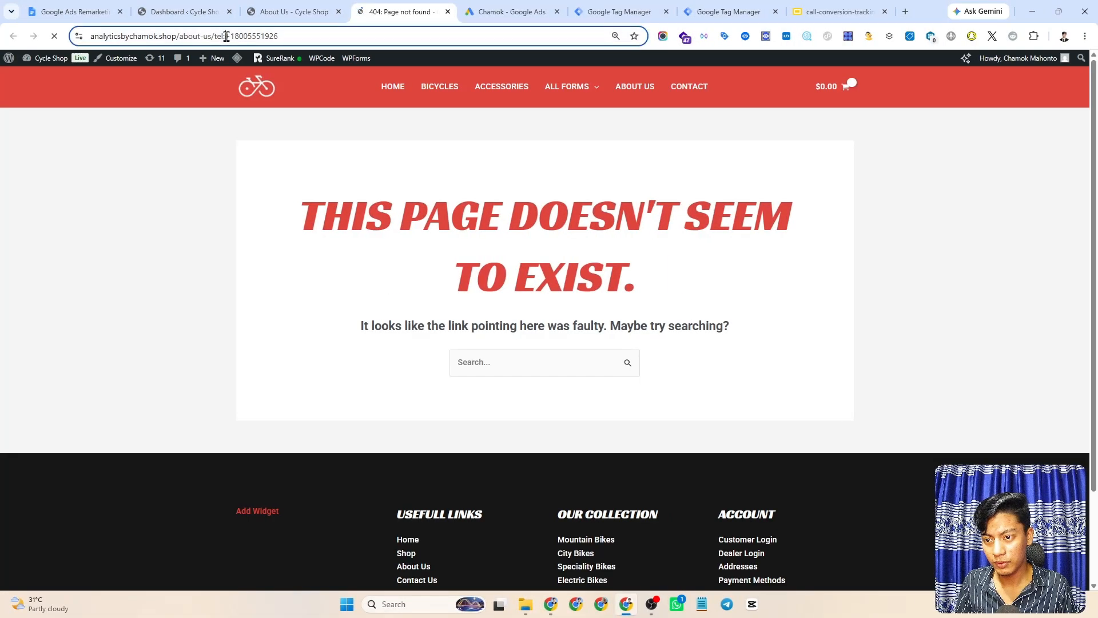
pyautogui.moveTo(225, 36); pyautogui.dragTo(301, 36)
pyautogui.hotkey('ctrl', 'c')
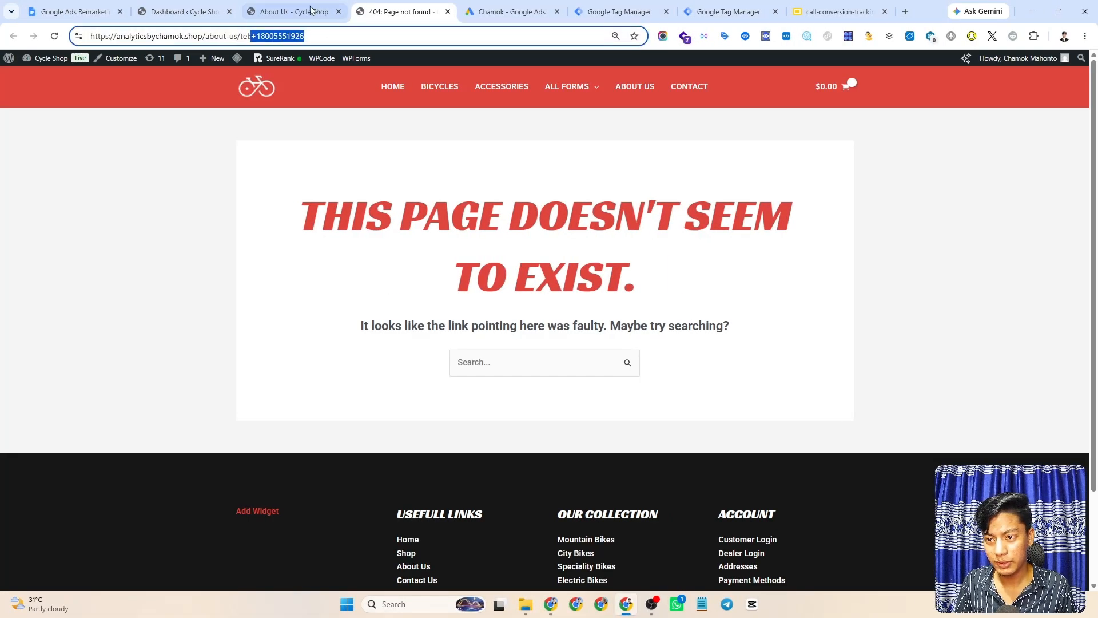
pyautogui.click(493, 11)
# - Paste the copied number as the number callers reach, removing its leading plus sign
pyautogui.hotkey('ctrl', 'v')
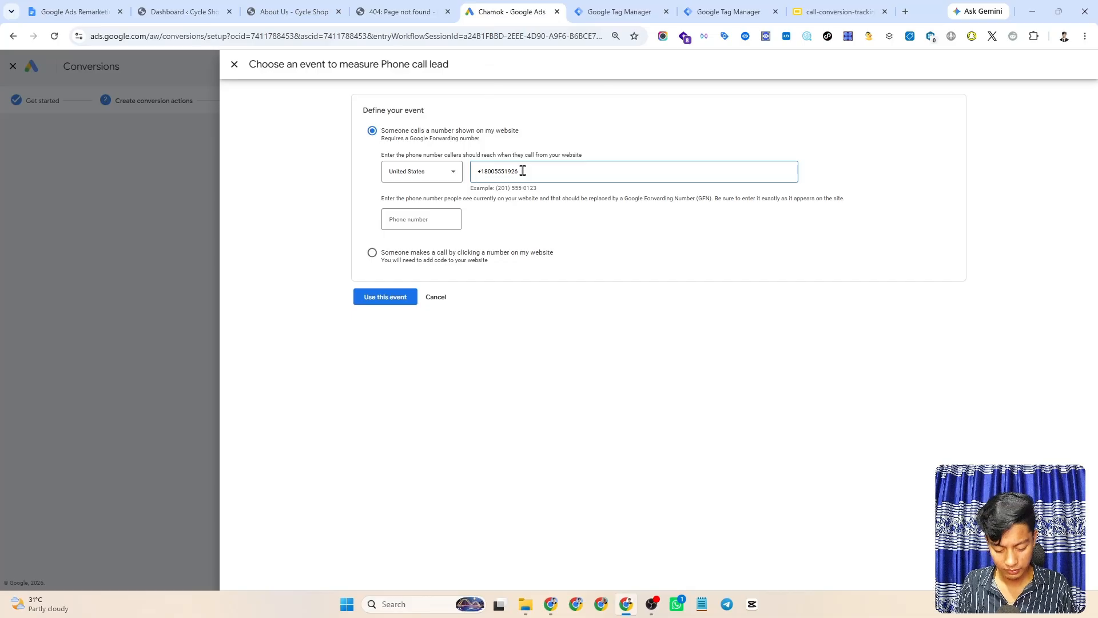
pyautogui.press('Home')
pyautogui.press('Delete')
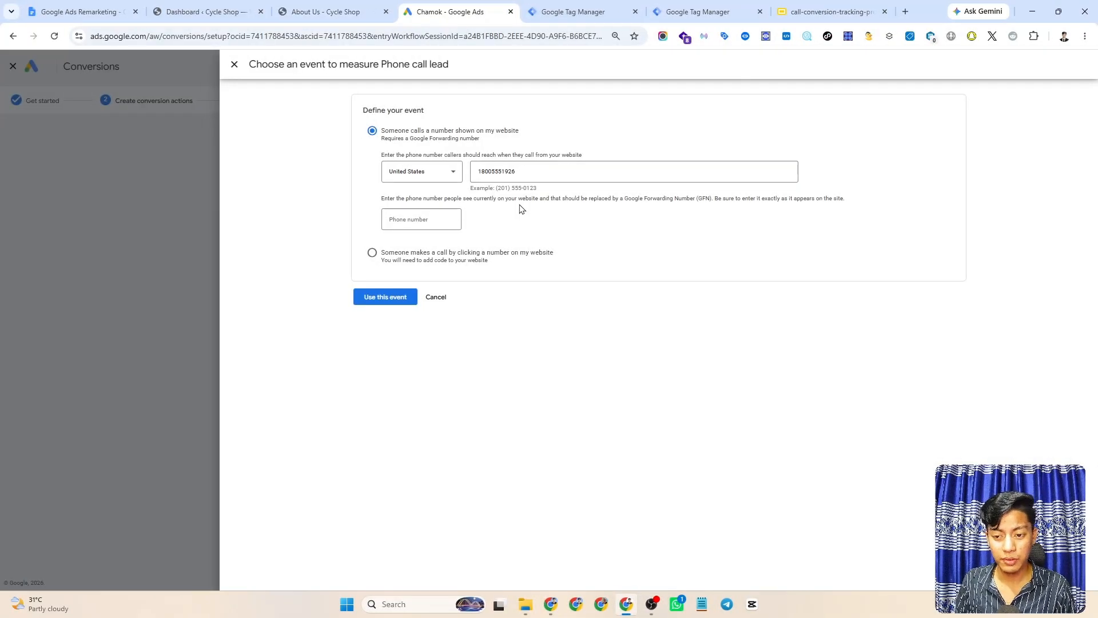
pyautogui.click(423, 219)
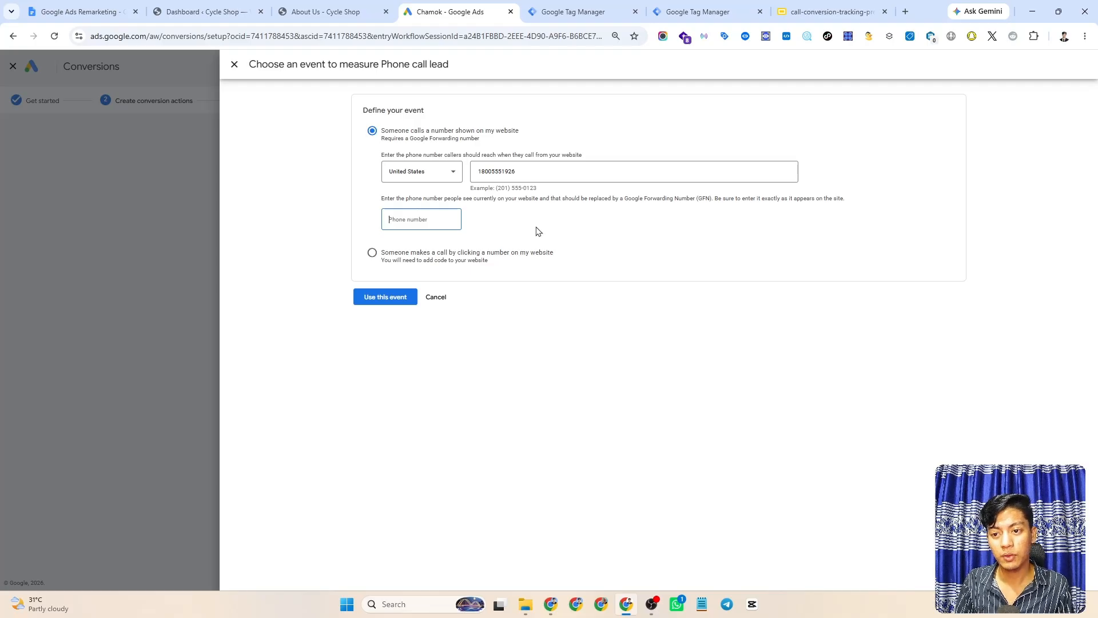
pyautogui.click(326, 11)
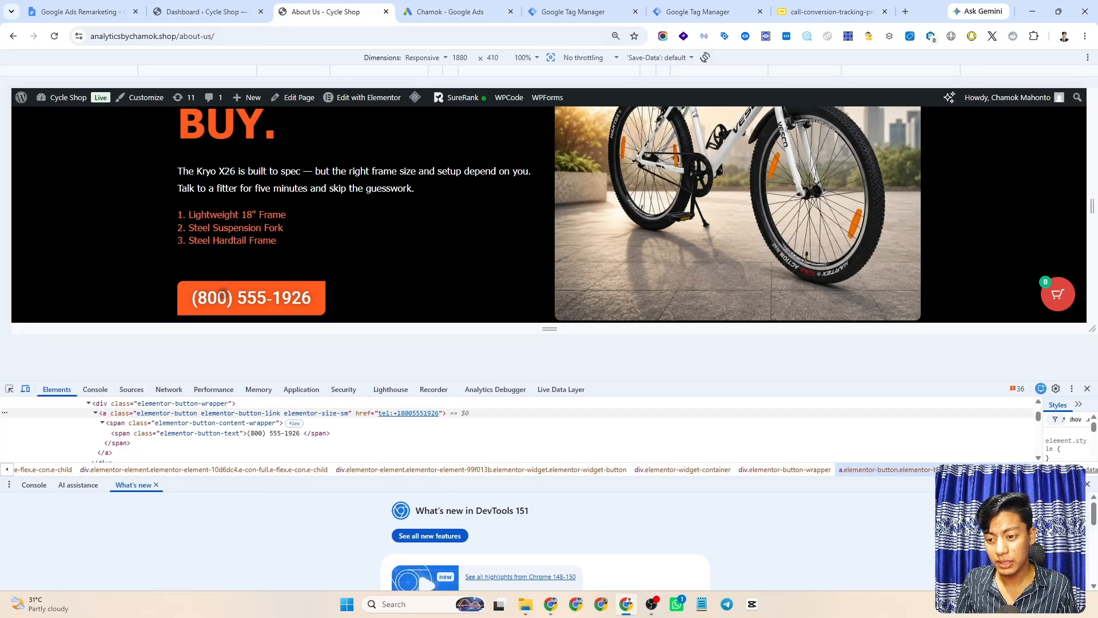
pyautogui.click(1088, 390)
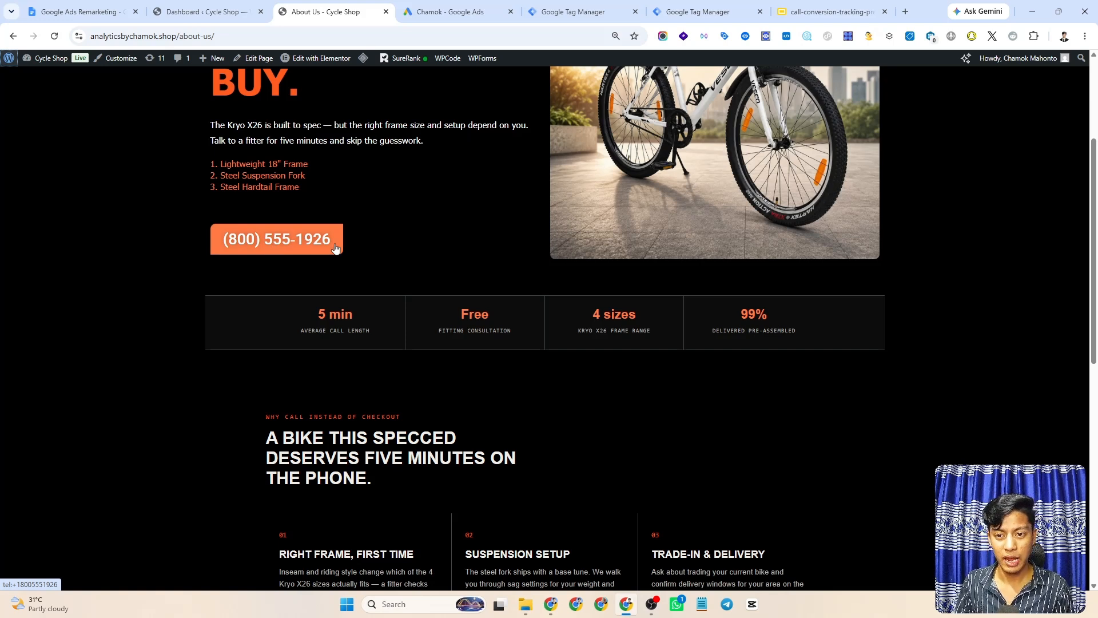
pyautogui.click(457, 12)
pyautogui.click(435, 227)
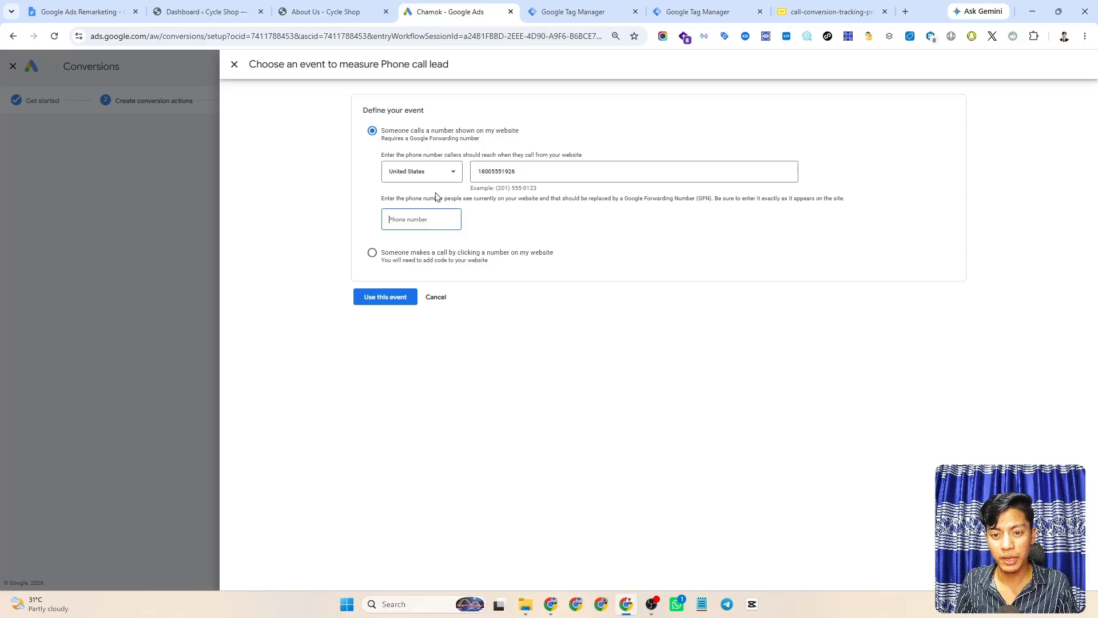
pyautogui.click(329, 11)
pyautogui.rightClick(286, 241)
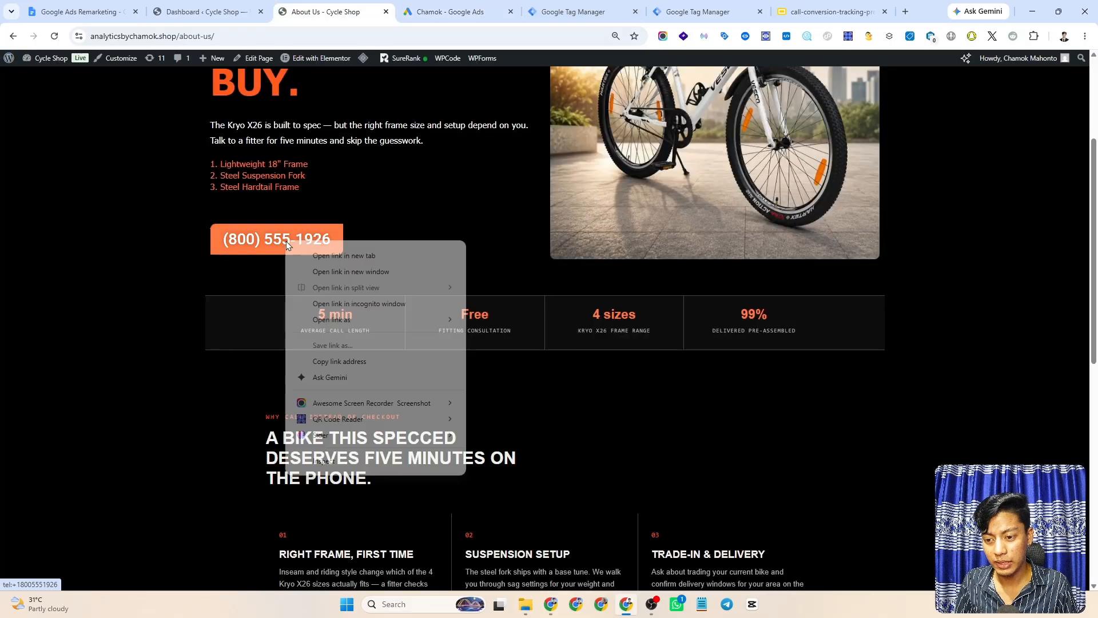
pyautogui.click(332, 464)
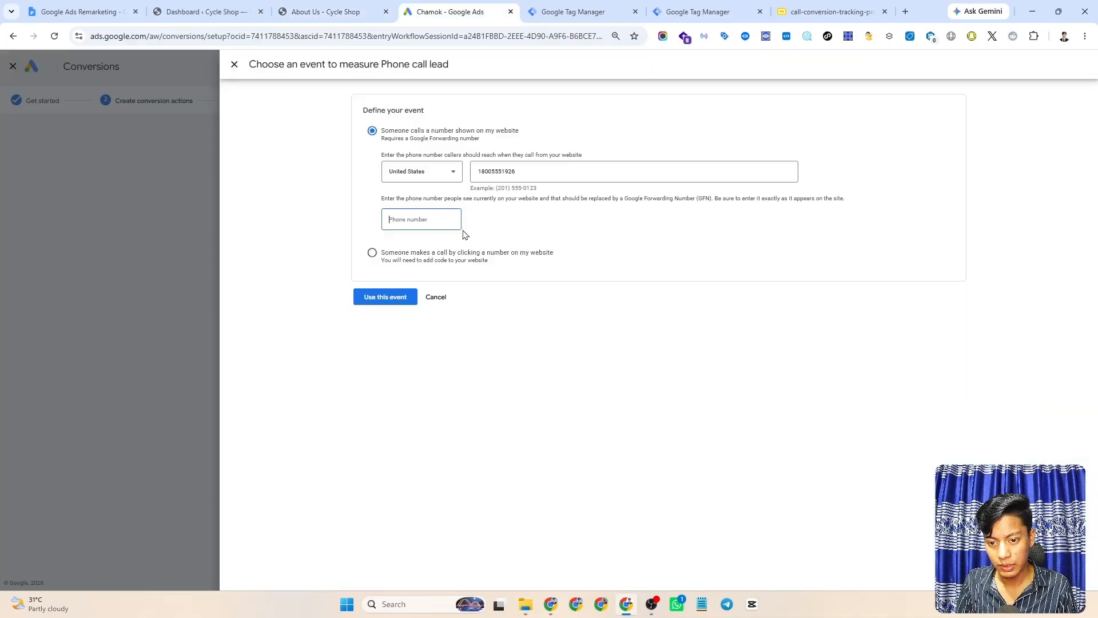
pyautogui.write('(800) 555-1926')
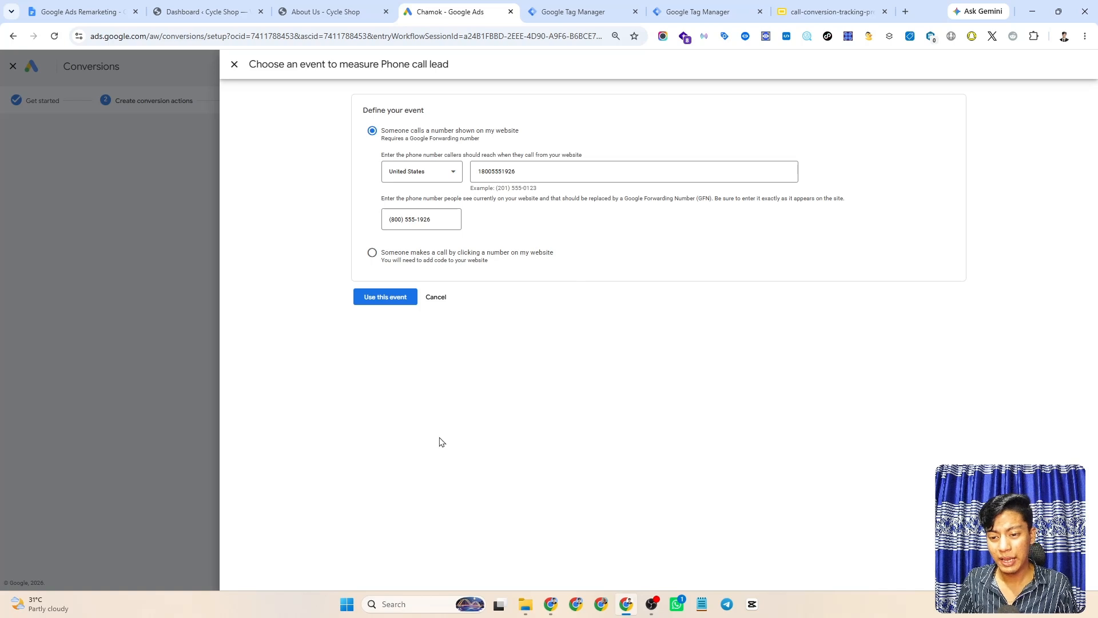
pyautogui.click(386, 301)
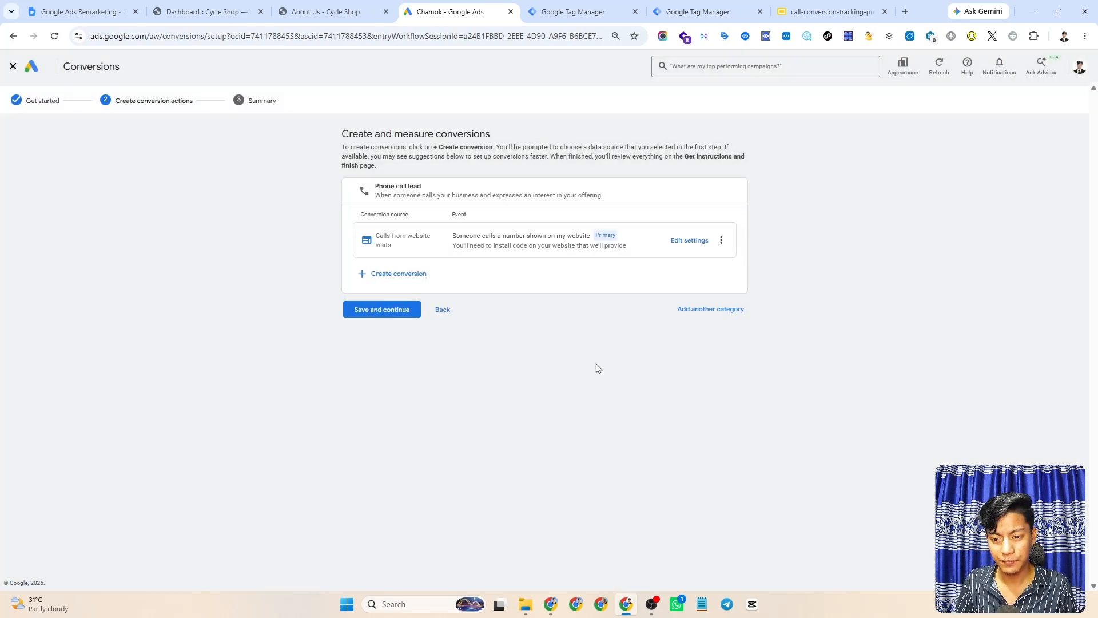
pyautogui.click(378, 316)
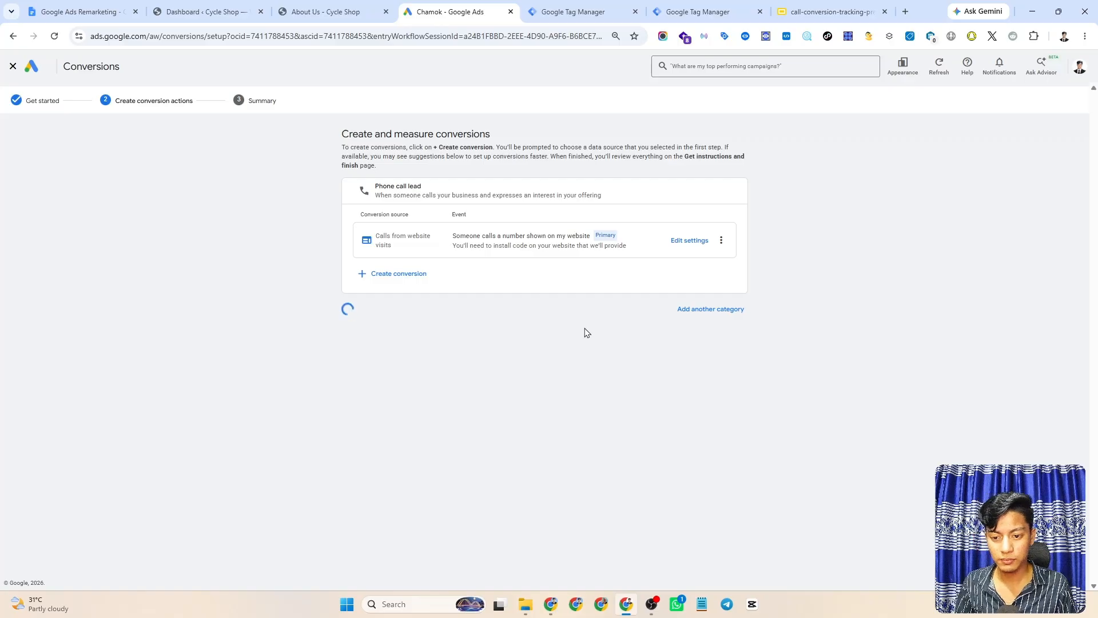
pyautogui.scroll(-2, 555, 292)
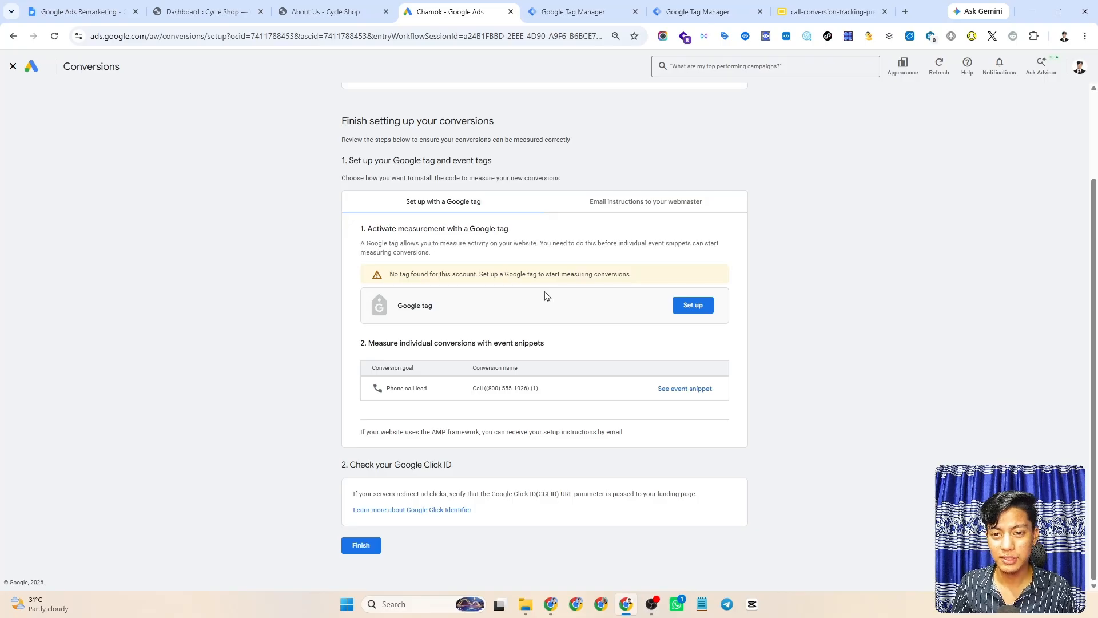
pyautogui.scroll(1, 629, 343)
# - Show the call conversion's event snippet and select its conversion ID and code
pyautogui.click(687, 441)
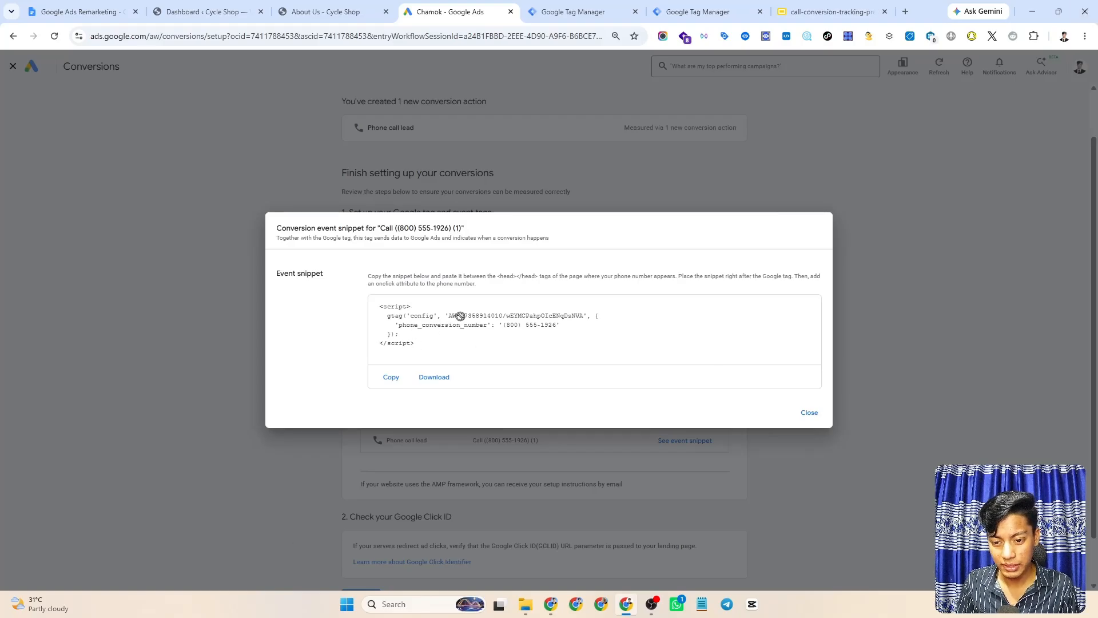
pyautogui.moveTo(460, 315); pyautogui.dragTo(662, 319)
pyautogui.click(517, 321)
pyautogui.click(514, 320)
pyautogui.click(662, 320)
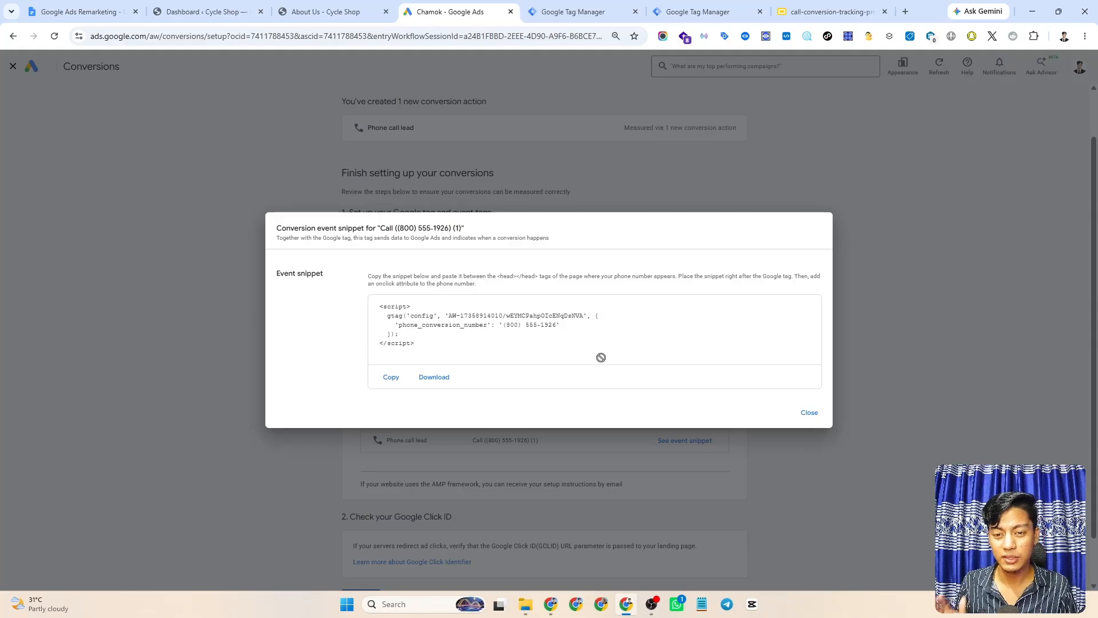
pyautogui.click(591, 6)
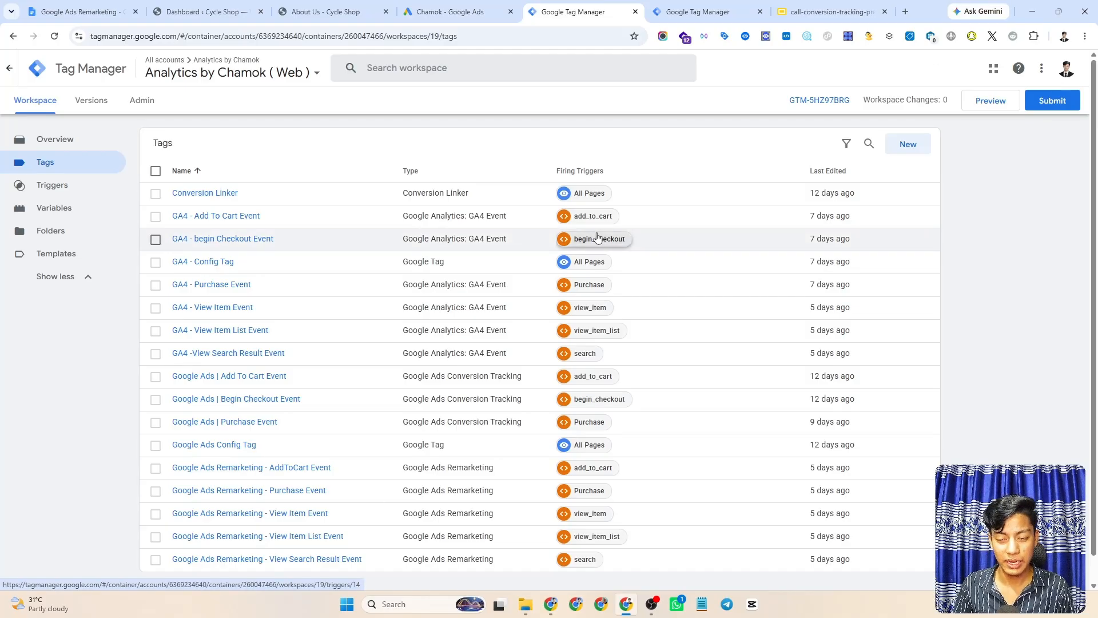
# - Start a fresh Tag Manager tag and set its type to Google Ads Calls from Website Conversion
pyautogui.click(906, 145)
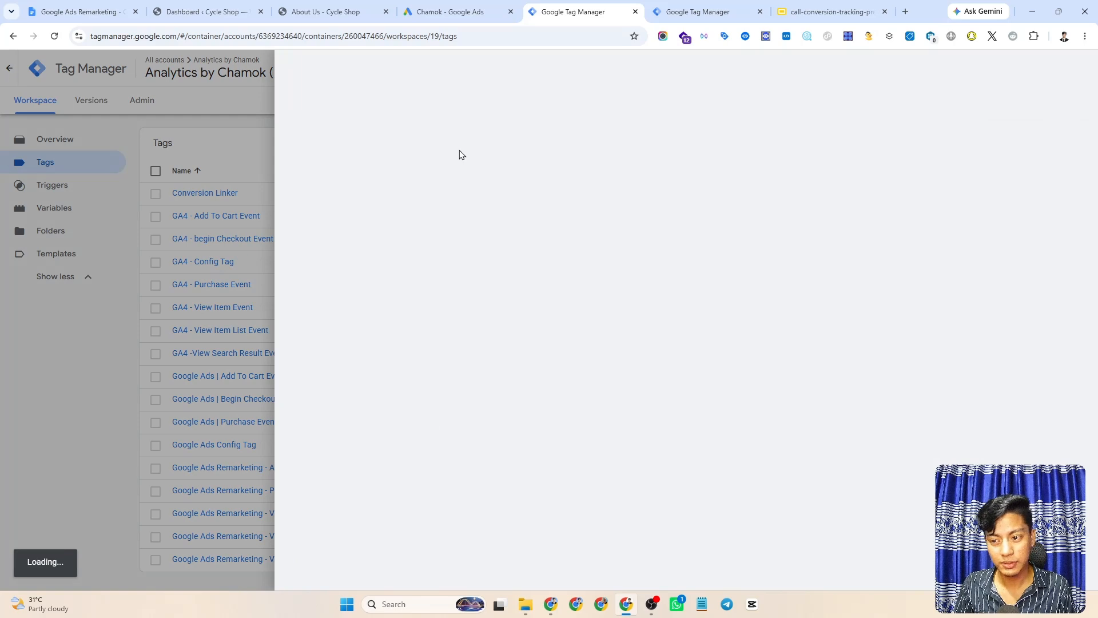
pyautogui.click(295, 68)
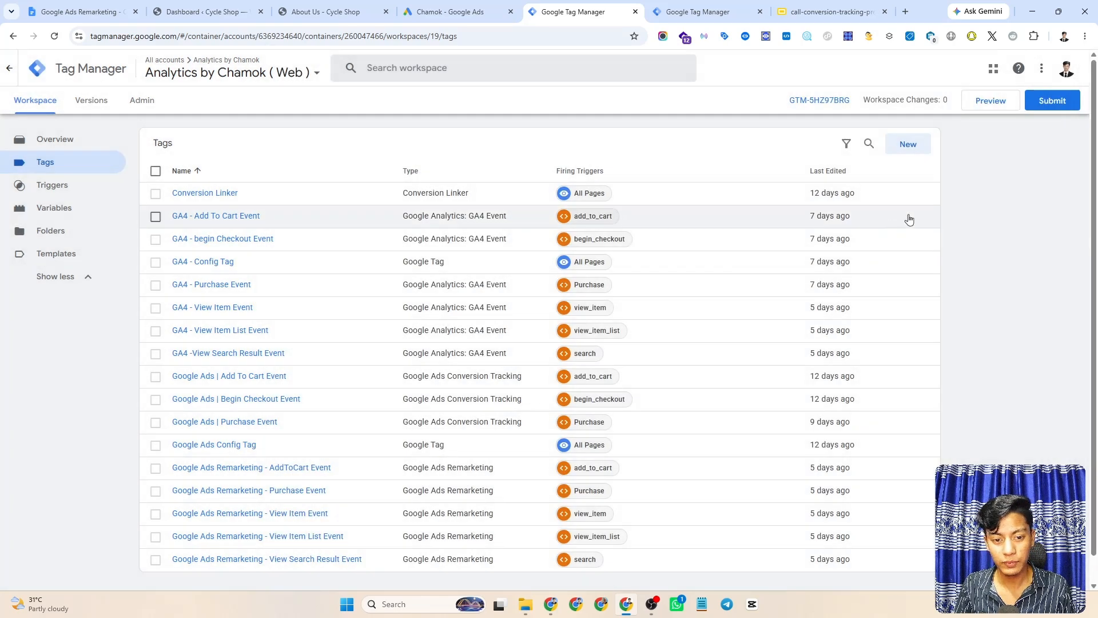
pyautogui.click(905, 146)
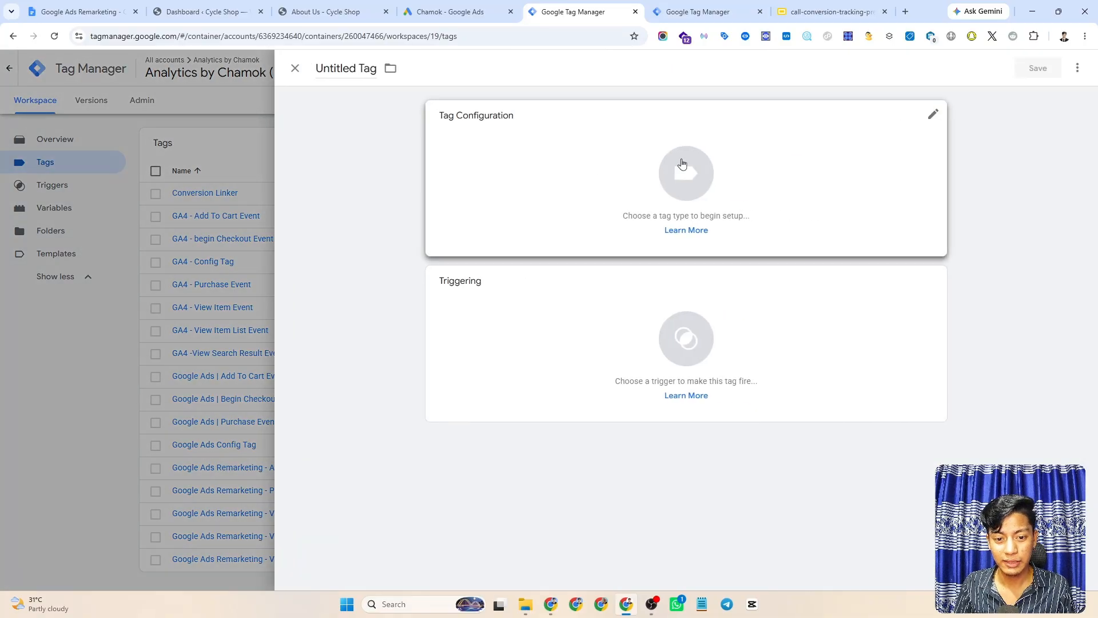
pyautogui.click(712, 182)
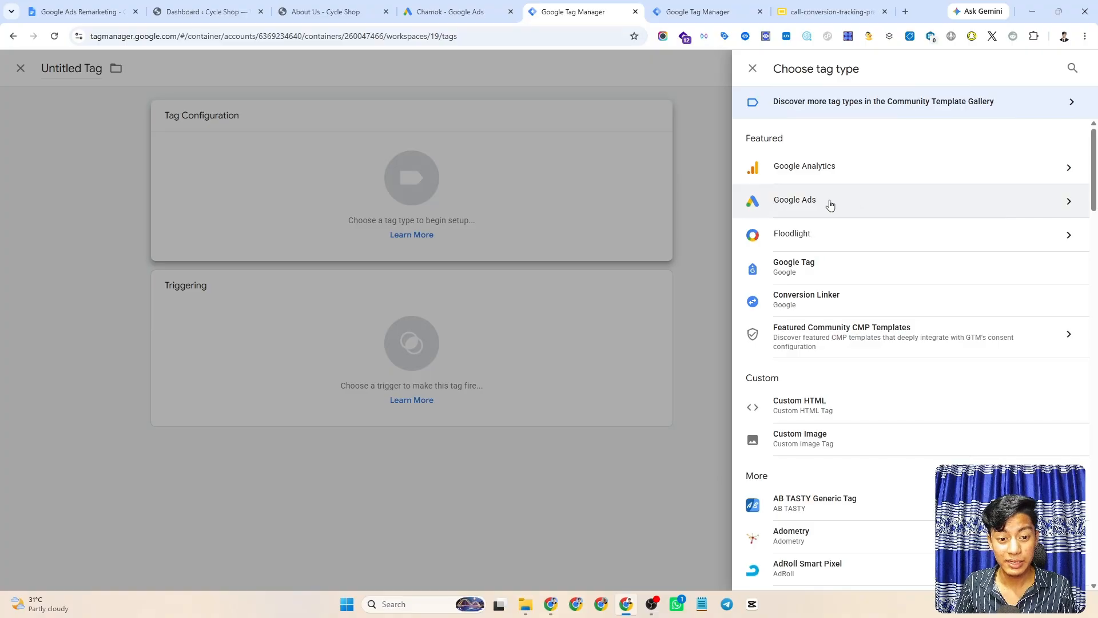
pyautogui.click(810, 205)
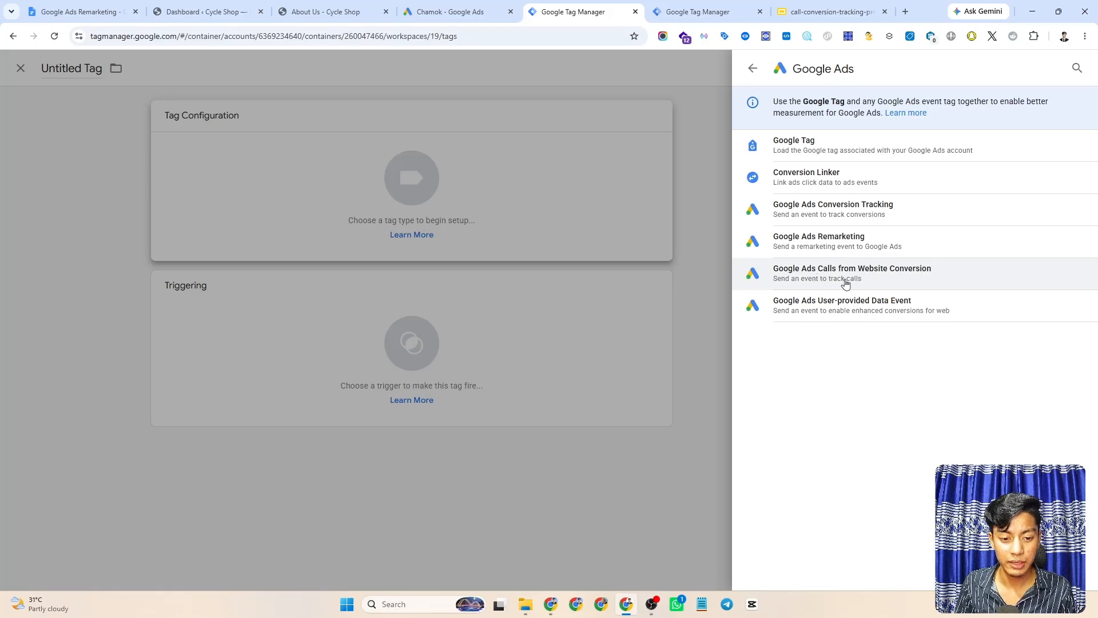
pyautogui.click(846, 285)
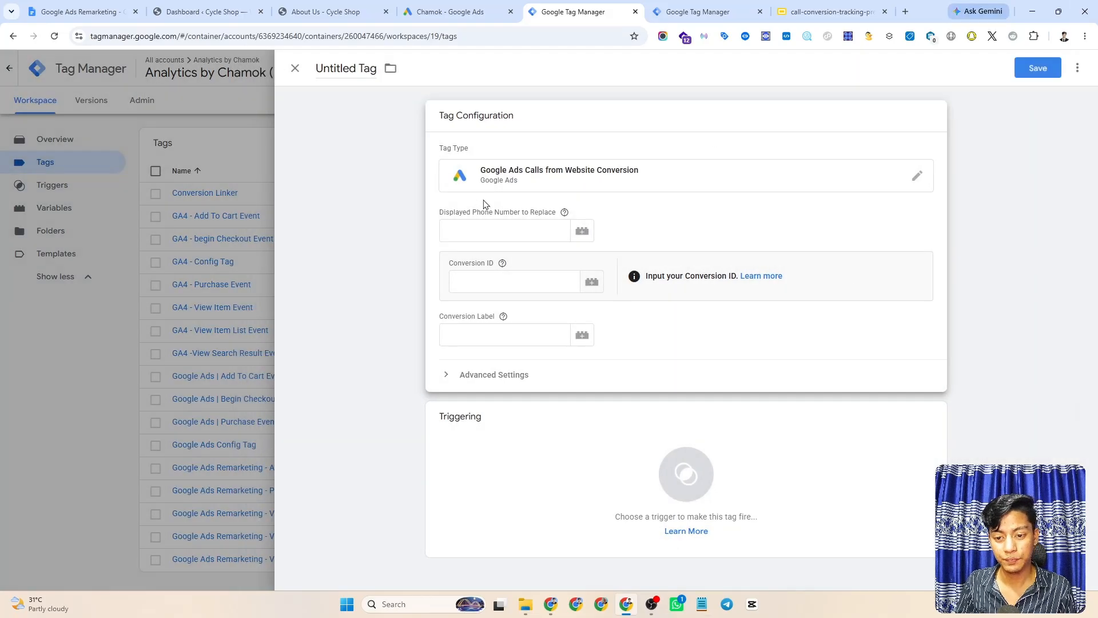
pyautogui.click(456, 228)
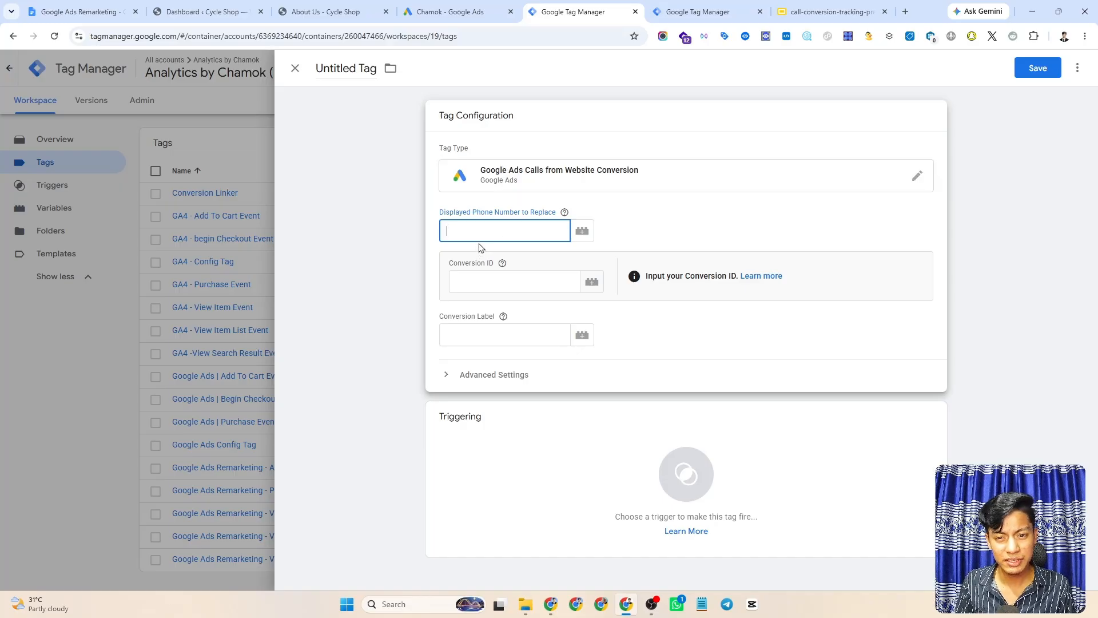
pyautogui.write('(800) 555-1926')
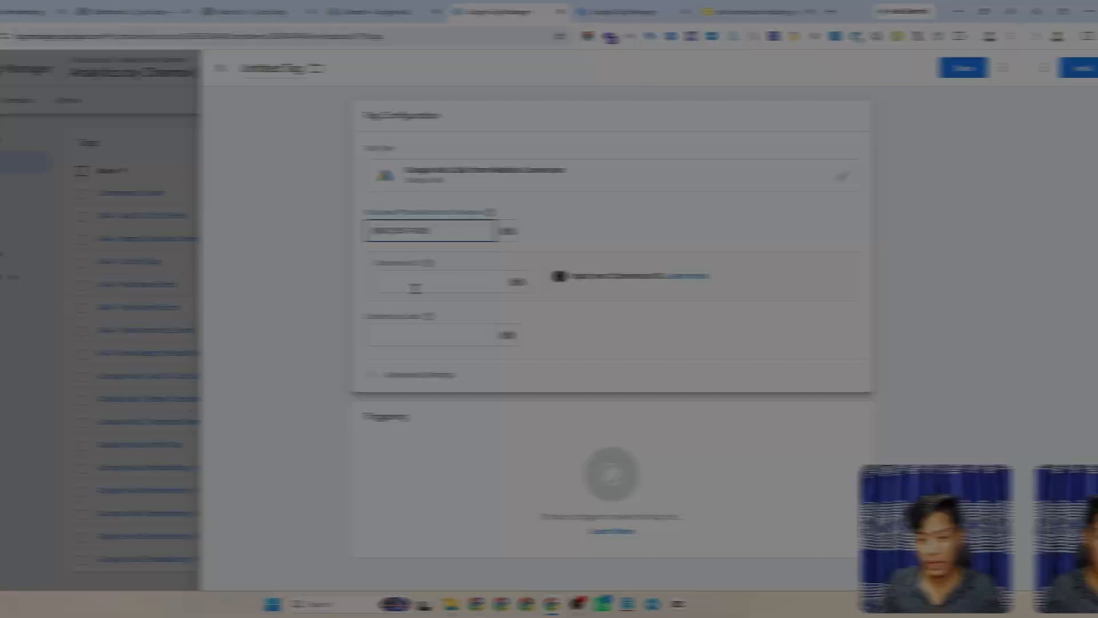
pyautogui.click(486, 284)
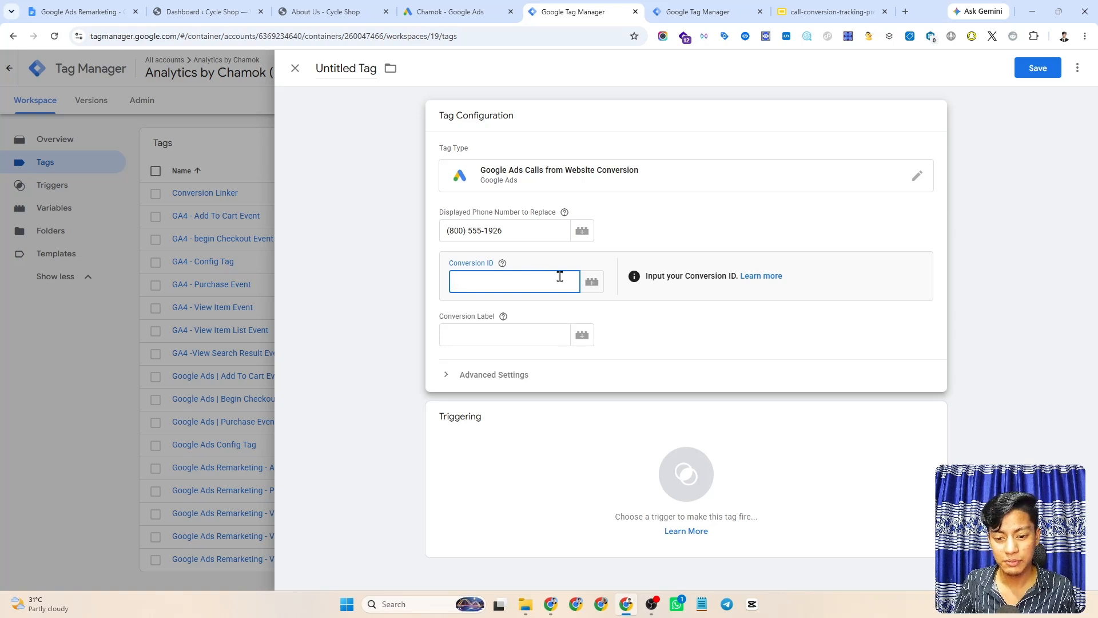
pyautogui.click(591, 286)
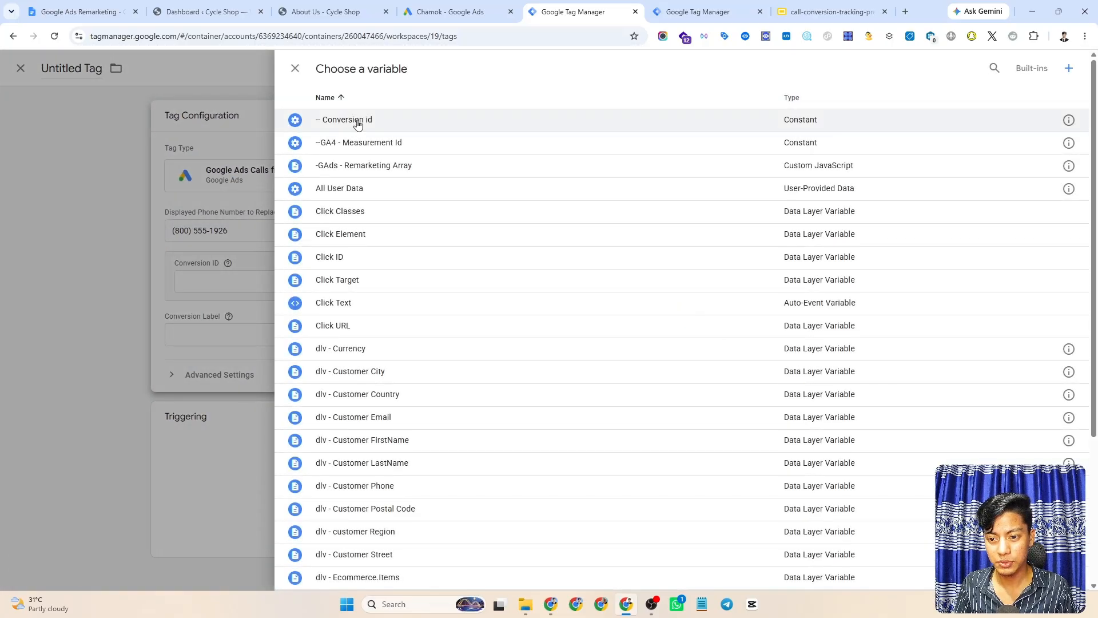
pyautogui.click(350, 119)
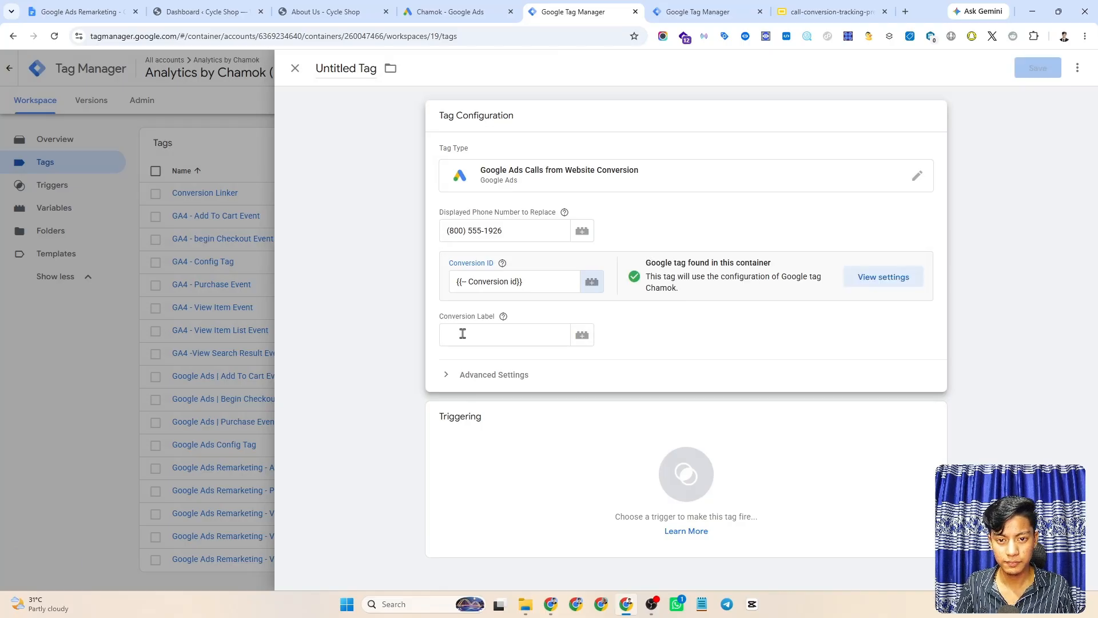
# - Copy the conversion label from the Google Ads event snippet into the tag's Conversion Label
pyautogui.click(517, 332)
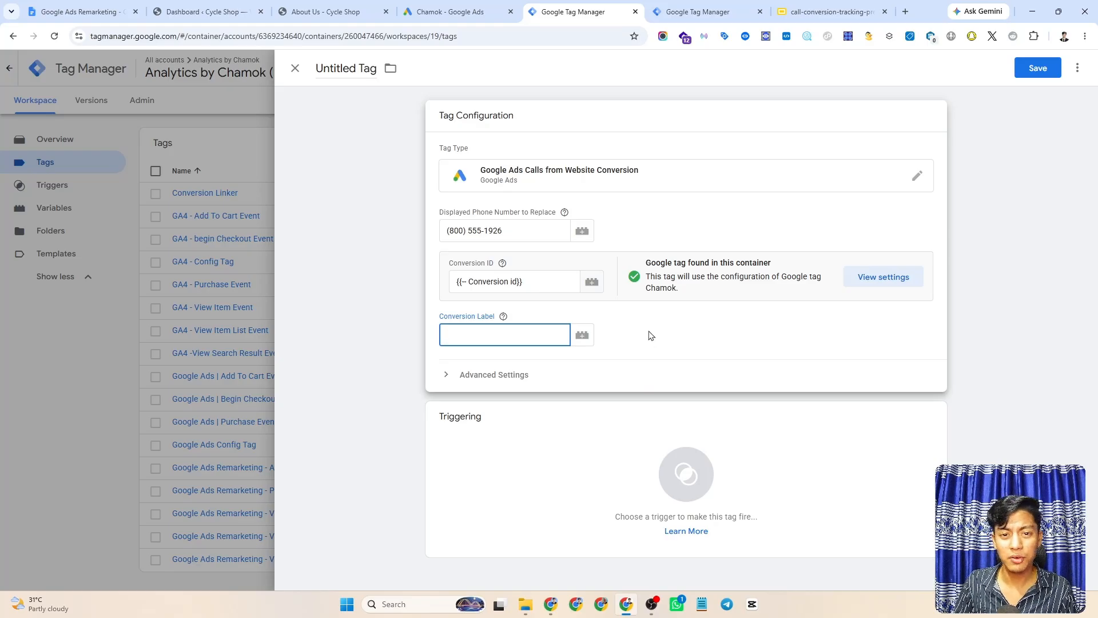
pyautogui.click(512, 11)
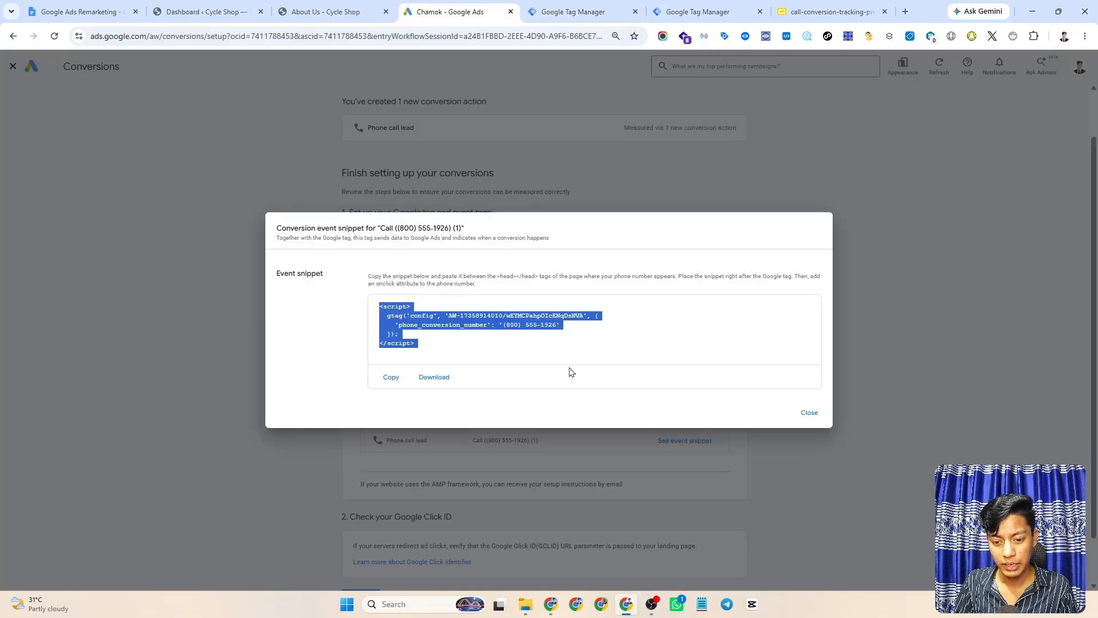
pyautogui.click(534, 340)
pyautogui.moveTo(506, 316); pyautogui.dragTo(583, 321)
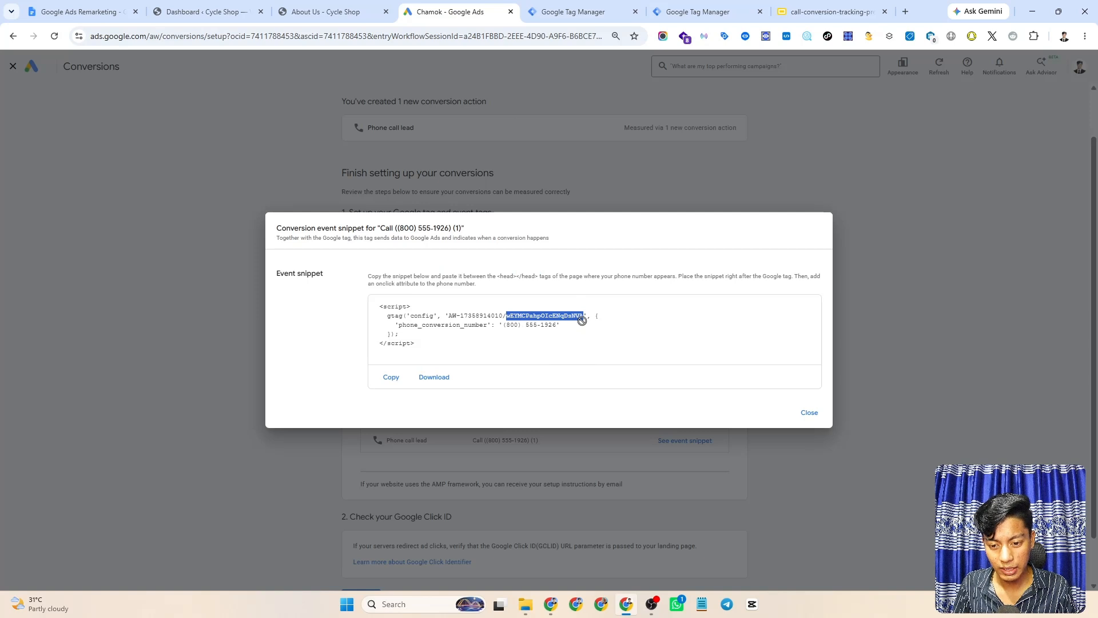
pyautogui.hotkey('ctrl', 'c')
pyautogui.hotkey('ctrl', 'Tab')
pyautogui.click(540, 343)
pyautogui.hotkey('ctrl', 'v')
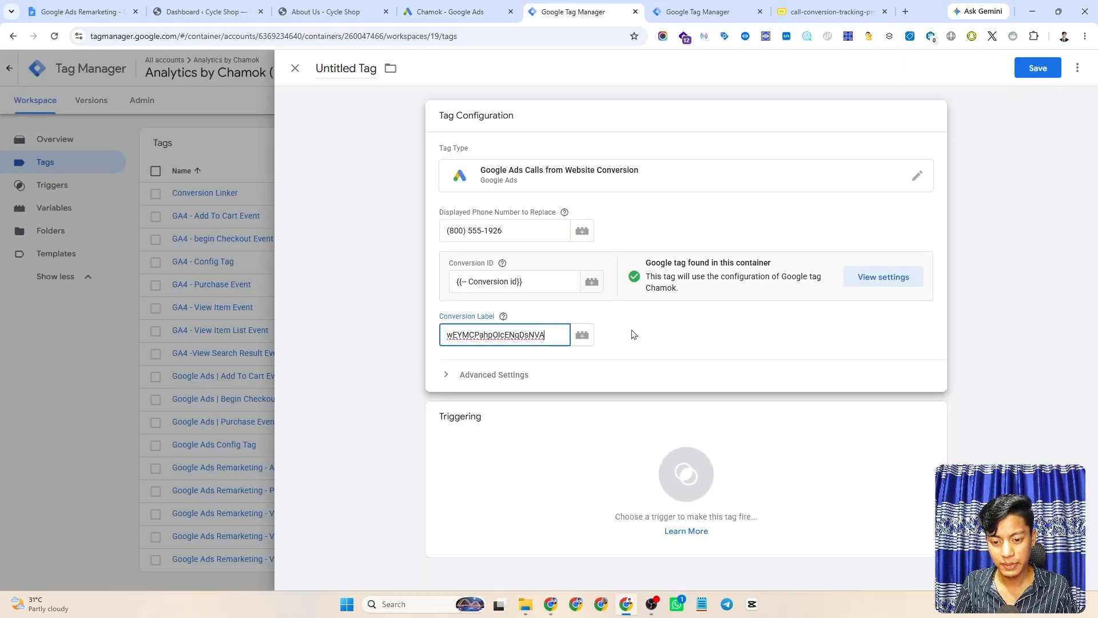
pyautogui.click(633, 334)
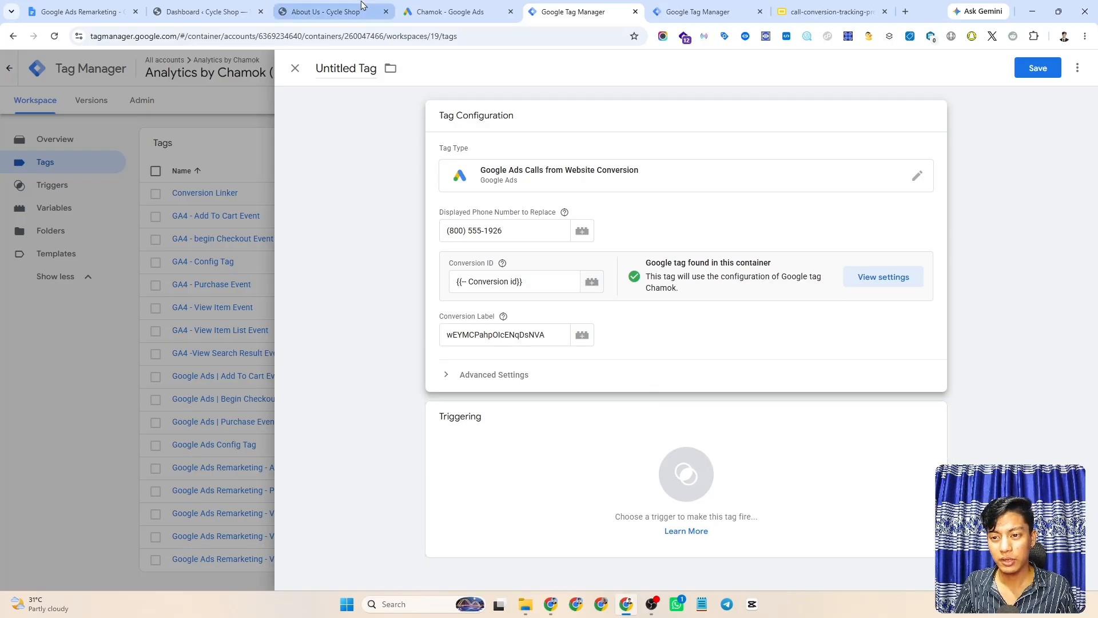
pyautogui.click(326, 11)
pyautogui.scroll(-4, 595, 250)
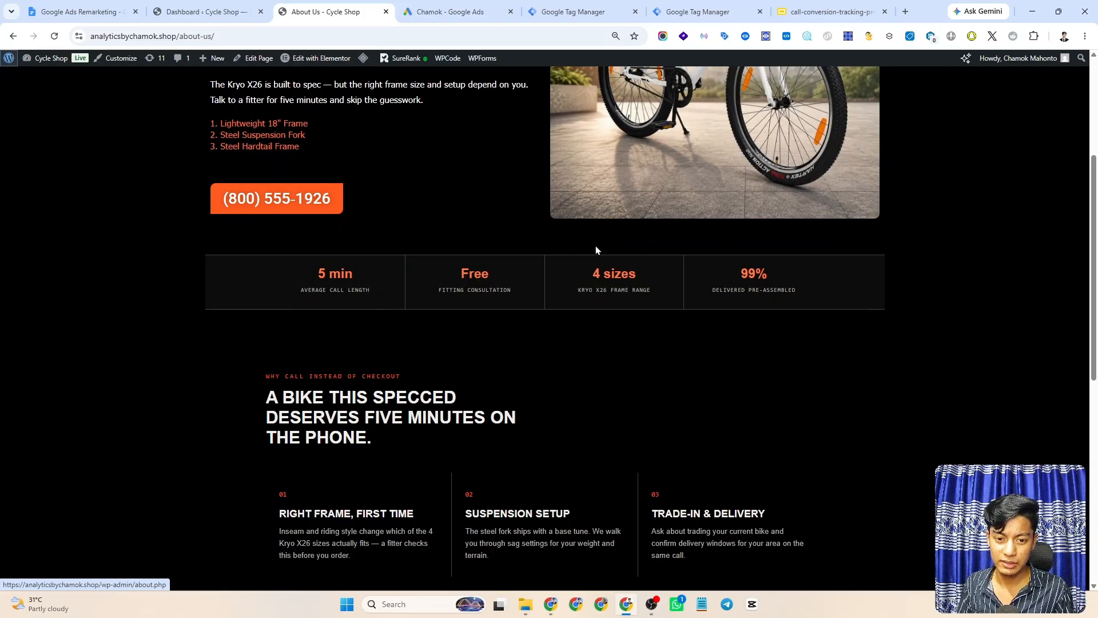
pyautogui.scroll(3, 596, 250)
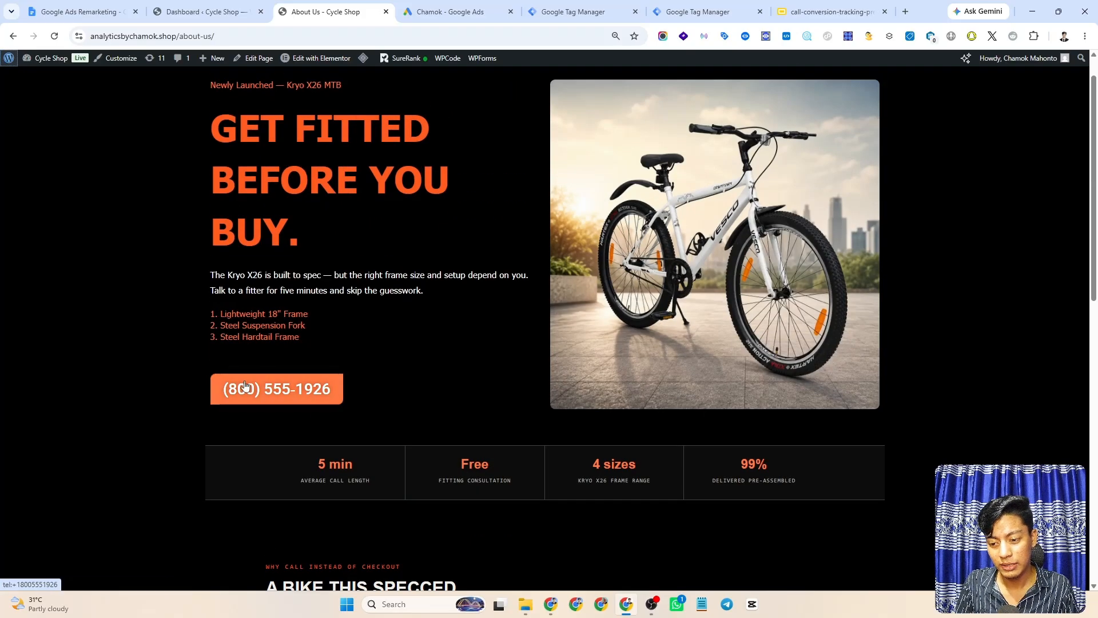
pyautogui.scroll(-8, 543, 344)
pyautogui.scroll(-3, 612, 389)
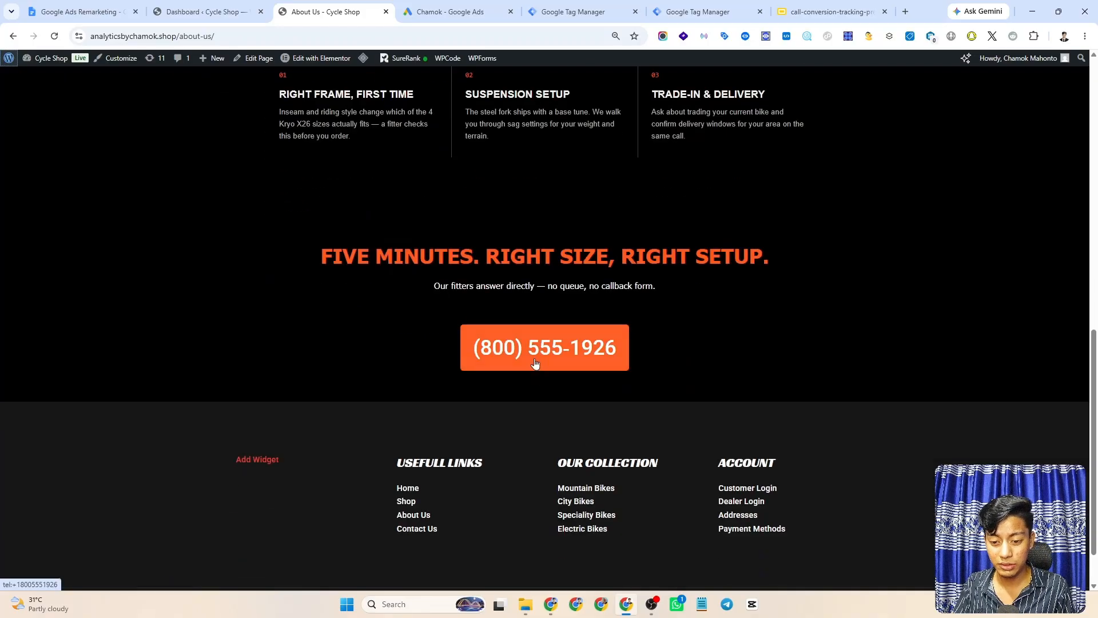
pyautogui.scroll(10, 578, 333)
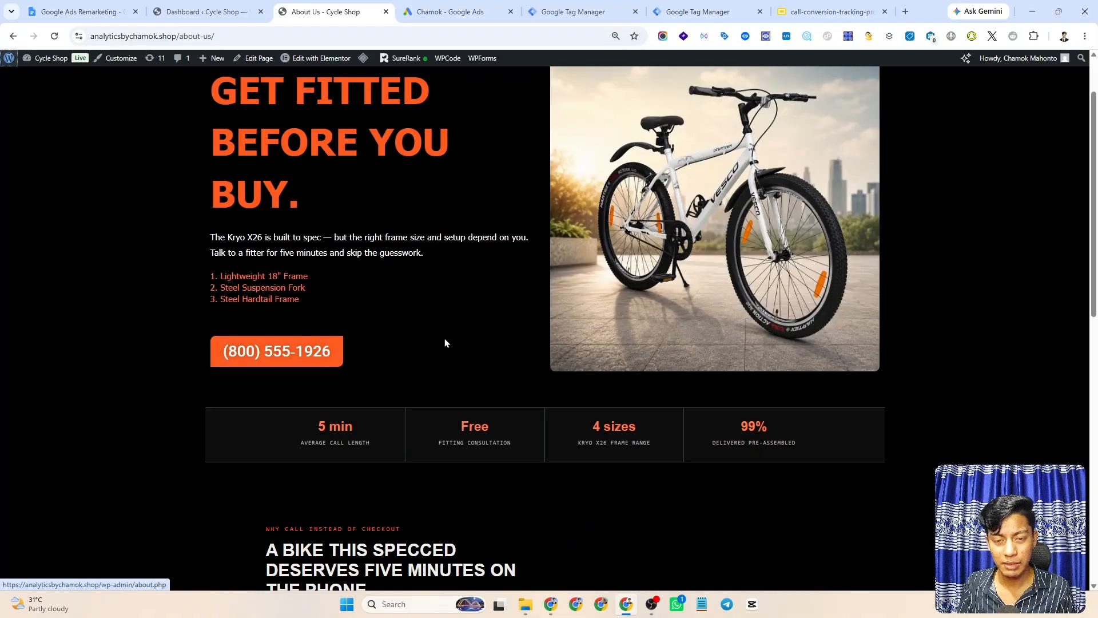
pyautogui.scroll(-8, 418, 342)
pyautogui.scroll(-1, 696, 361)
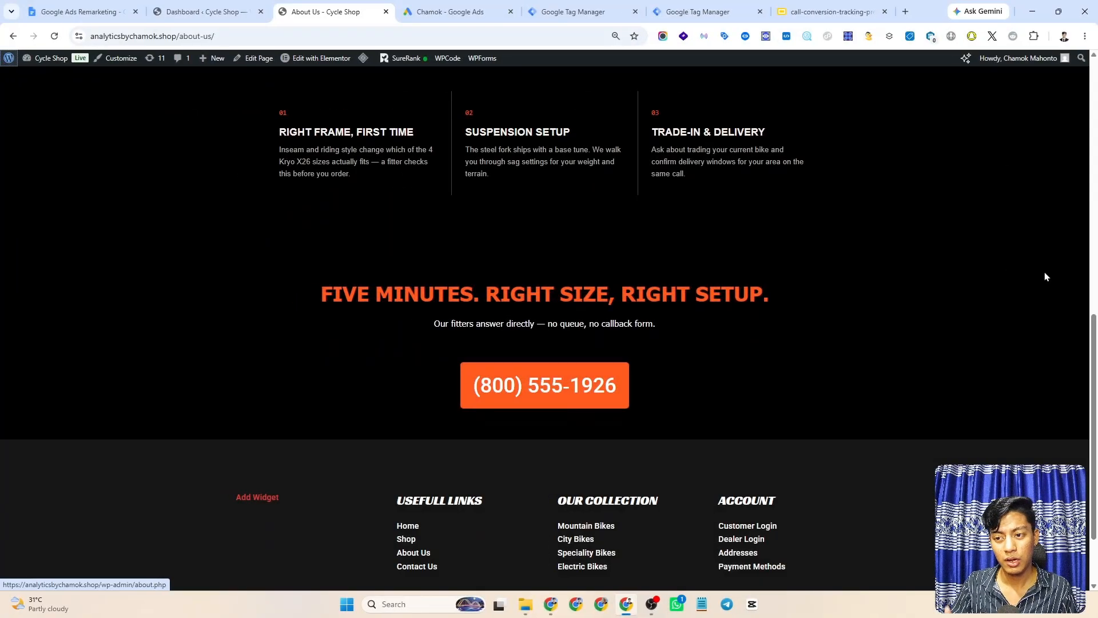
pyautogui.scroll(3, 690, 316)
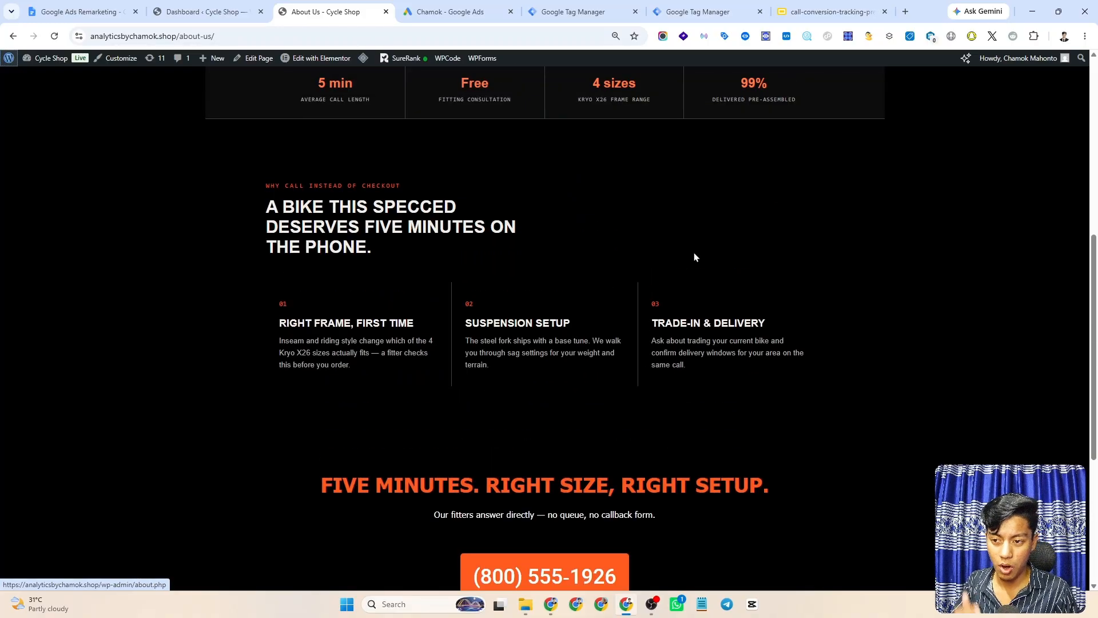
pyautogui.scroll(7, 635, 176)
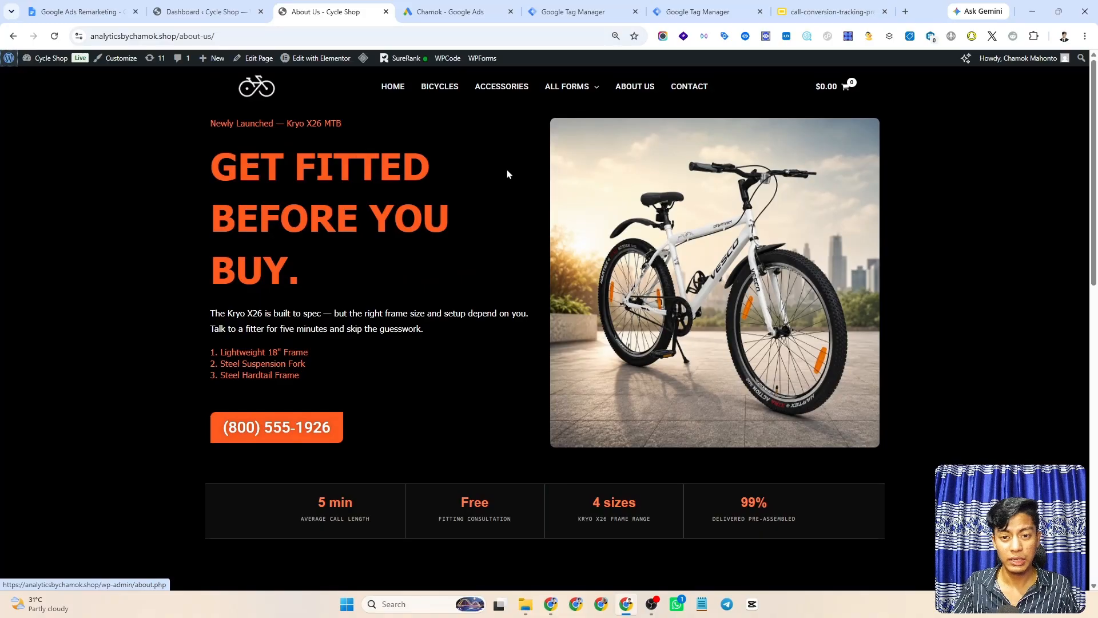
pyautogui.scroll(-3, 452, 235)
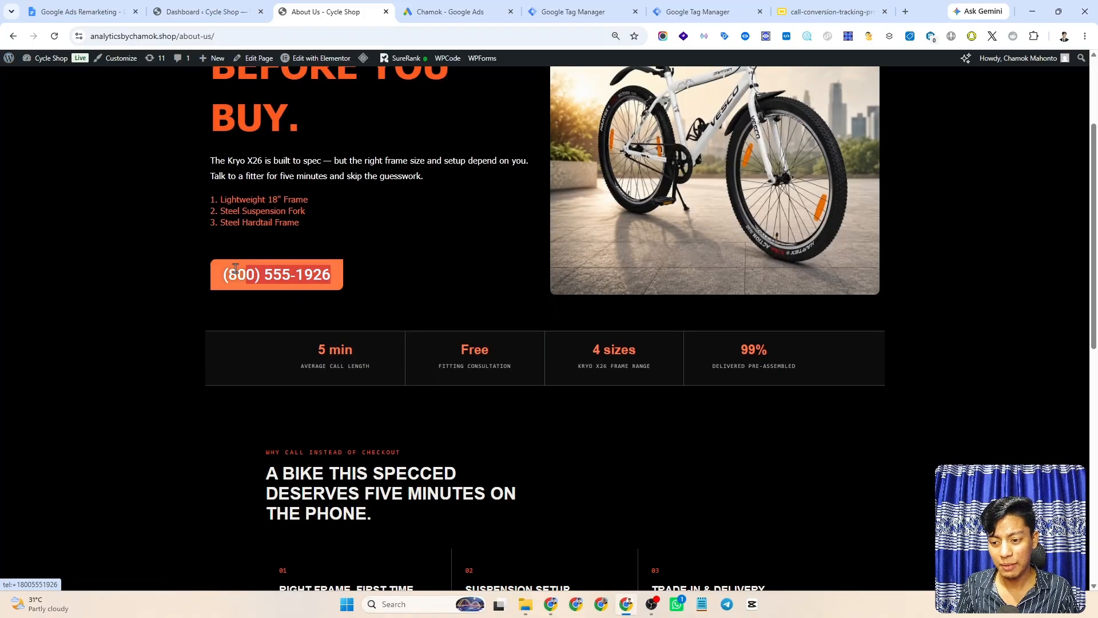
pyautogui.click(198, 257)
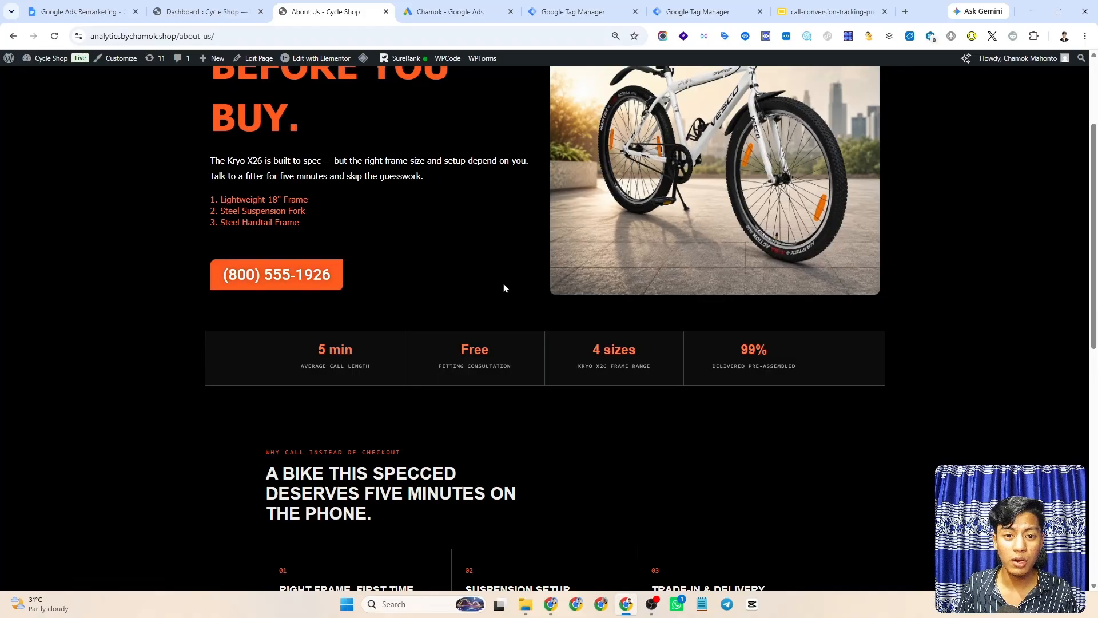
# - Select and copy the /about-us/ path from the page's web address
pyautogui.scroll(3, 504, 285)
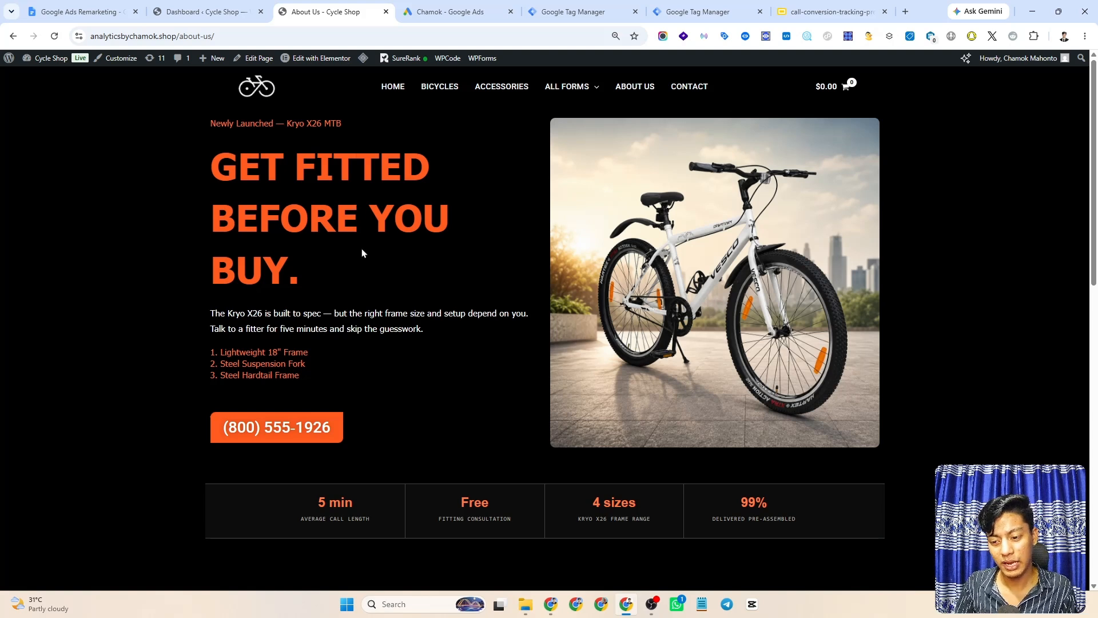
pyautogui.scroll(-1, 249, 427)
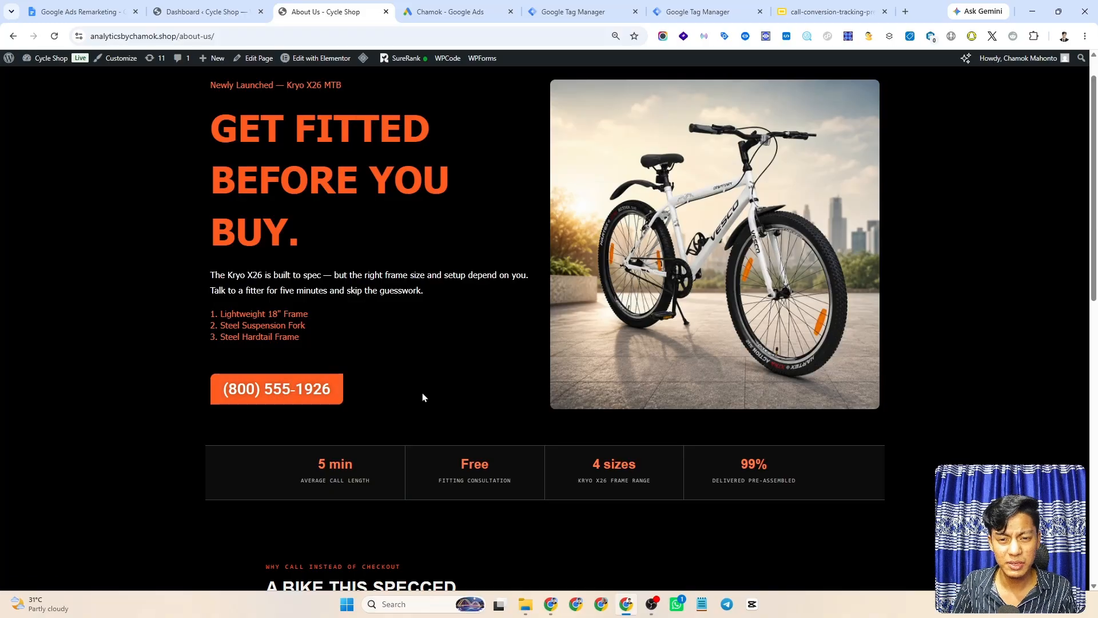
pyautogui.scroll(-1, 423, 393)
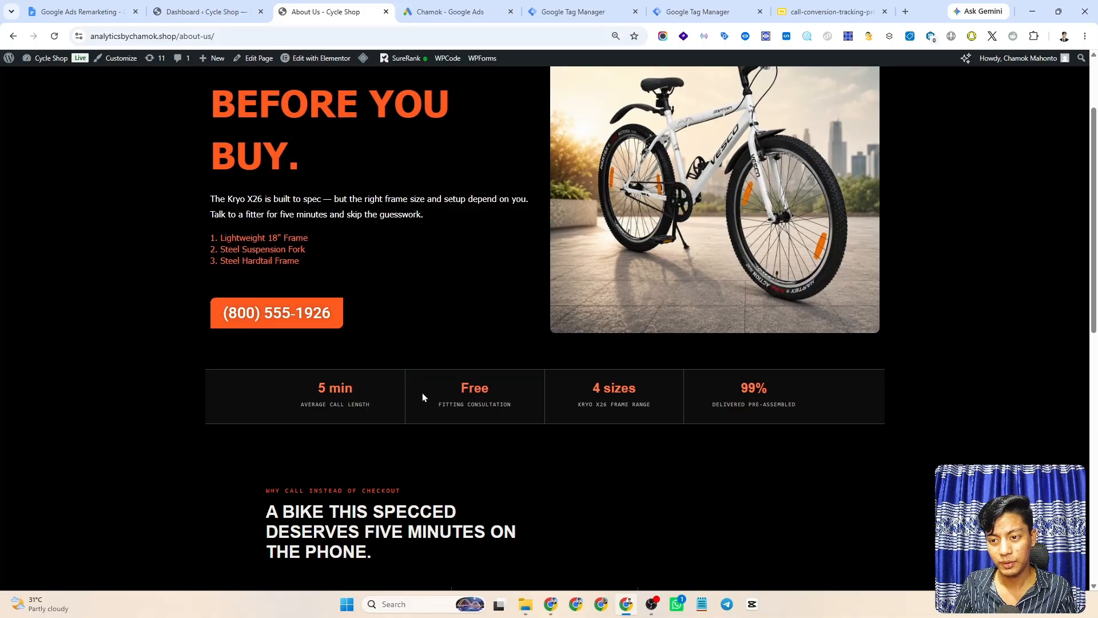
pyautogui.scroll(2, 422, 393)
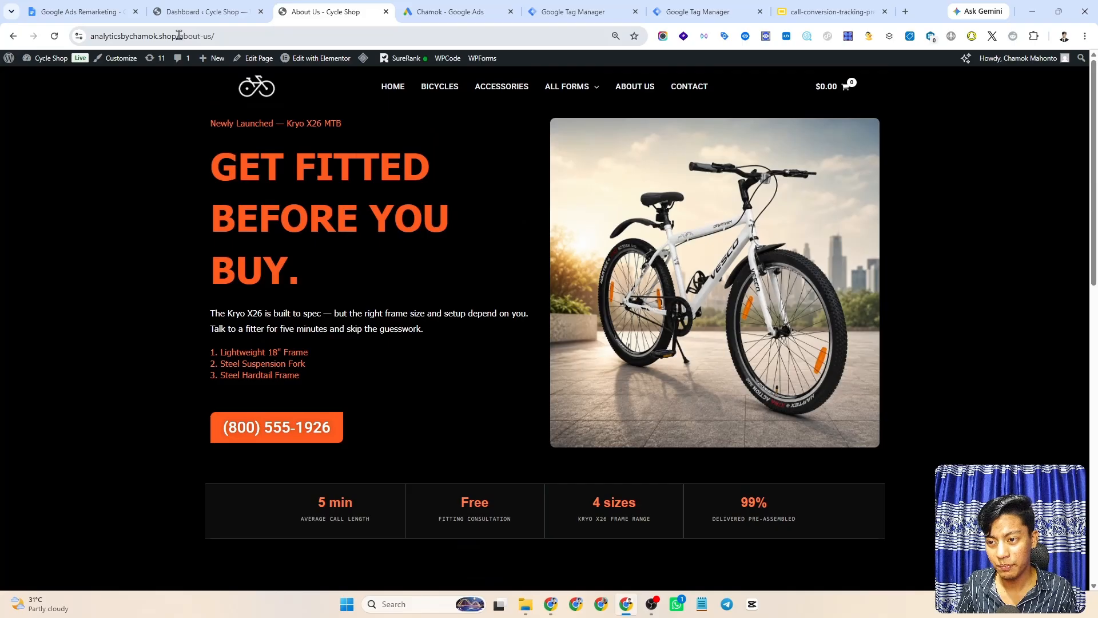
pyautogui.moveTo(179, 36); pyautogui.dragTo(269, 36)
pyautogui.click(265, 35)
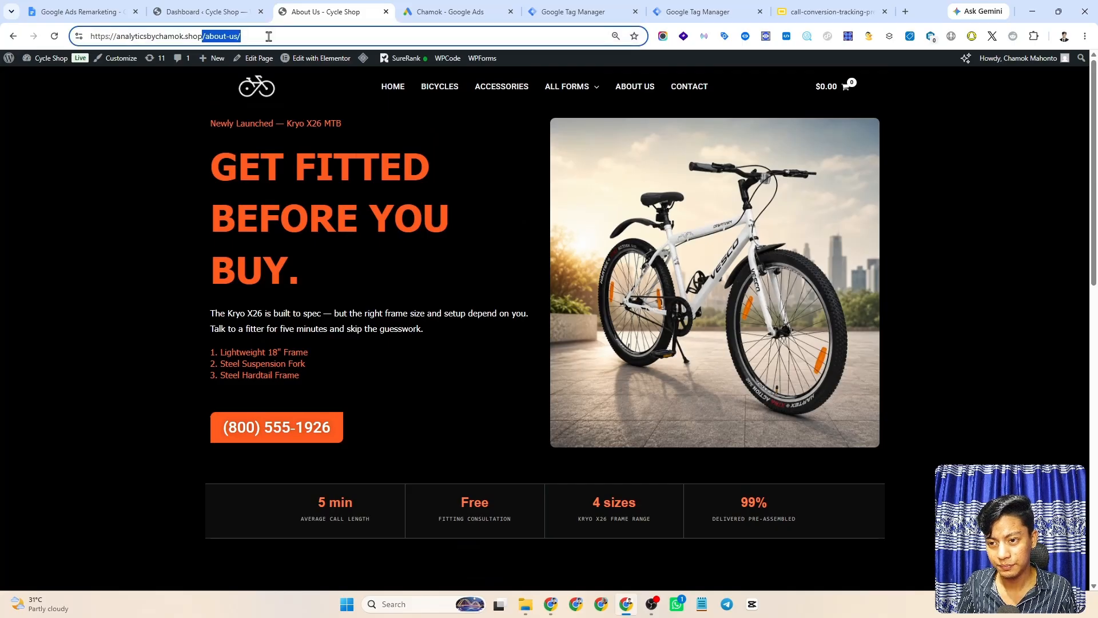
# - Add a new Page View - Window Loaded trigger to the tag
pyautogui.click(568, 6)
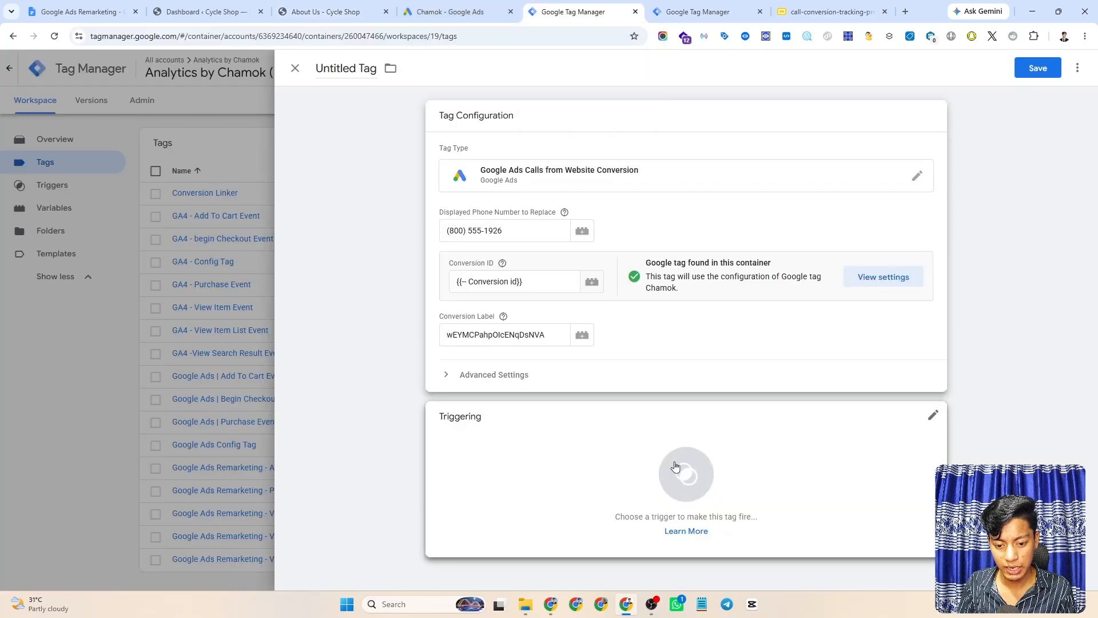
pyautogui.click(609, 460)
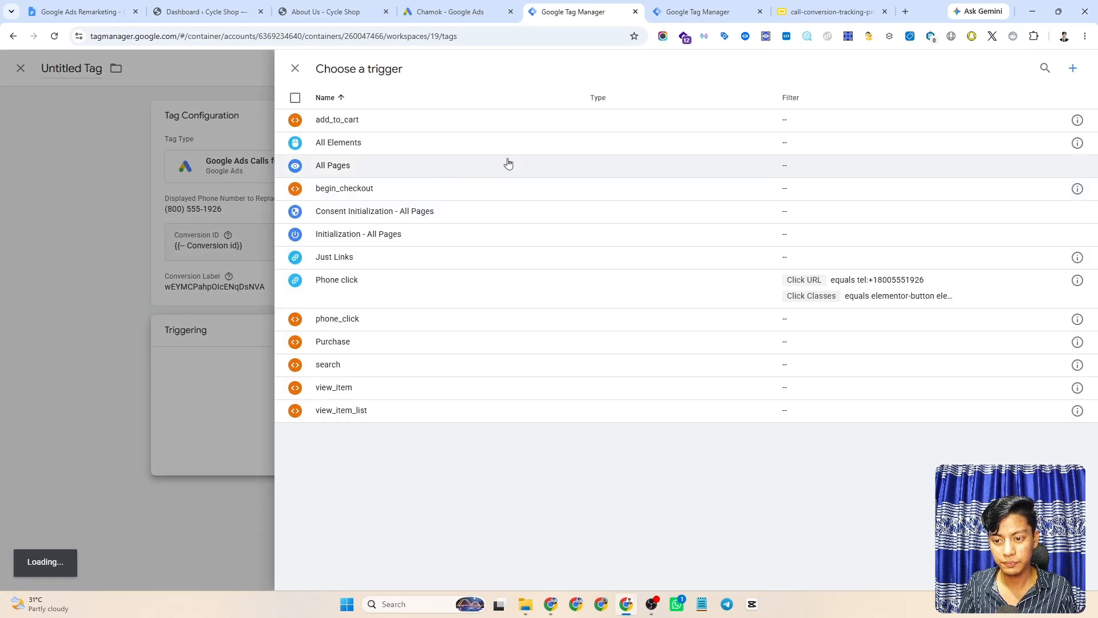
pyautogui.click(1072, 70)
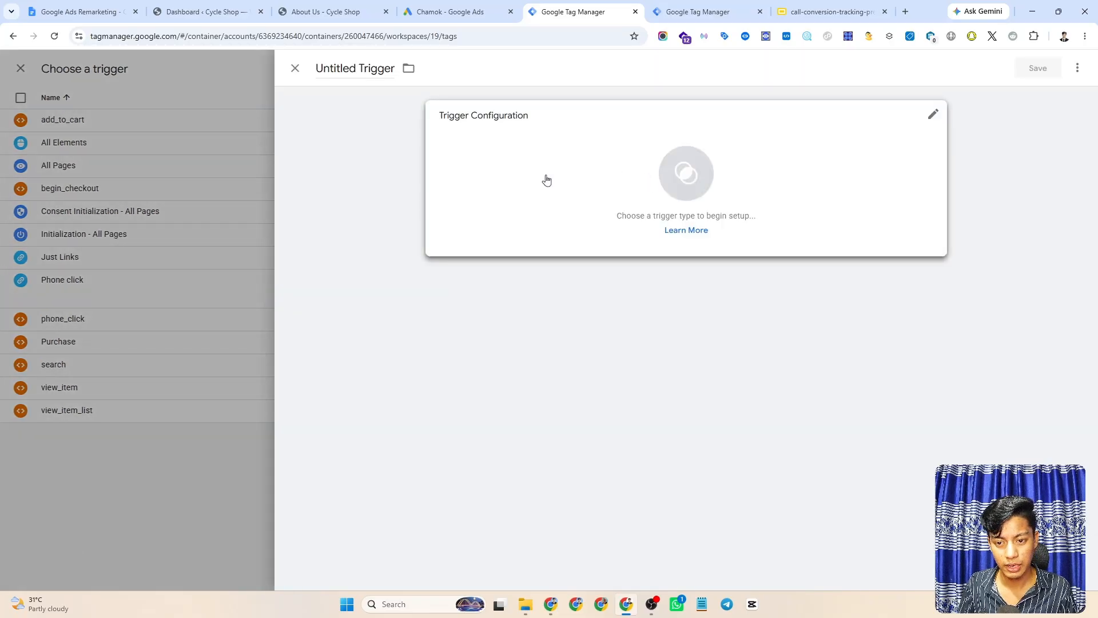
pyautogui.click(645, 181)
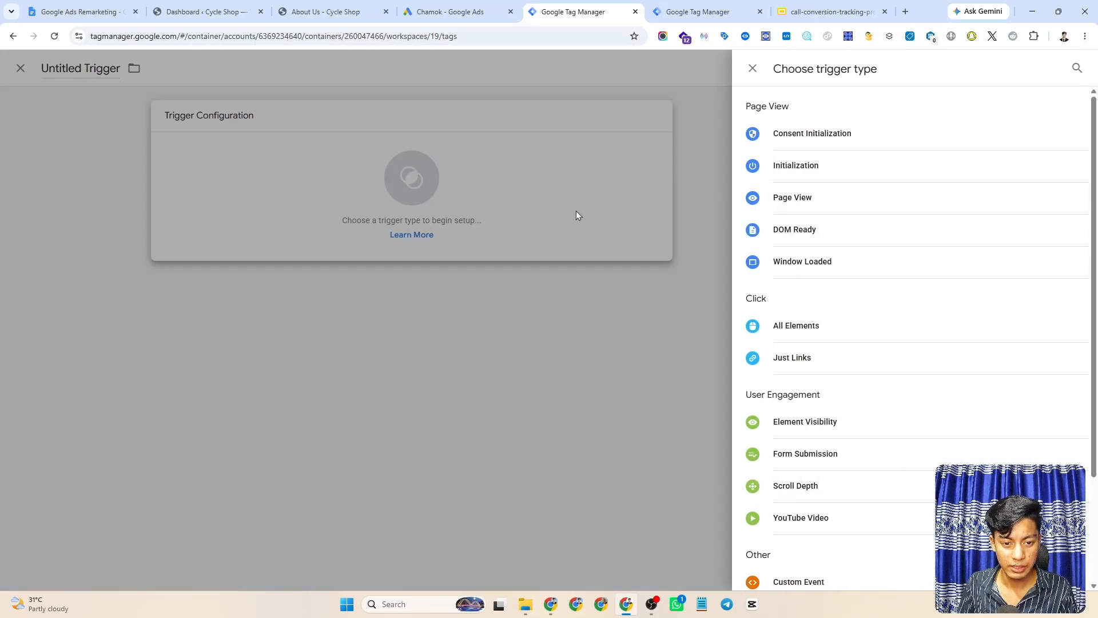
pyautogui.click(802, 264)
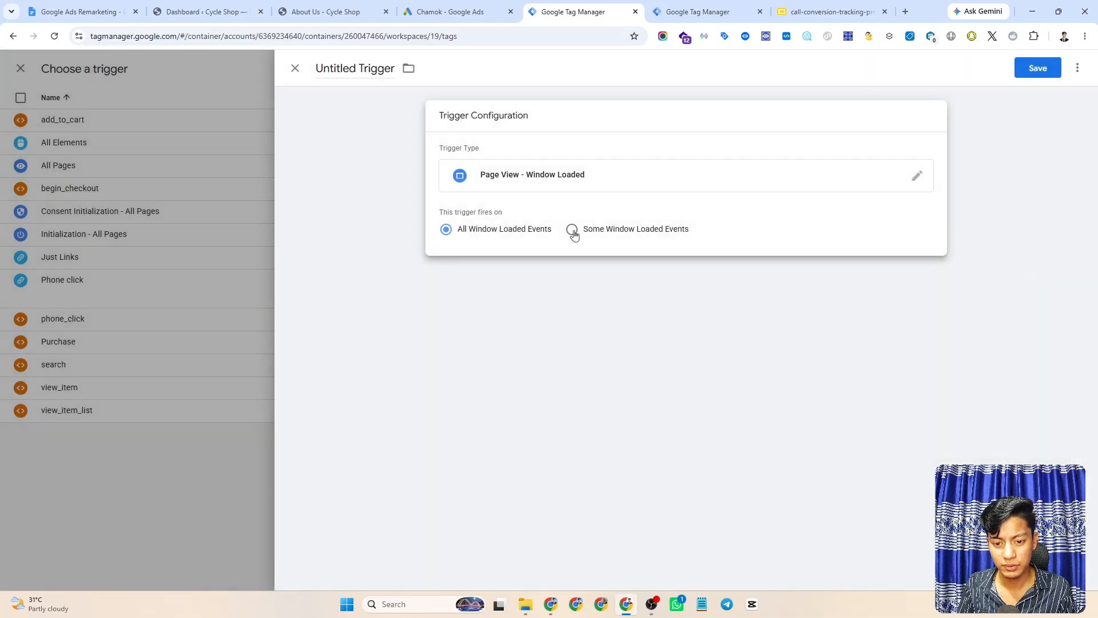
# - Limit the trigger to Some Window Loaded Events where Page Path equals /about-us/
pyautogui.click(573, 230)
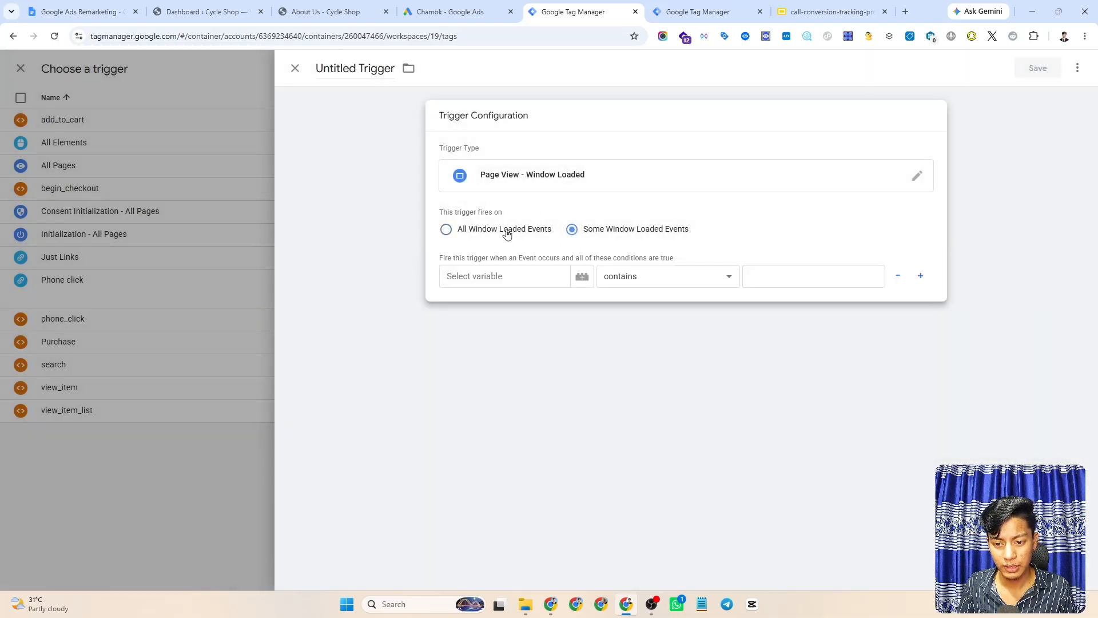
pyautogui.click(446, 229)
pyautogui.click(572, 229)
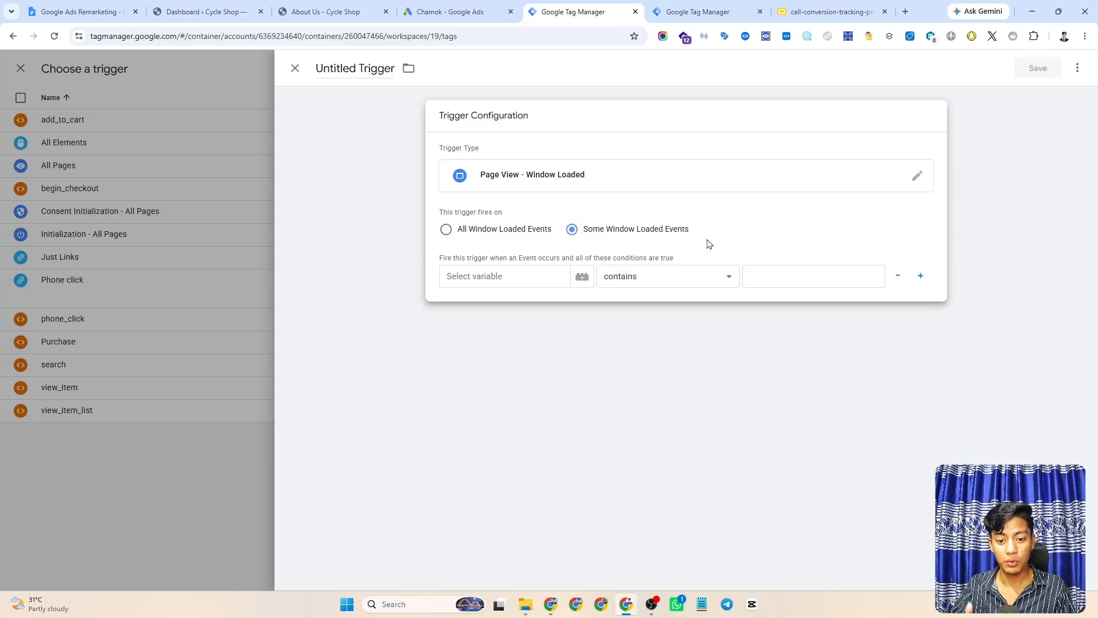
pyautogui.click(504, 277)
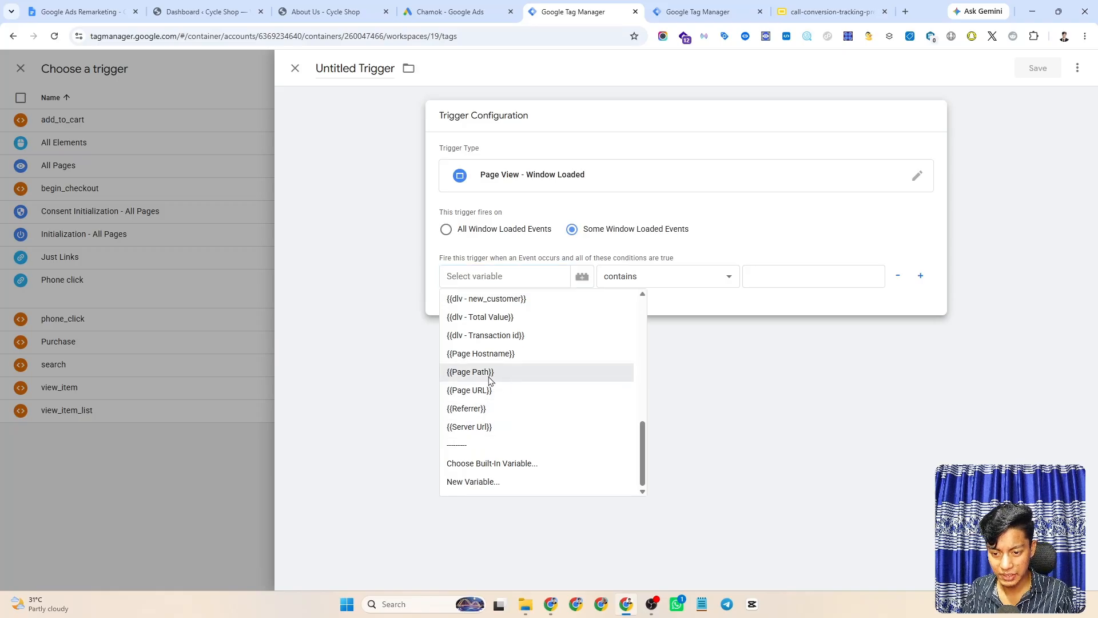
pyautogui.click(492, 373)
pyautogui.click(634, 283)
pyautogui.click(617, 296)
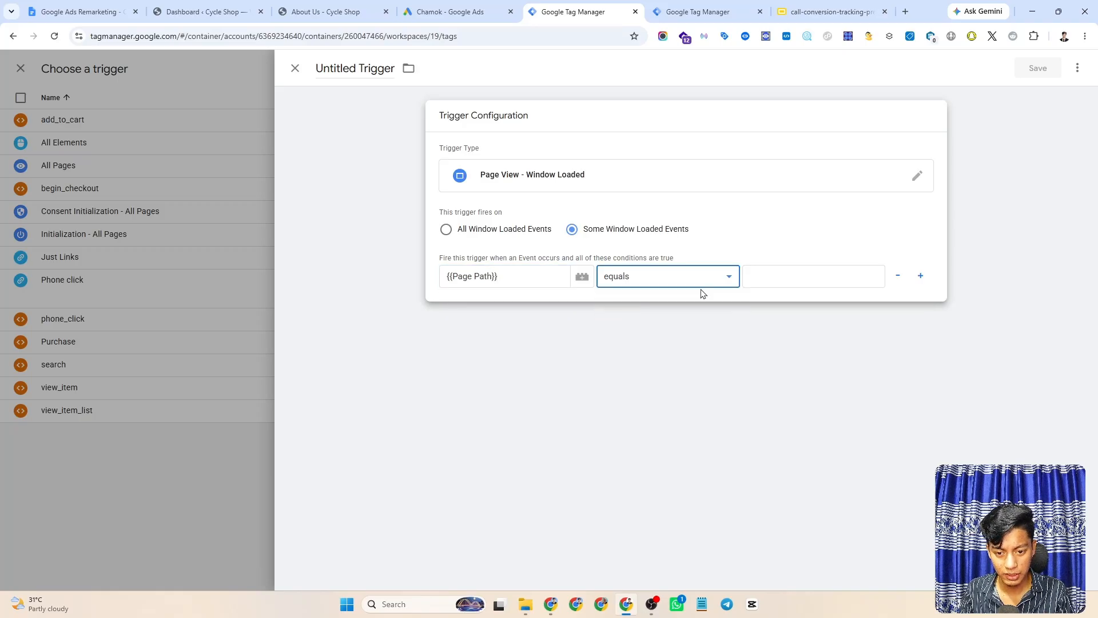
pyautogui.click(750, 276)
pyautogui.write('/about-us/')
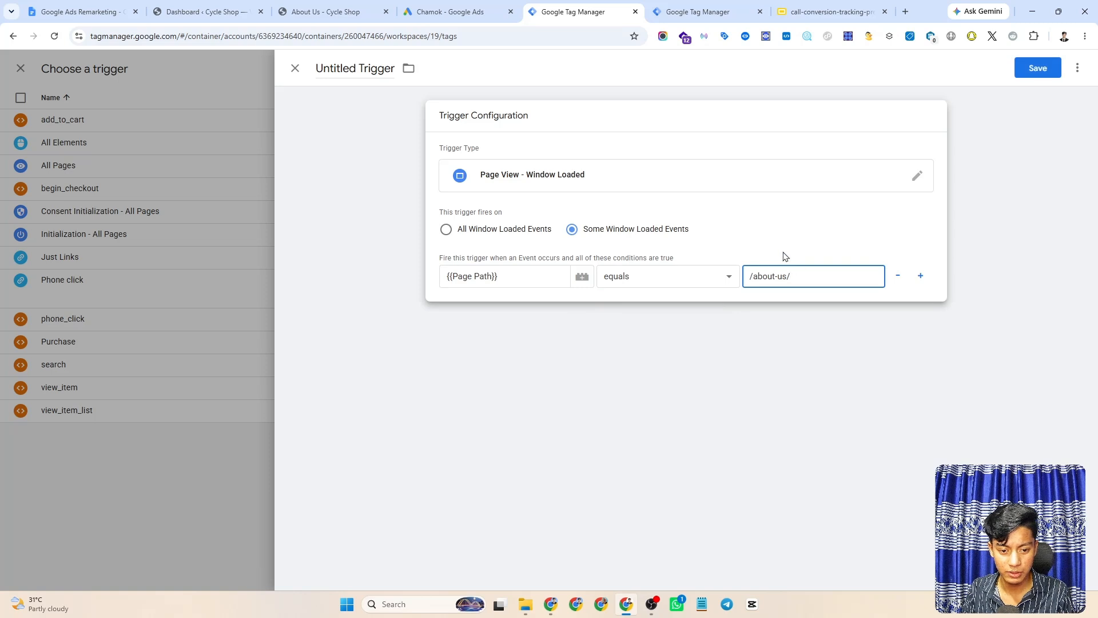
pyautogui.click(785, 256)
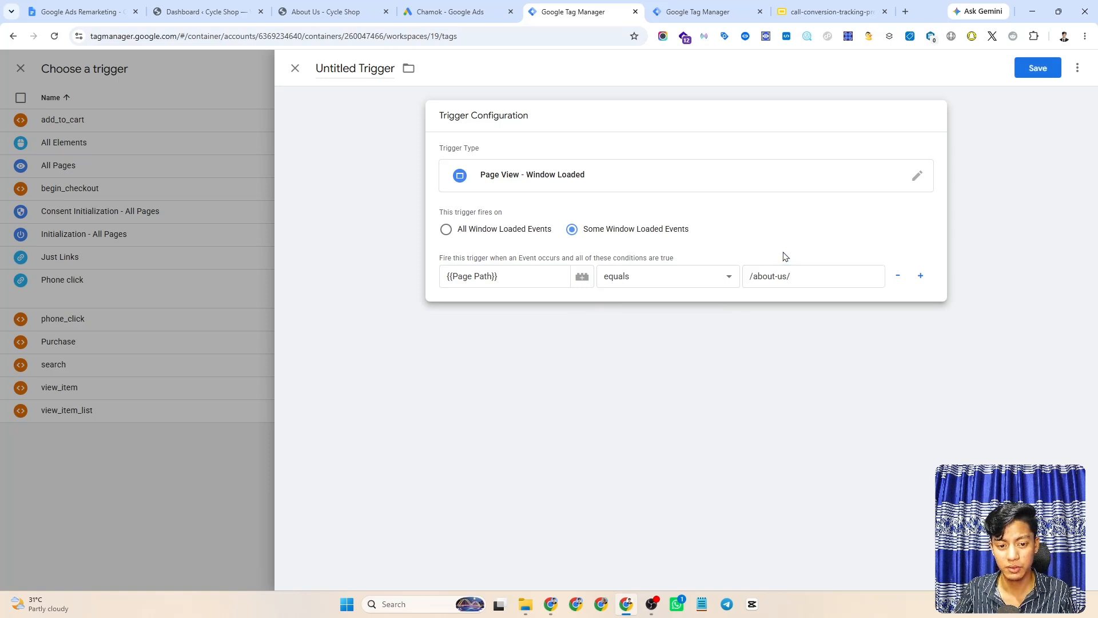
# - Name the trigger about-us, trimming the slashes from the pasted path
pyautogui.click(377, 68)
pyautogui.write('/about-us/')
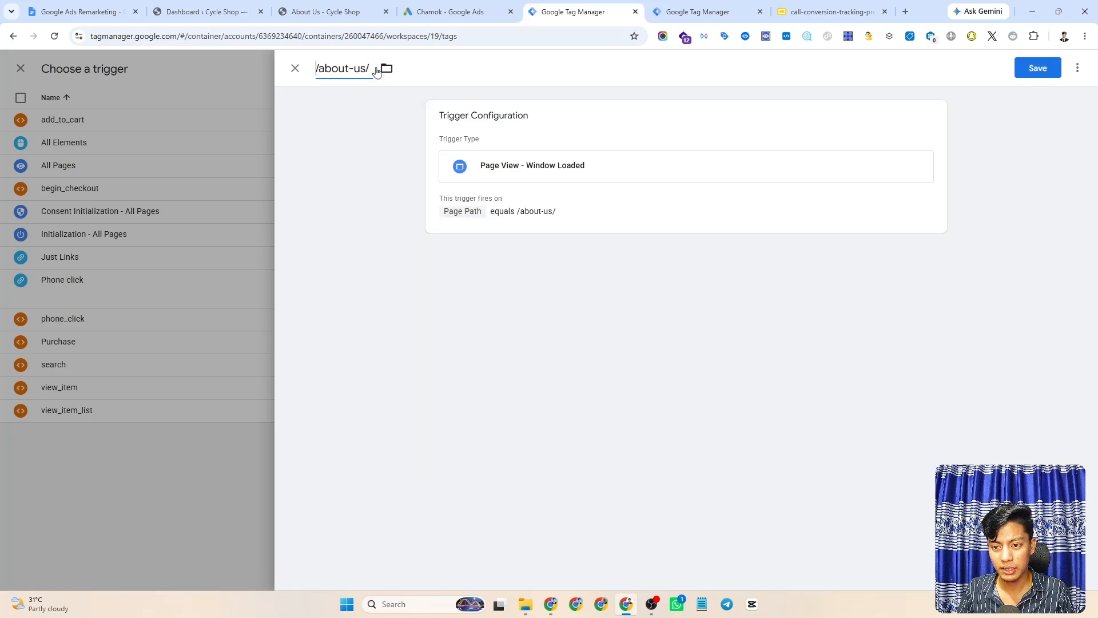
pyautogui.press('Delete')
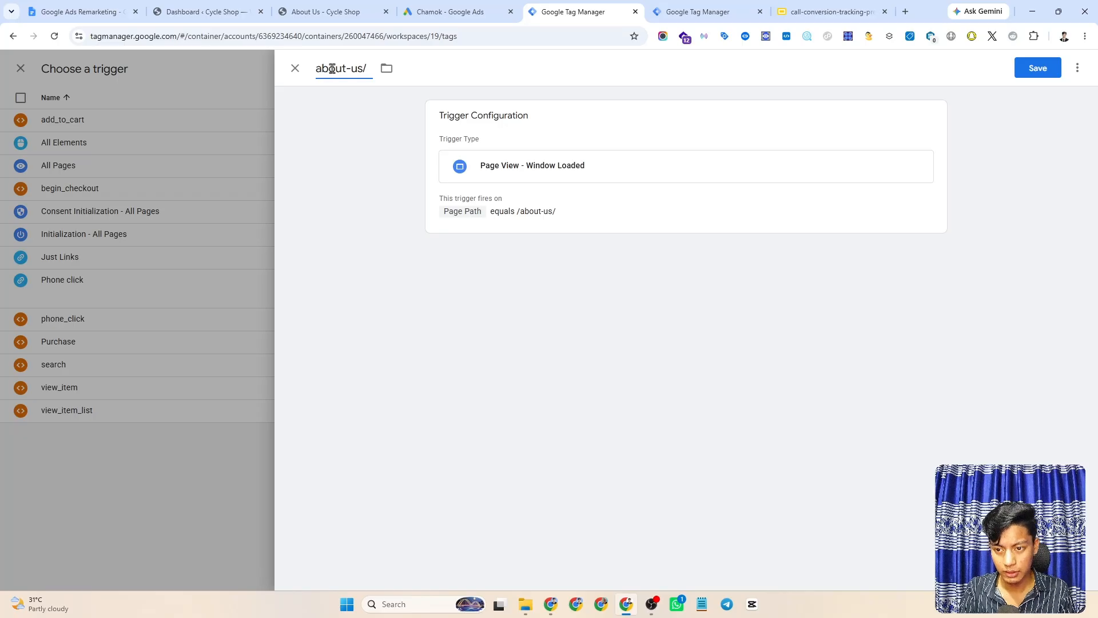
pyautogui.click(365, 68)
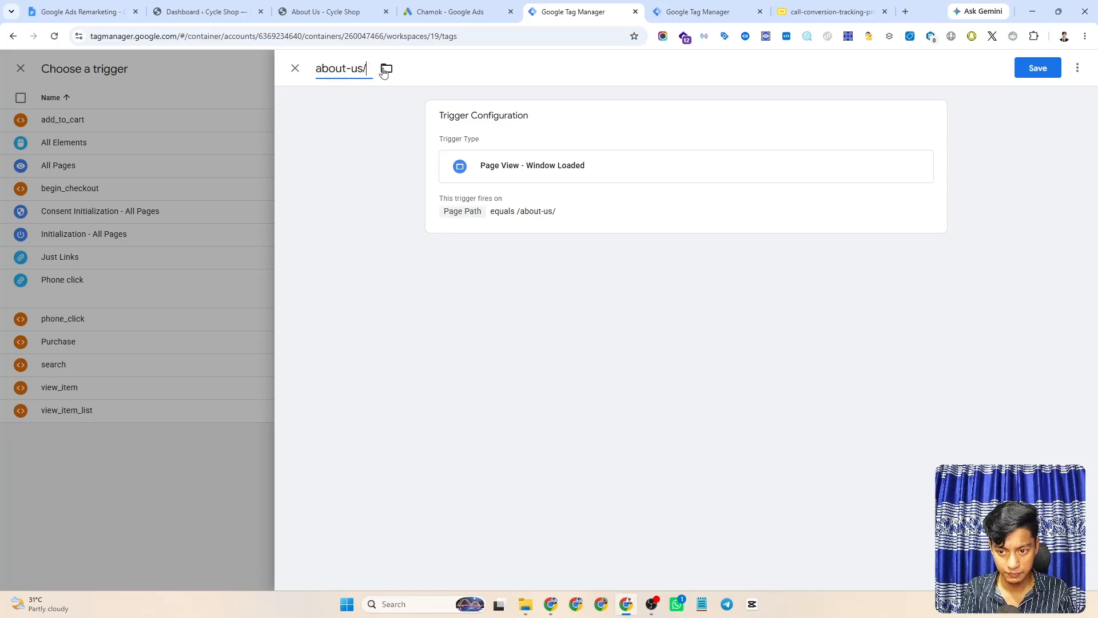
pyautogui.press('BackSpace')
pyautogui.click(634, 312)
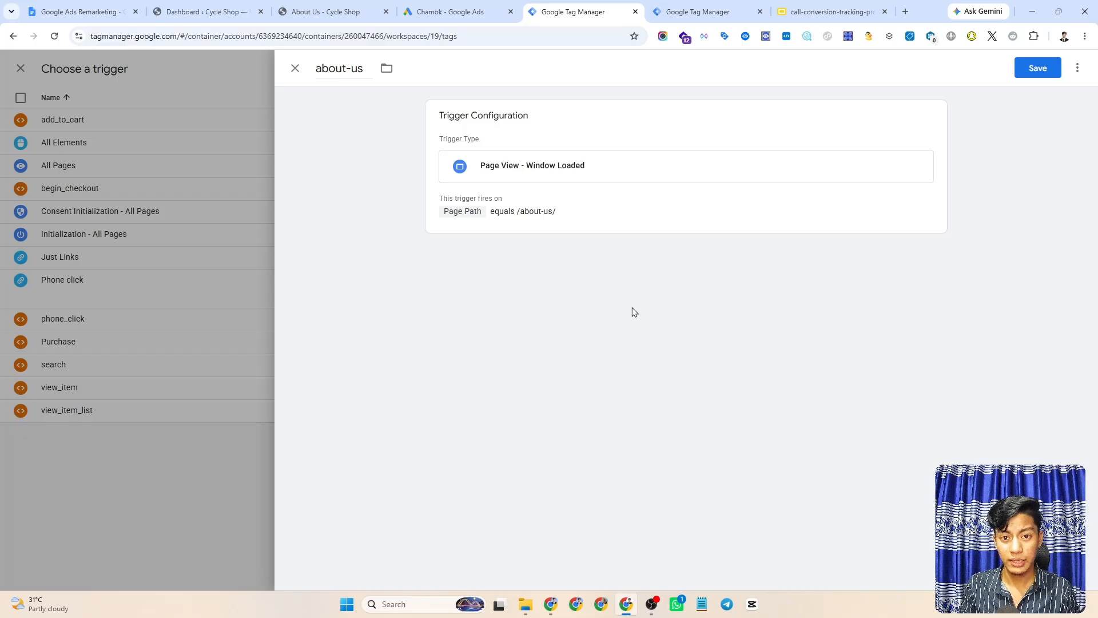
# - Save the about-us trigger, then save the tag as 'Google Ads Call Conversion For Show Number'
pyautogui.click(1037, 68)
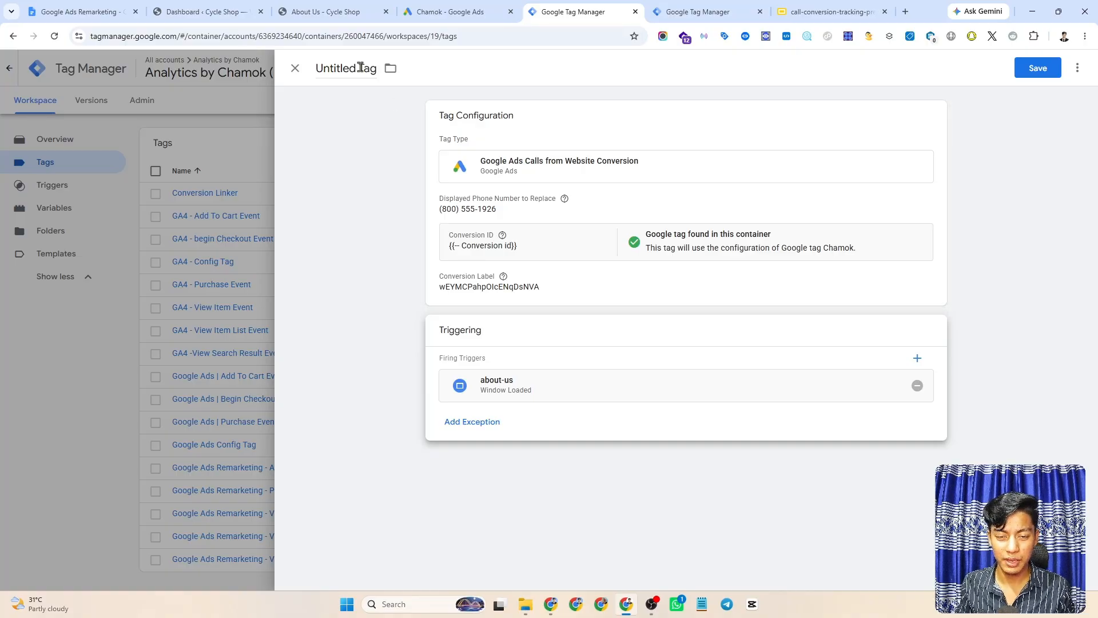
pyautogui.tripleClick(359, 67)
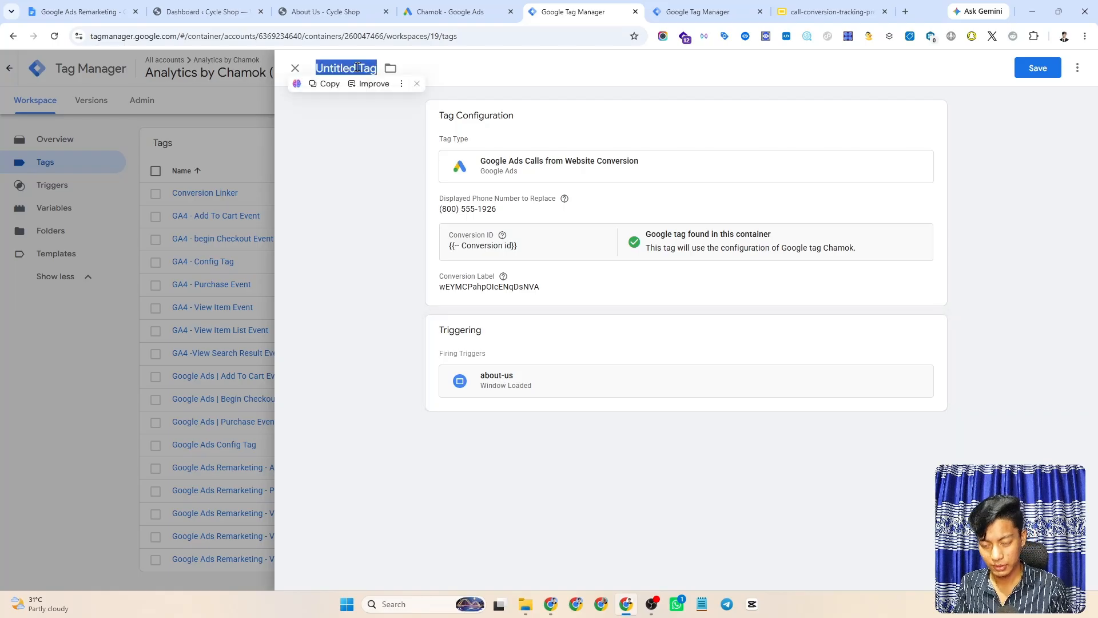
pyautogui.write('Google')
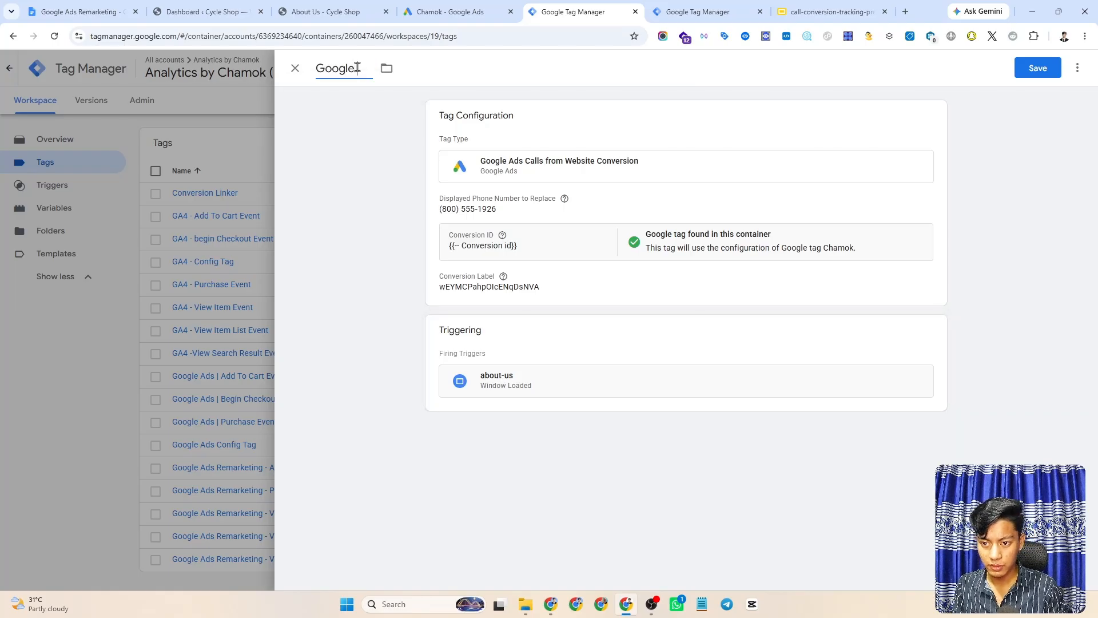
pyautogui.write(' Ads')
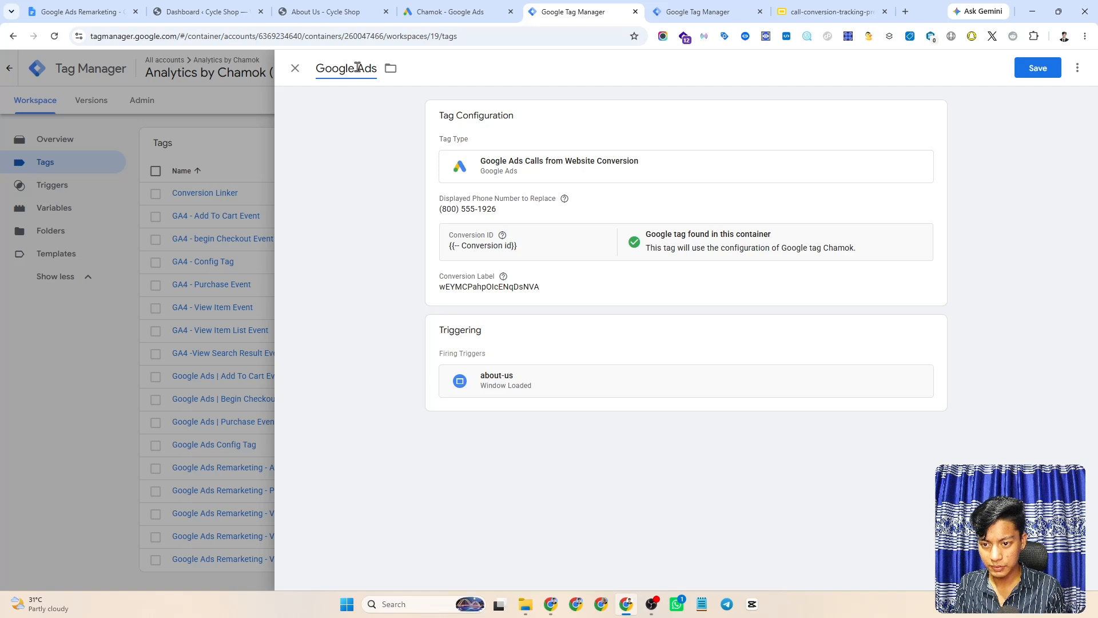
pyautogui.write(' C')
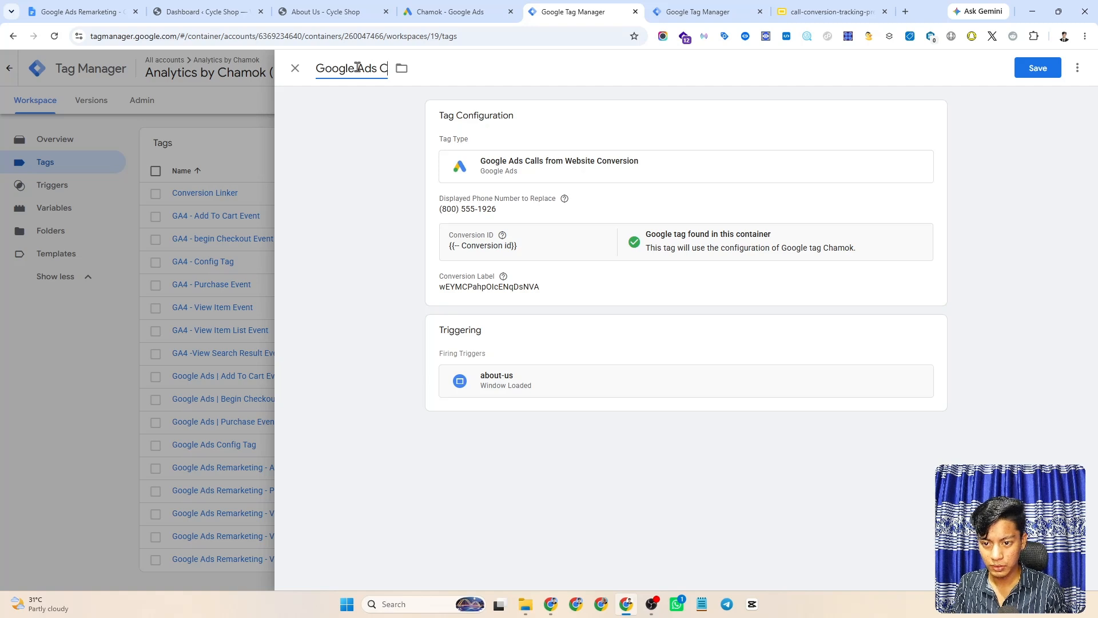
pyautogui.write('all Con')
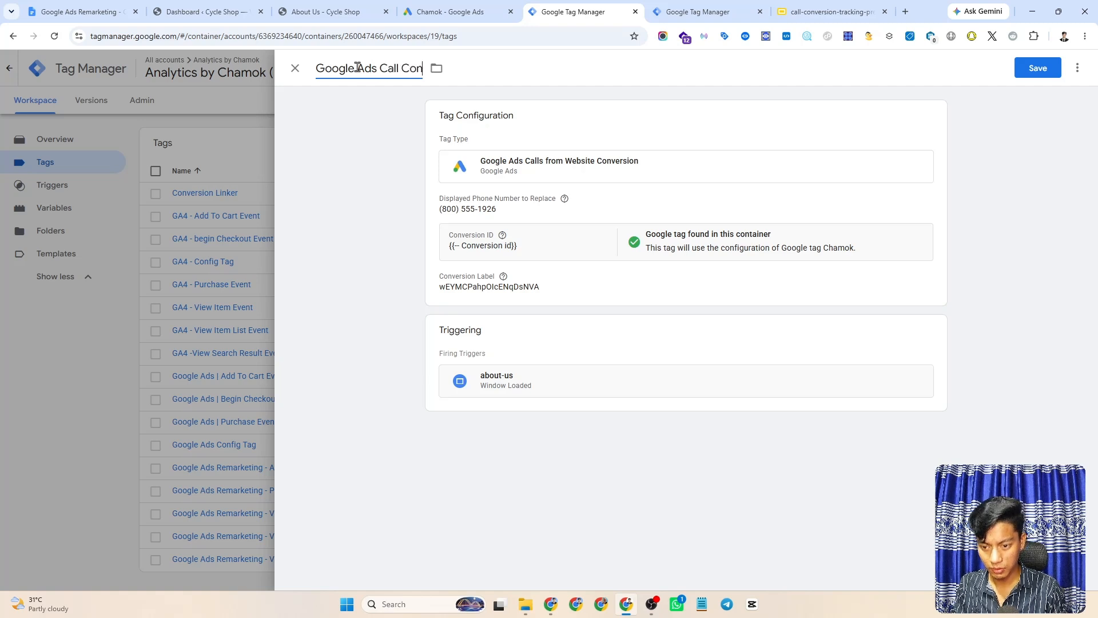
pyautogui.write('version')
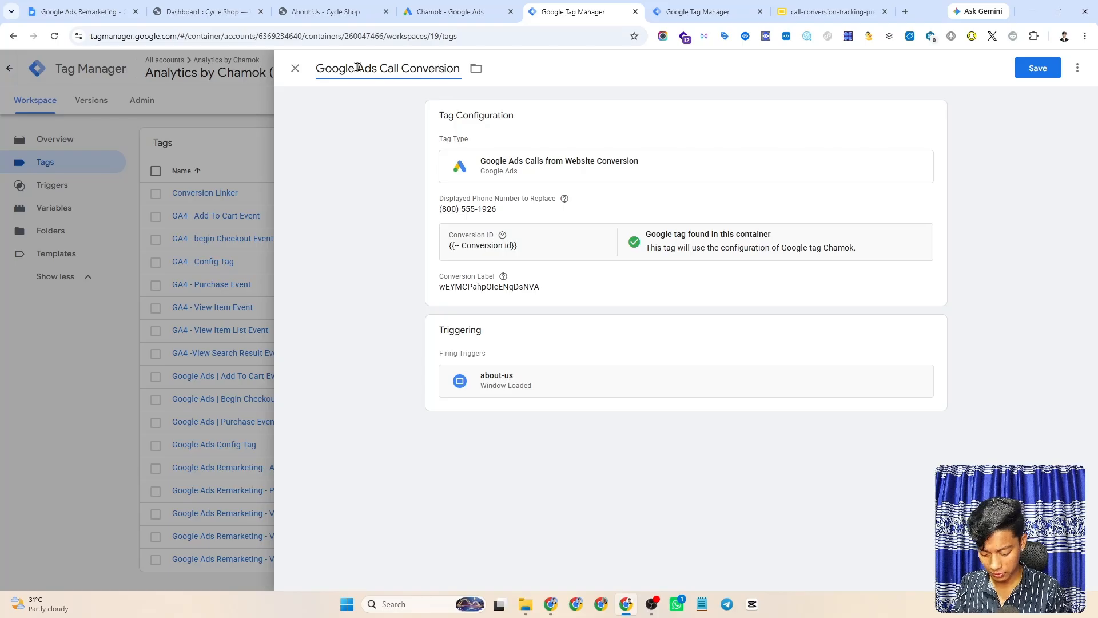
pyautogui.write(' For')
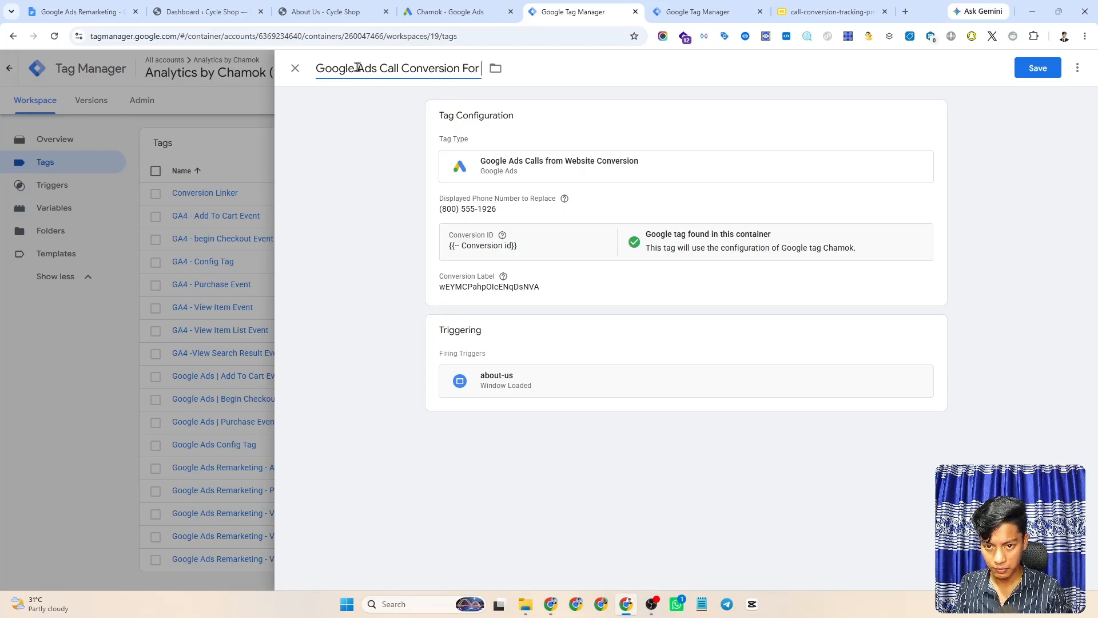
pyautogui.write(' Show')
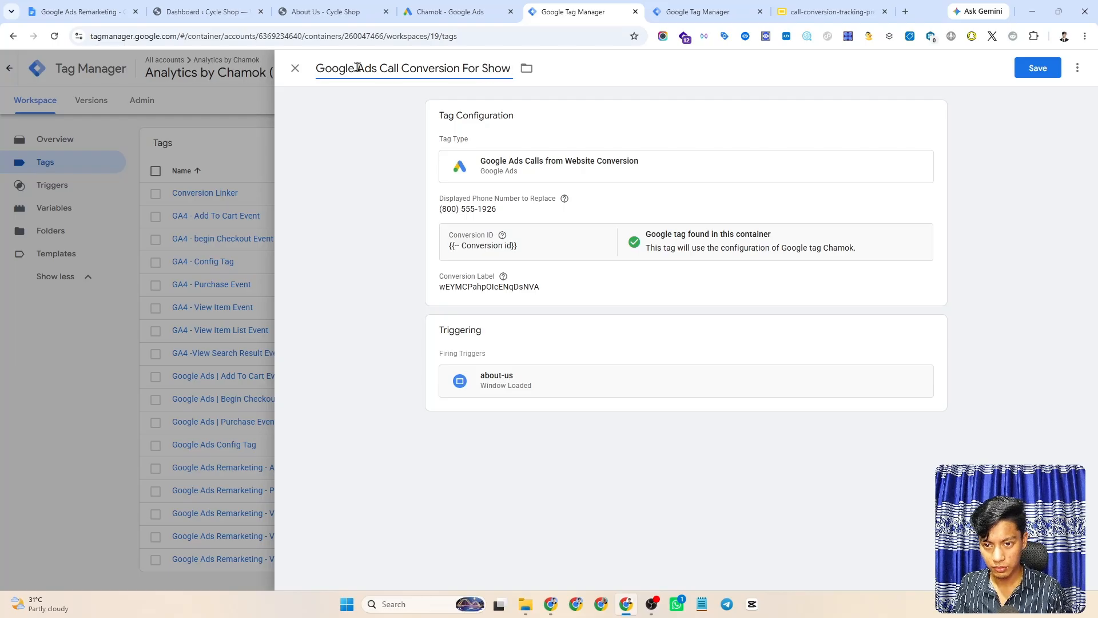
pyautogui.write(' N')
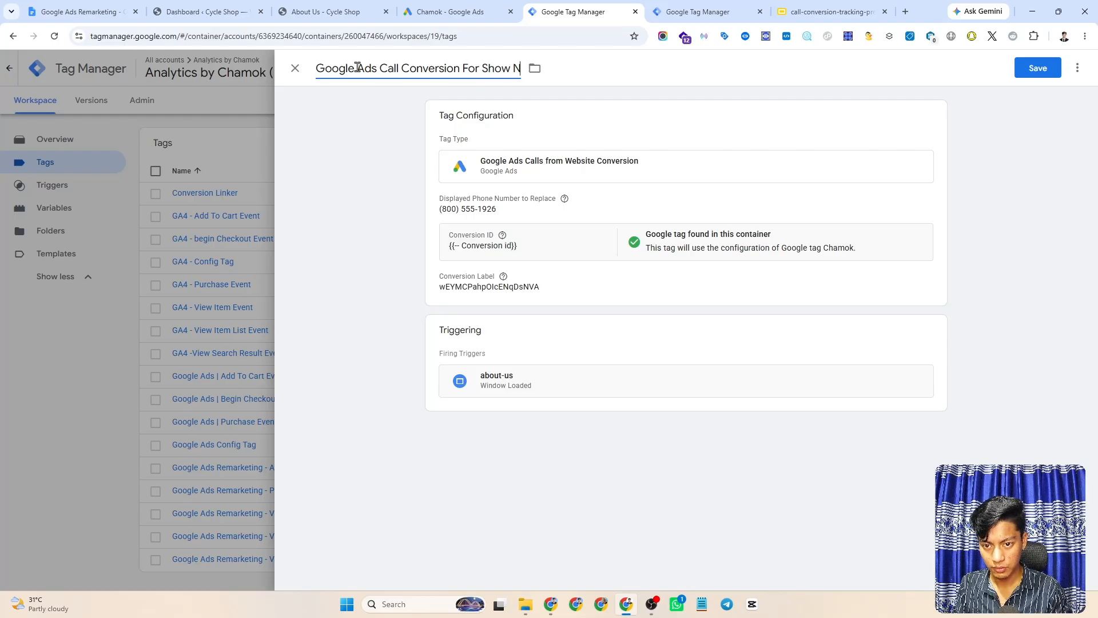
pyautogui.write('umber')
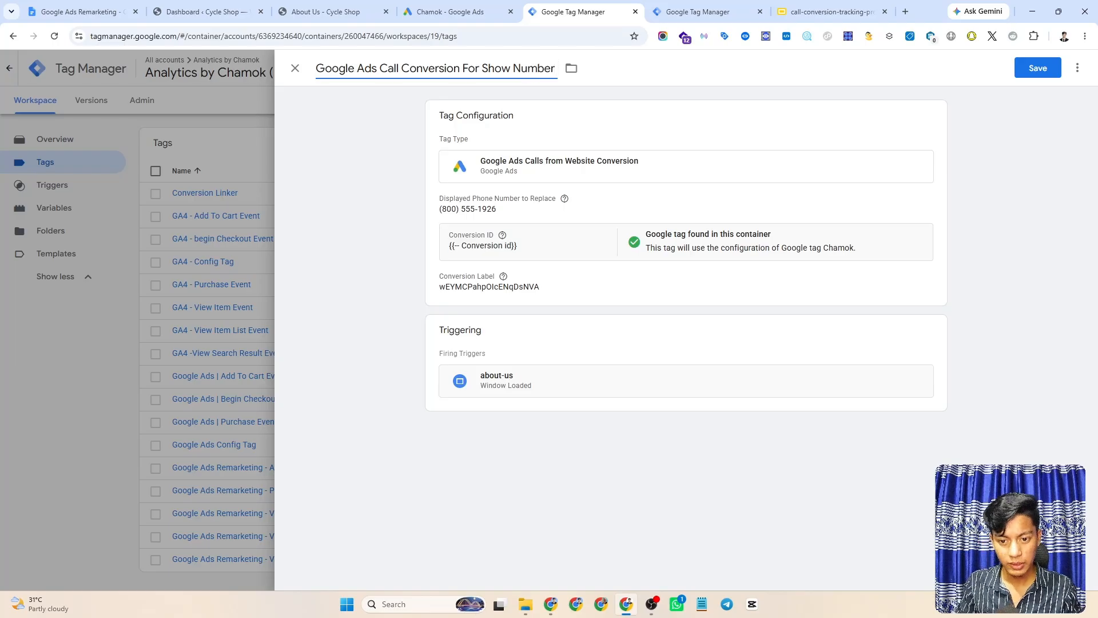
pyautogui.click(1036, 65)
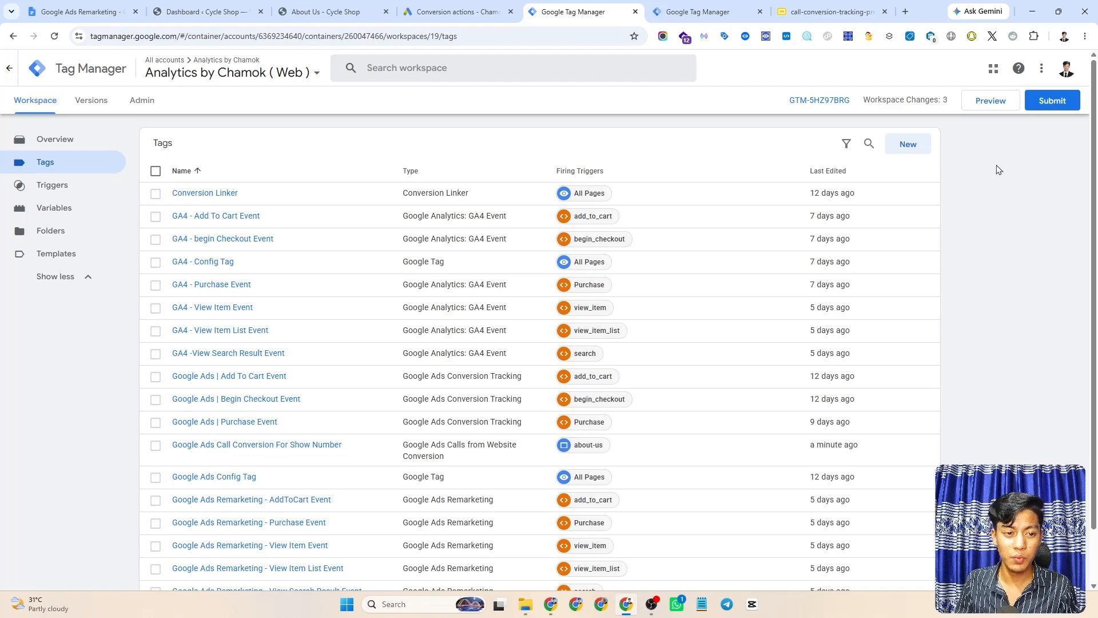
# - Submit and publish the workspace as Version 19 without a description, then return to Tags
pyautogui.click(1048, 102)
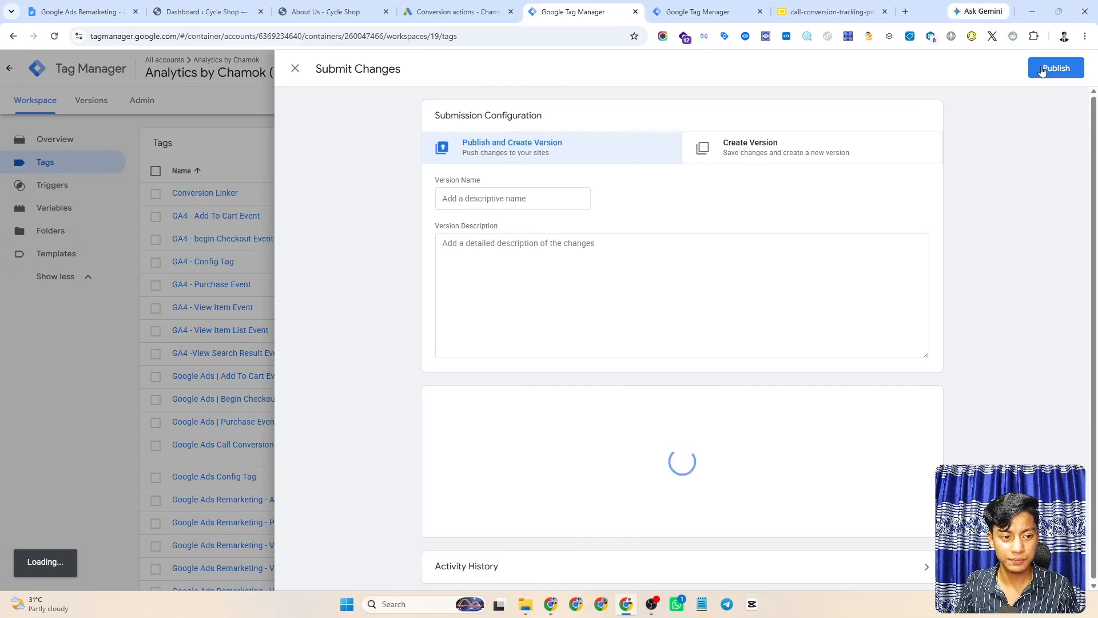
pyautogui.click(1056, 68)
pyautogui.click(693, 401)
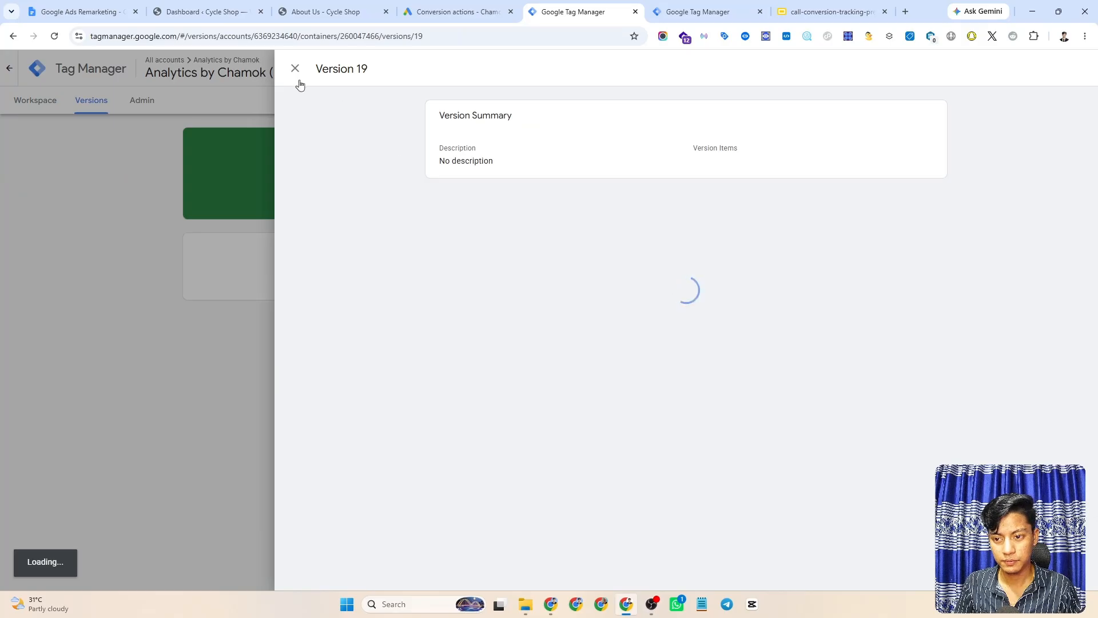
pyautogui.click(296, 68)
pyautogui.click(35, 108)
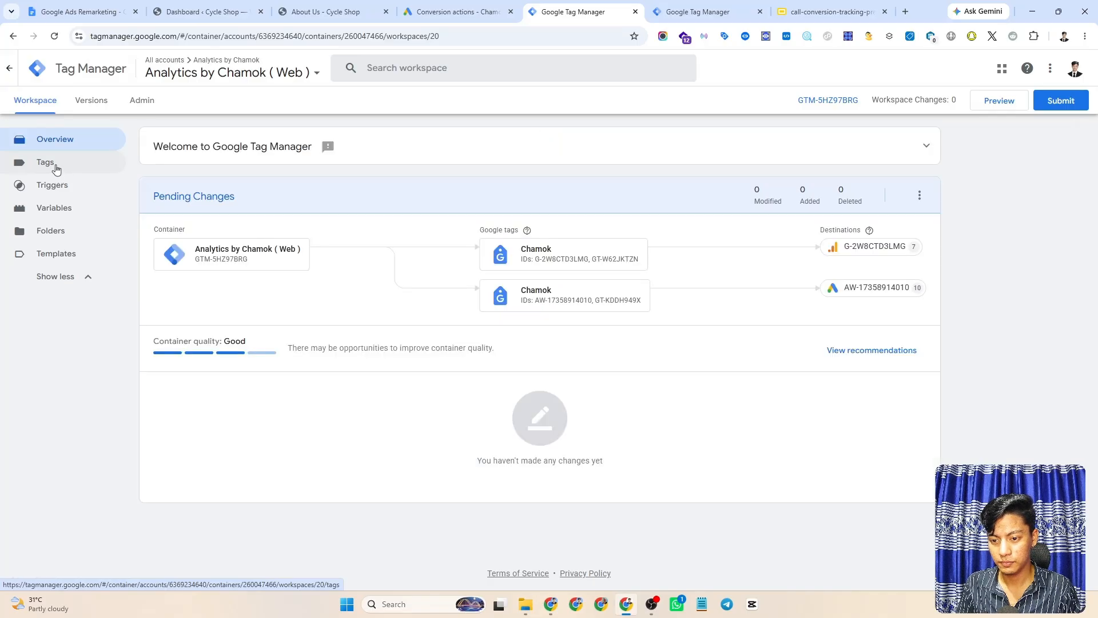
pyautogui.click(56, 168)
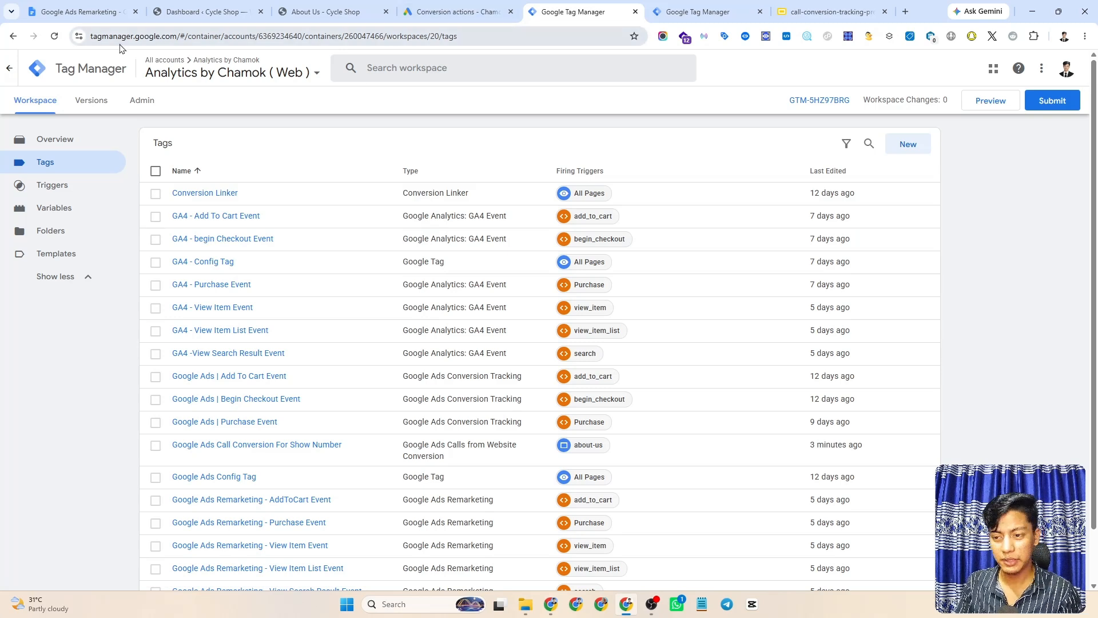
# - Start Preview and paste the Cycle Shop About Us page address as the site URL
pyautogui.click(975, 105)
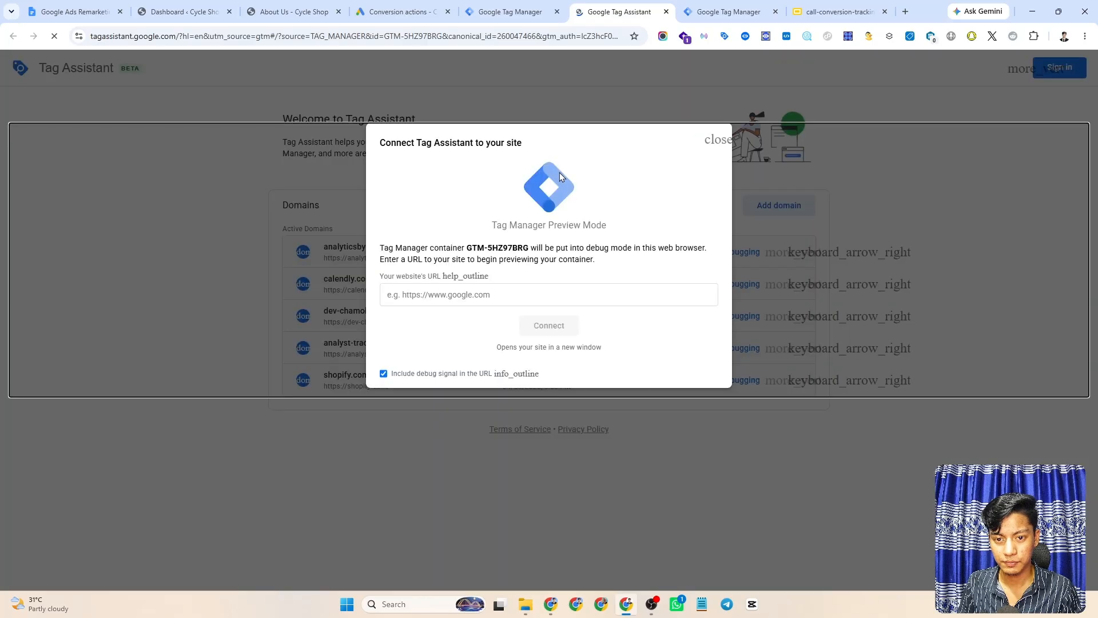
pyautogui.click(487, 291)
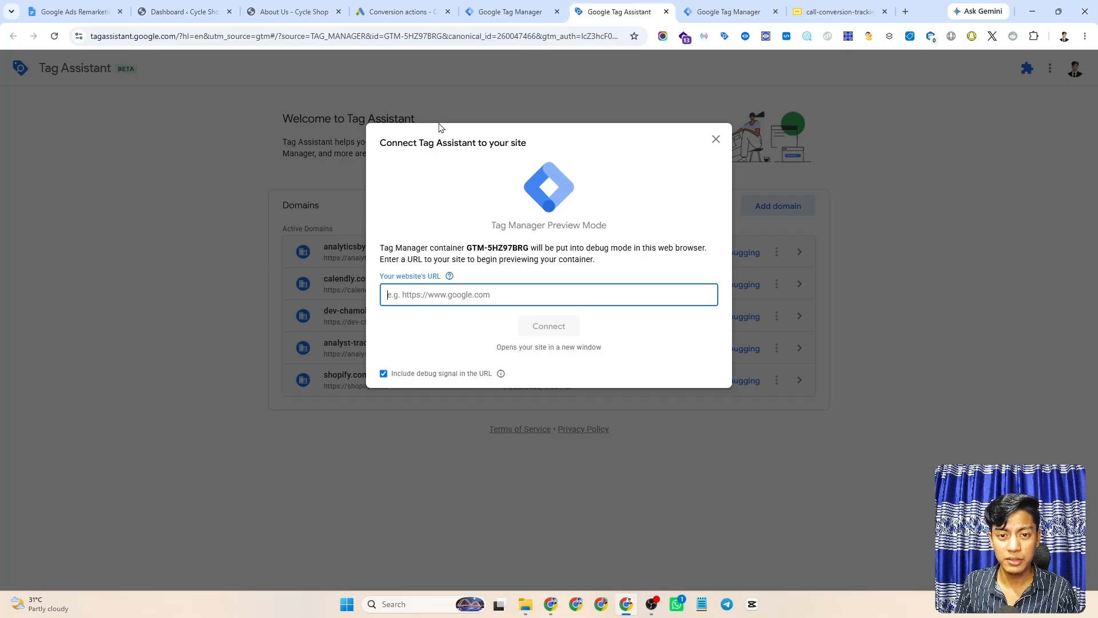
pyautogui.click(206, 12)
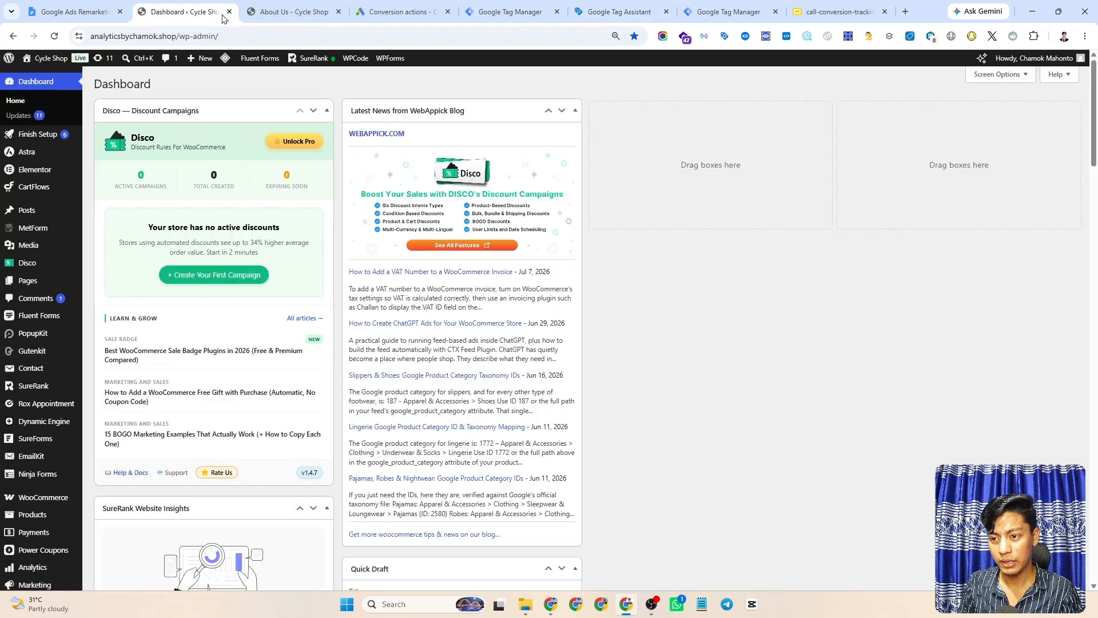
pyautogui.click(177, 36)
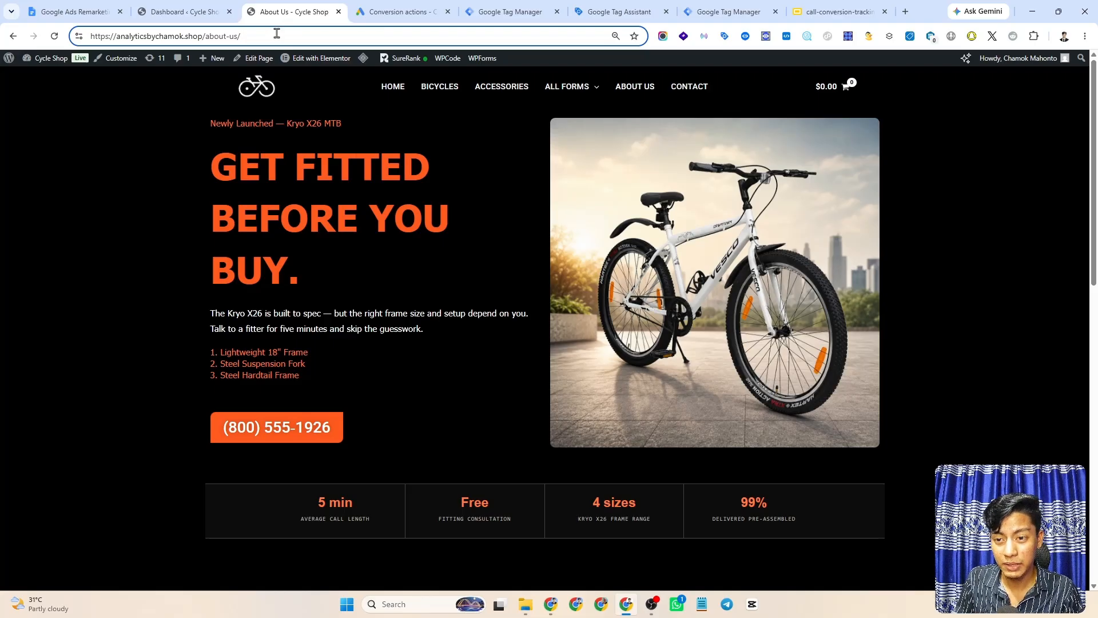
pyautogui.hotkey('ctrl', 'a')
pyautogui.hotkey('ctrl', 'c')
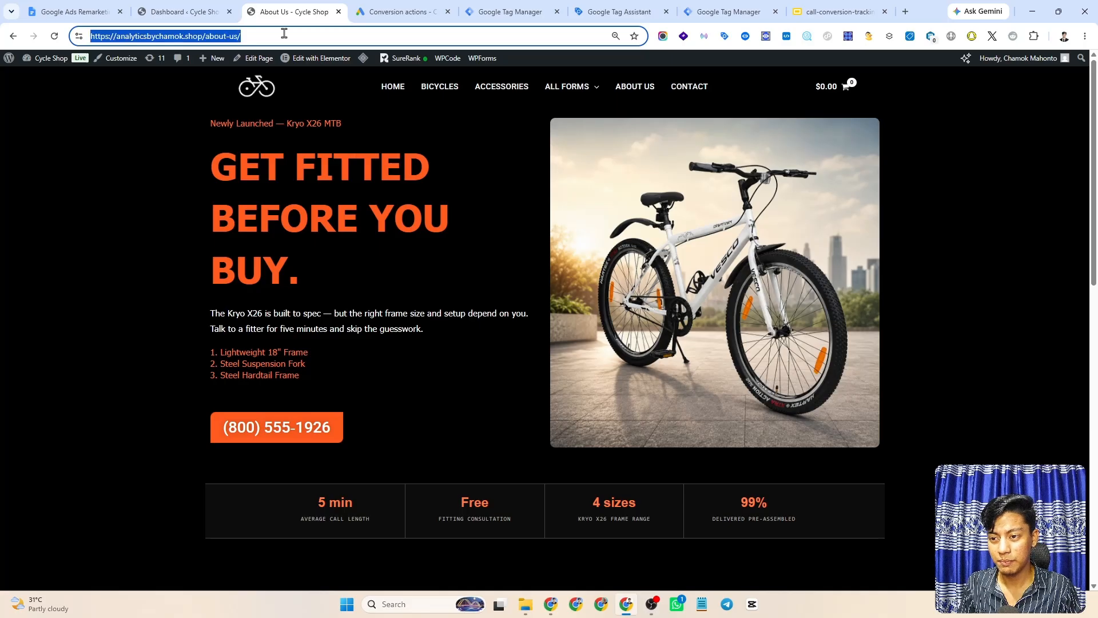
pyautogui.click(629, 12)
pyautogui.hotkey('ctrl', 'v')
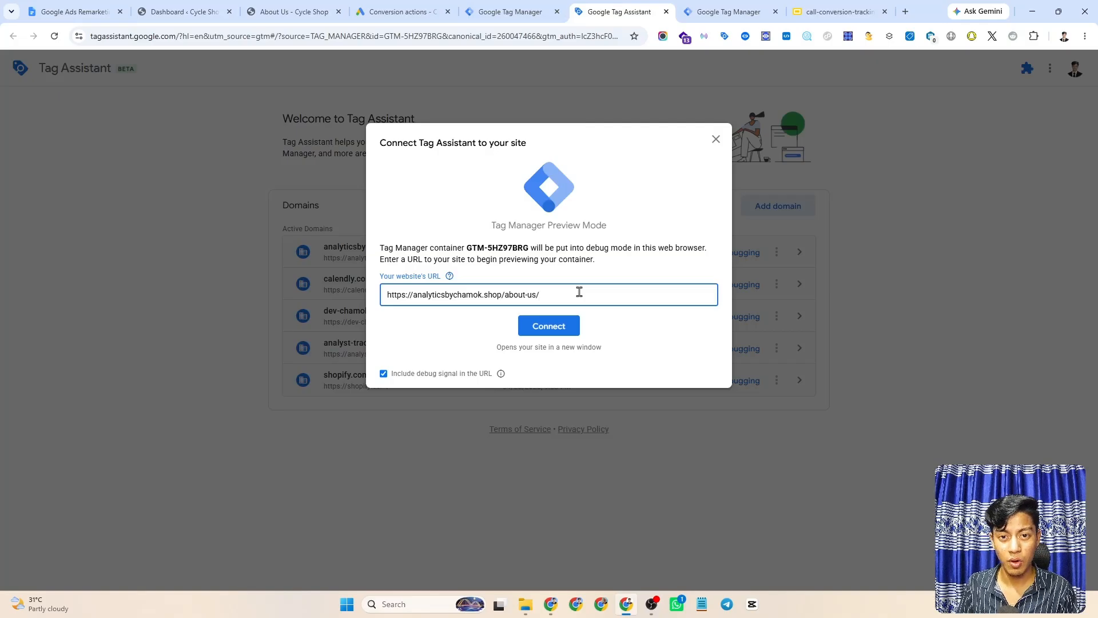
# - Append #google-wcc-debug from the notes document and remove the slash before it
pyautogui.click(74, 11)
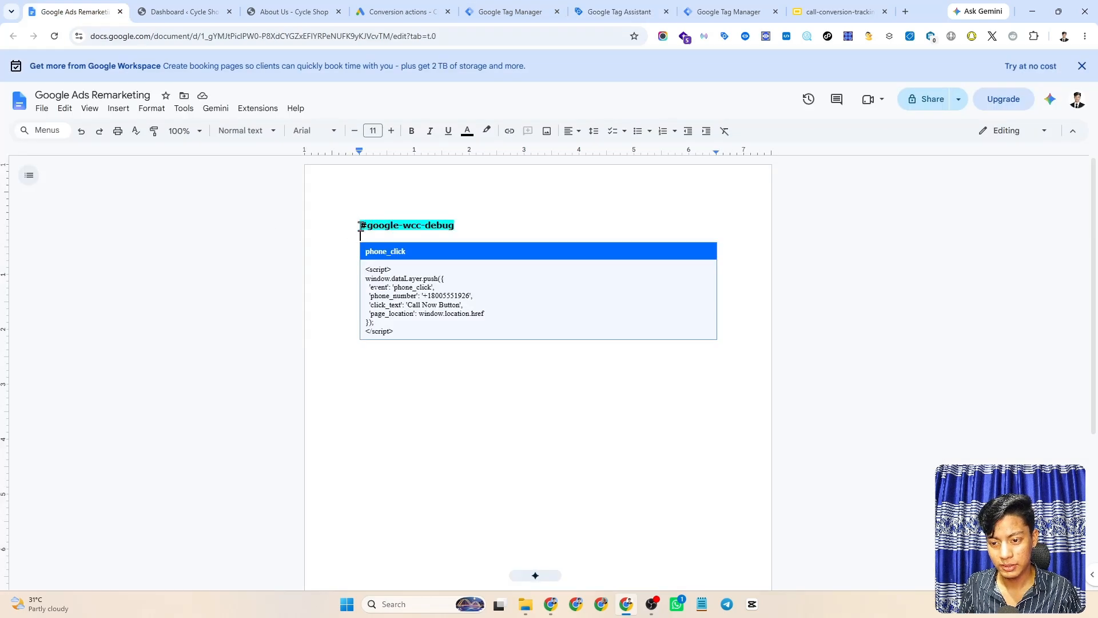
pyautogui.moveTo(361, 225); pyautogui.dragTo(456, 225)
pyautogui.hotkey('ctrl', 'c')
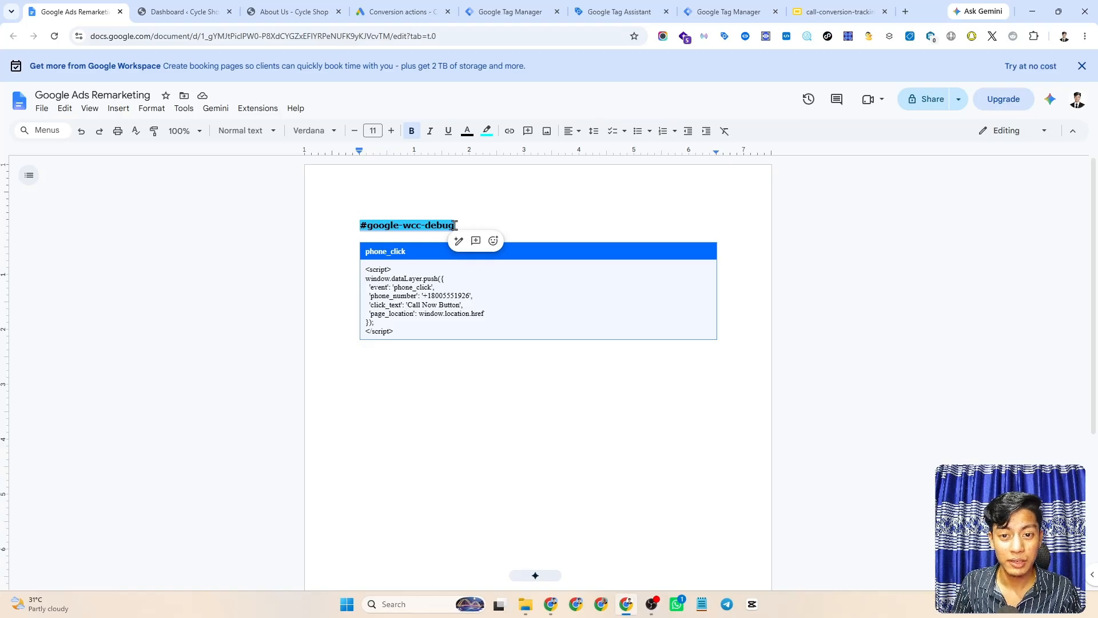
pyautogui.click(595, 12)
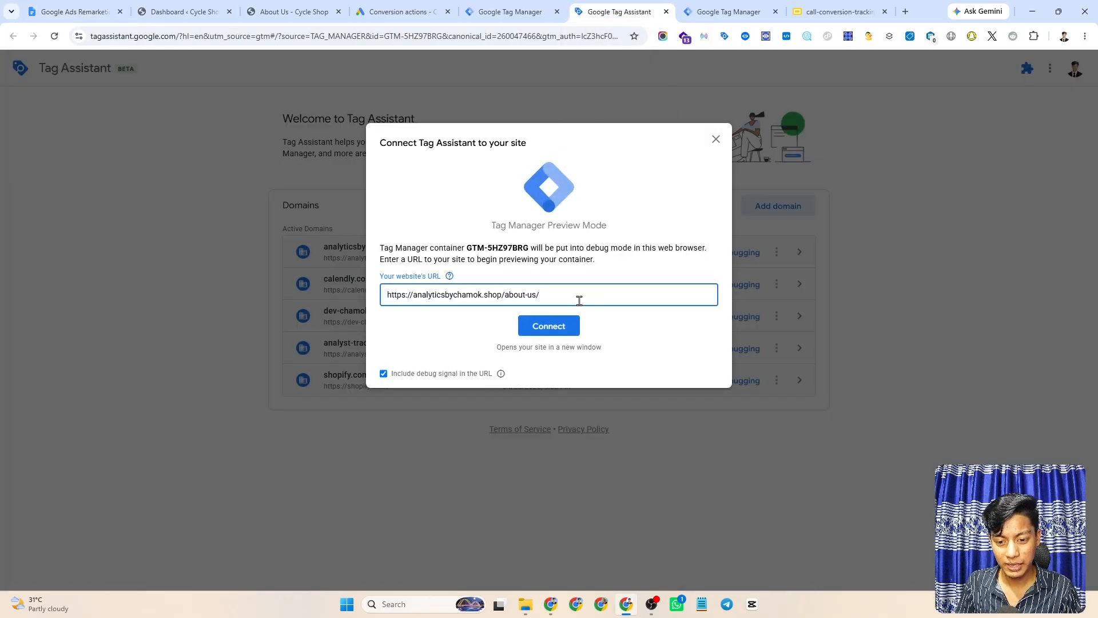
pyautogui.hotkey('ctrl', 'v')
pyautogui.press('BackSpace')
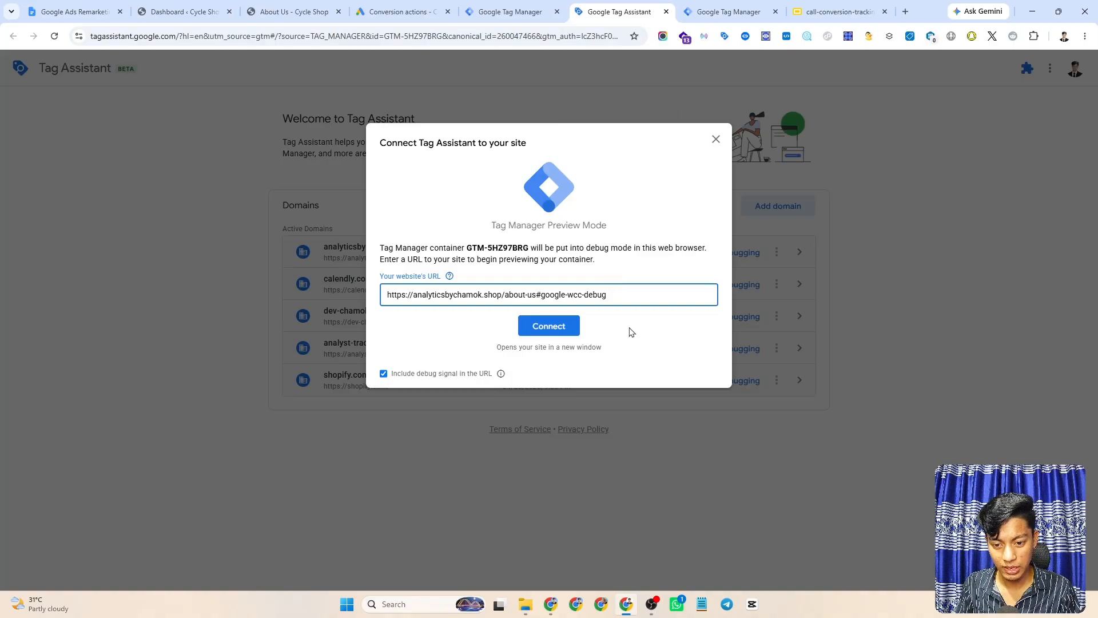
# - Connect preview mode to the About Us page and review the call-tracking debug panel
pyautogui.click(546, 330)
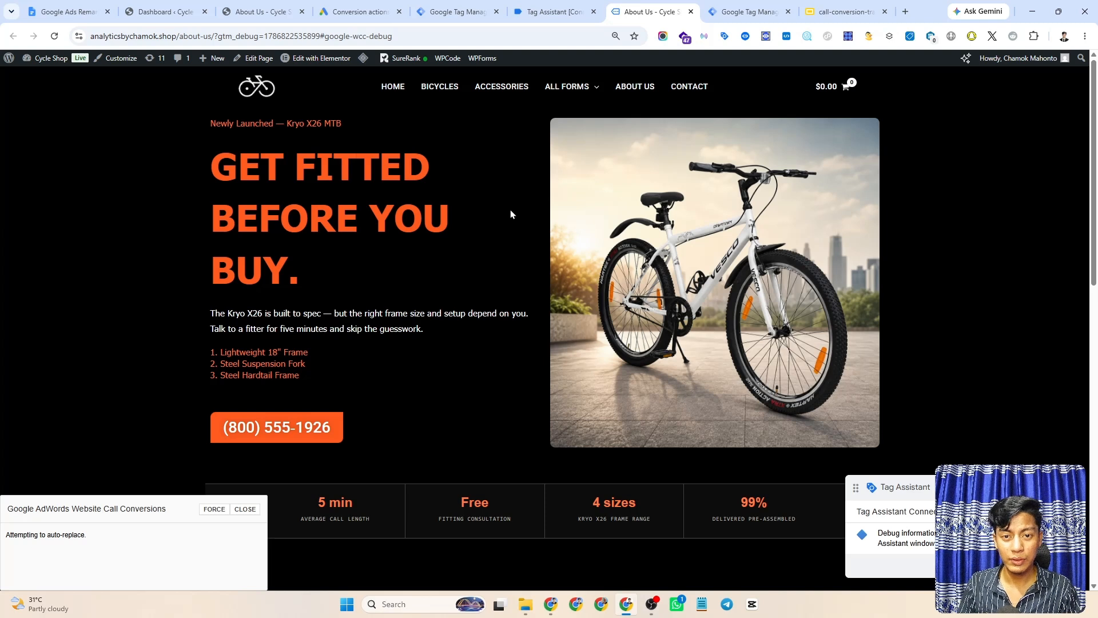
pyautogui.moveTo(958, 498)
pyautogui.mouseDown()
pyautogui.moveTo(817, 318)
pyautogui.moveTo(934, 392)
pyautogui.moveTo(950, 483)
pyautogui.mouseUp()
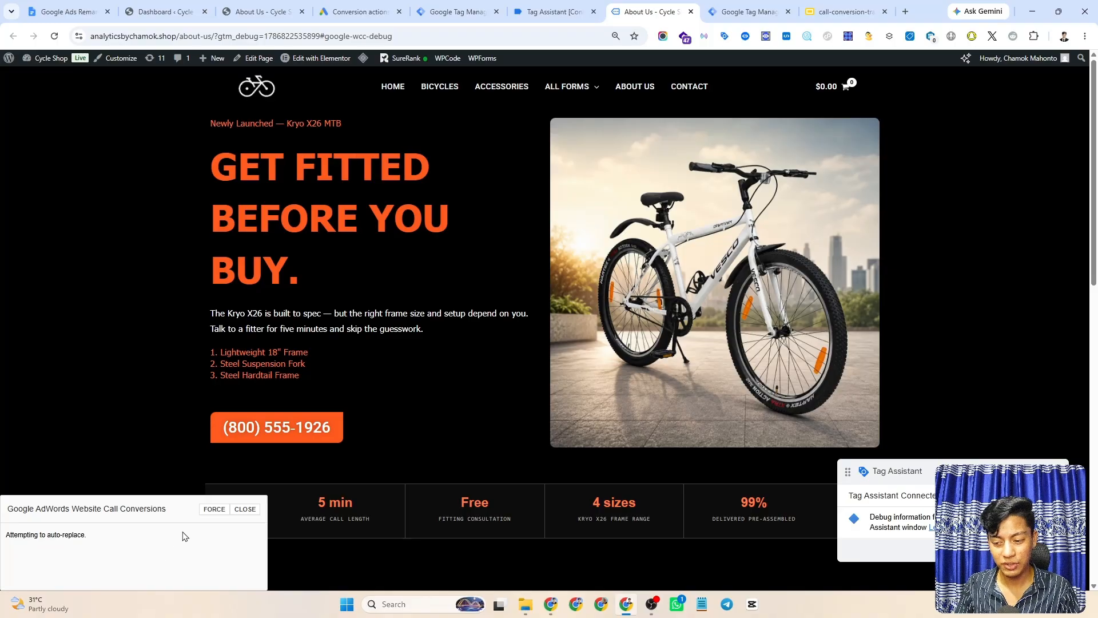
pyautogui.scroll(-8, 535, 262)
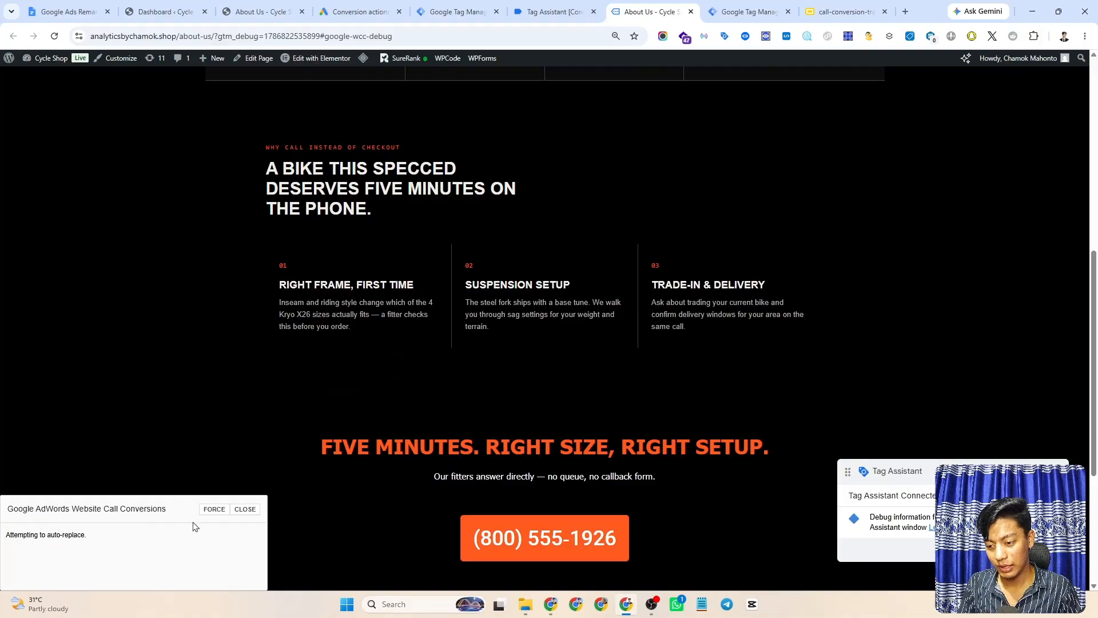
pyautogui.moveTo(88, 539); pyautogui.dragTo(5, 537)
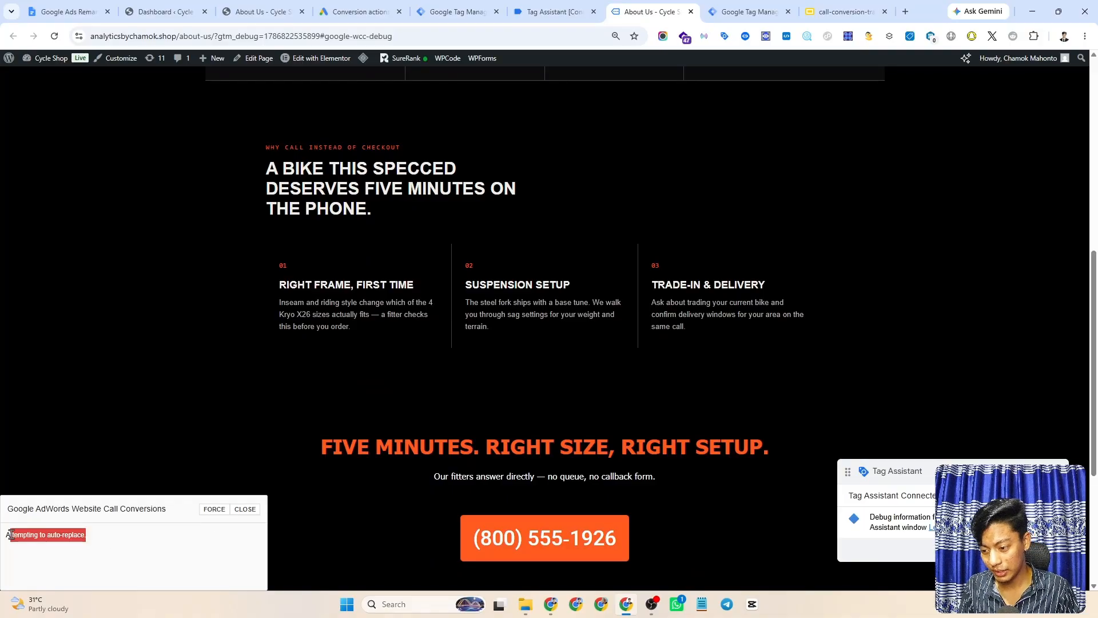
pyautogui.click(107, 540)
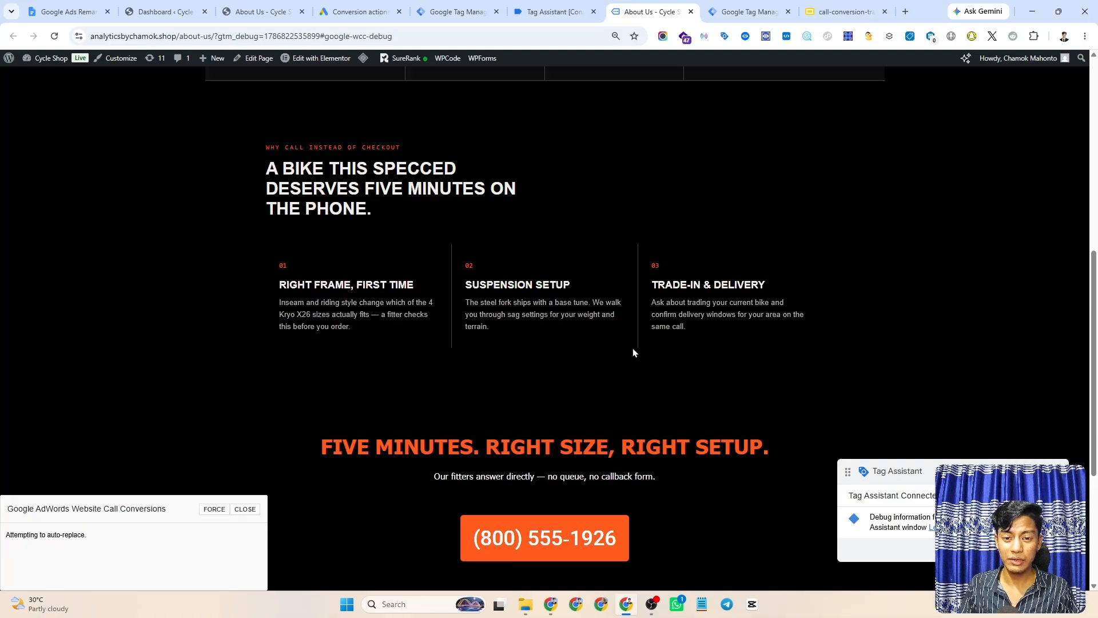
pyautogui.click(213, 511)
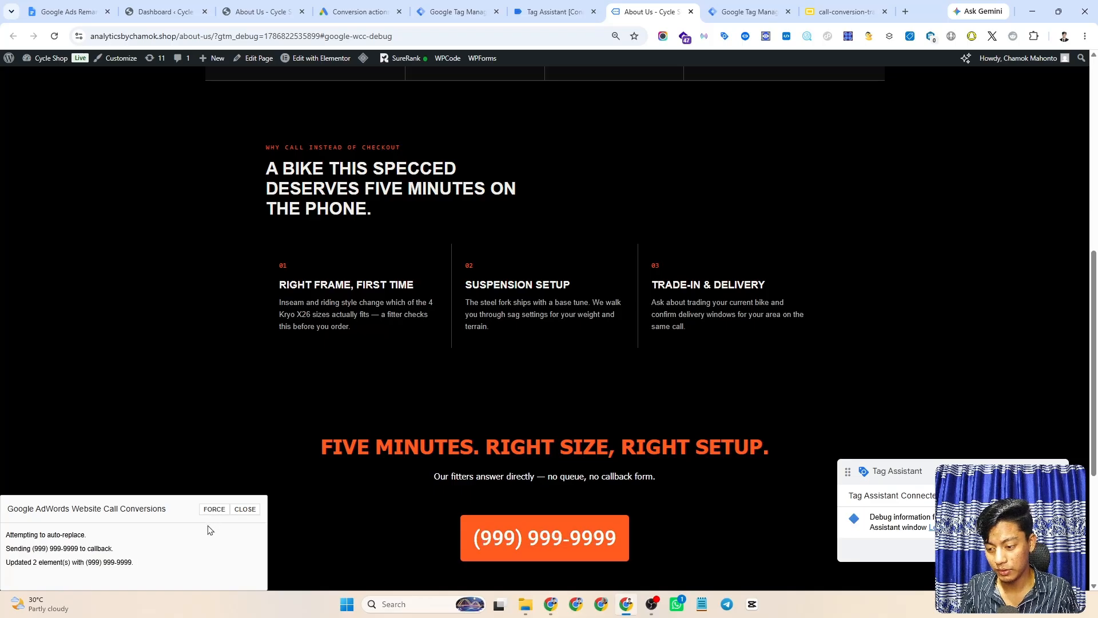
pyautogui.scroll(-2, 211, 518)
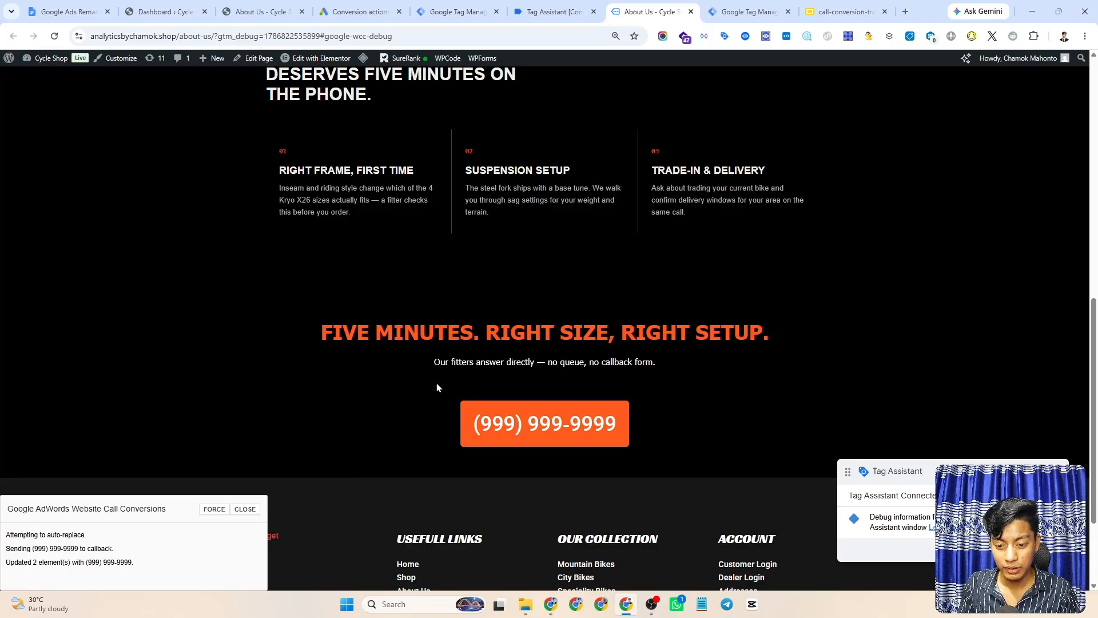
pyautogui.scroll(1, 511, 434)
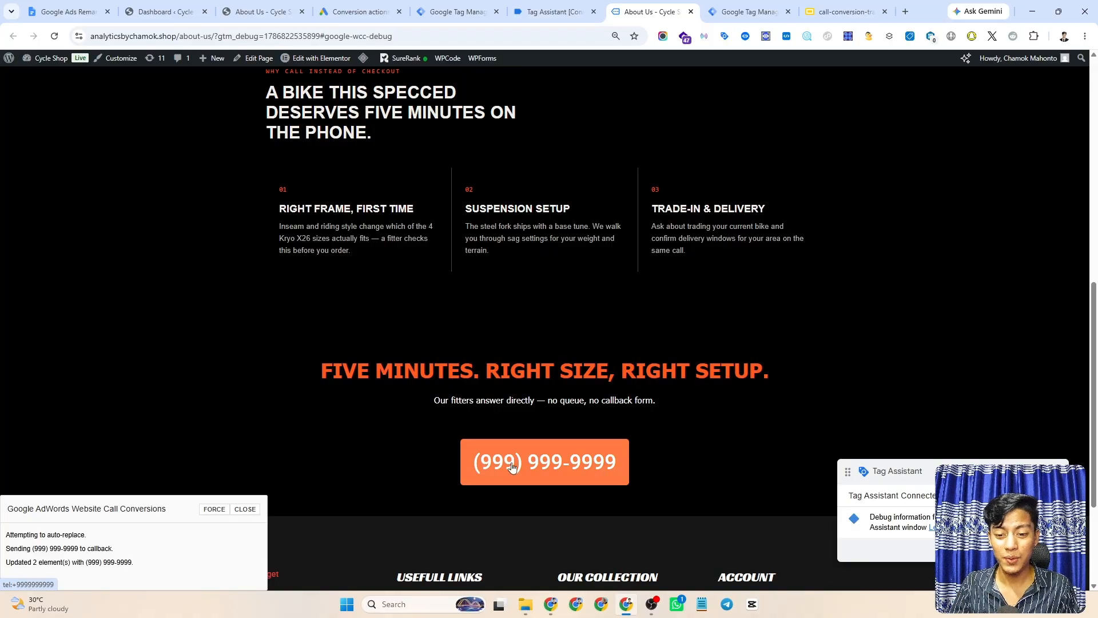
pyautogui.scroll(7, 564, 421)
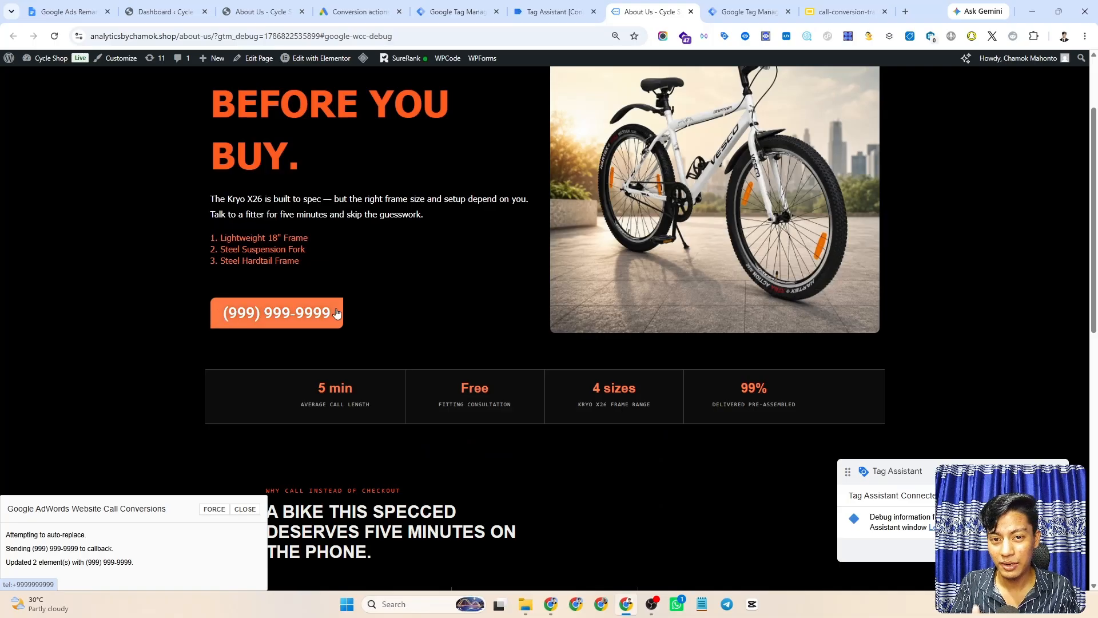
pyautogui.scroll(-10, 797, 284)
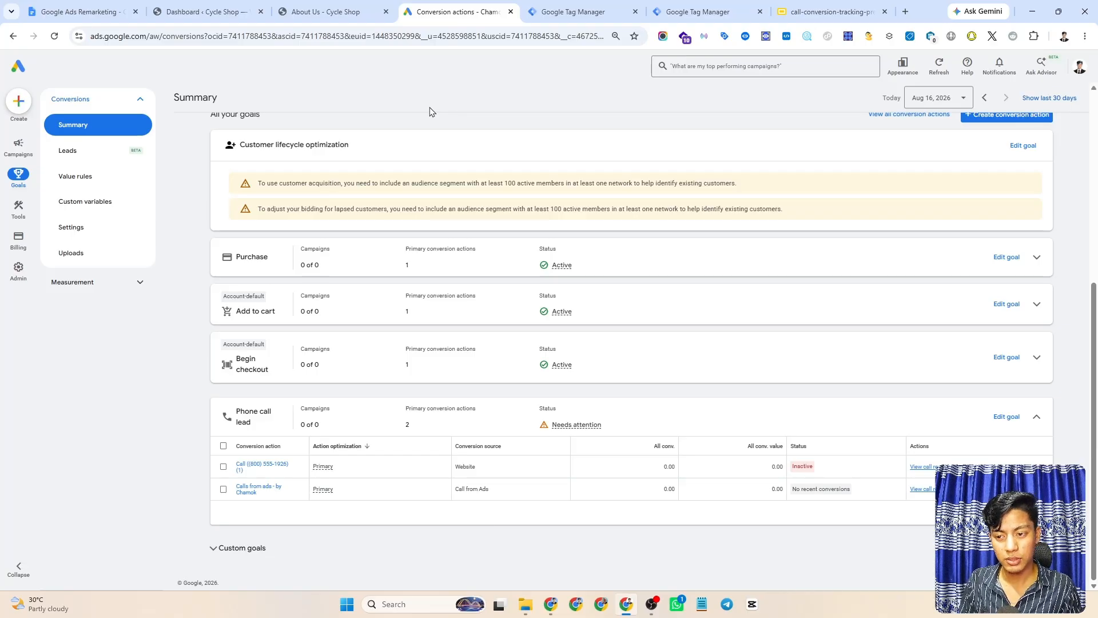
# - Start a new conversion action with phone calls as the only data source, website unticked
pyautogui.click(19, 109)
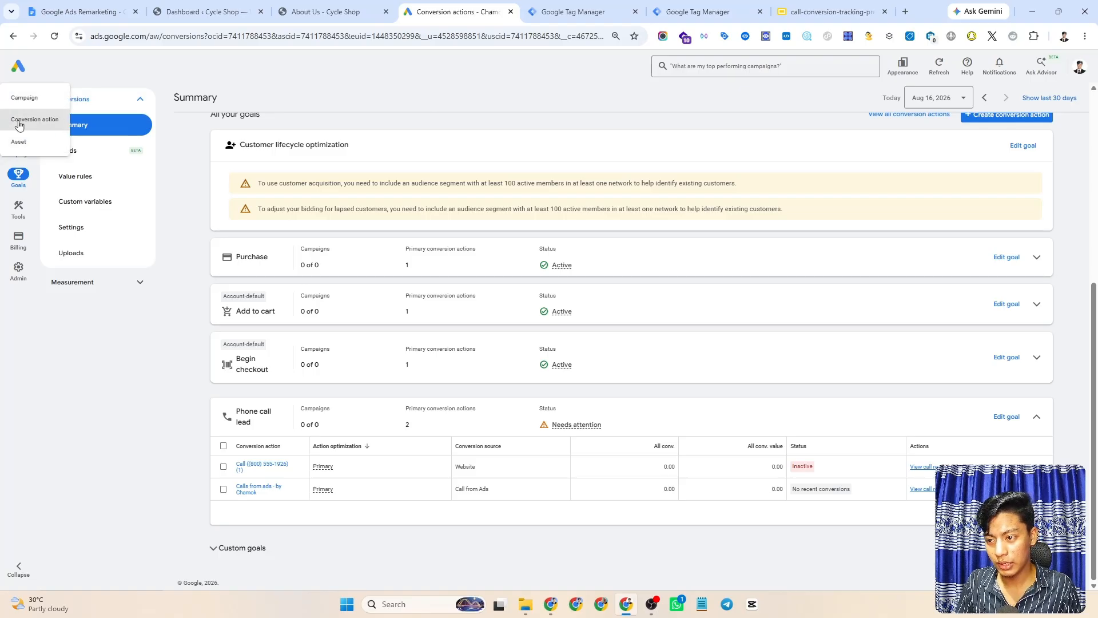
pyautogui.click(21, 123)
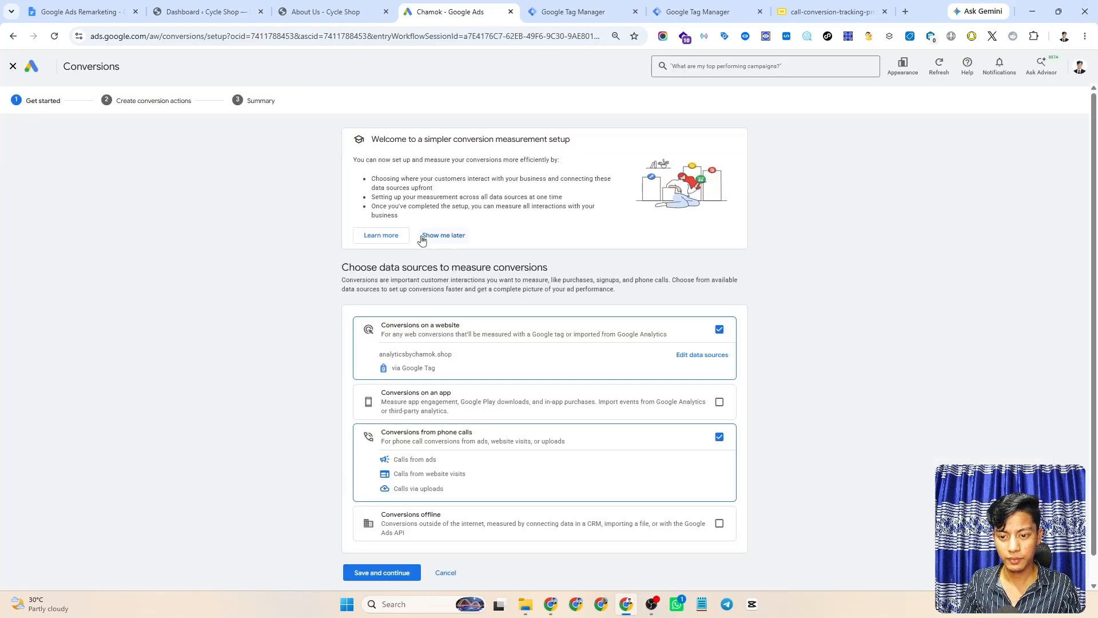
pyautogui.scroll(-1, 524, 283)
pyautogui.click(444, 208)
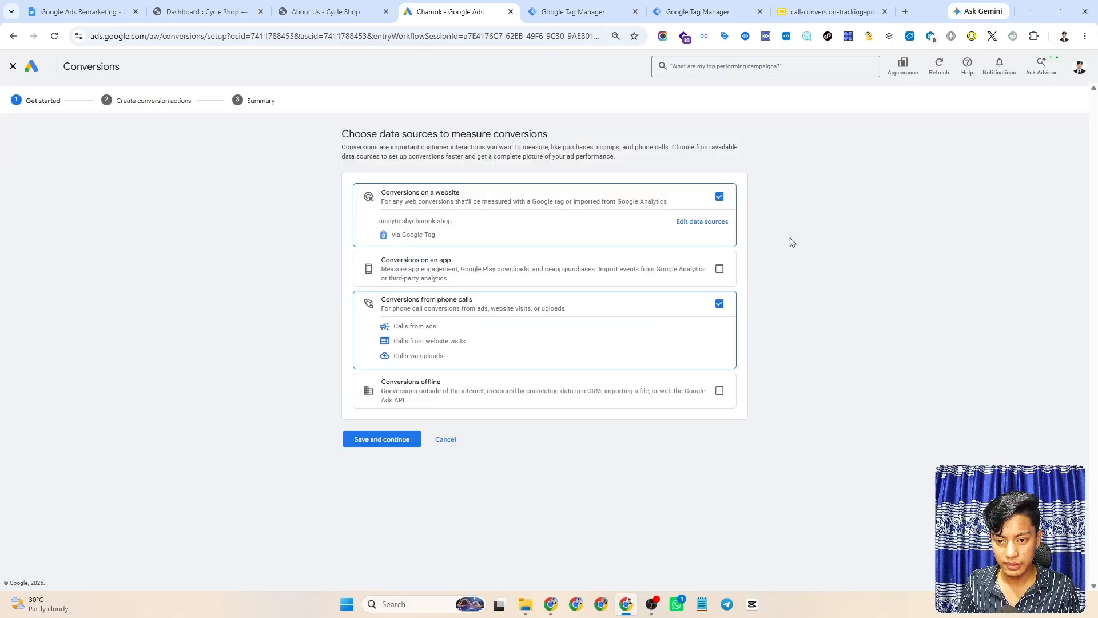
pyautogui.click(720, 197)
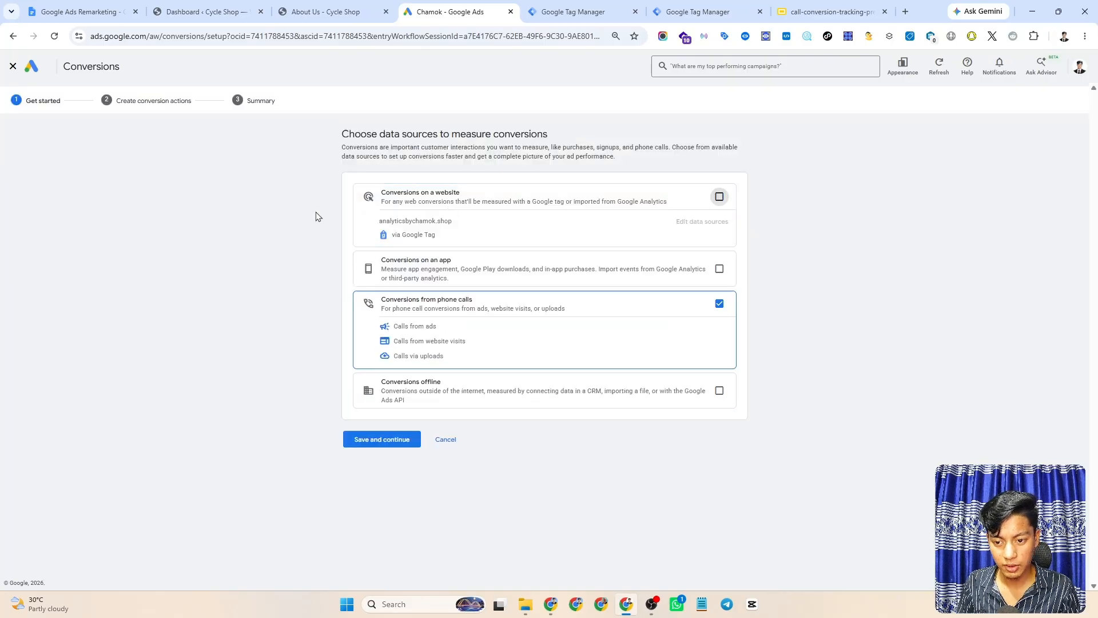
pyautogui.click(720, 304)
pyautogui.click(720, 304)
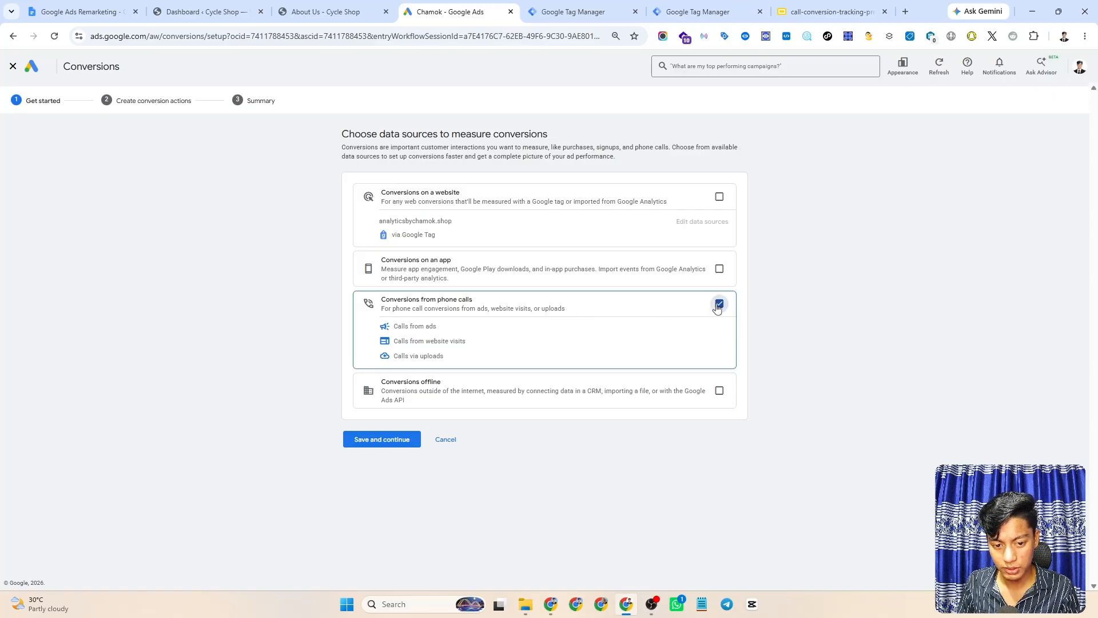
# - Create a Phone call lead conversion for calls from website visits, counted on number clicks
pyautogui.click(373, 444)
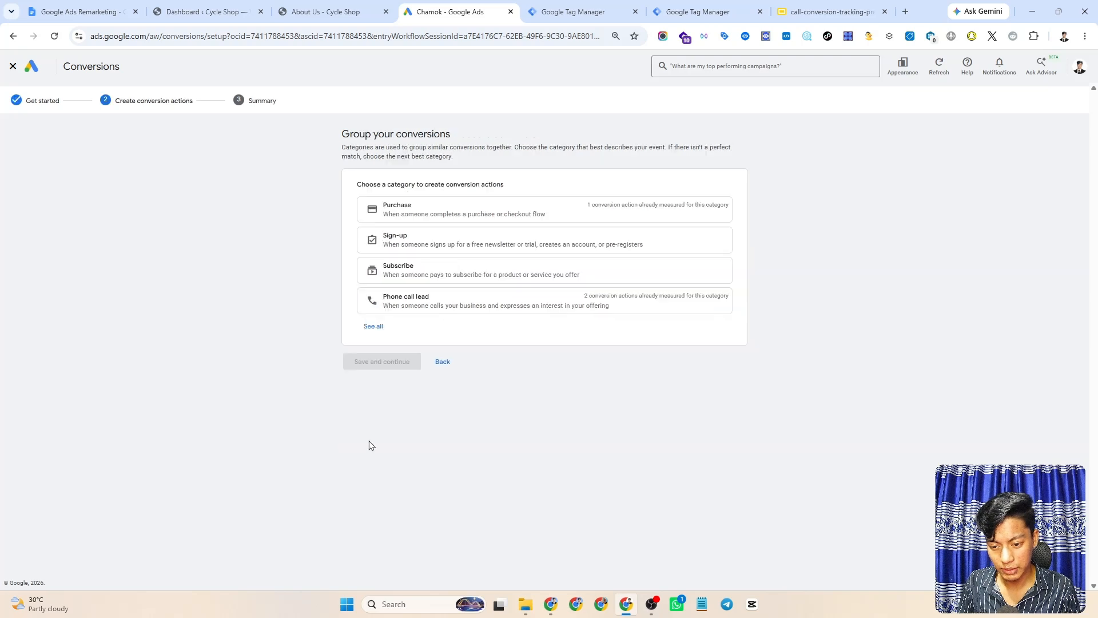
pyautogui.click(373, 326)
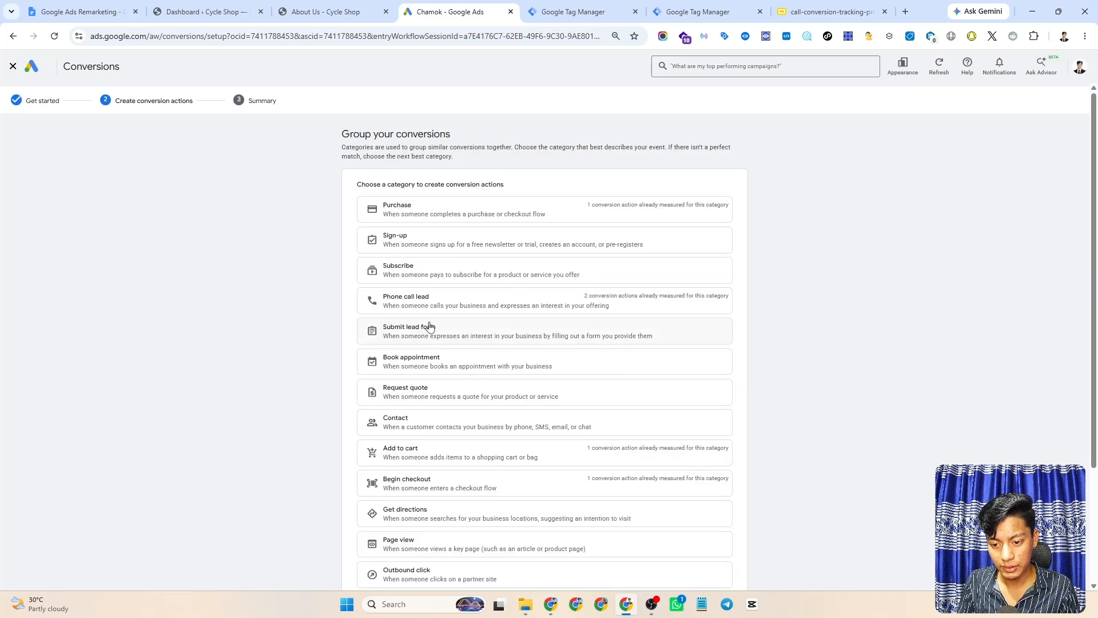
pyautogui.click(493, 307)
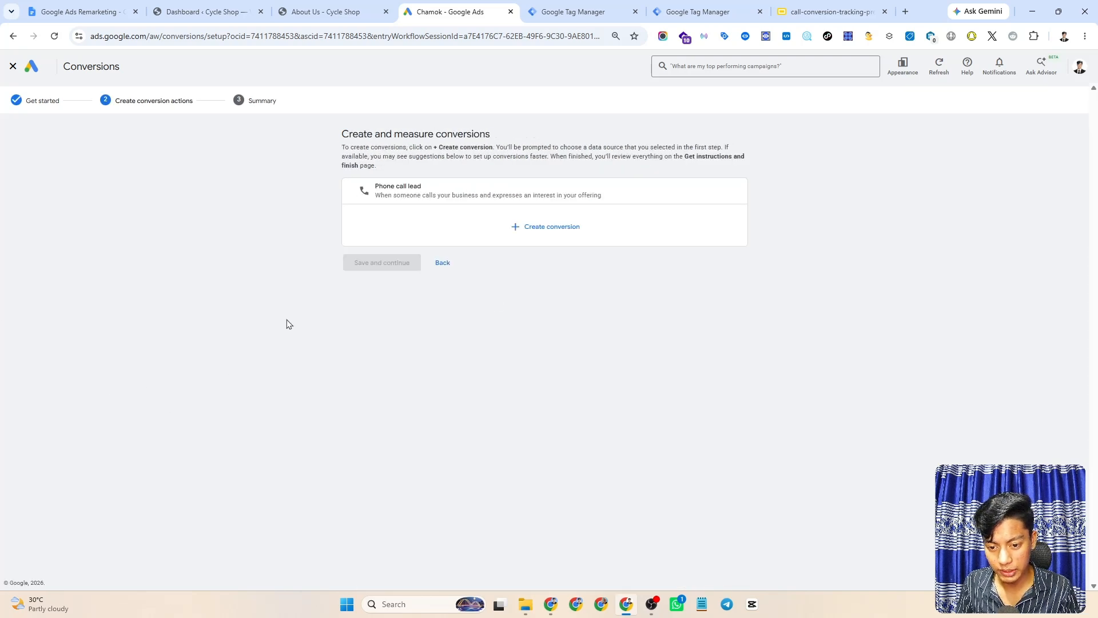
pyautogui.click(548, 232)
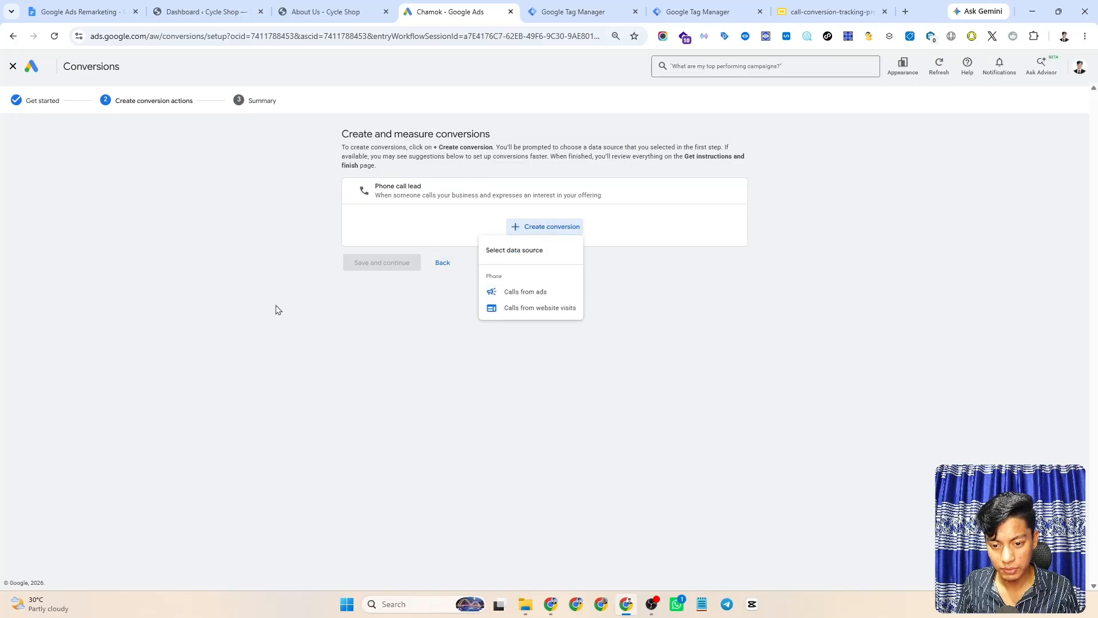
pyautogui.click(553, 313)
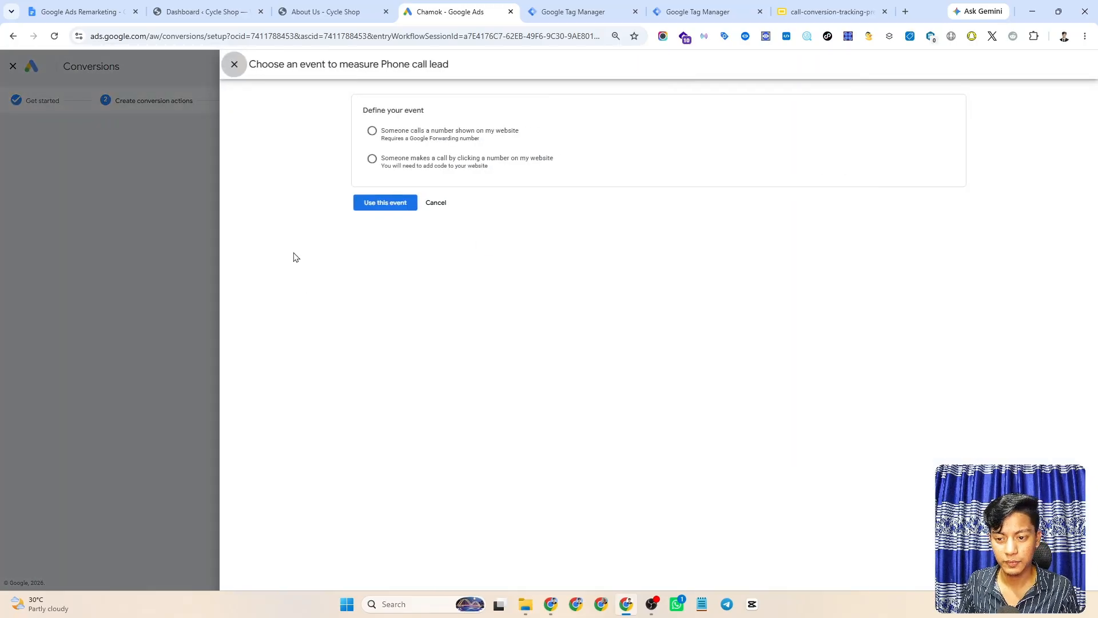
pyautogui.click(373, 160)
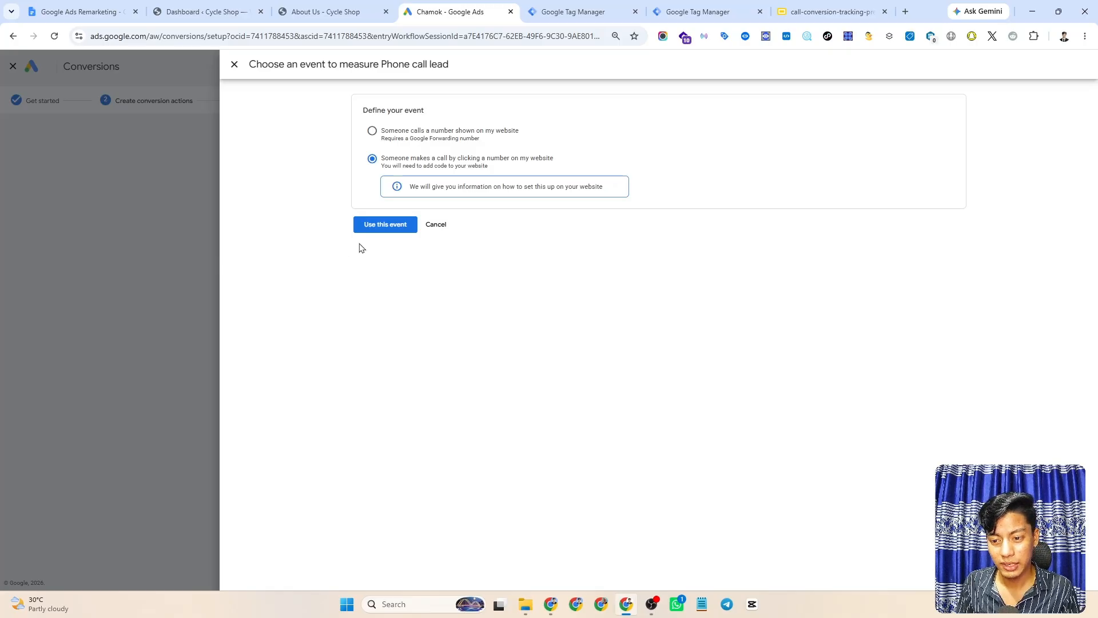
pyautogui.click(386, 226)
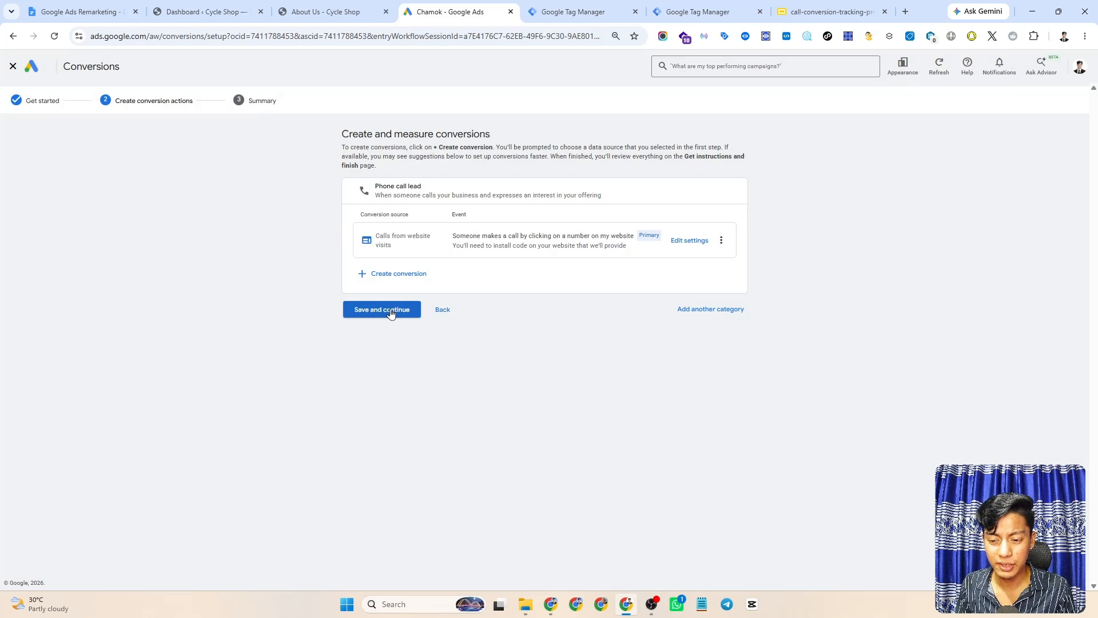
pyautogui.click(378, 314)
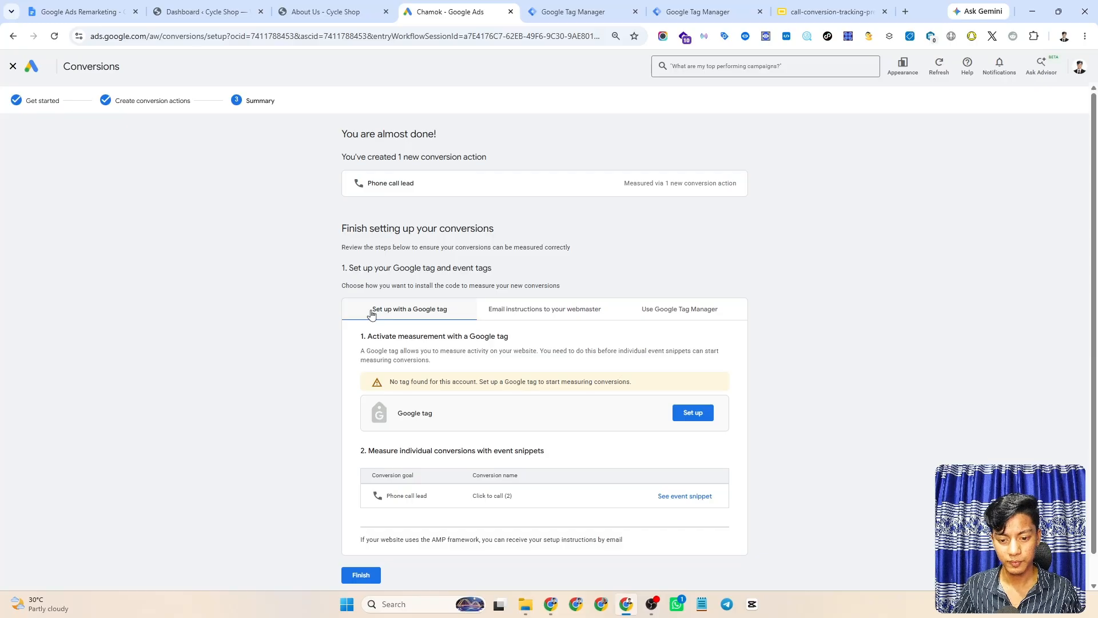
# - Reveal the Tag Manager install details for Click to call (2) and copy its Conversion ID and label
pyautogui.scroll(-1, 653, 241)
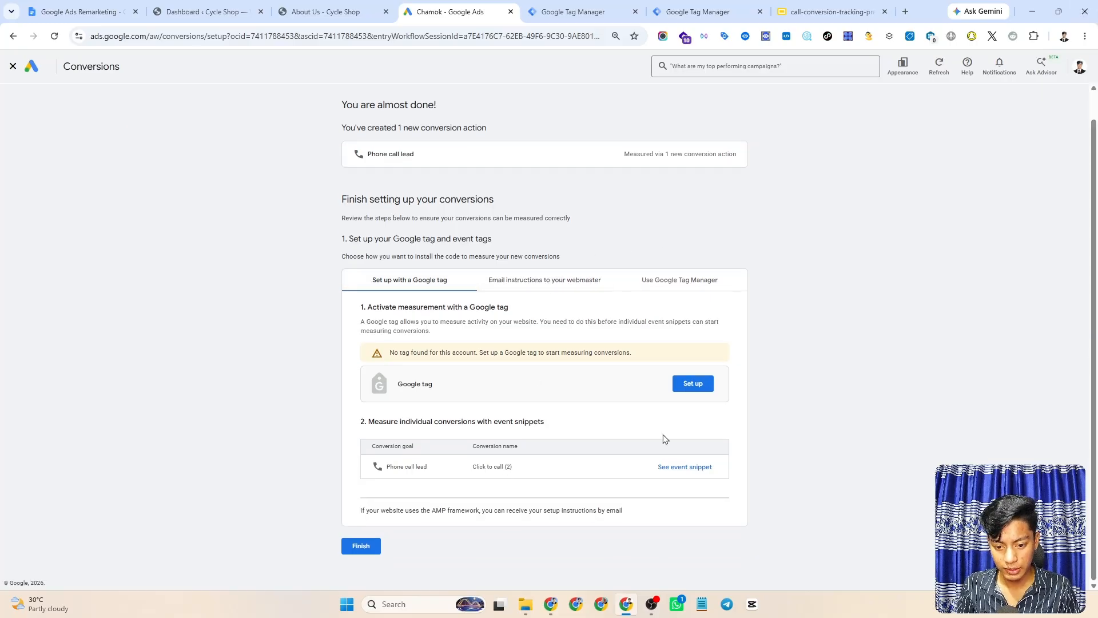
pyautogui.click(681, 281)
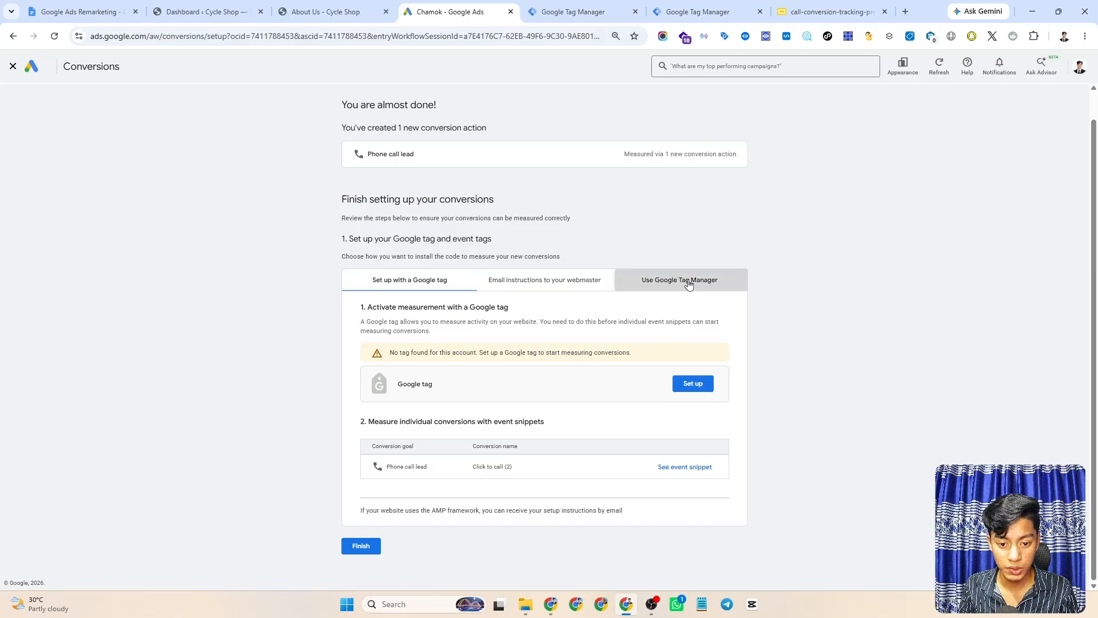
pyautogui.moveTo(681, 400); pyautogui.dragTo(484, 400)
pyautogui.click(666, 400)
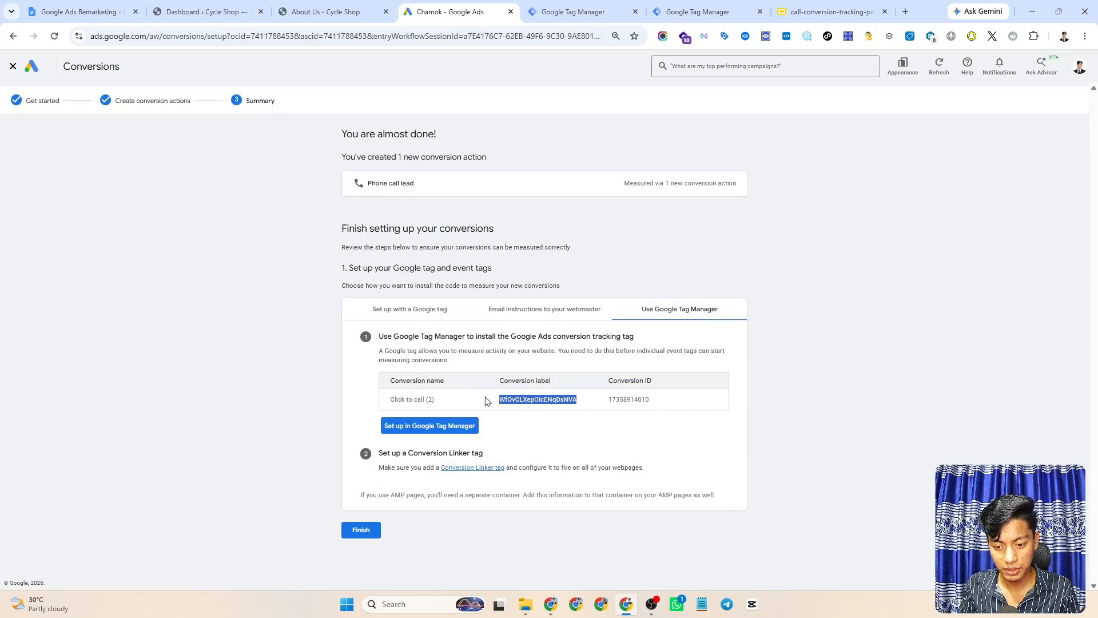
pyautogui.click(470, 401)
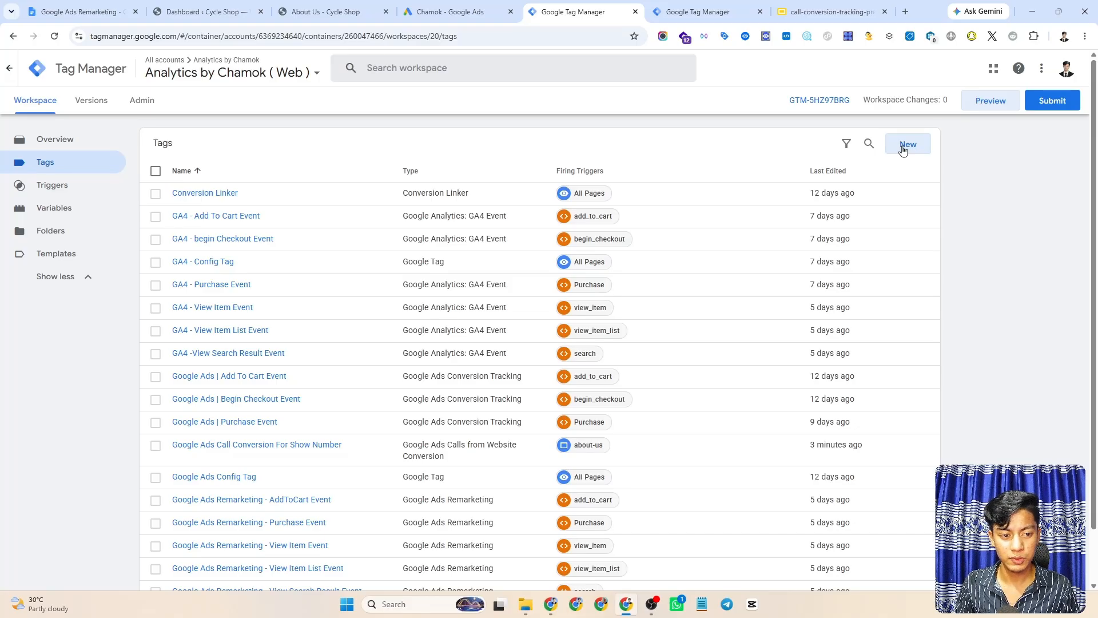
# - Preview the container on the About Us page, force the tracking number, and go back to Tag Assistant
pyautogui.click(991, 108)
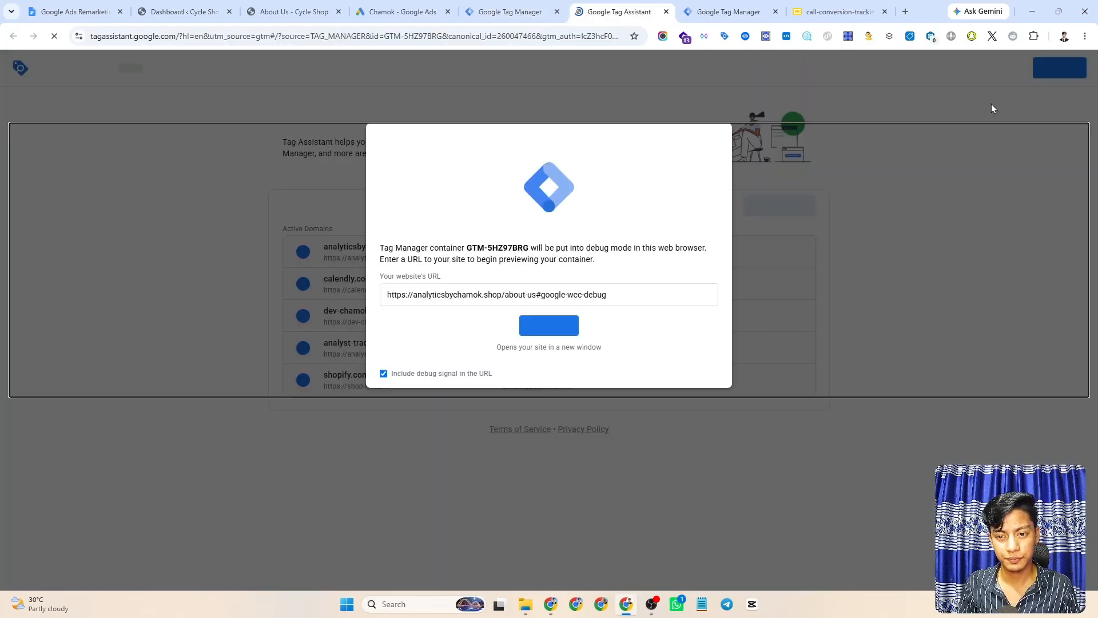
pyautogui.click(548, 327)
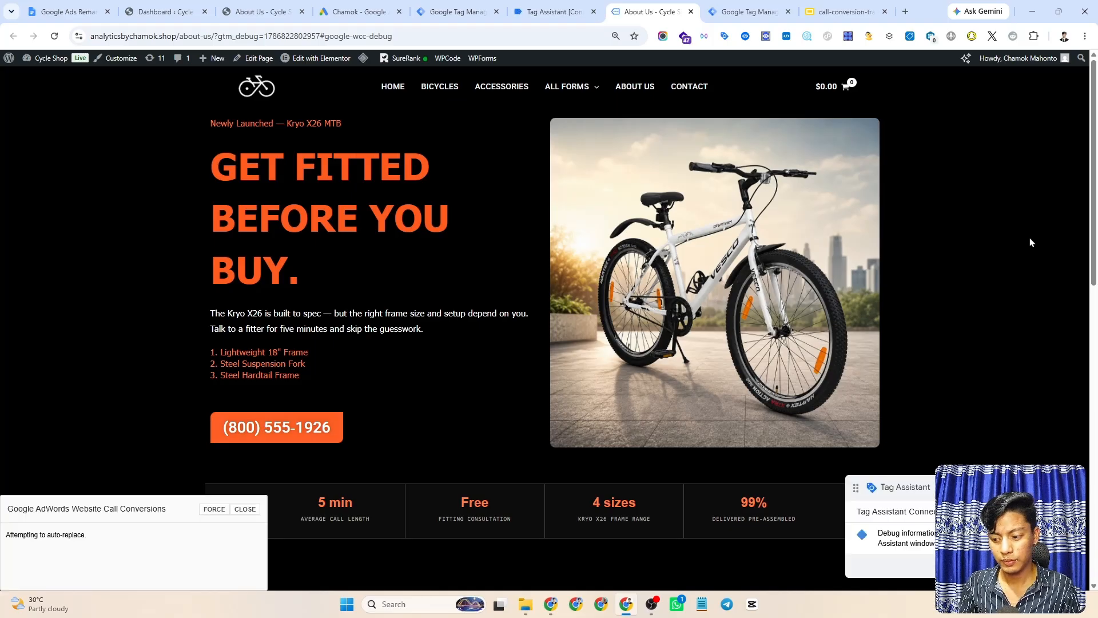
pyautogui.click(213, 510)
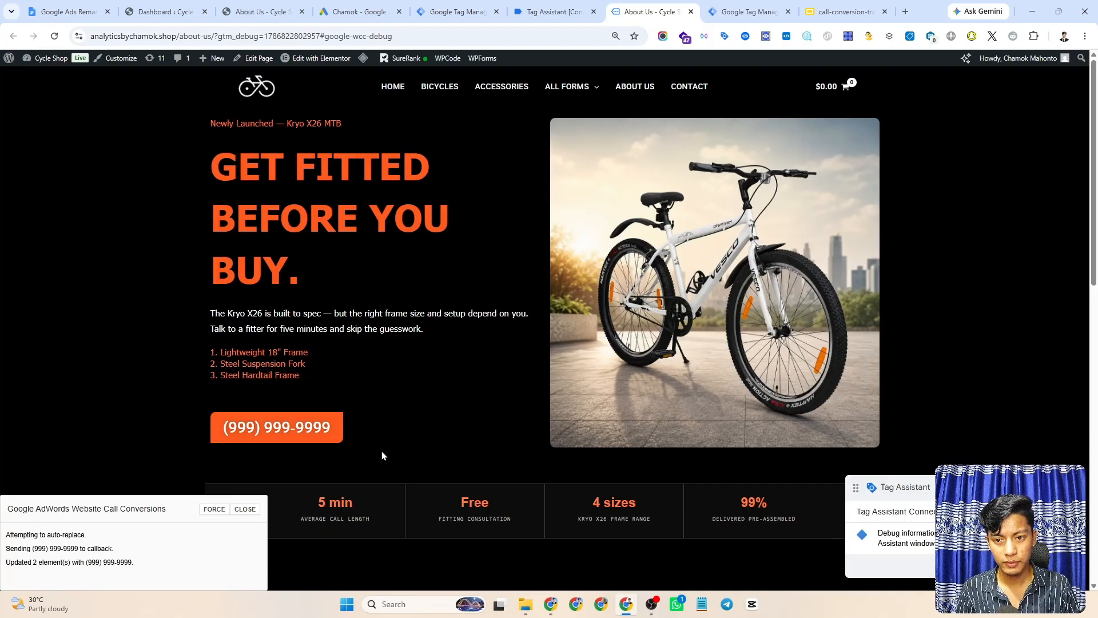
pyautogui.click(549, 11)
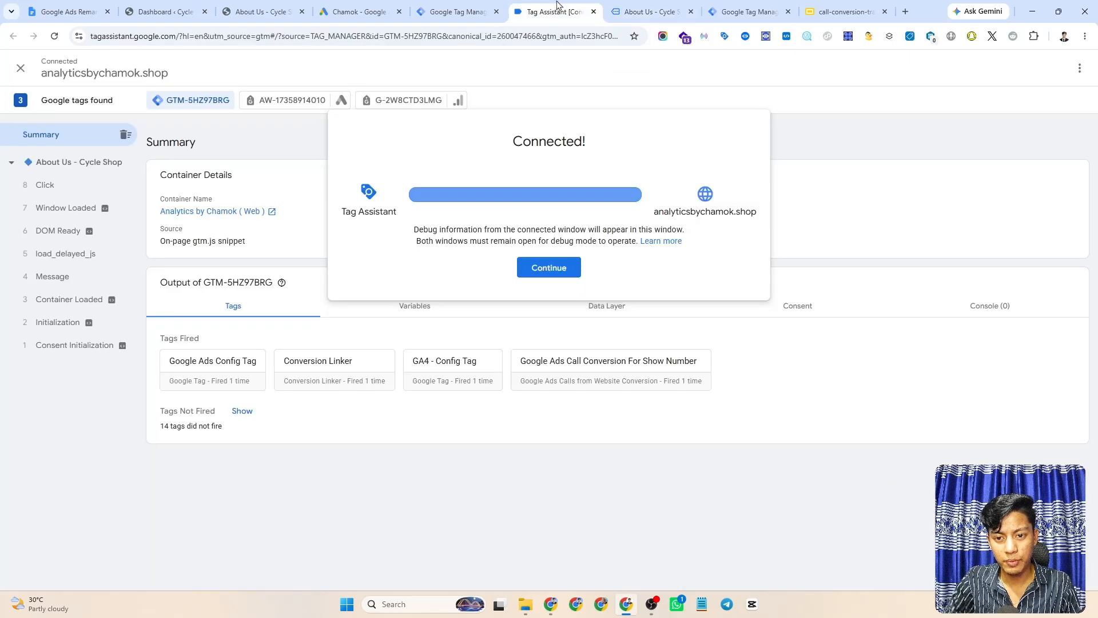
# - On the About Us page, close the call conversions debug panel and click the phone number as a test
pyautogui.click(524, 270)
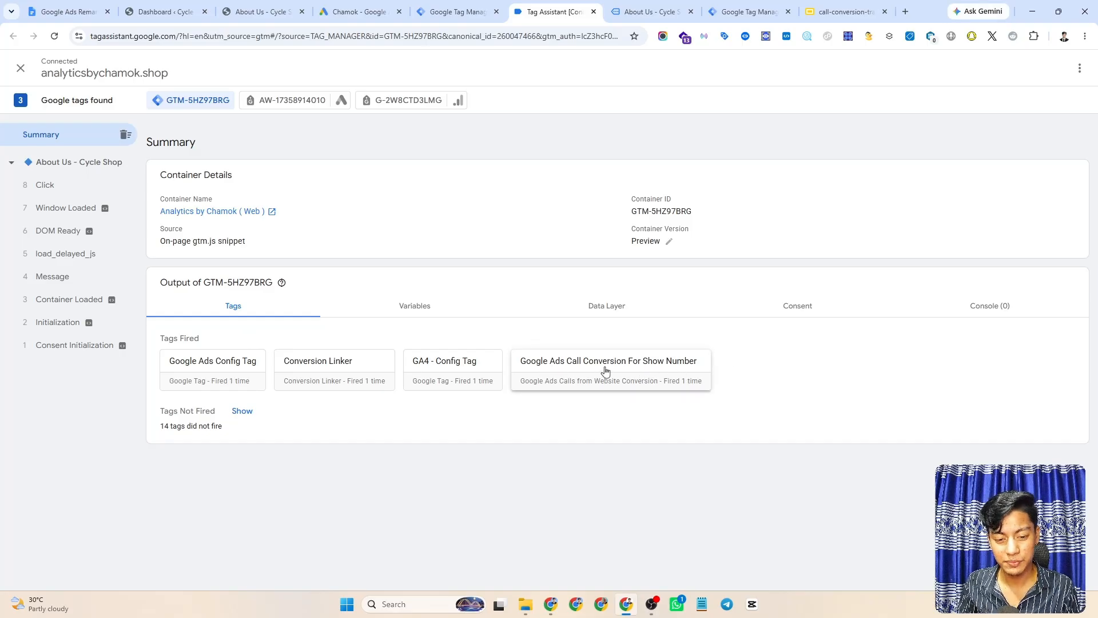
pyautogui.click(658, 10)
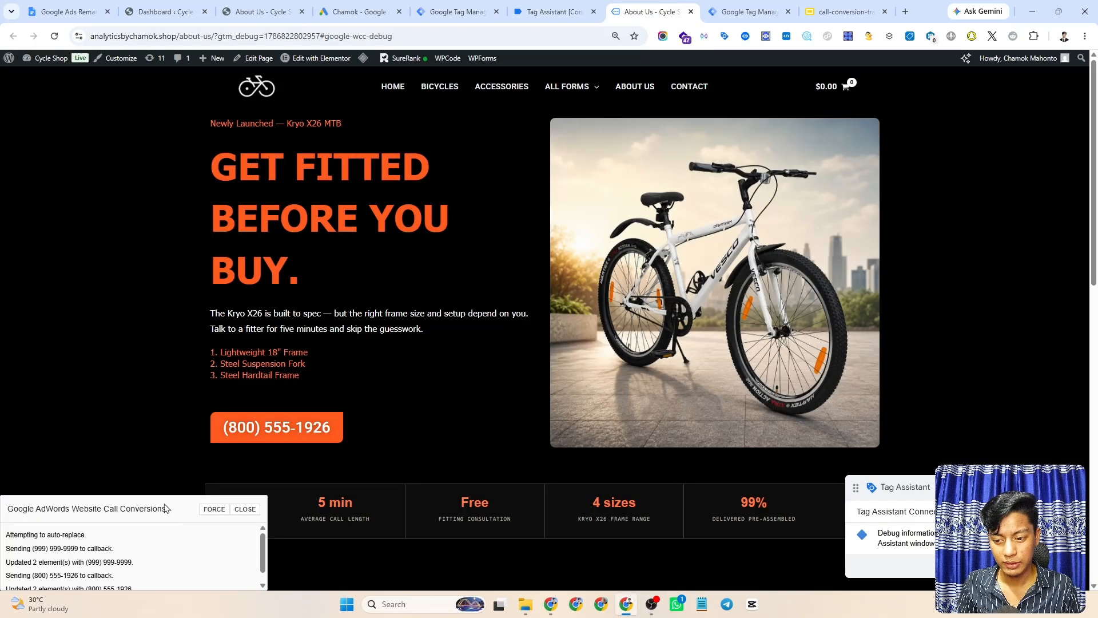
pyautogui.click(245, 509)
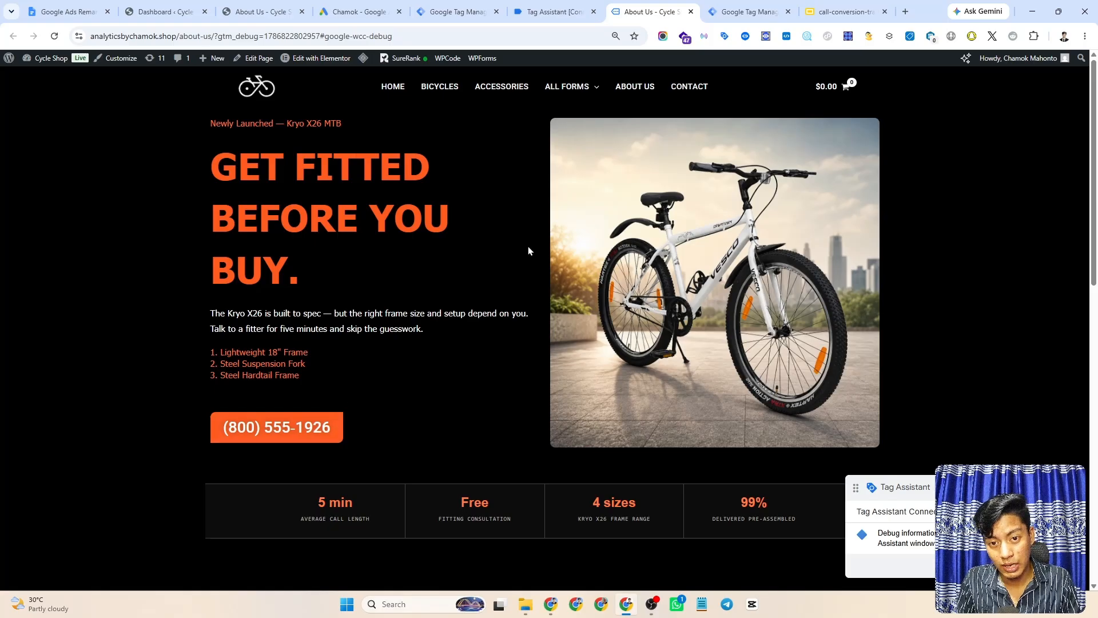
pyautogui.click(280, 432)
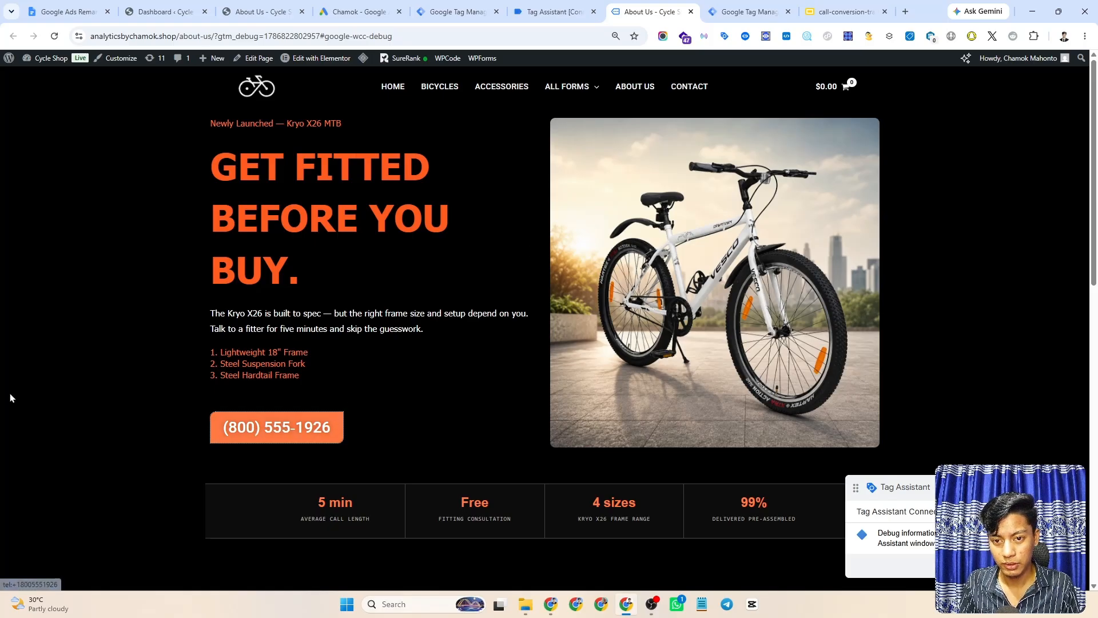
# - In Tag Assistant, inspect the '10 Click' and '11 Link Click' events
pyautogui.click(541, 12)
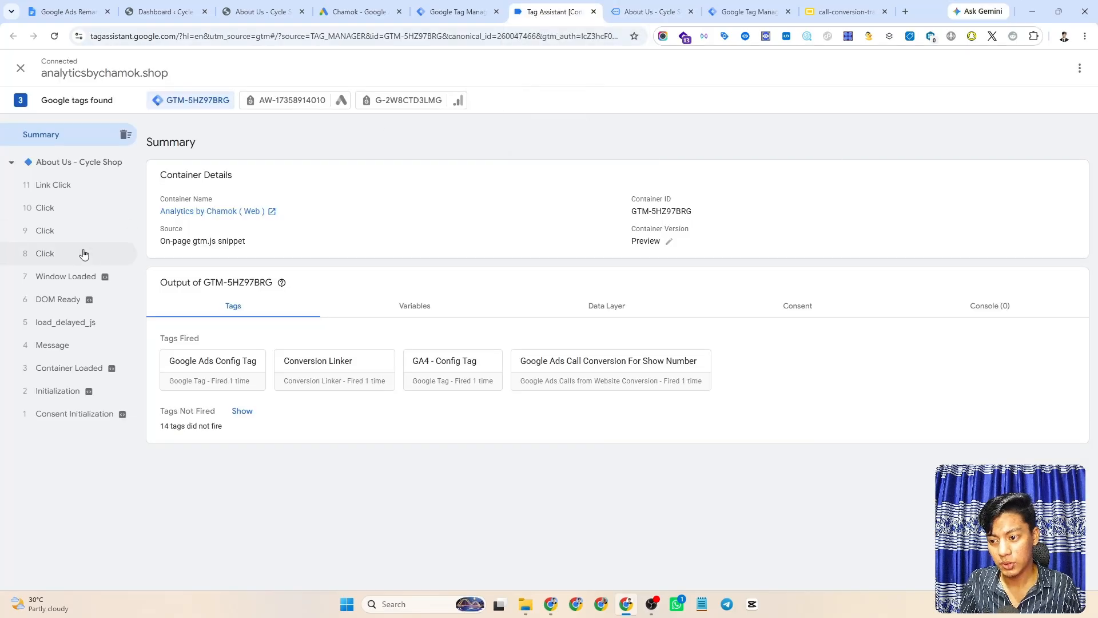
pyautogui.click(42, 209)
pyautogui.click(50, 186)
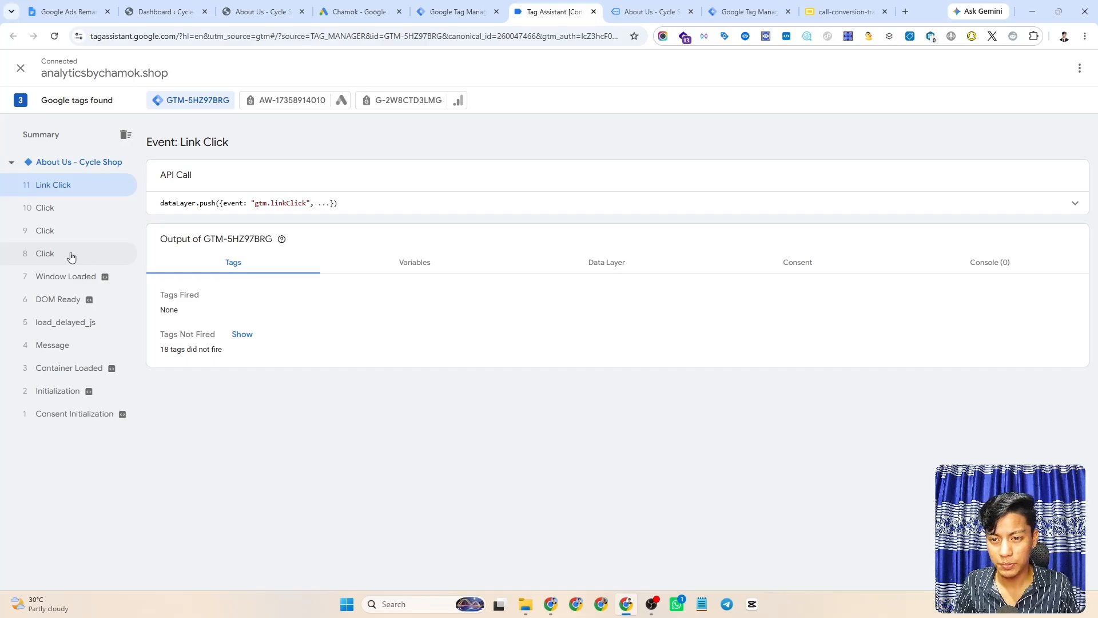
# - Toggle Click Element off and on again in the built-in variables so all six Click variables stay enabled
pyautogui.click(436, 13)
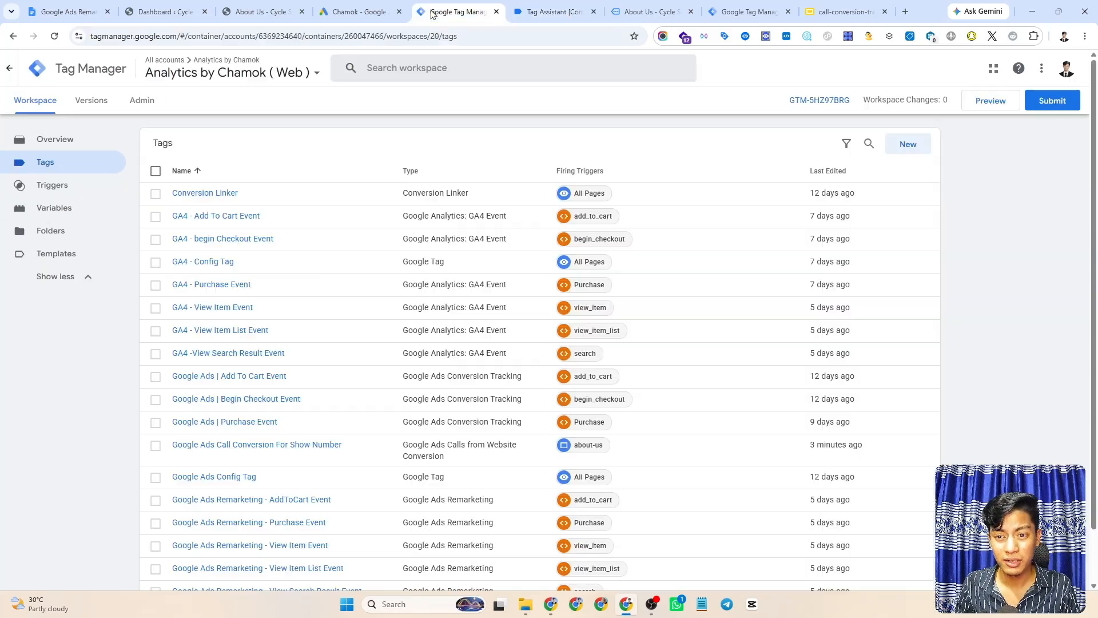
pyautogui.click(46, 211)
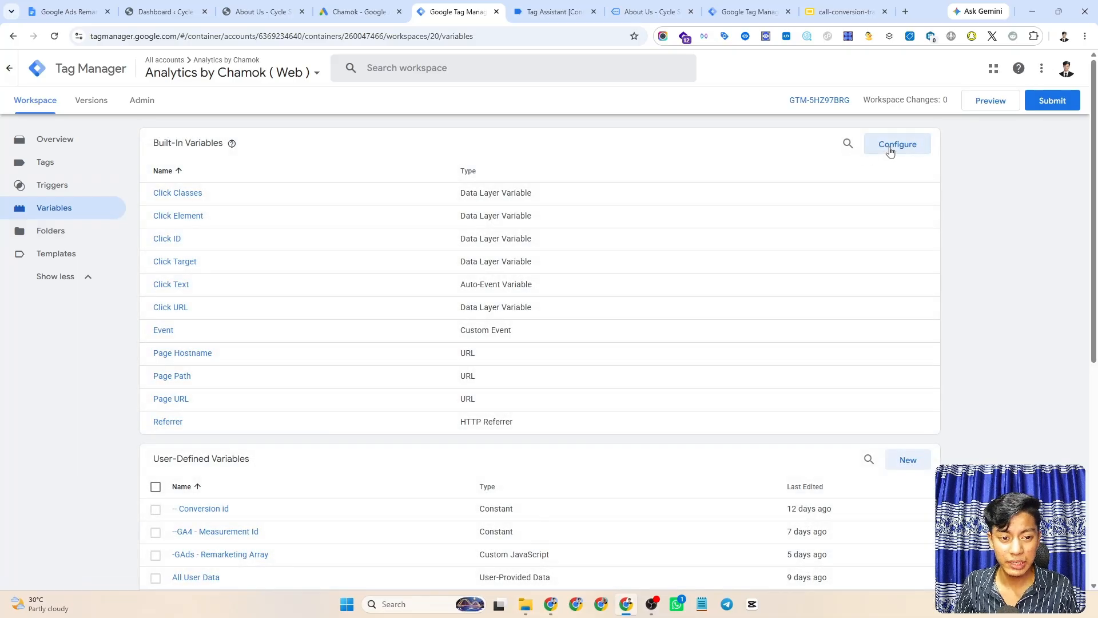
pyautogui.click(890, 150)
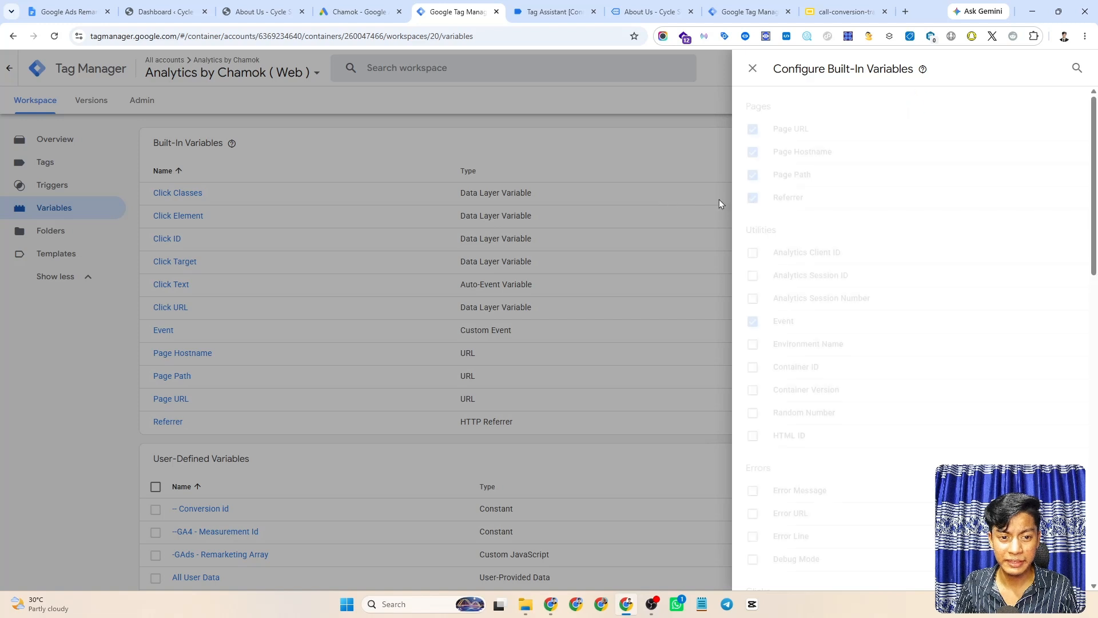
pyautogui.scroll(-8, 842, 221)
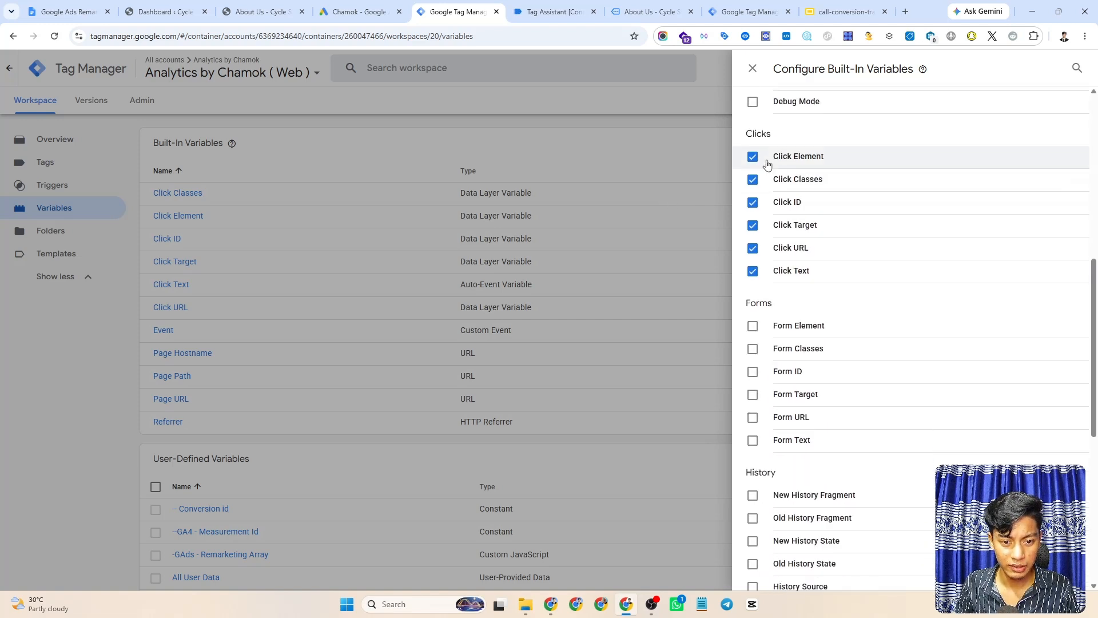
pyautogui.click(754, 158)
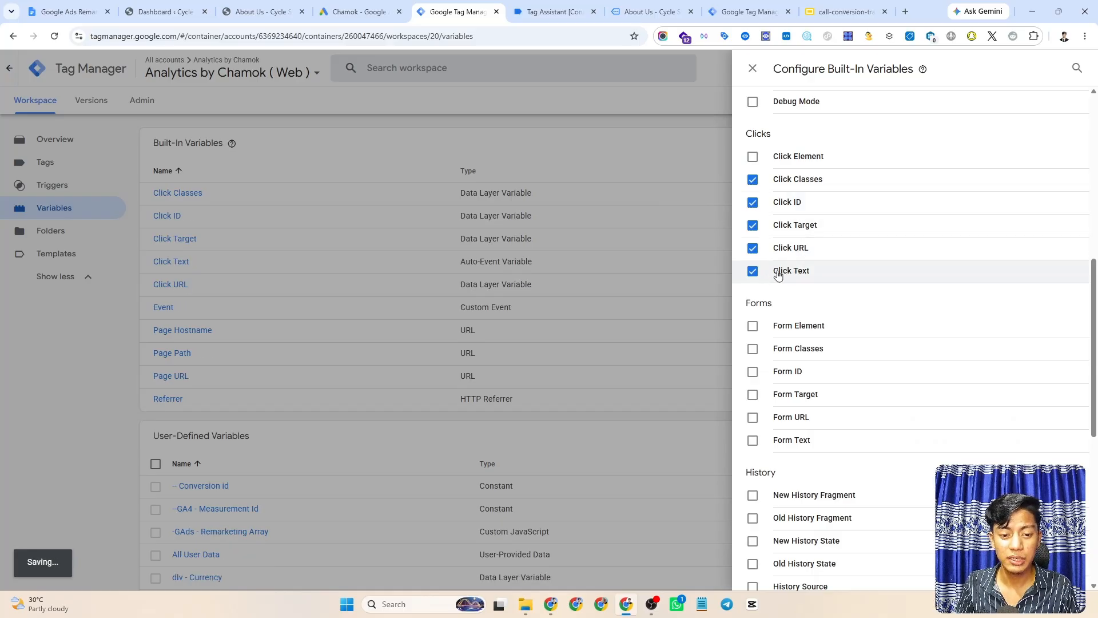
pyautogui.click(754, 158)
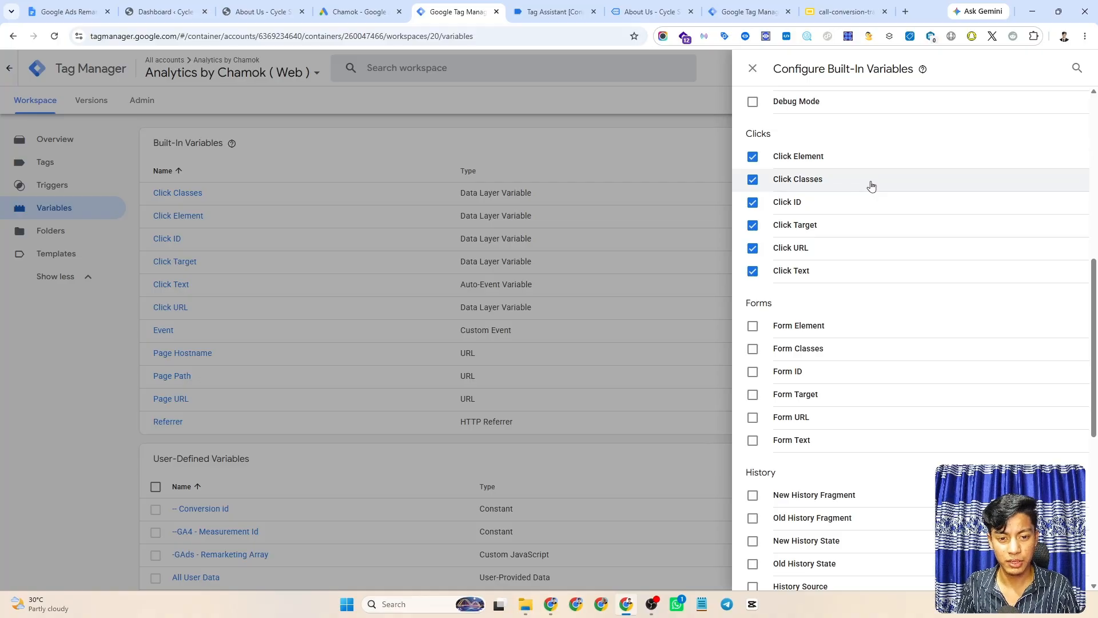
pyautogui.click(753, 68)
pyautogui.click(555, 12)
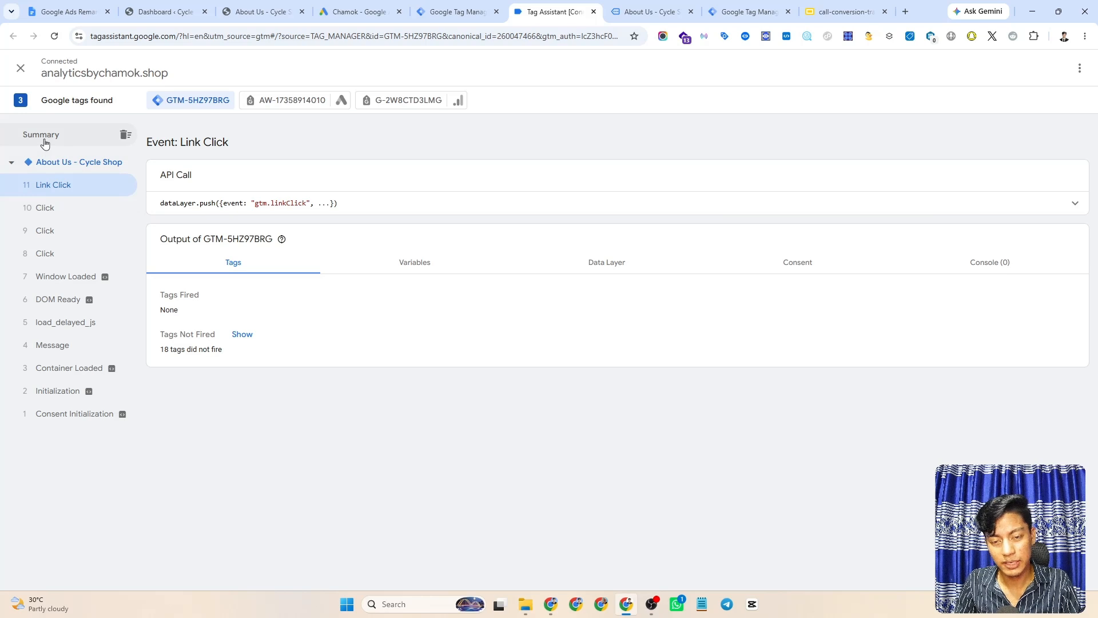
# - Highlight the gtm.linkClick event name in the Link Click API Call line
pyautogui.tripleClick(275, 203)
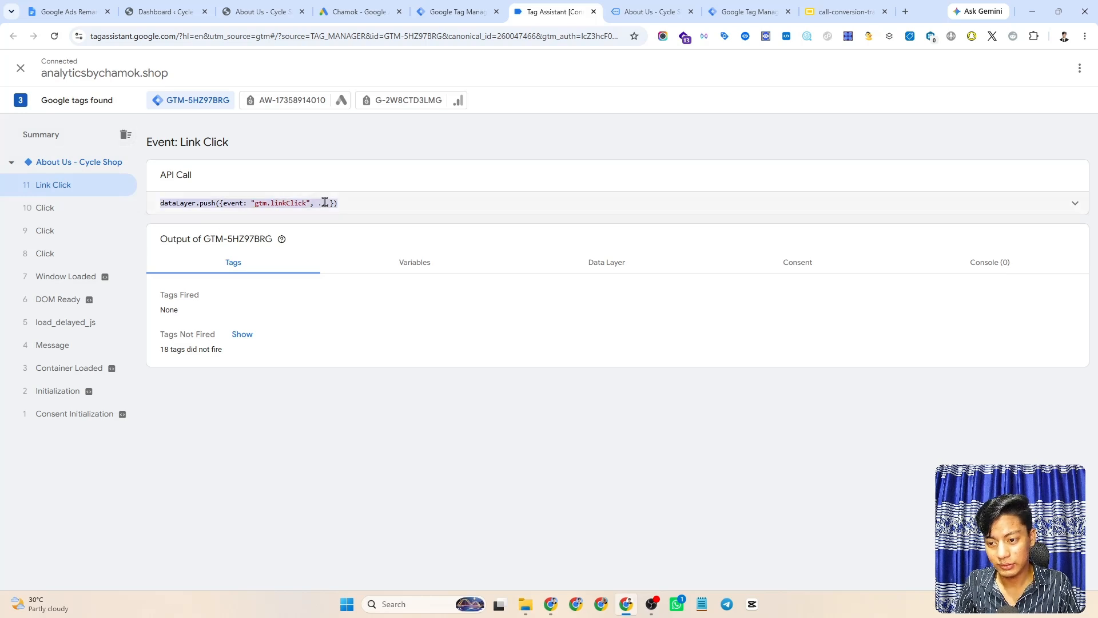
pyautogui.click(265, 203)
pyautogui.moveTo(255, 203); pyautogui.dragTo(309, 203)
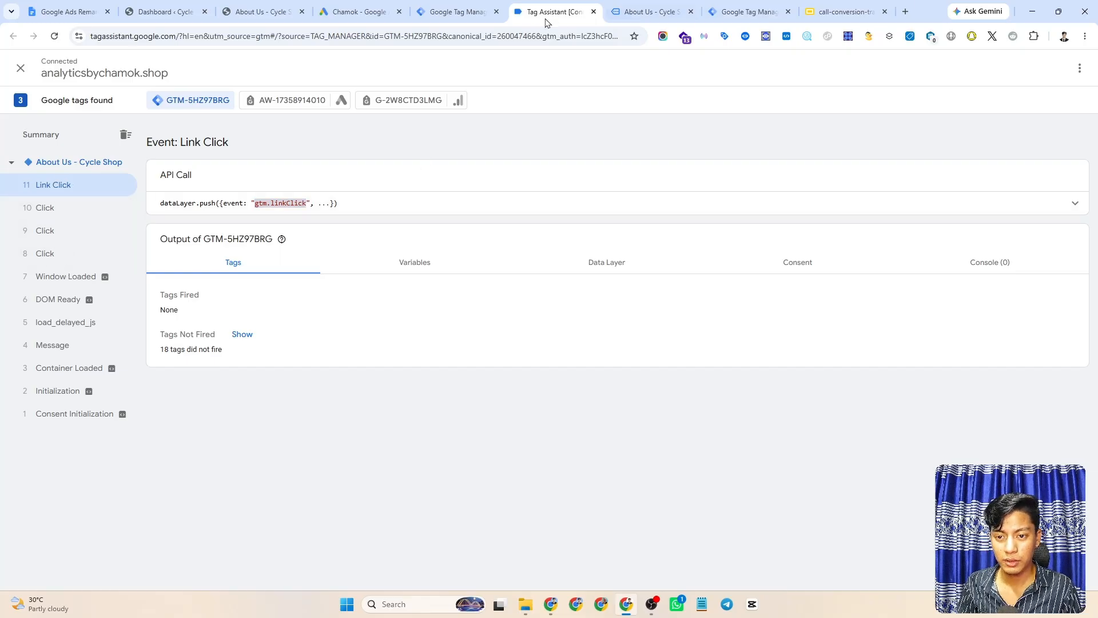
pyautogui.click(460, 7)
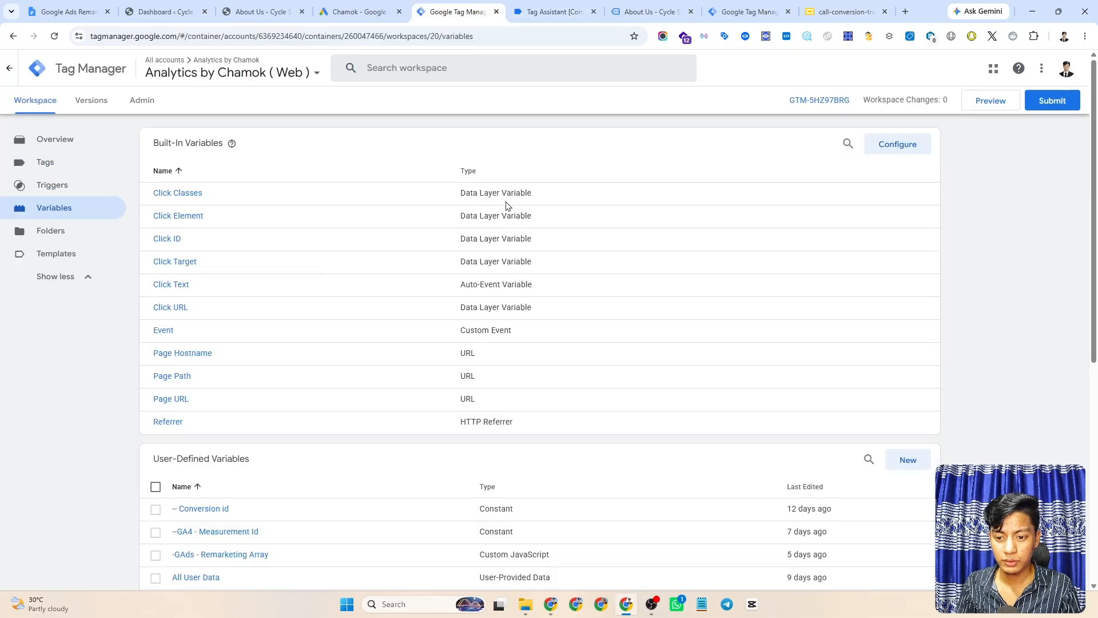
pyautogui.click(552, 12)
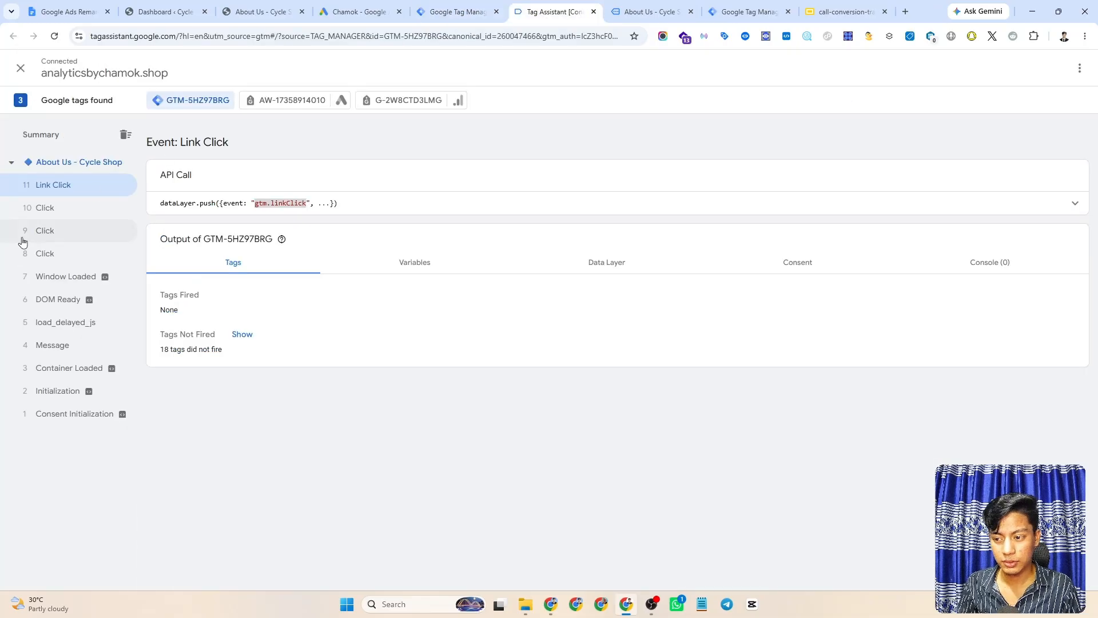
pyautogui.click(643, 10)
pyautogui.scroll(-2, 326, 277)
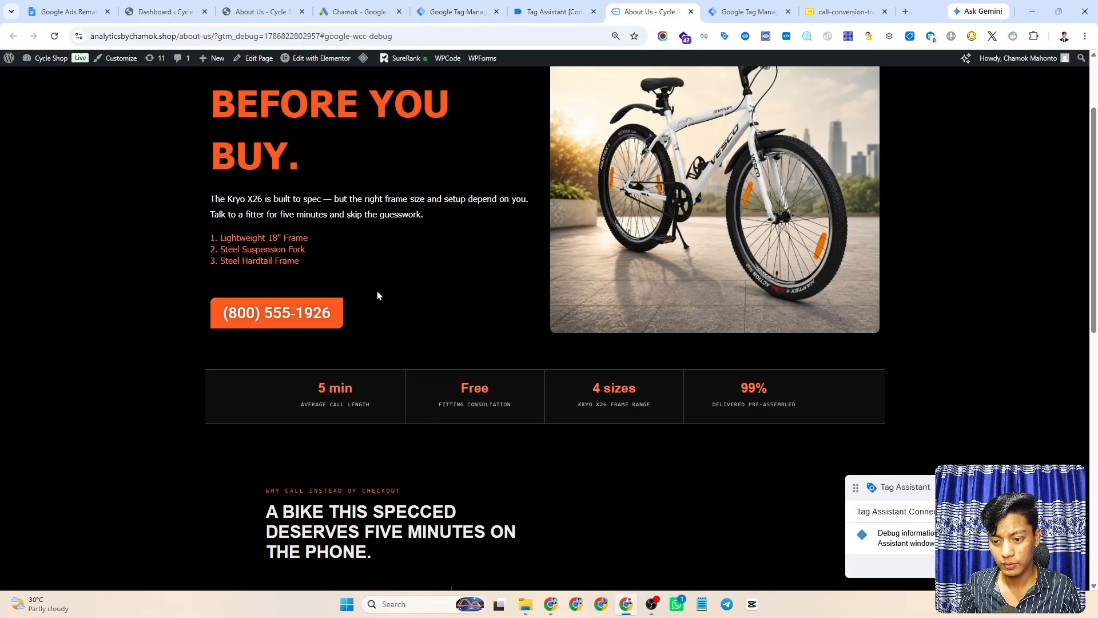
pyautogui.scroll(-8, 375, 293)
pyautogui.scroll(8, 341, 315)
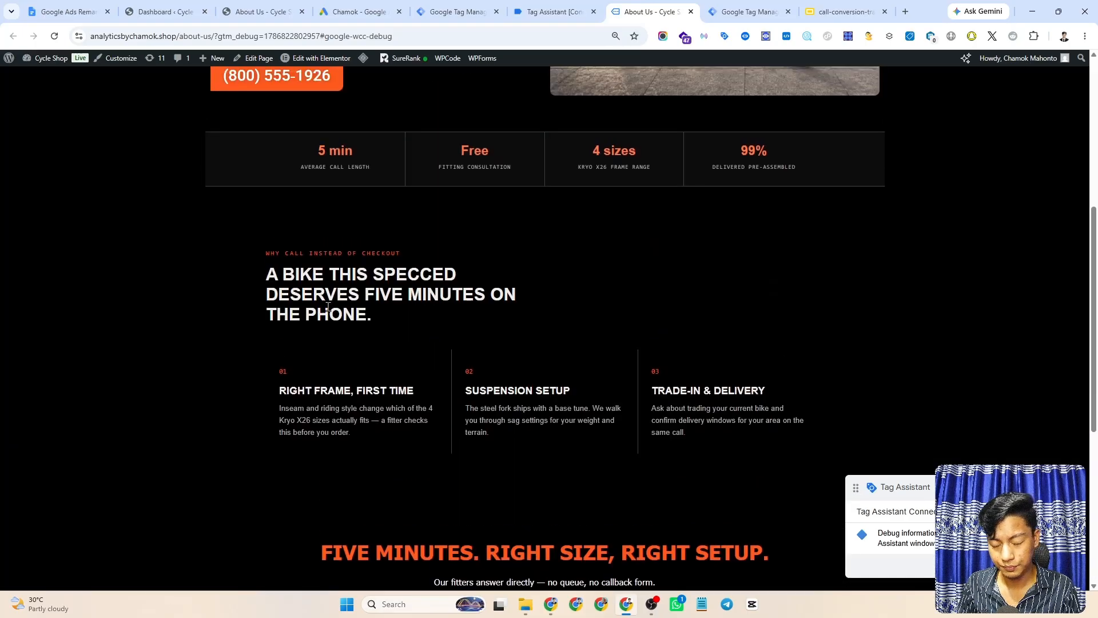
pyautogui.scroll(2, 387, 324)
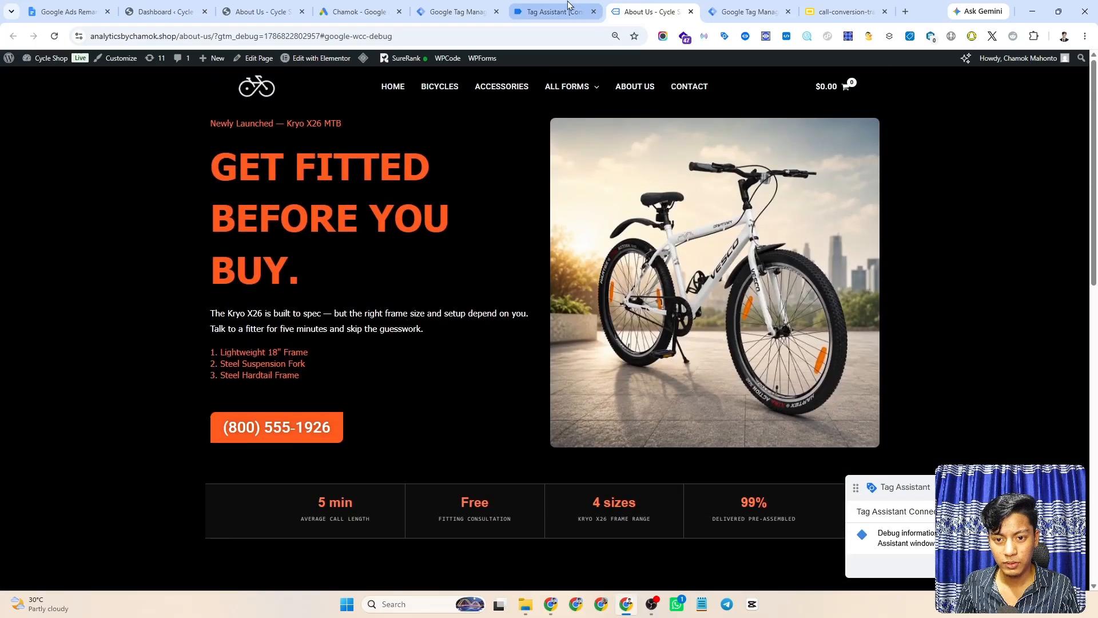
pyautogui.scroll(-2, 358, 393)
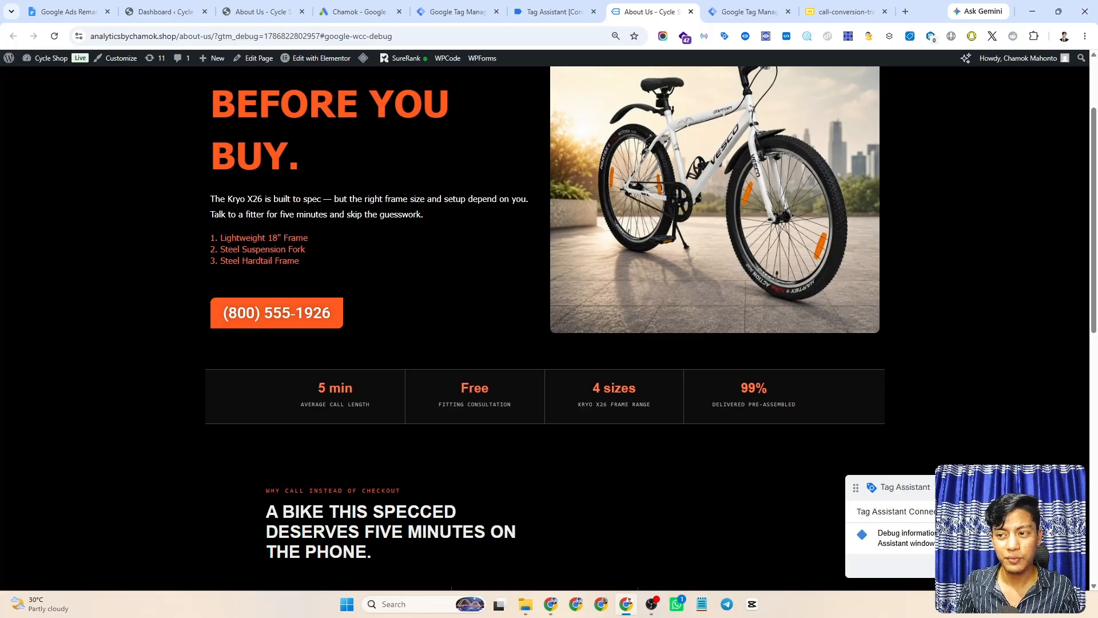
# - Copy the phone_click script from the notes document and create a new Custom HTML tag
pyautogui.click(65, 12)
pyautogui.moveTo(394, 331); pyautogui.dragTo(363, 269)
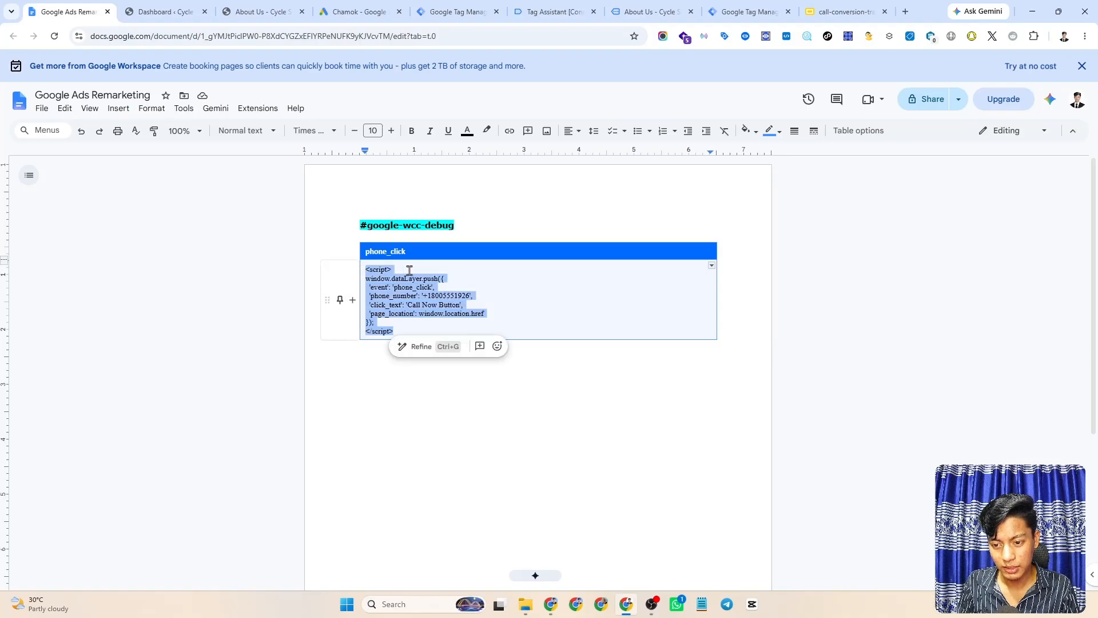
pyautogui.click(449, 12)
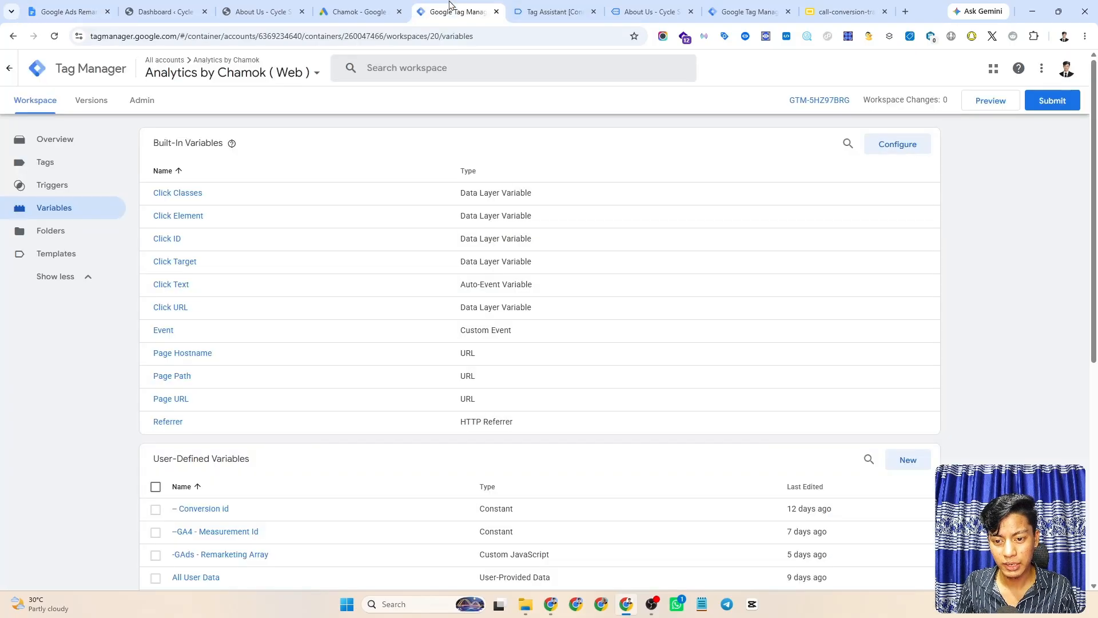
pyautogui.click(78, 165)
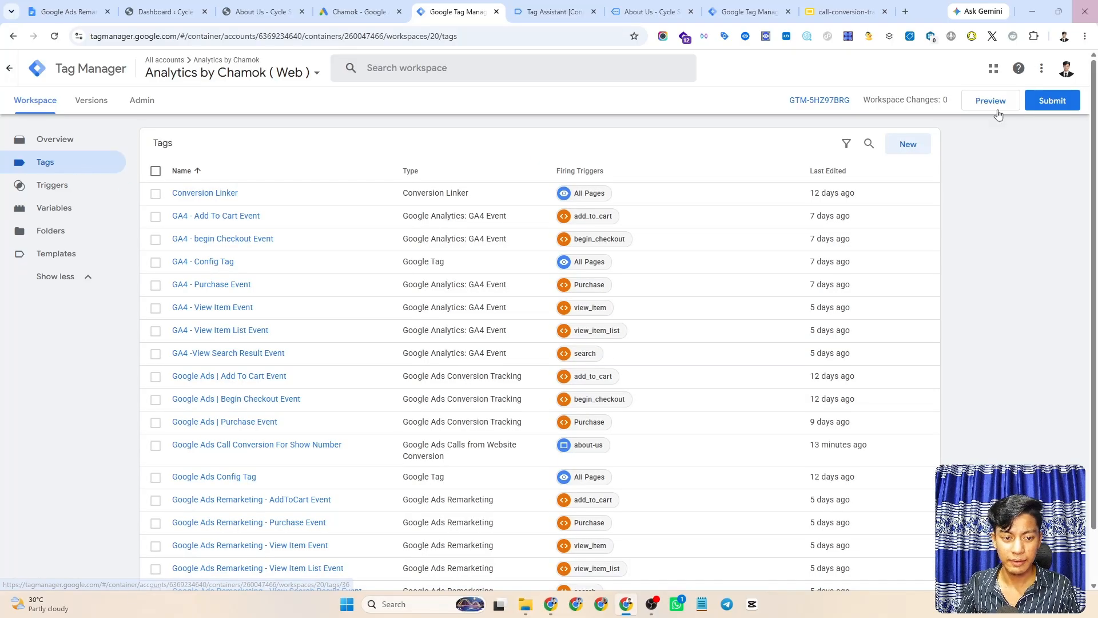
pyautogui.click(908, 146)
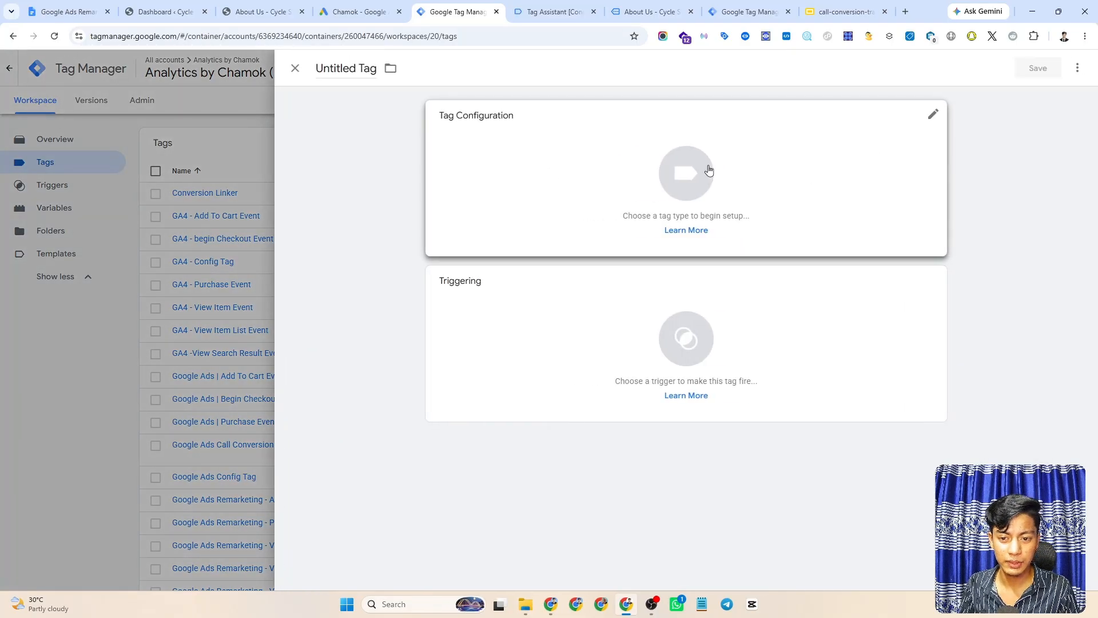
pyautogui.click(682, 172)
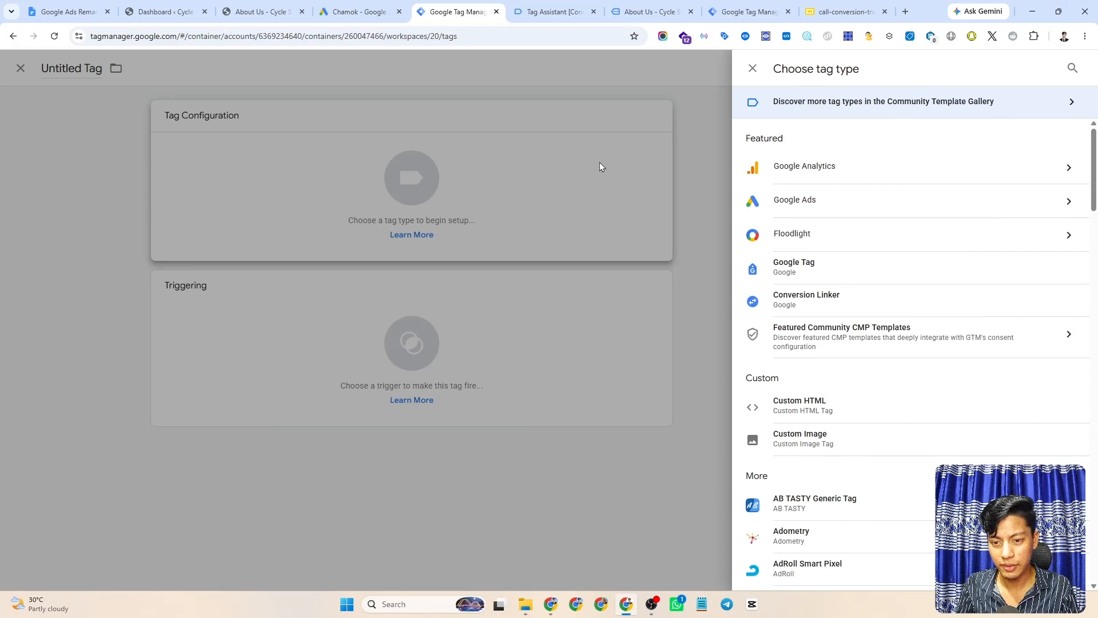
pyautogui.scroll(-4, 844, 211)
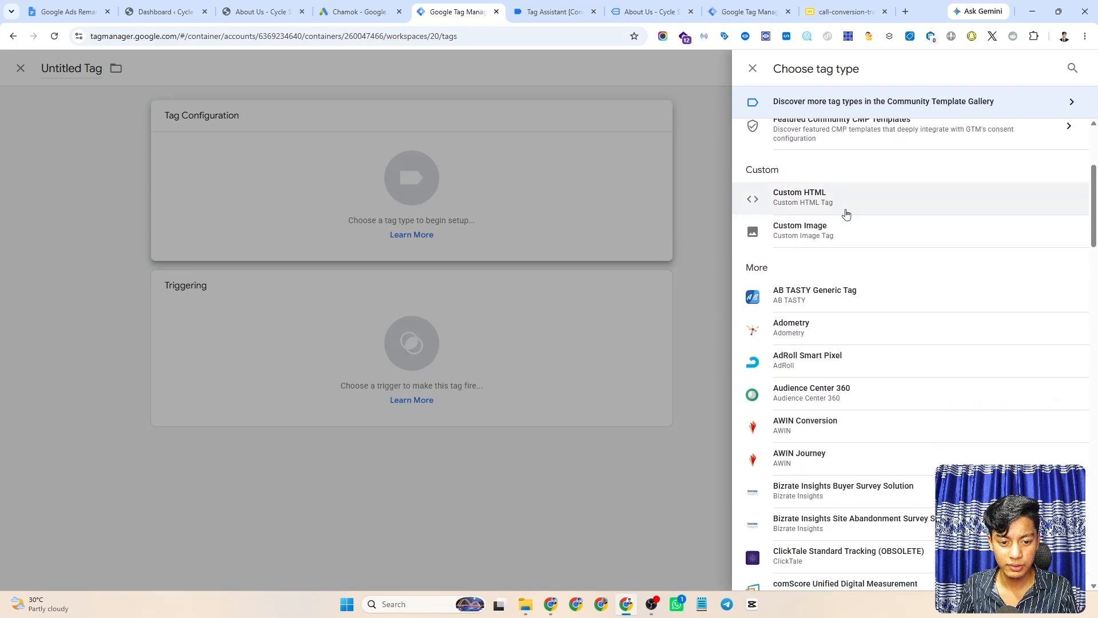
pyautogui.click(796, 184)
# - Paste the dataLayer.push script with event 'phone_click' and its phone_number value into the tag
pyautogui.hotkey('ctrl', 'v')
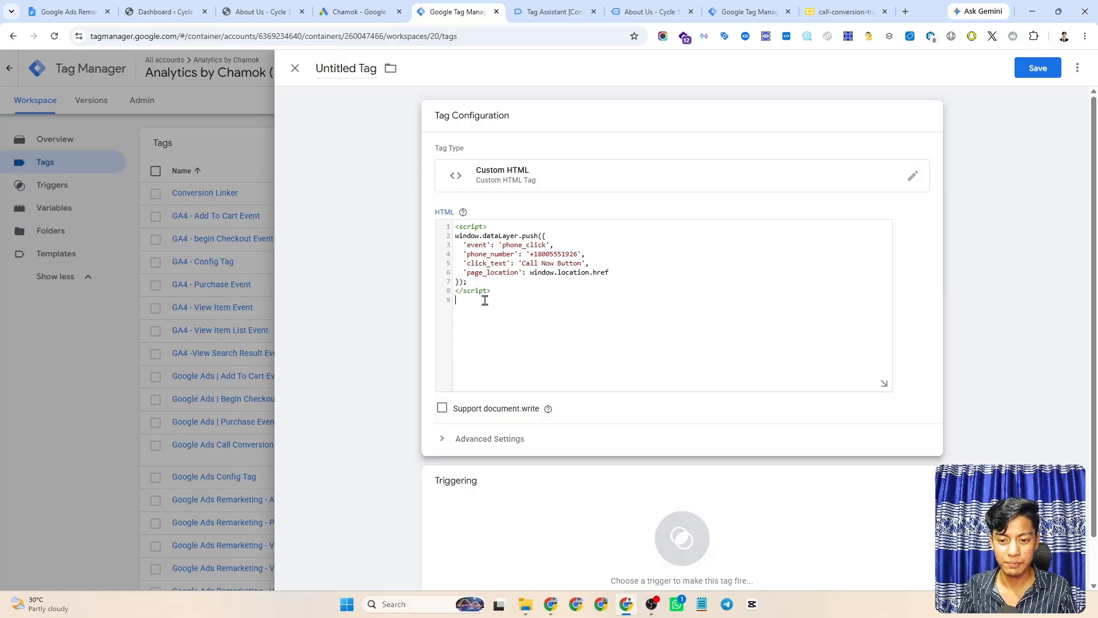
pyautogui.doubleClick(476, 245)
pyautogui.doubleClick(520, 244)
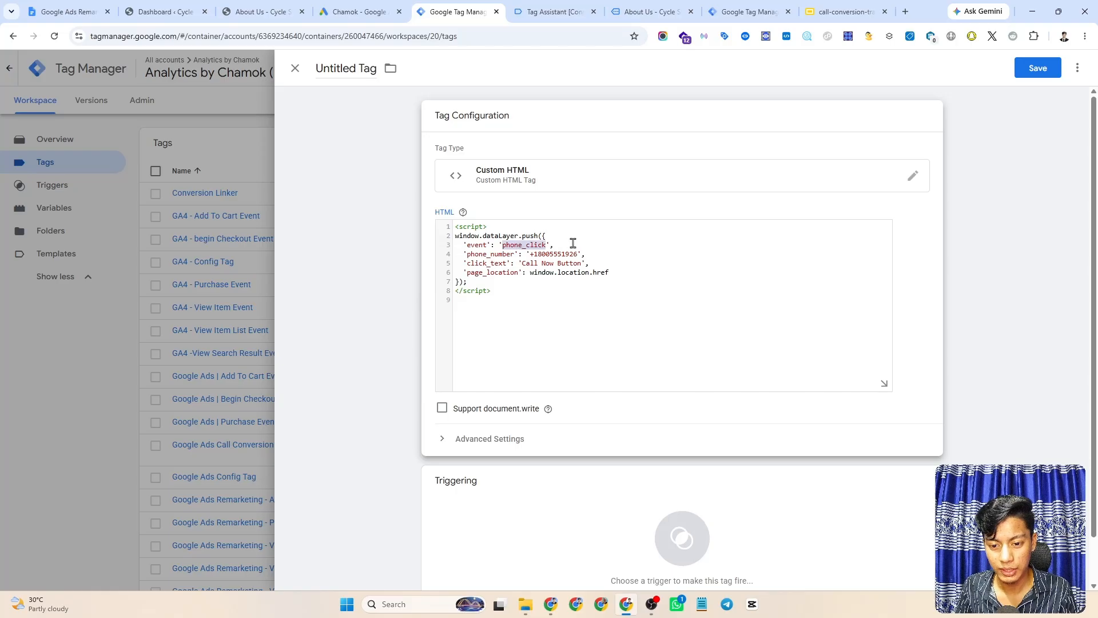
pyautogui.press('End')
pyautogui.doubleClick(487, 256)
pyautogui.click(605, 256)
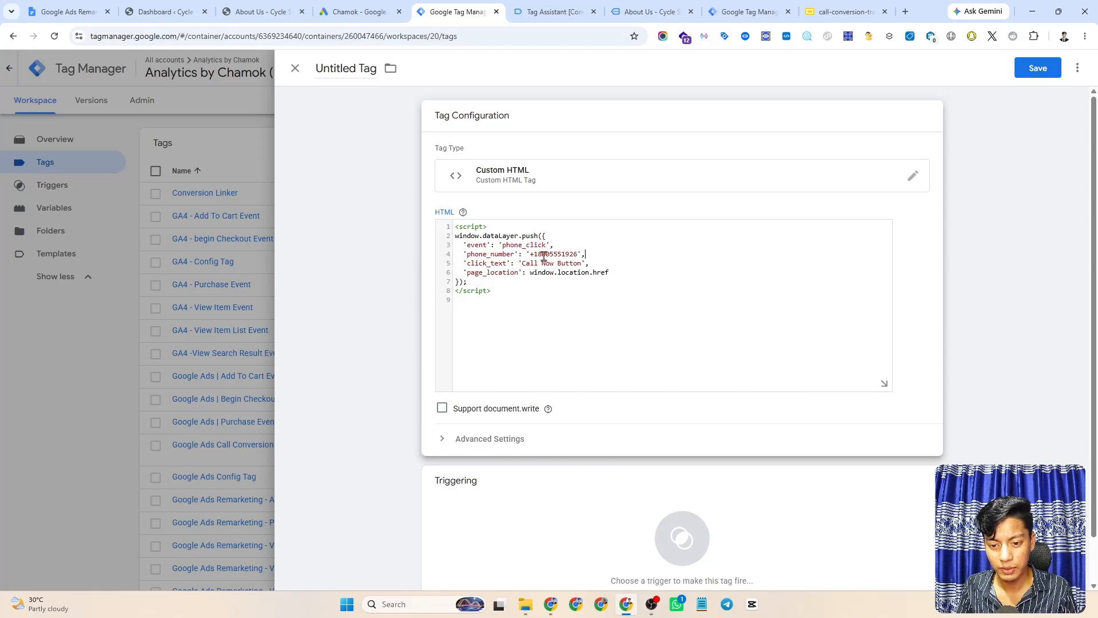
pyautogui.moveTo(529, 256); pyautogui.dragTo(582, 255)
pyautogui.click(609, 248)
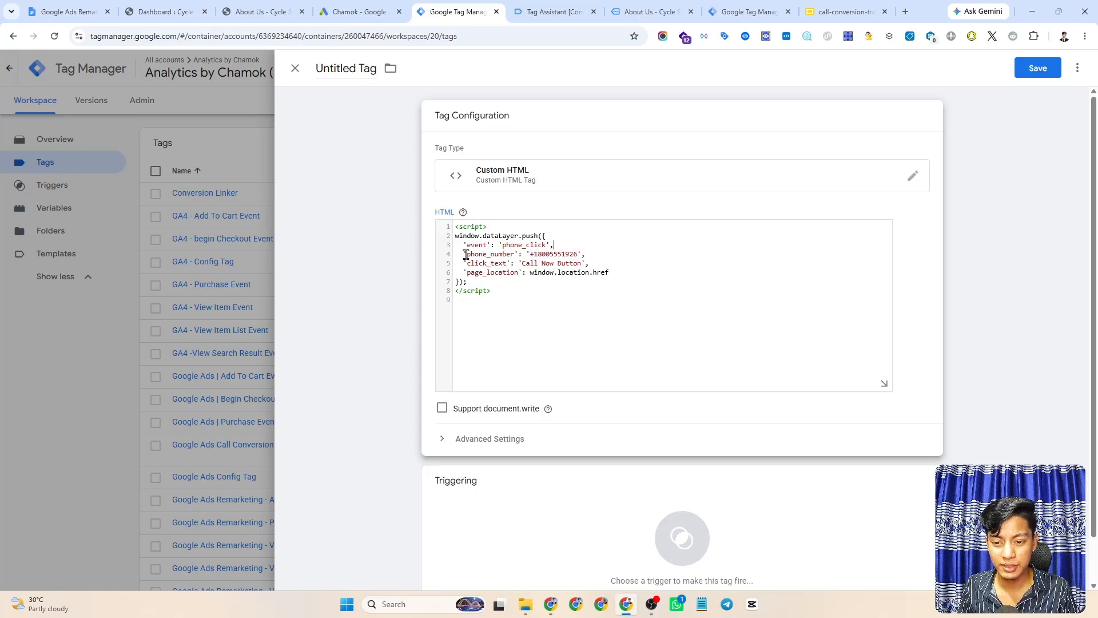
# - Review the click_text and page_location lines and select the 'Call Now Button' value
pyautogui.moveTo(465, 256); pyautogui.dragTo(618, 274)
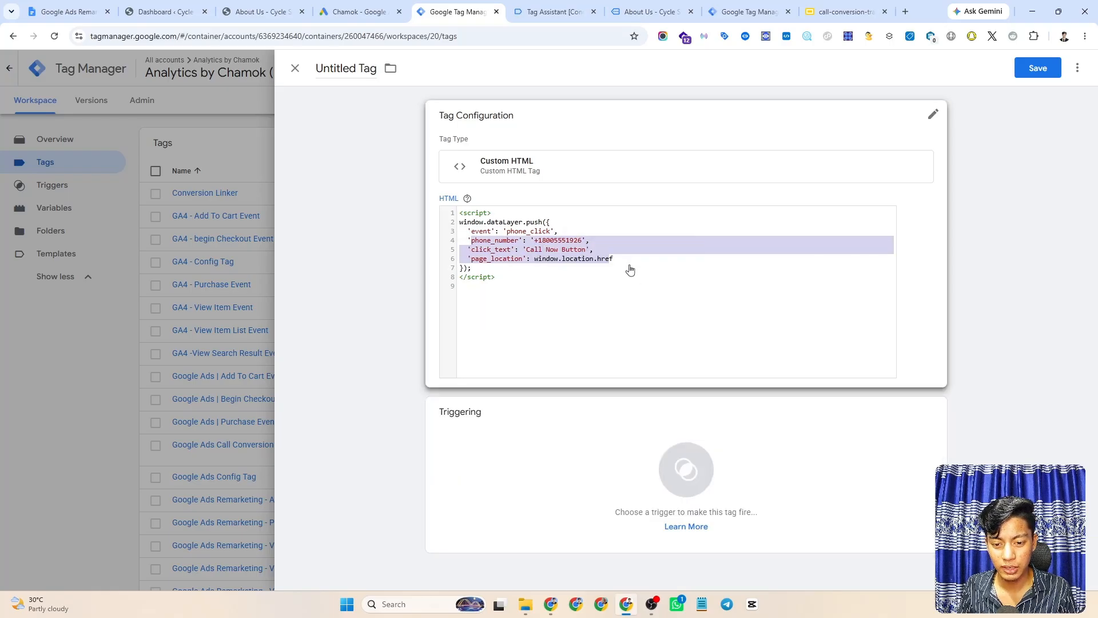
pyautogui.click(516, 245)
pyautogui.doubleClick(524, 245)
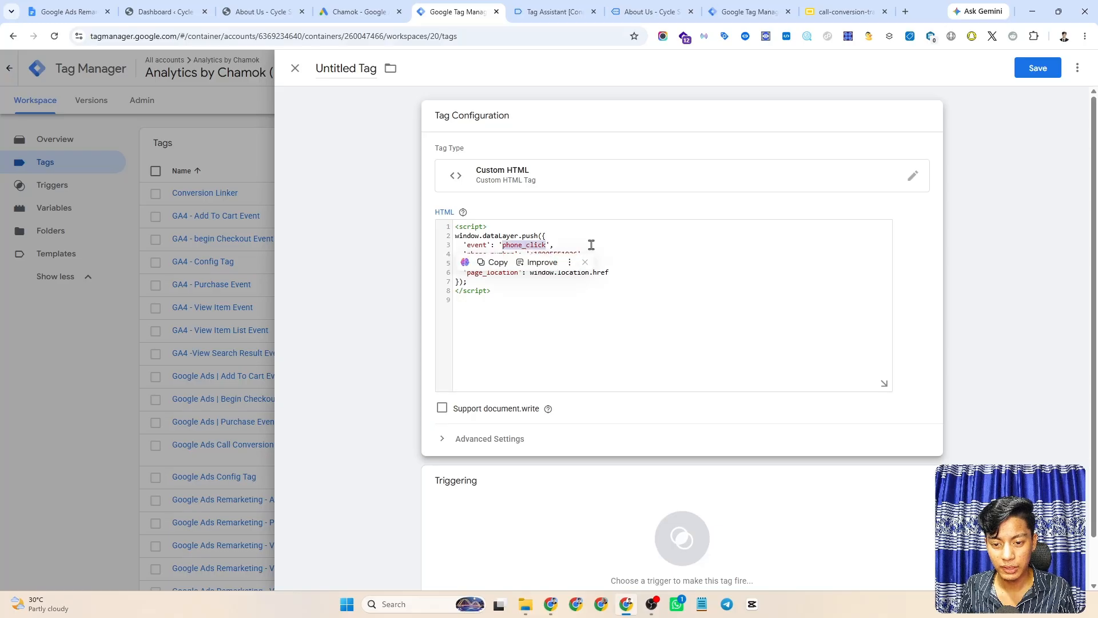
pyautogui.click(591, 245)
pyautogui.doubleClick(485, 262)
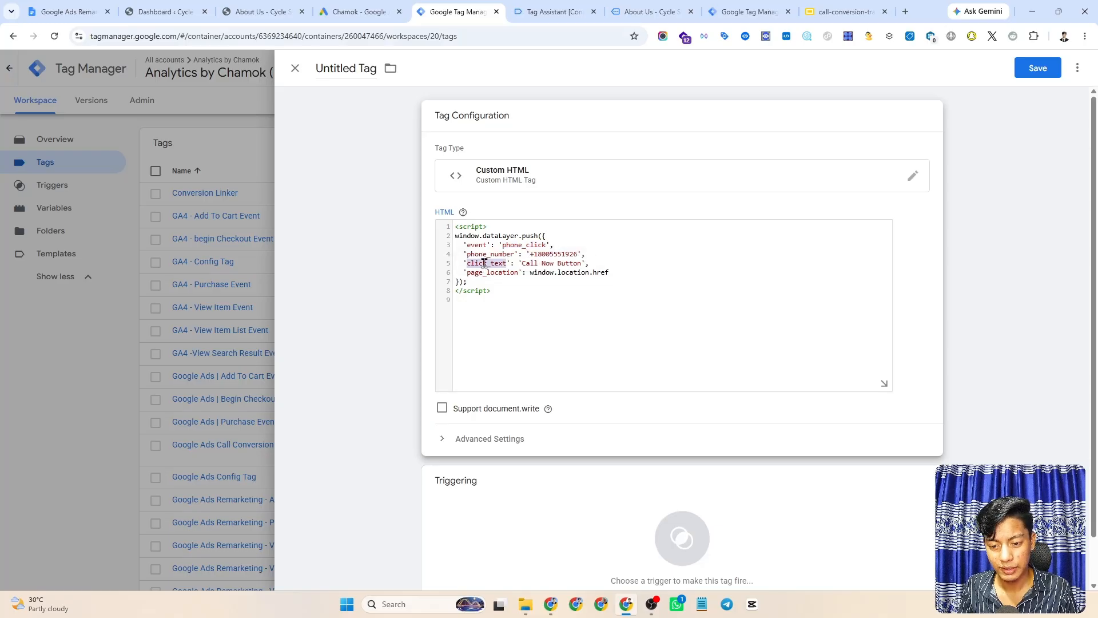
pyautogui.click(598, 262)
pyautogui.moveTo(522, 262); pyautogui.dragTo(578, 262)
pyautogui.hotkey('ctrl', 'c')
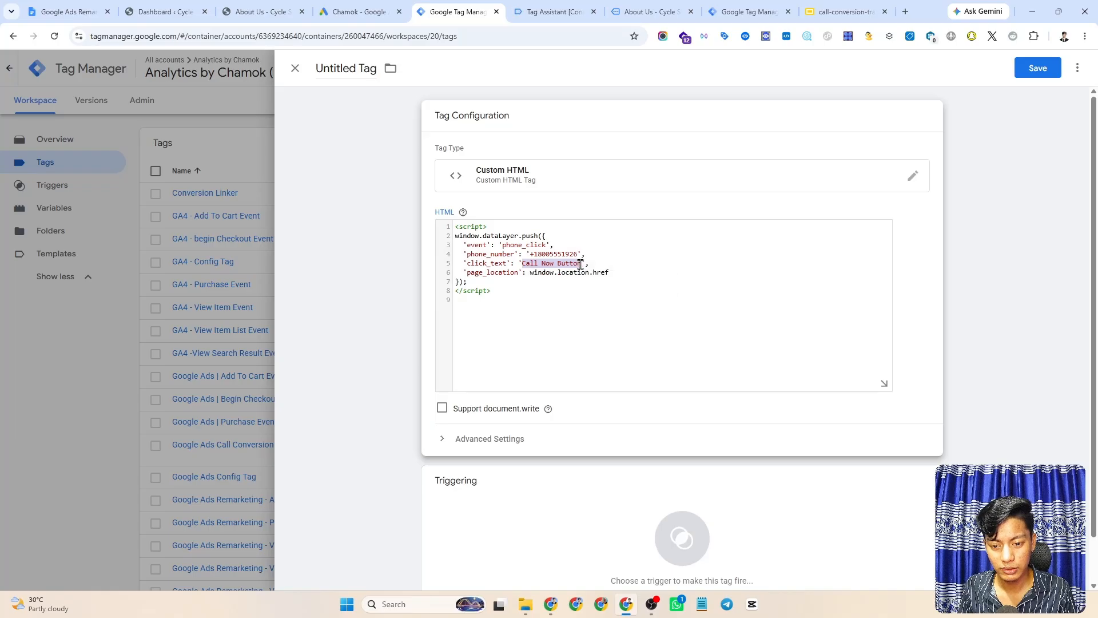
# - Copy the phone number shown as gtm.elementText in Tag Assistant's Link Click event
pyautogui.click(559, 10)
pyautogui.click(661, 8)
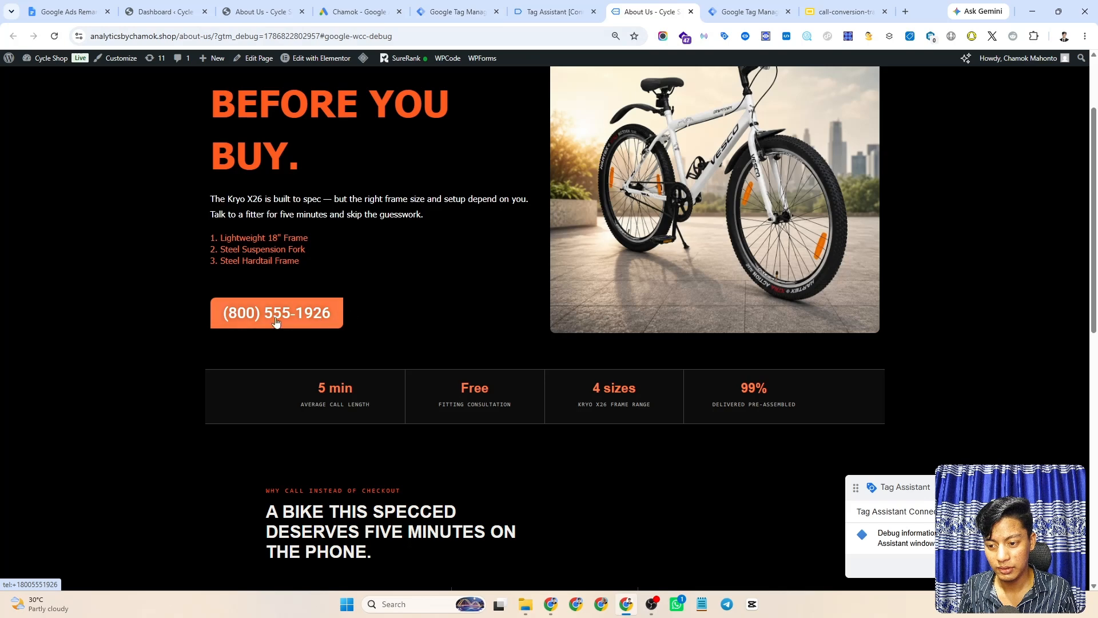
pyautogui.click(520, 7)
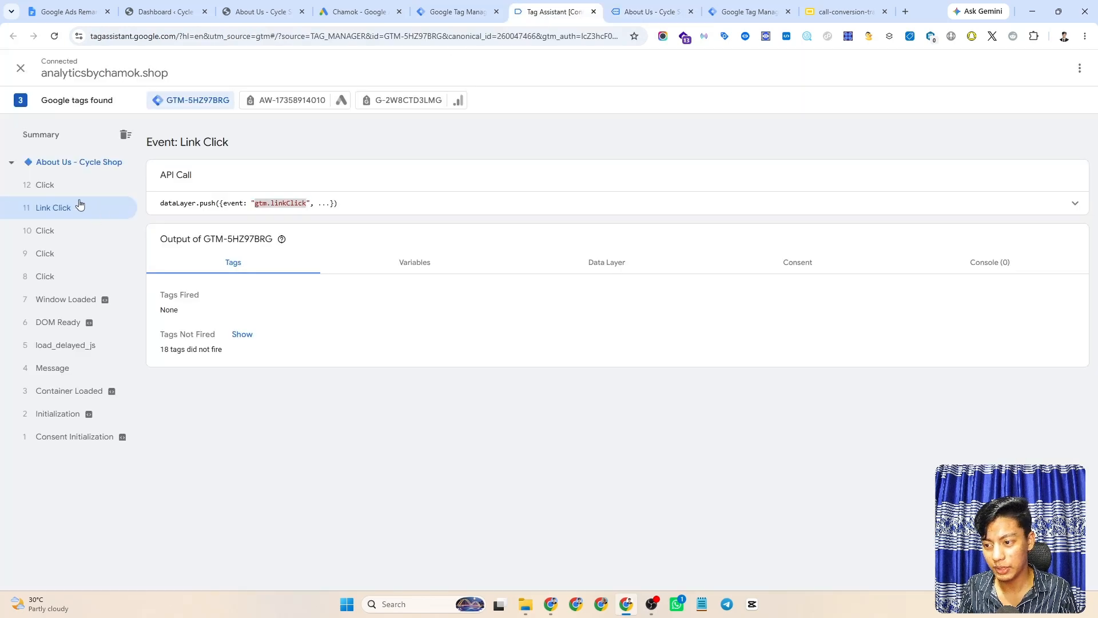
pyautogui.click(8, 193)
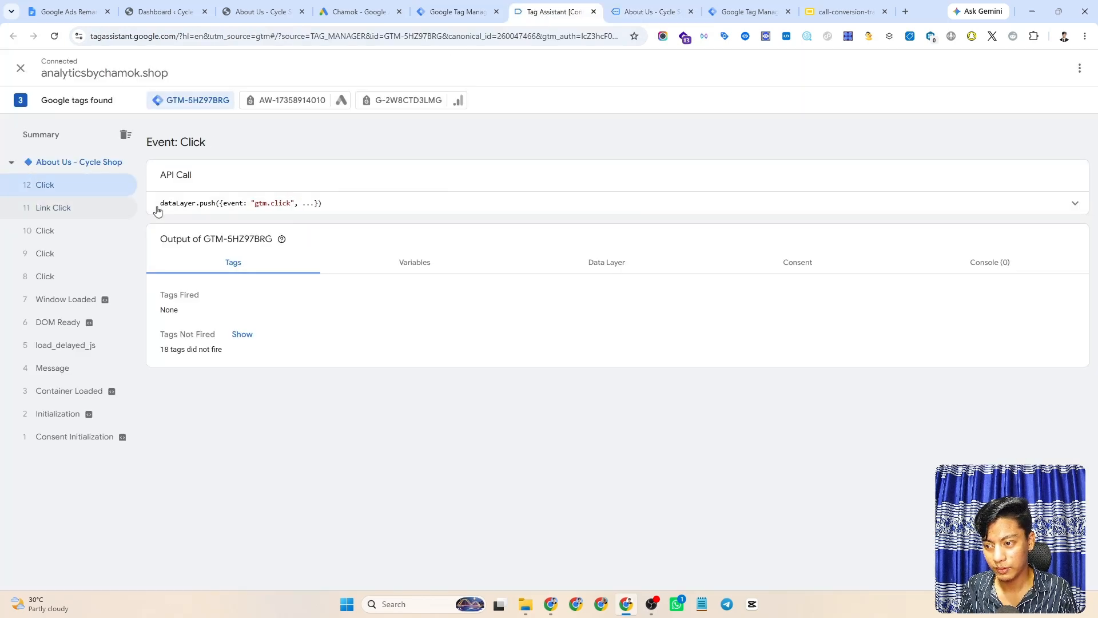
pyautogui.click(531, 210)
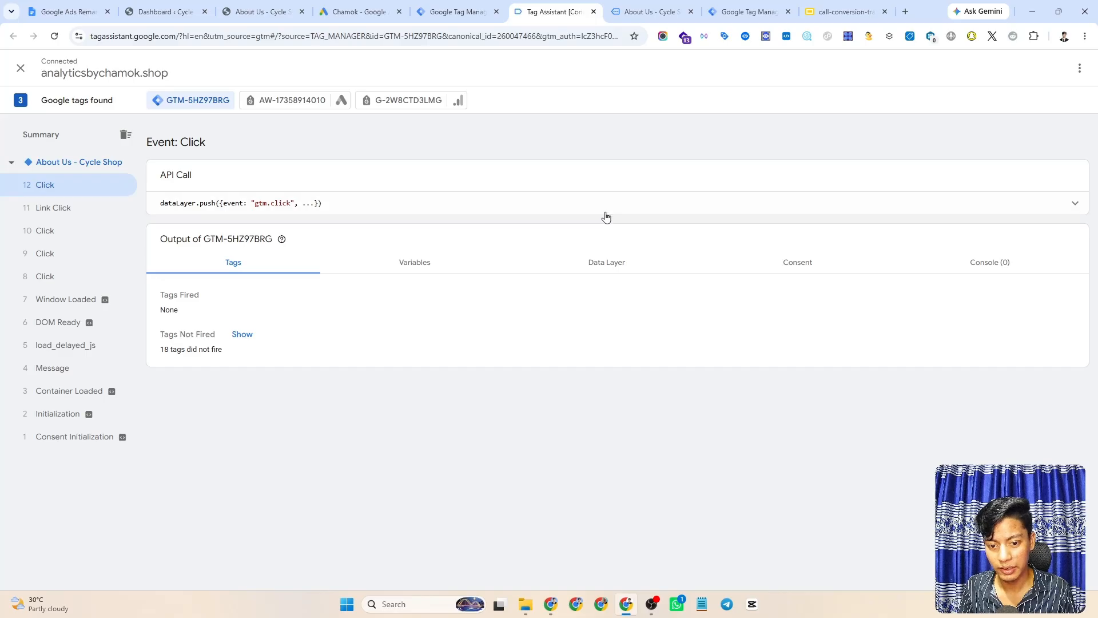
pyautogui.click(605, 213)
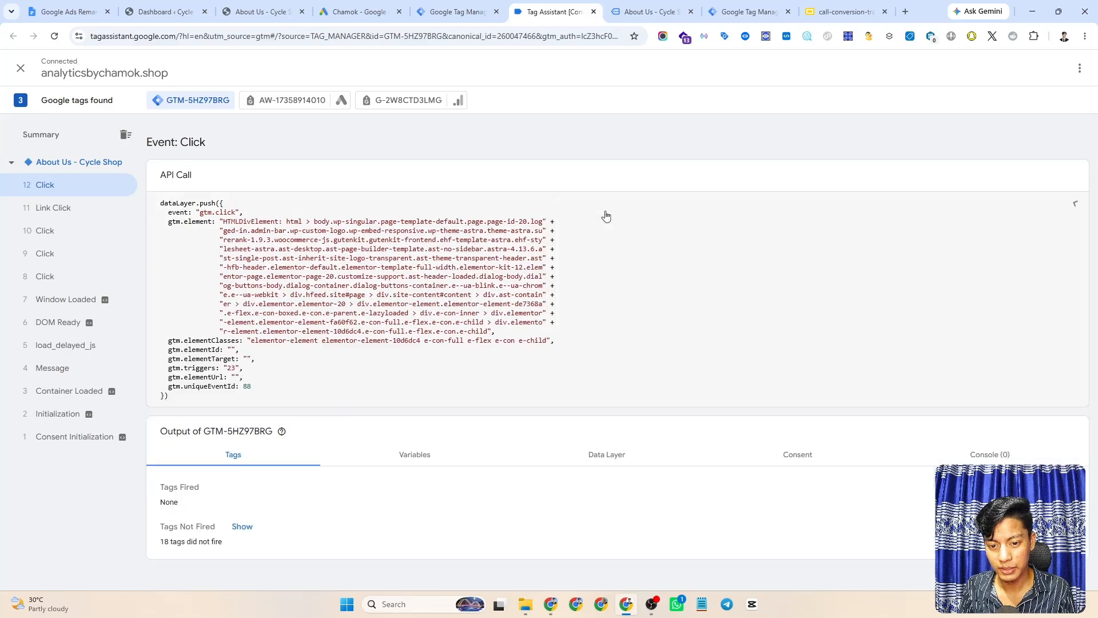
pyautogui.click(85, 211)
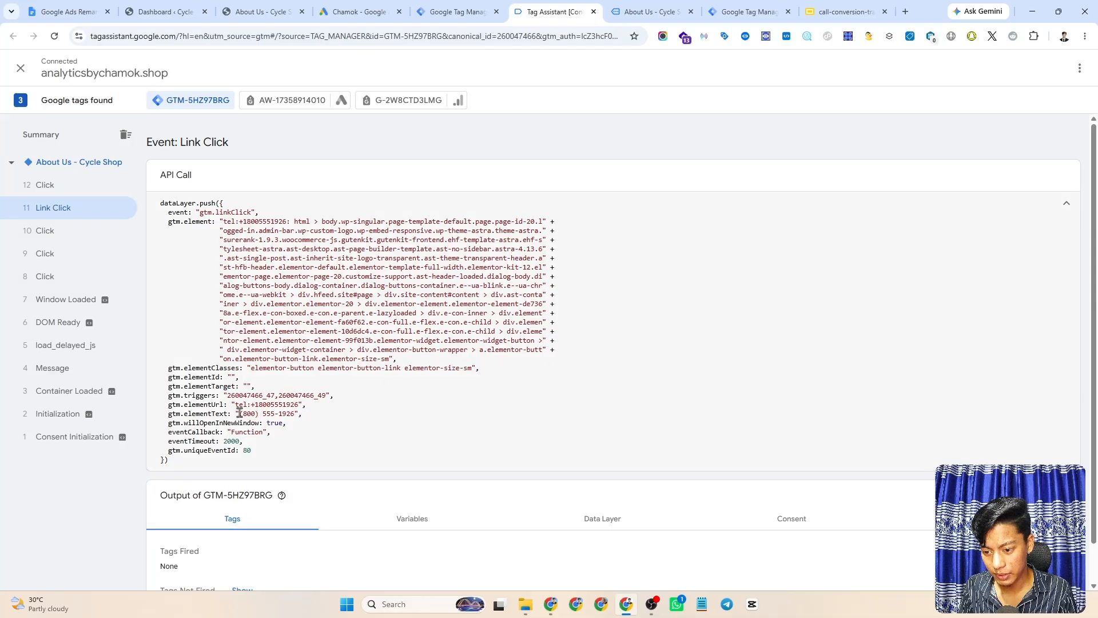
pyautogui.moveTo(240, 413); pyautogui.dragTo(295, 413)
pyautogui.hotkey('ctrl', 'c')
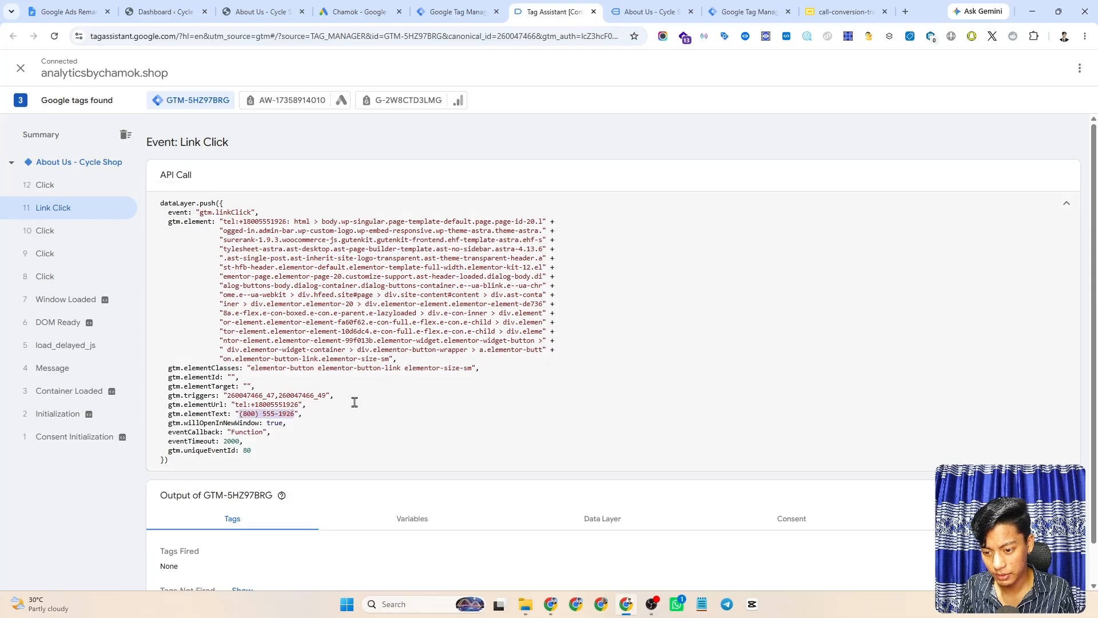
pyautogui.click(444, 13)
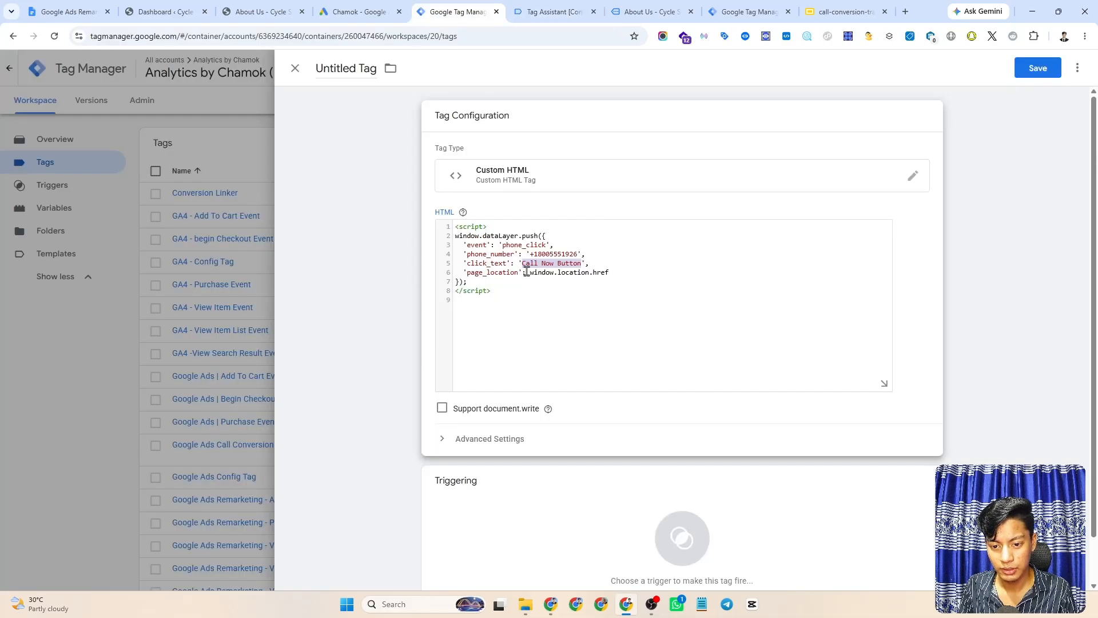
pyautogui.hotkey('ctrl', 'v')
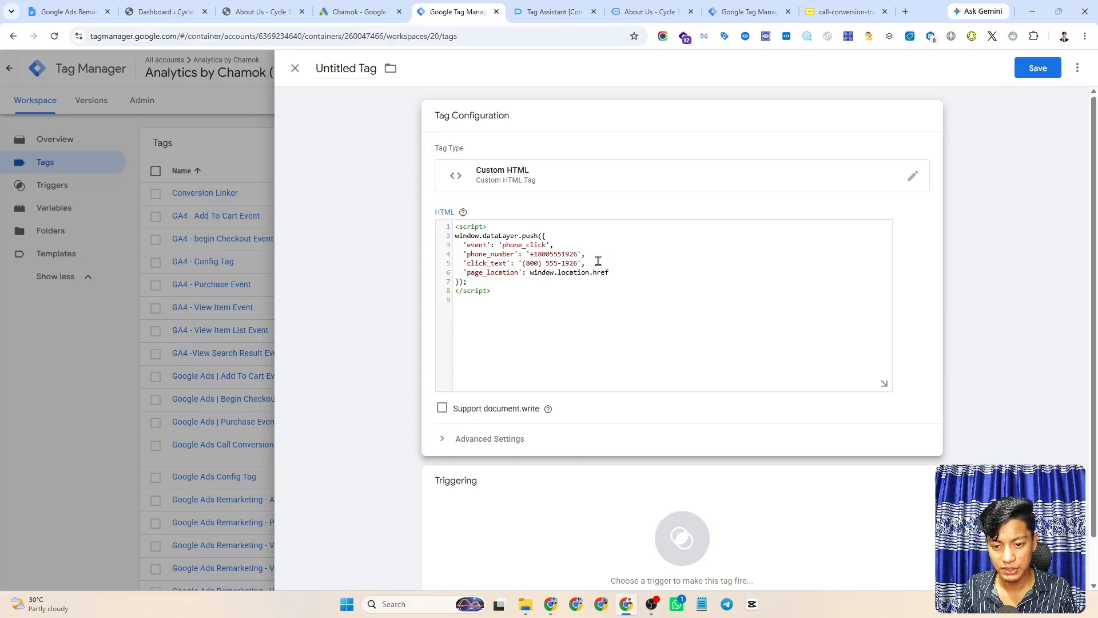
pyautogui.doubleClick(487, 272)
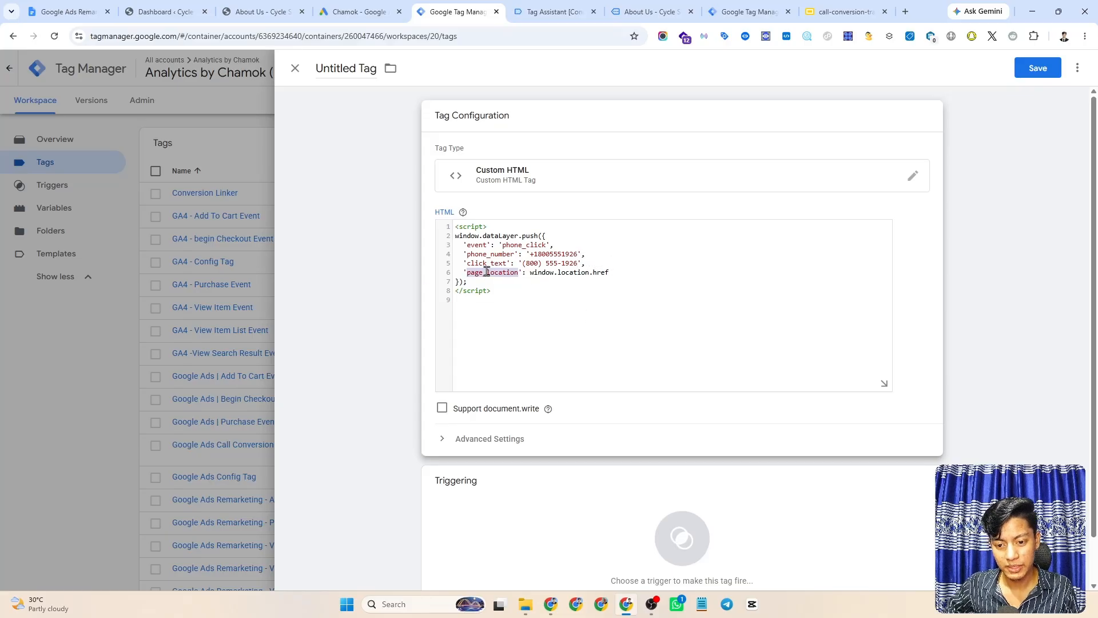
pyautogui.click(568, 296)
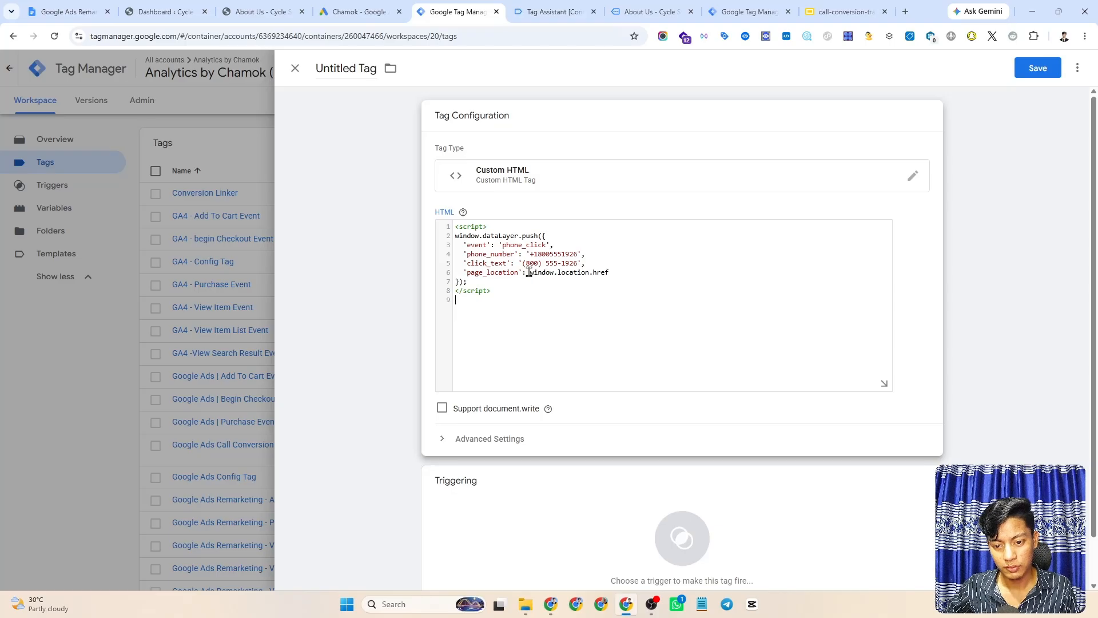
pyautogui.moveTo(530, 273); pyautogui.dragTo(604, 271)
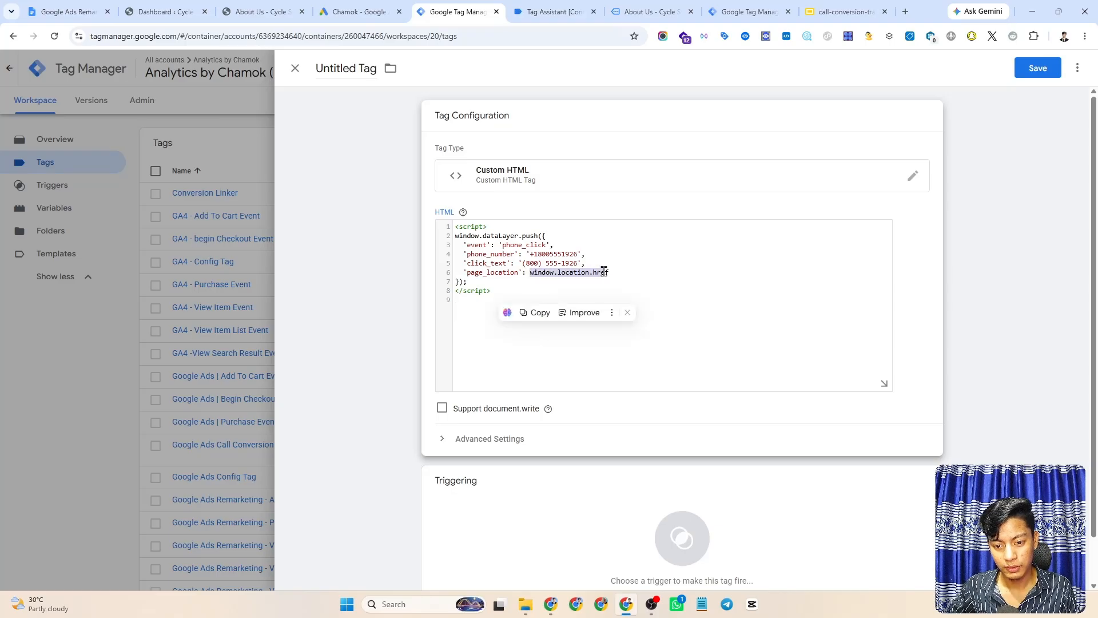
pyautogui.click(638, 270)
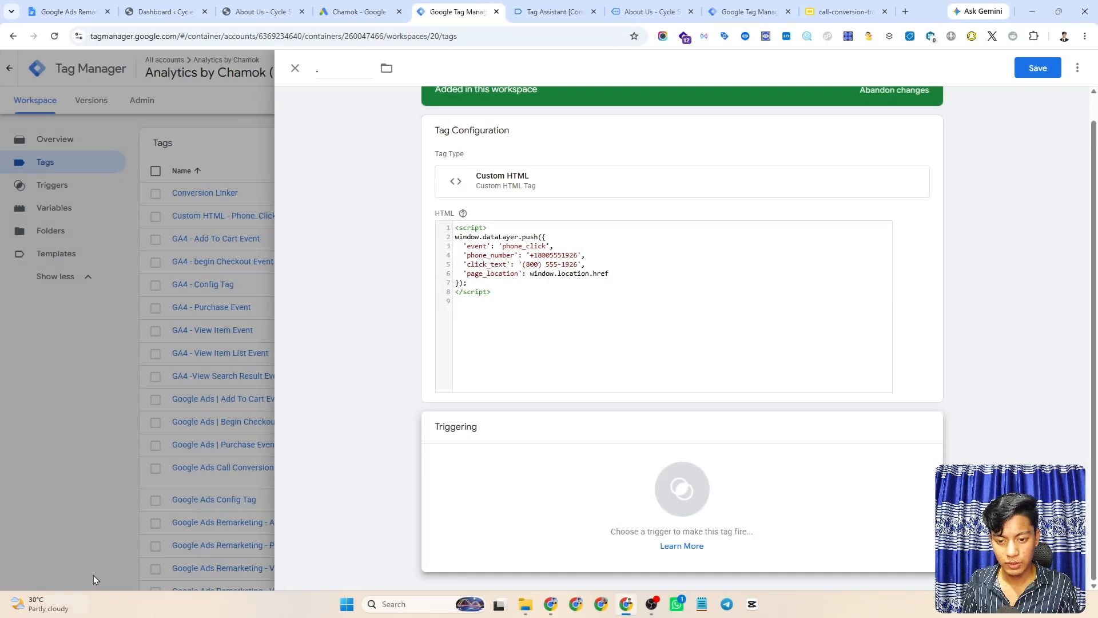
pyautogui.click(692, 482)
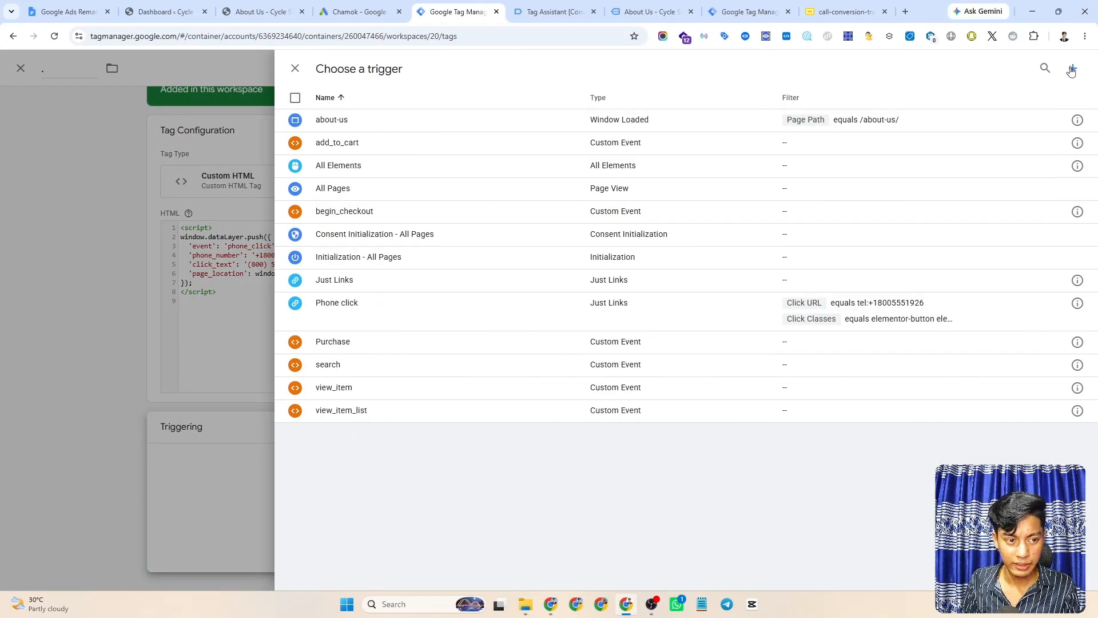
pyautogui.click(1074, 70)
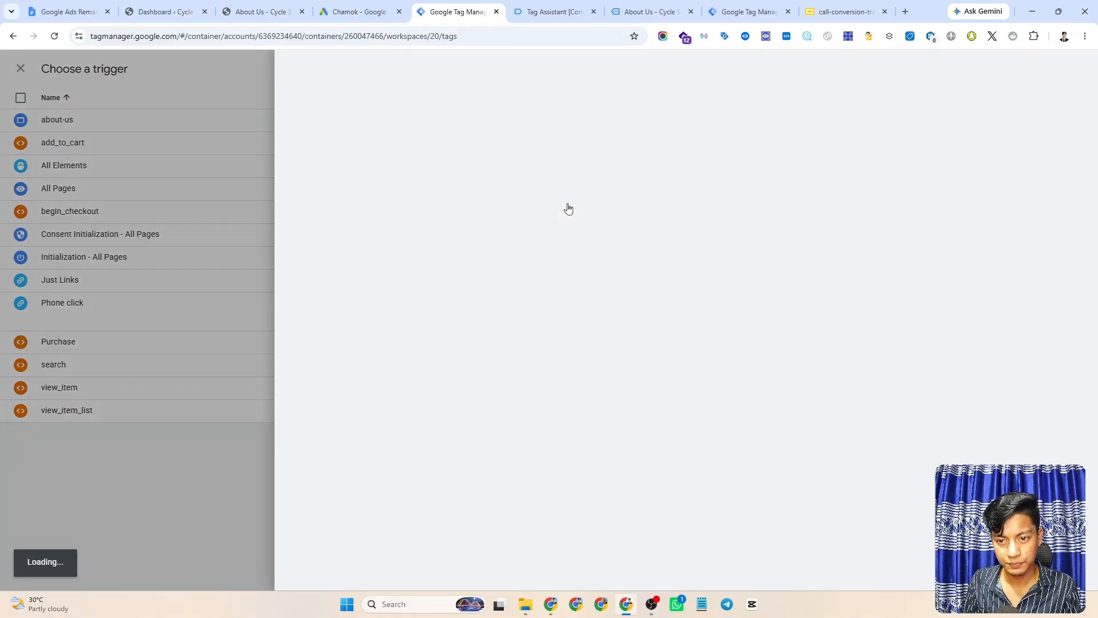
# - Set the trigger to Click - Just Links on Some Link Clicks with a Click URL contains condition
pyautogui.click(646, 153)
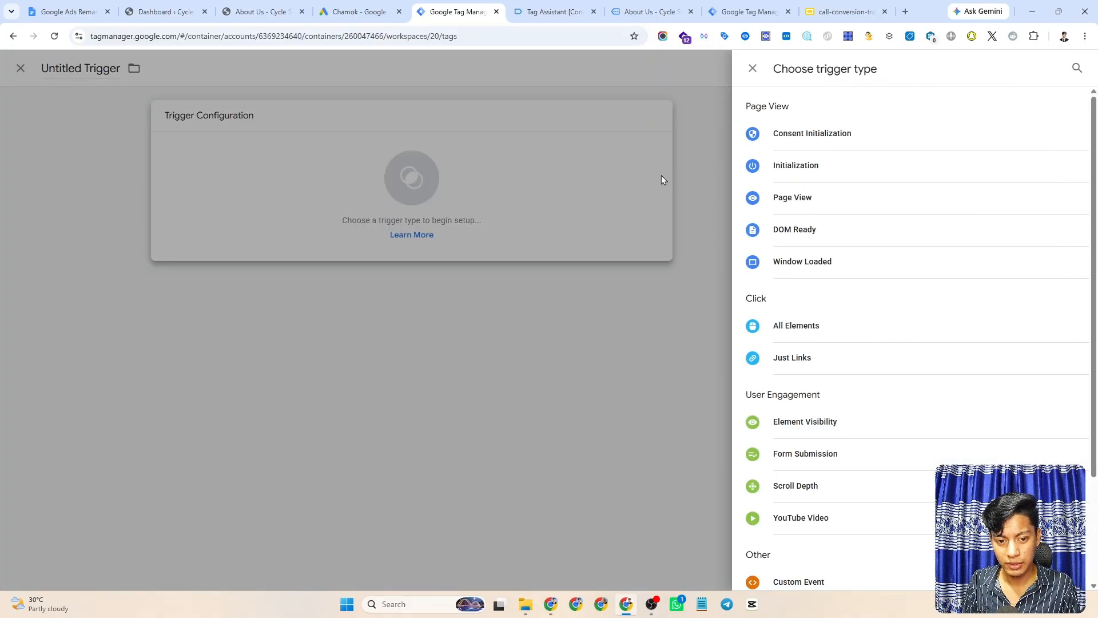
pyautogui.scroll(-2, 838, 248)
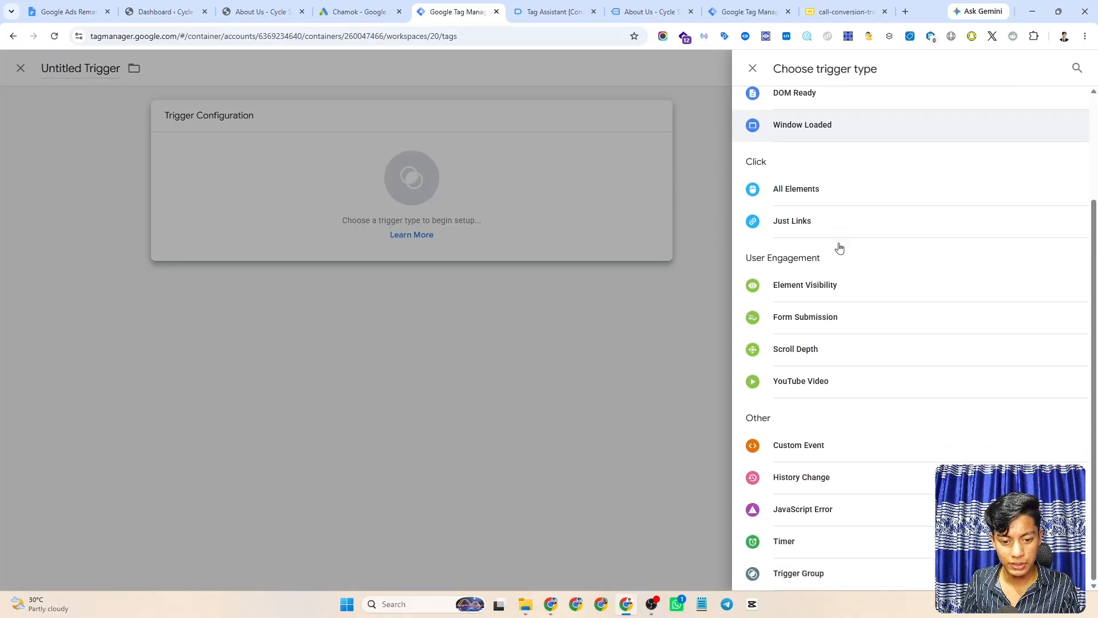
pyautogui.click(804, 225)
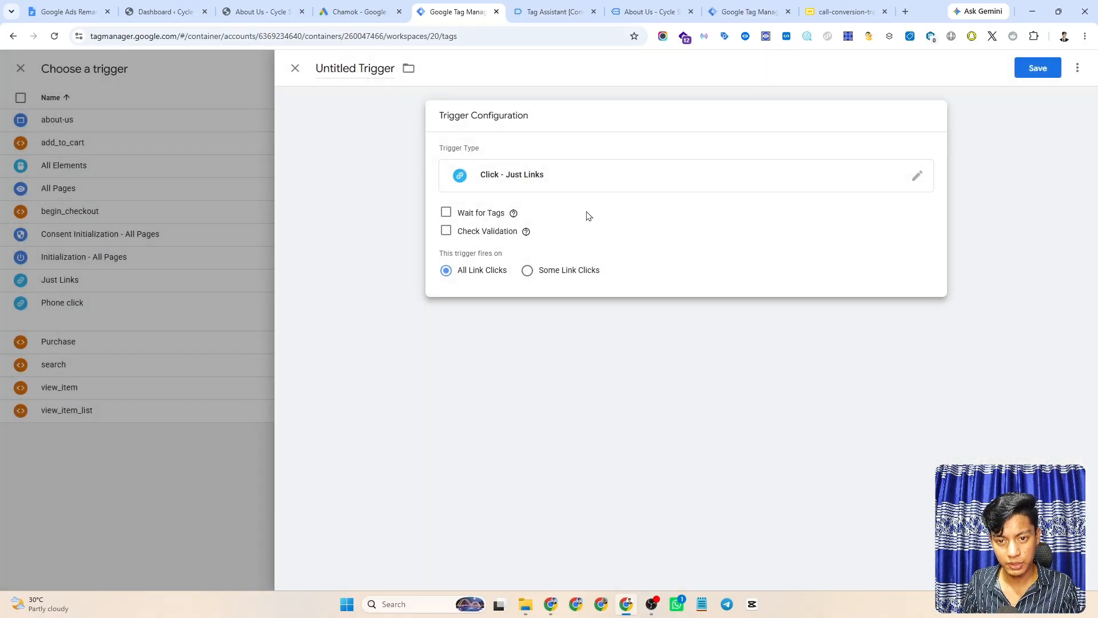
pyautogui.click(527, 271)
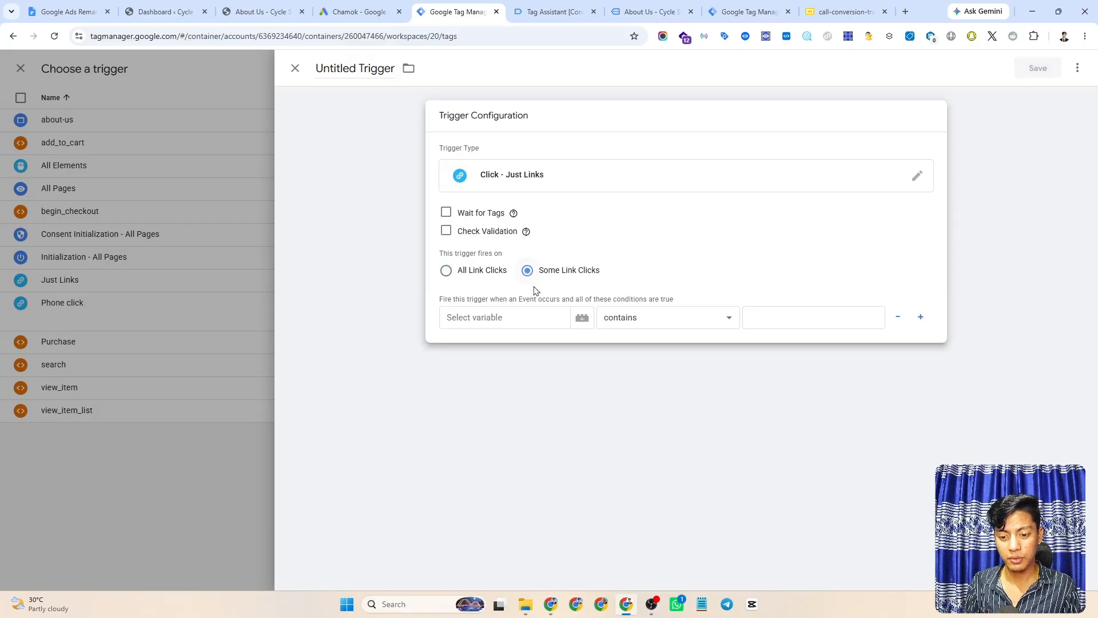
pyautogui.click(495, 316)
pyautogui.scroll(-2, 547, 449)
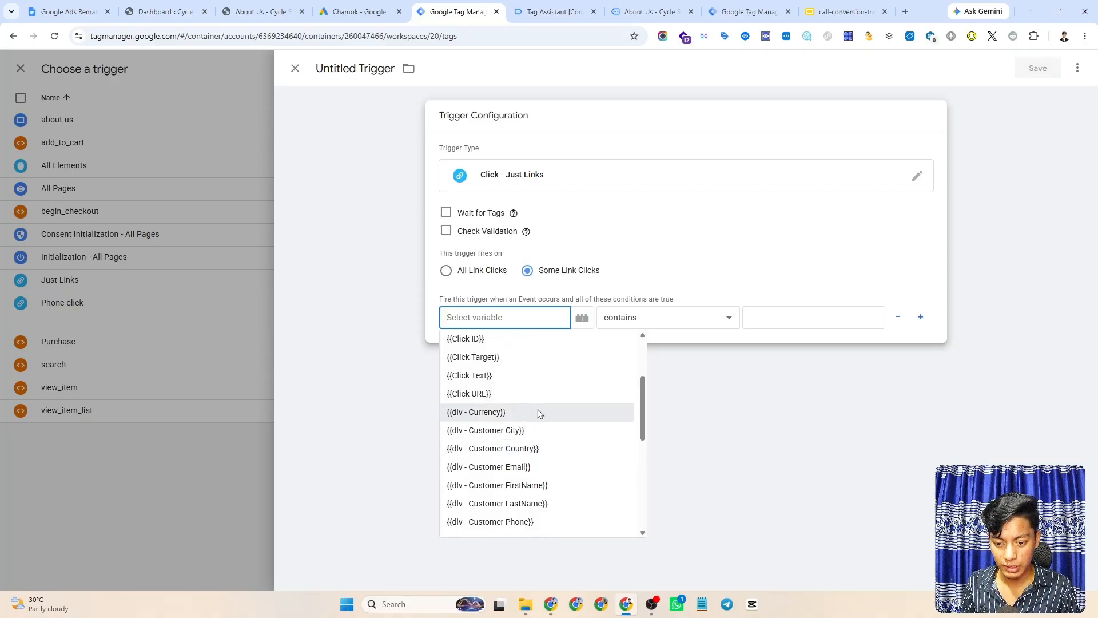
pyautogui.click(483, 395)
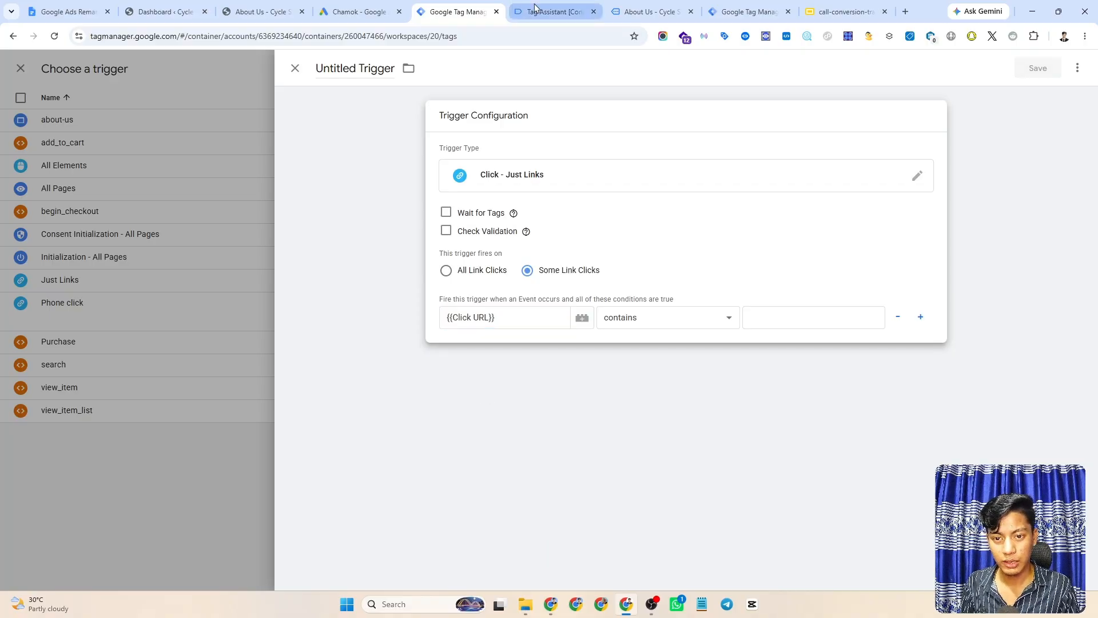
# - Copy the phone link's Click URL value from the Link Click event's variables in Tag Assistant
pyautogui.click(748, 315)
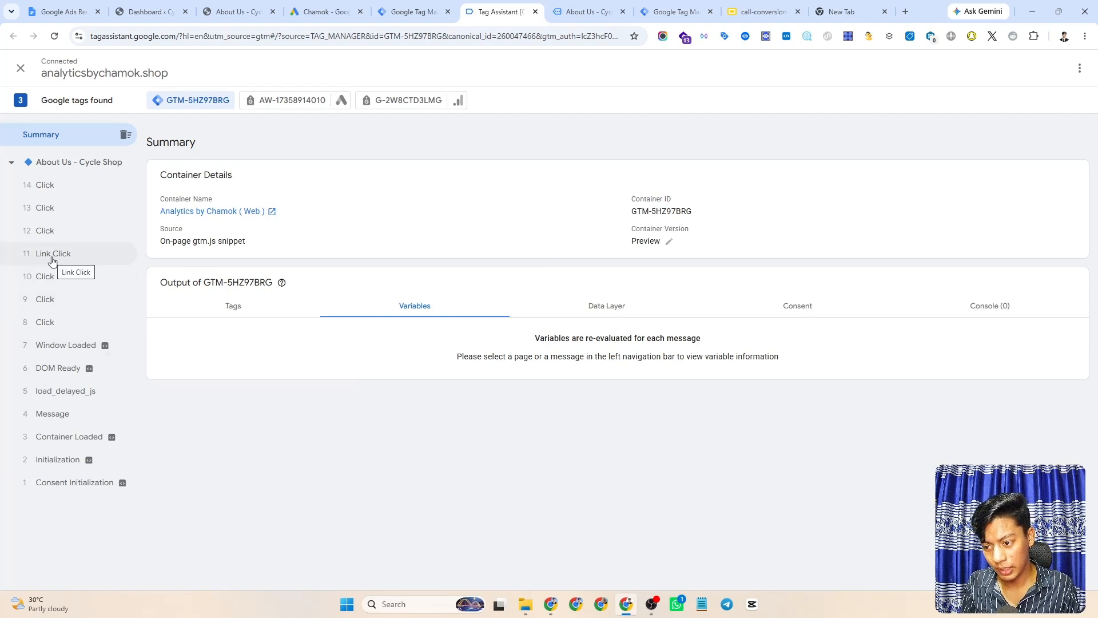
pyautogui.click(52, 259)
pyautogui.click(209, 269)
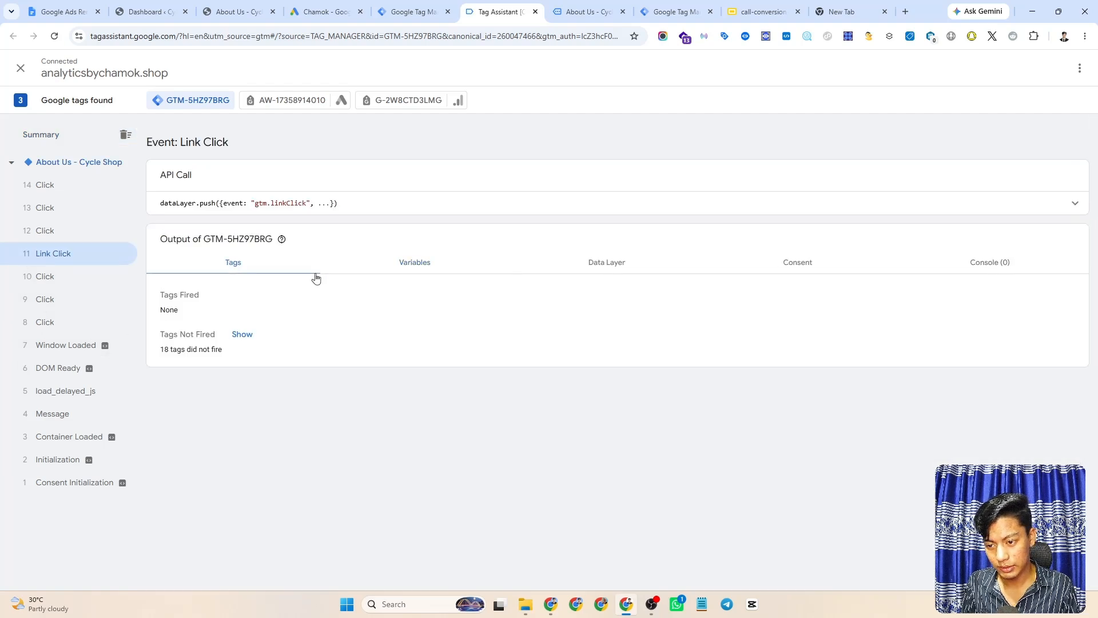
pyautogui.click(434, 269)
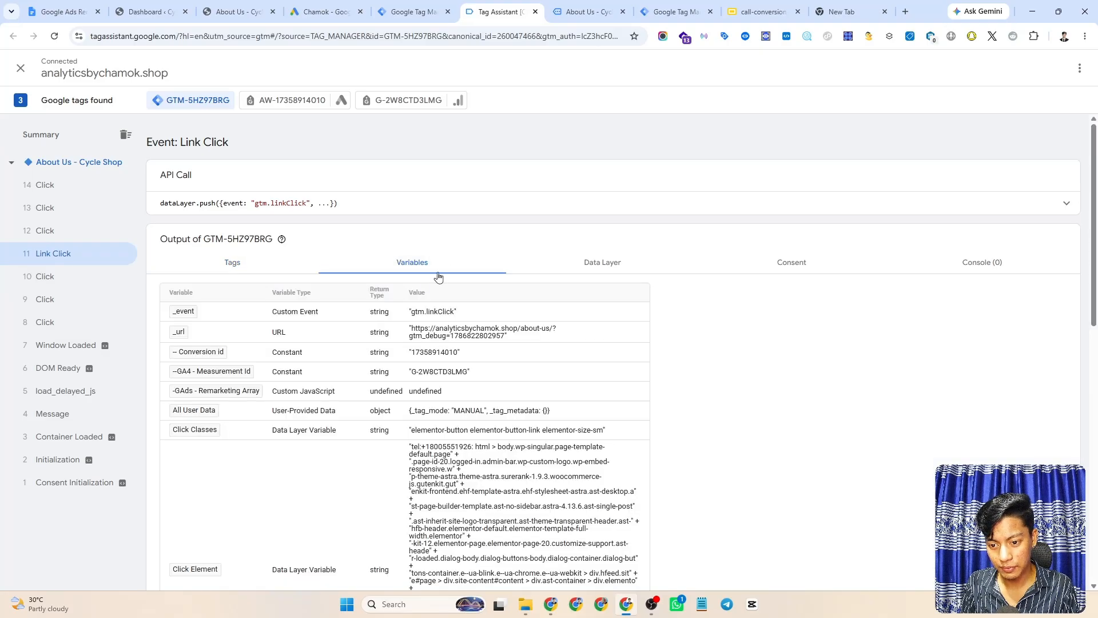
pyautogui.scroll(-2, 449, 302)
pyautogui.scroll(-3, 458, 331)
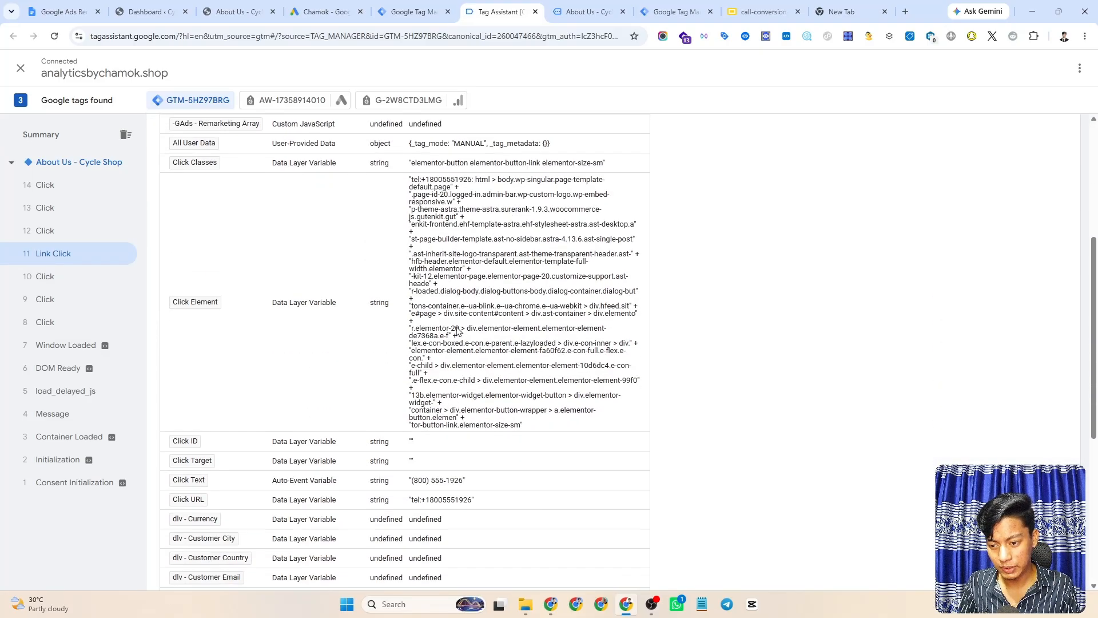
pyautogui.scroll(-3, 458, 330)
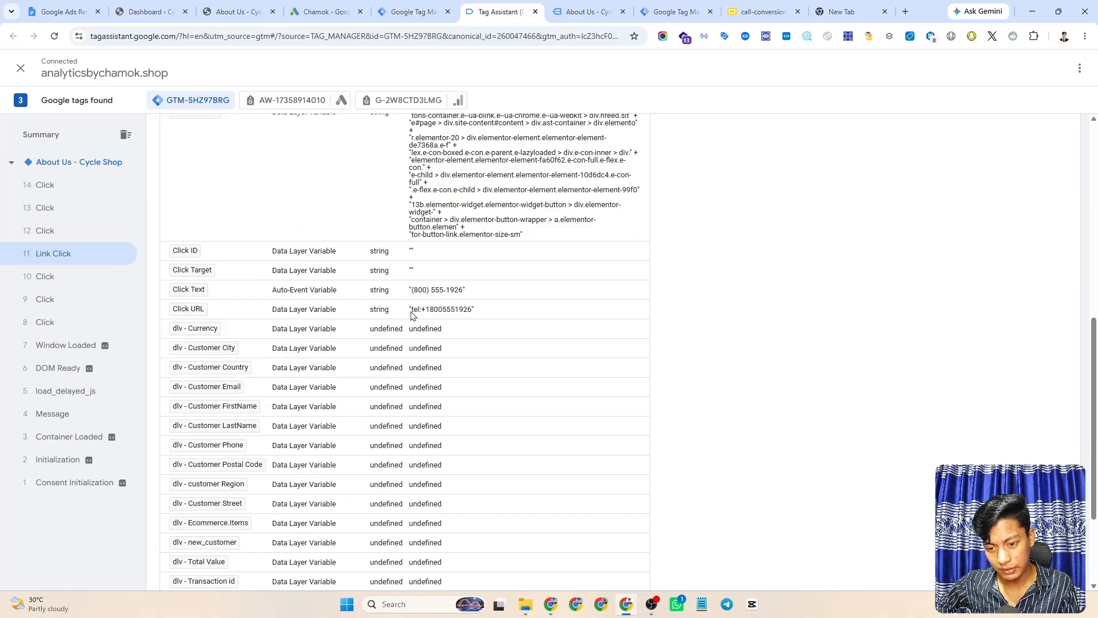
pyautogui.moveTo(410, 310); pyautogui.dragTo(473, 312)
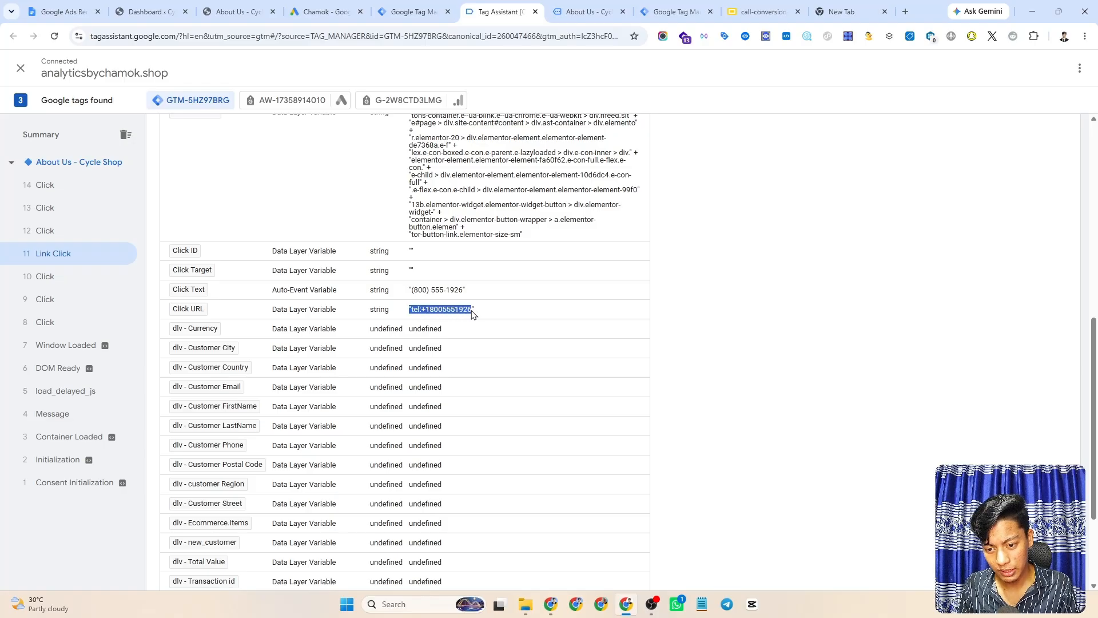
pyautogui.click(472, 314)
pyautogui.tripleClick(430, 316)
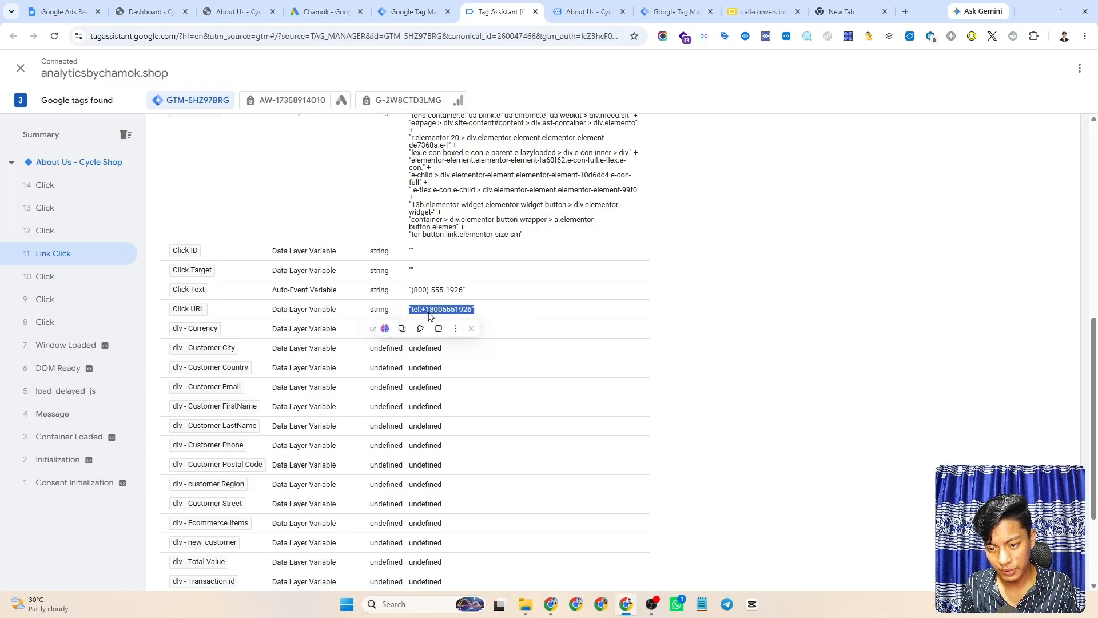
pyautogui.hotkey('ctrl', 'c')
pyautogui.click(411, 11)
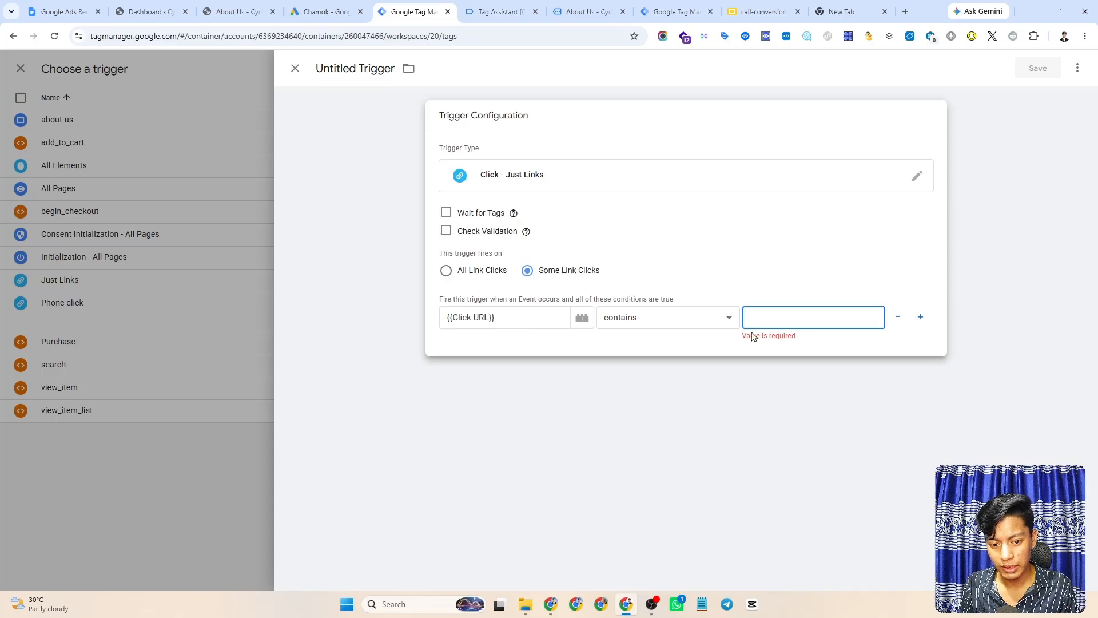
pyautogui.hotkey('ctrl', 'v')
pyautogui.press('BackSpace')
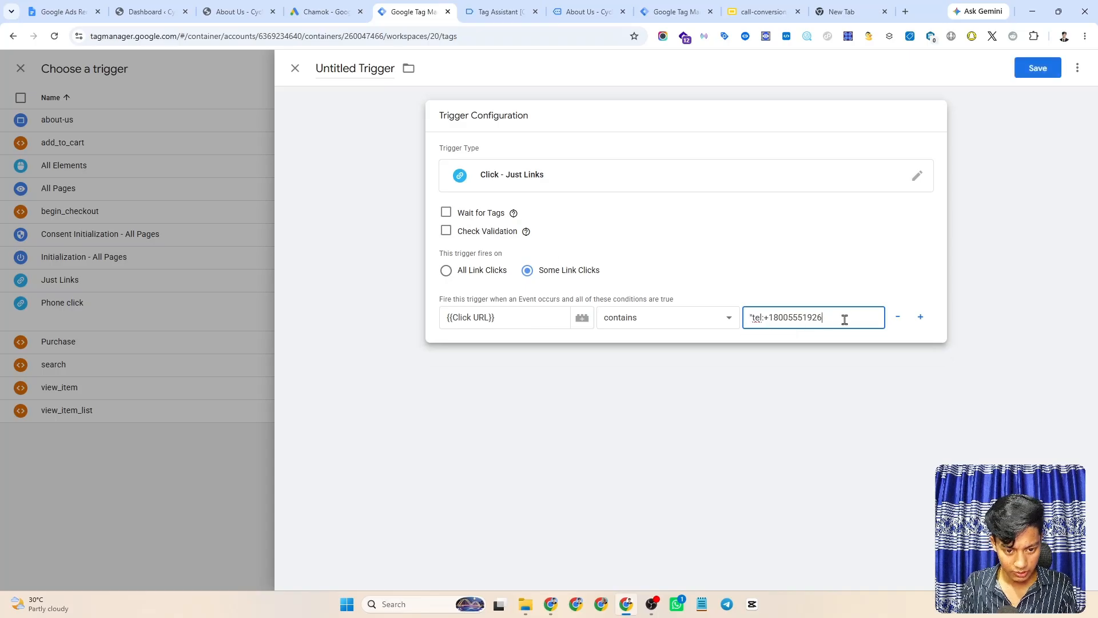
pyautogui.press('BackSpace')
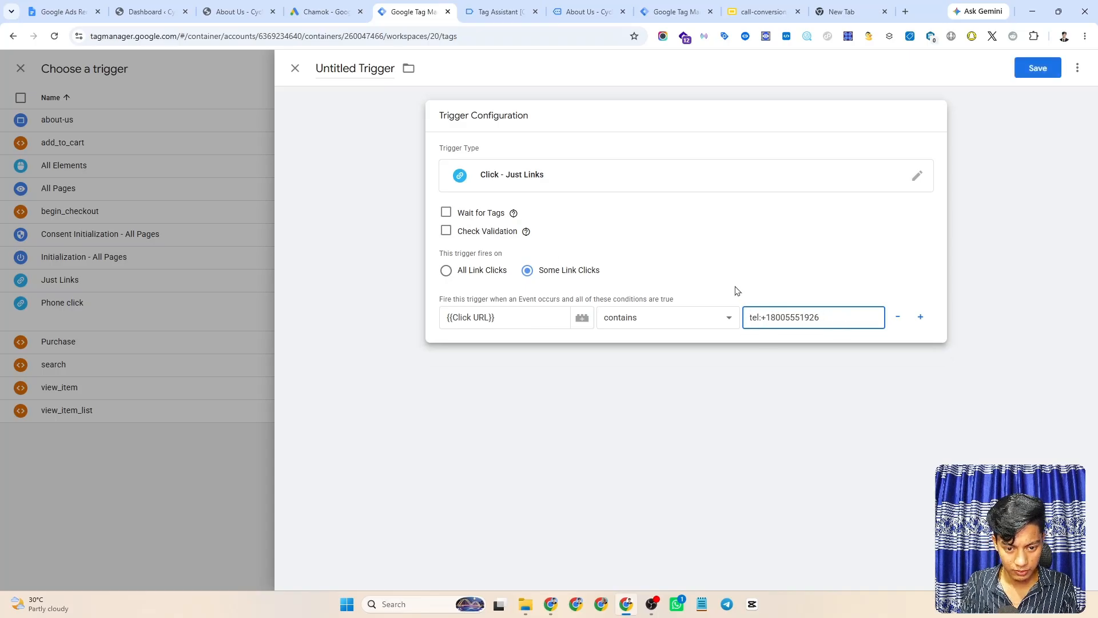
pyautogui.click(734, 290)
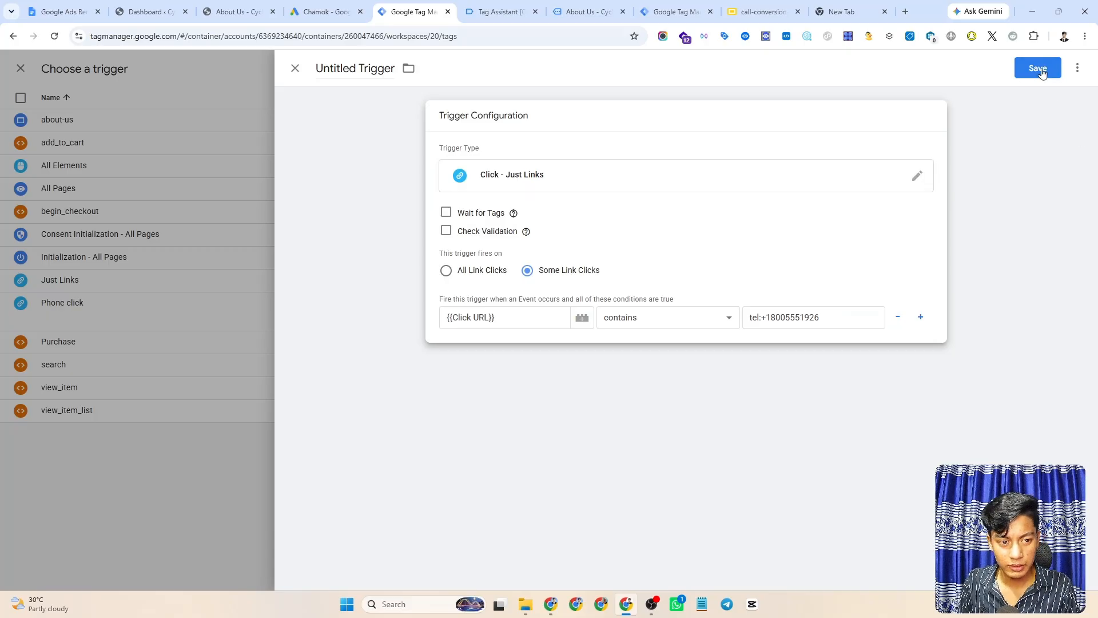
pyautogui.click(715, 324)
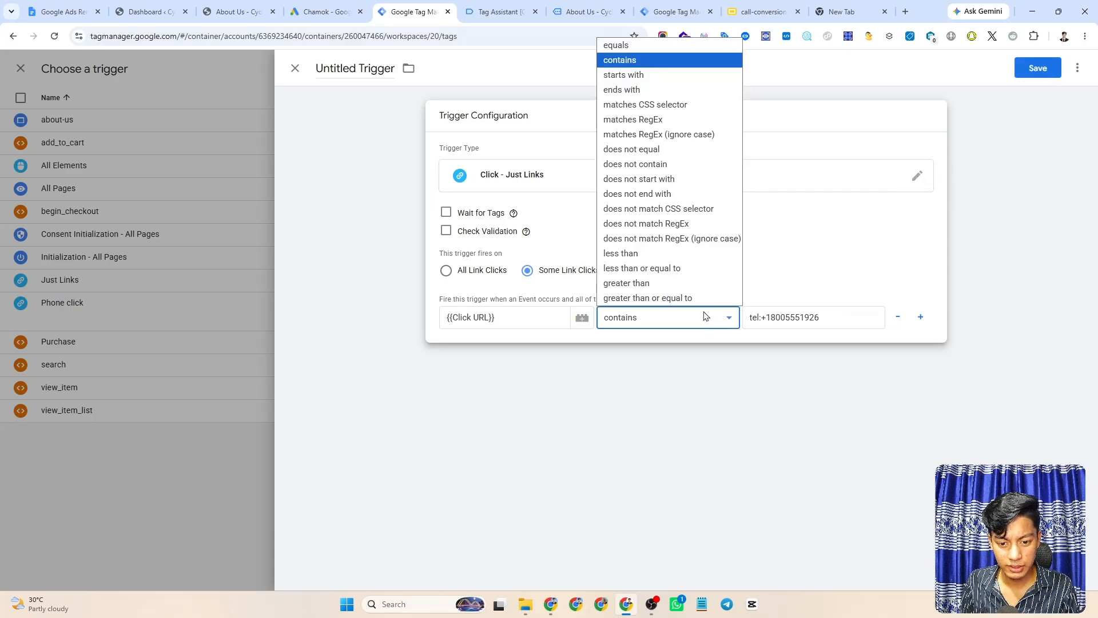
pyautogui.click(625, 46)
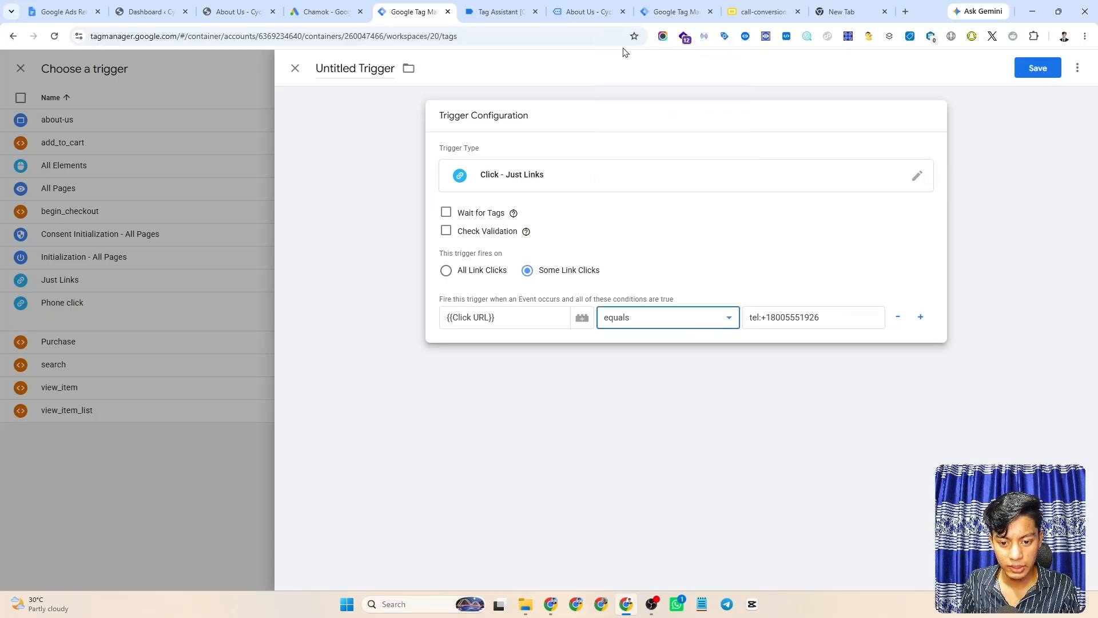
# - Save the new trigger under the name Phone Click
pyautogui.click(1034, 69)
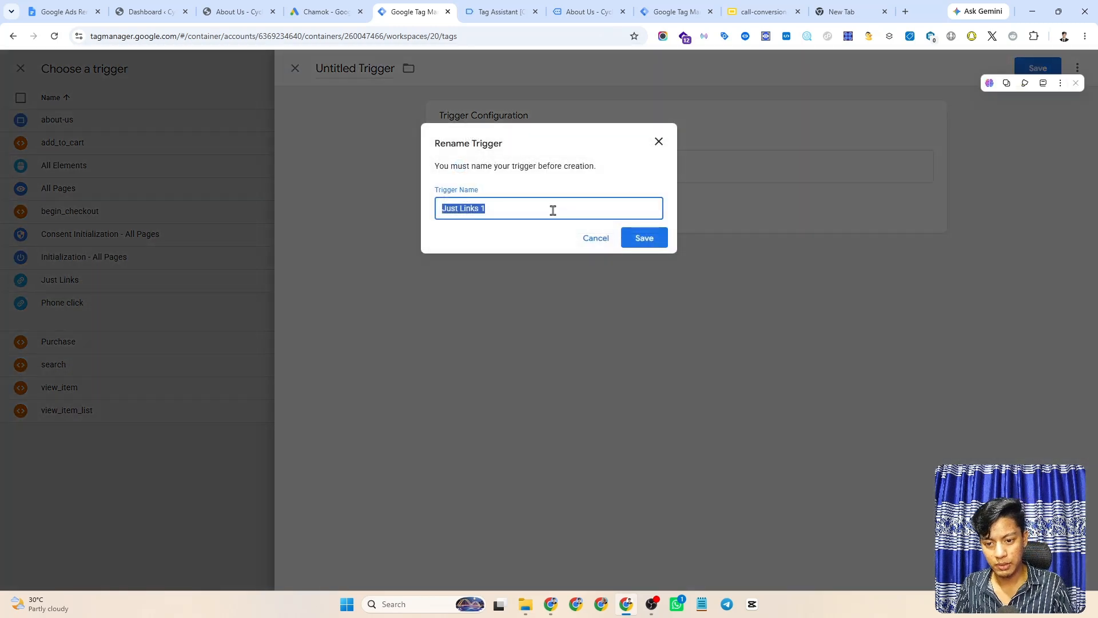
pyautogui.tripleClick(553, 211)
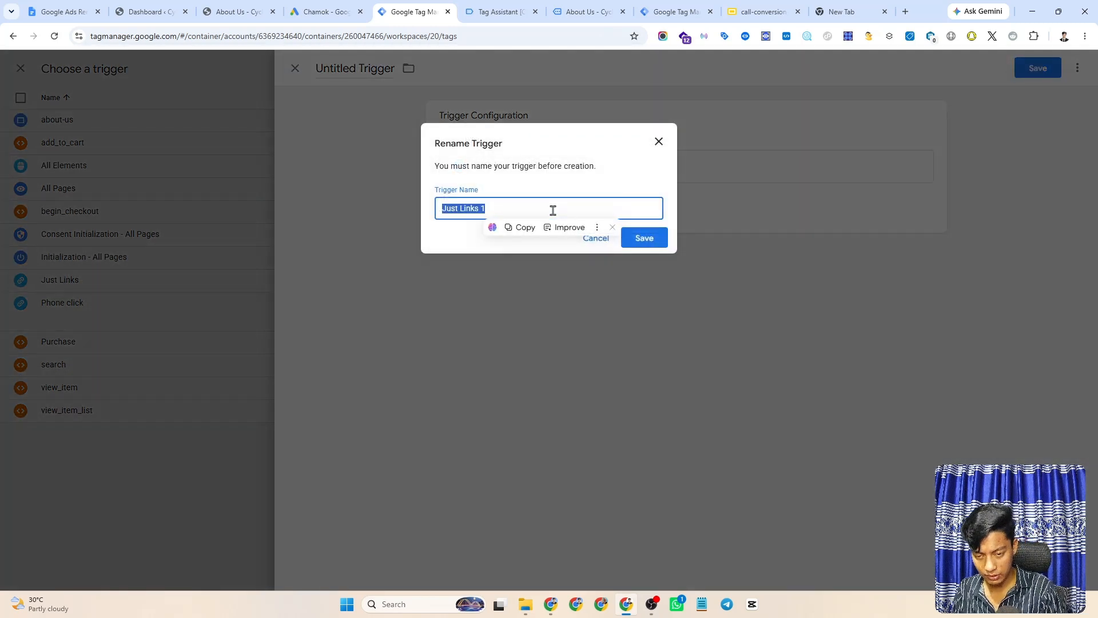
pyautogui.write('Phone Click')
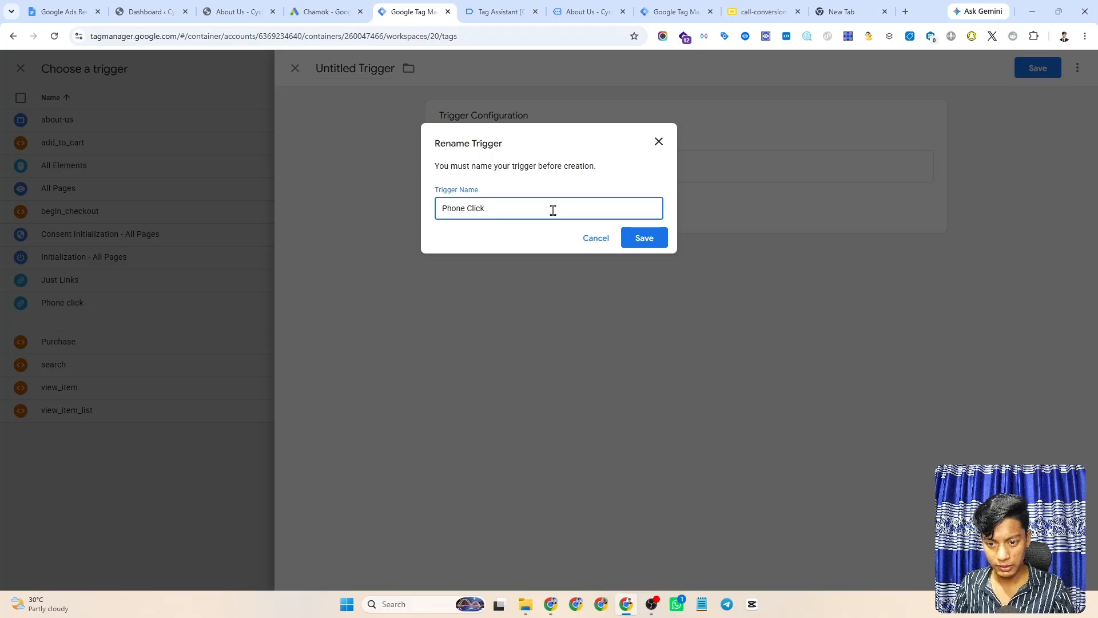
pyautogui.click(645, 239)
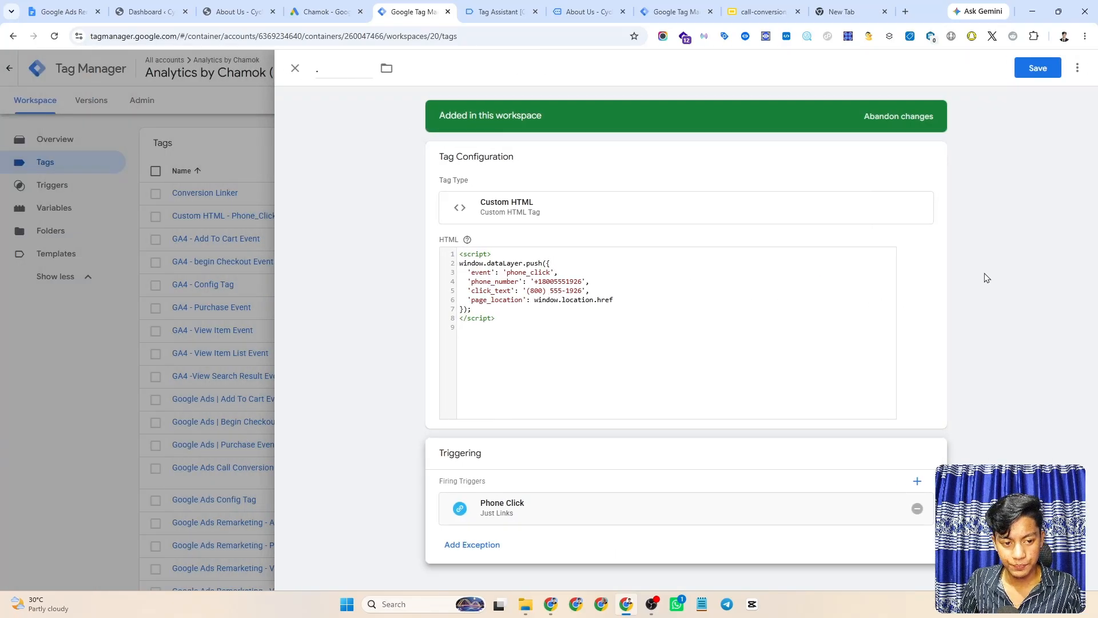
# - Replace the placeholder tag name with 'cHTML - For Click to Call' and save the tag
pyautogui.click(662, 331)
pyautogui.click(355, 72)
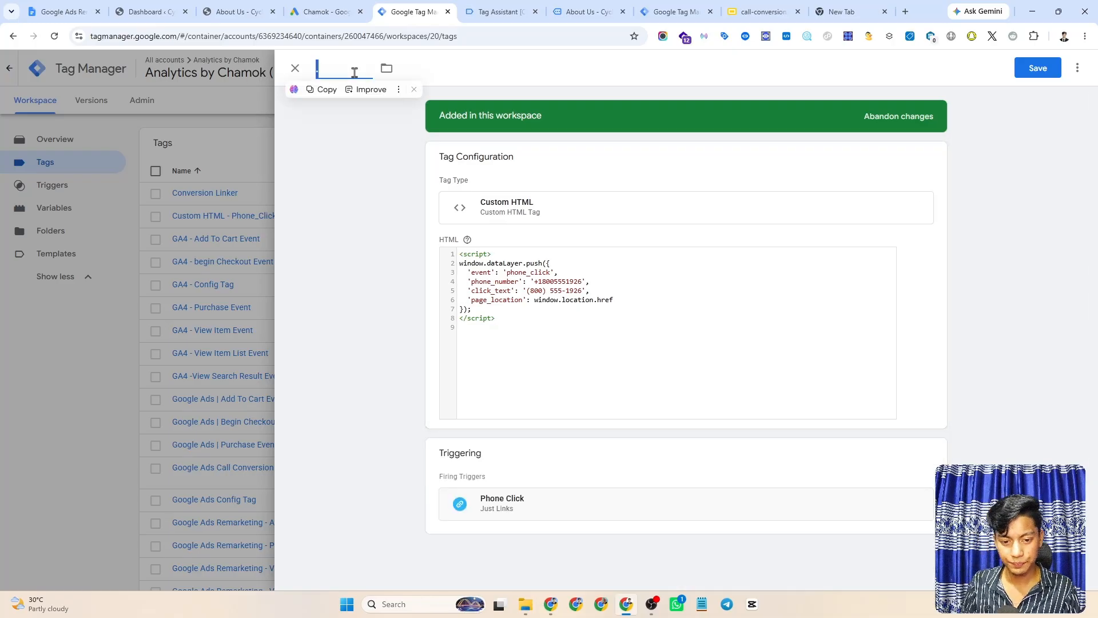
pyautogui.click(564, 275)
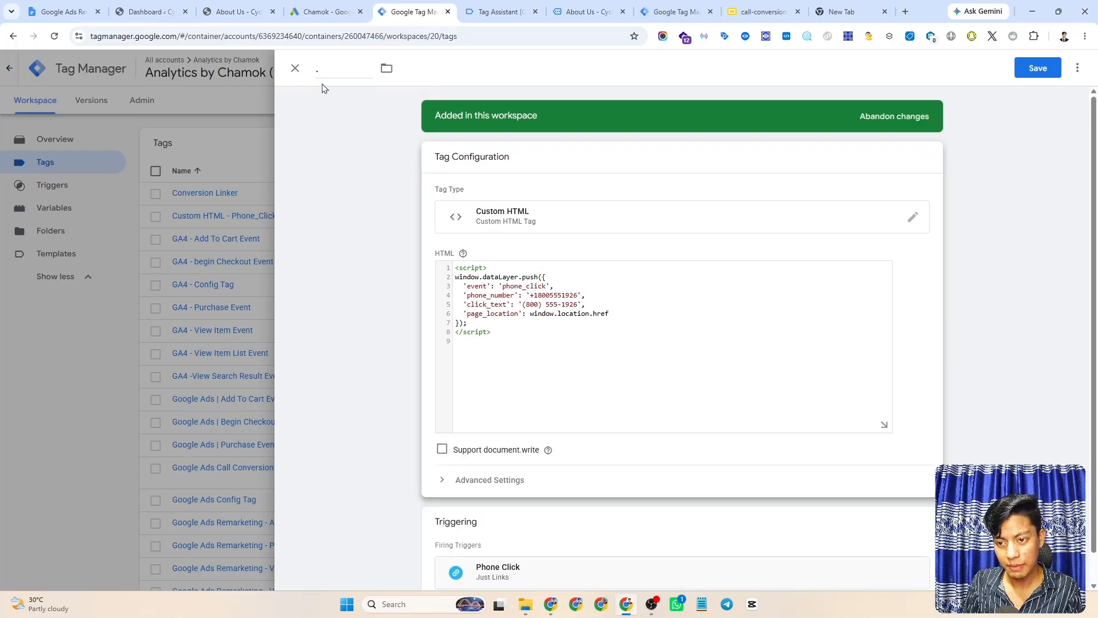
pyautogui.click(335, 70)
pyautogui.press('BackSpace')
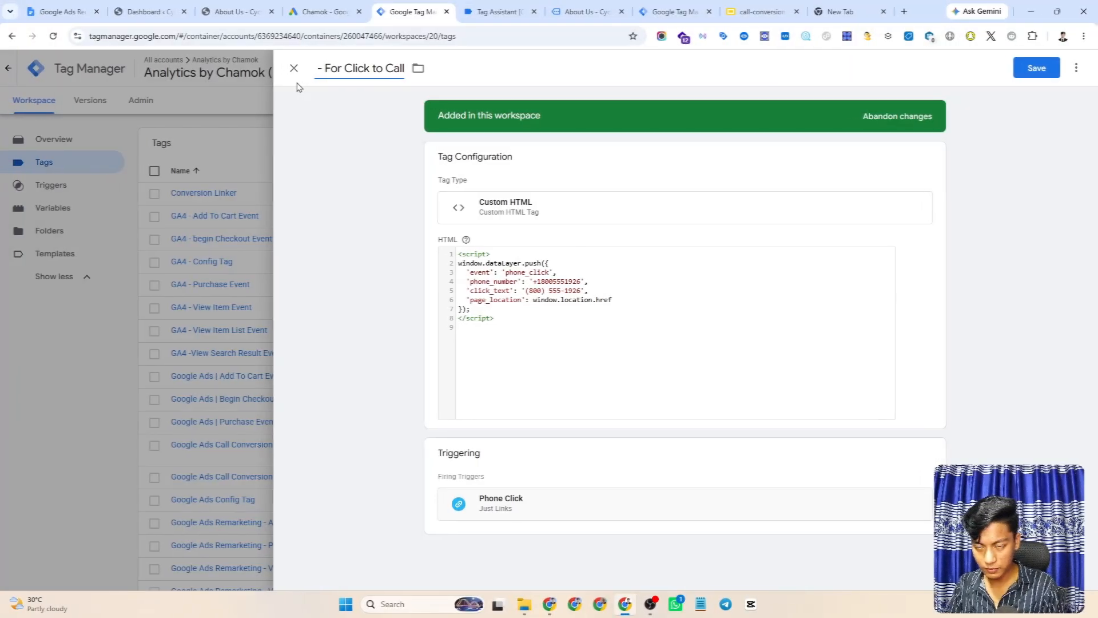
pyautogui.write('C - For Click to Call')
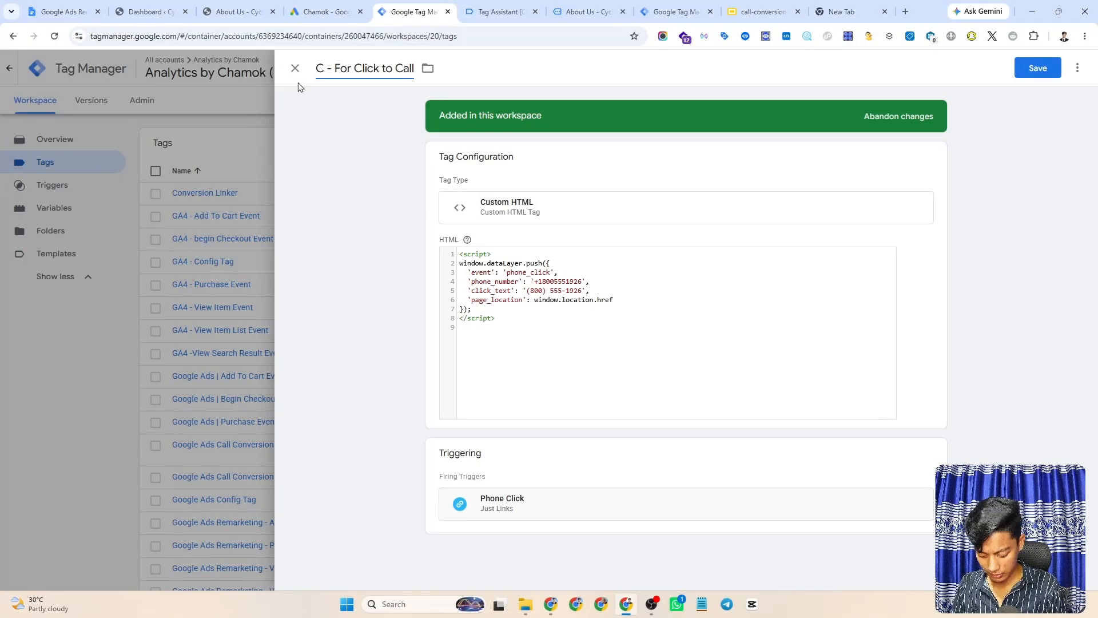
pyautogui.press('BackSpace')
pyautogui.write('cHT')
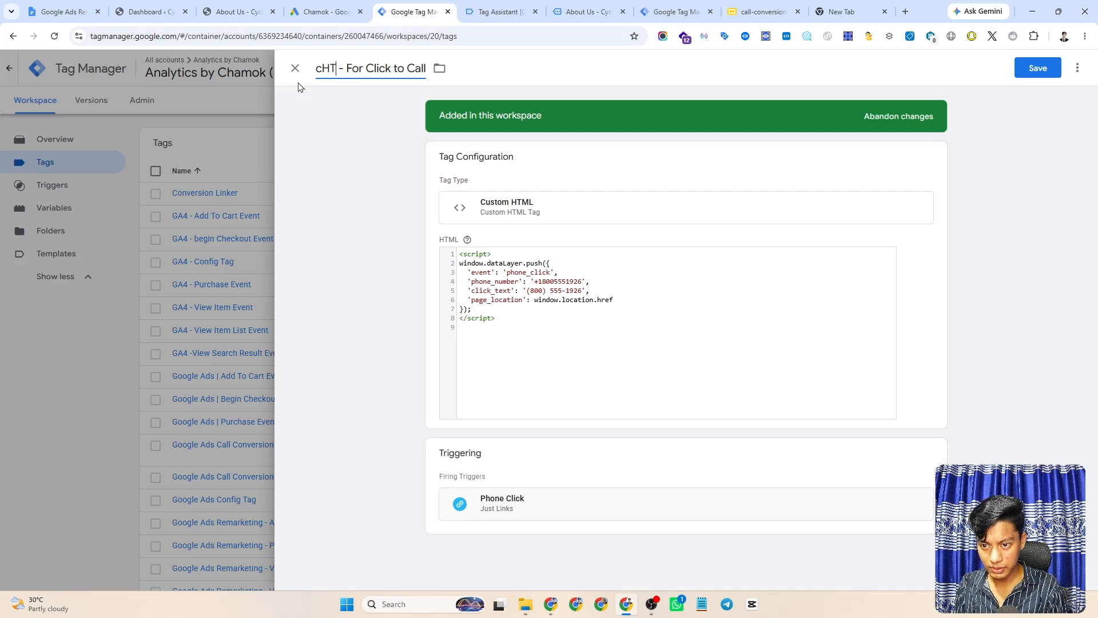
pyautogui.write('ML')
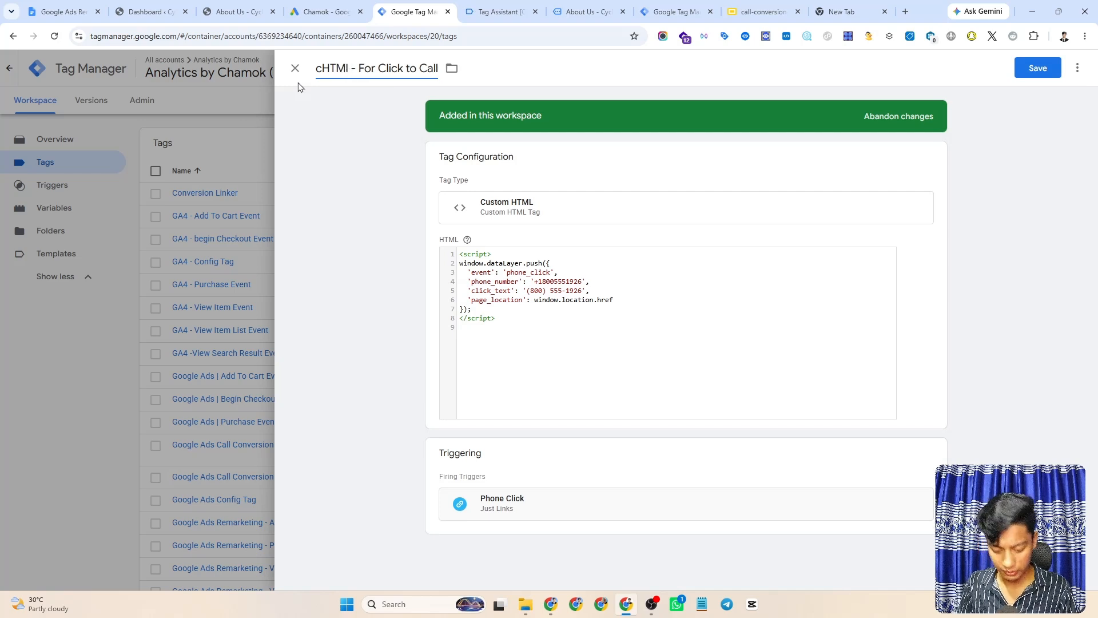
pyautogui.press('BackSpace')
pyautogui.write('L')
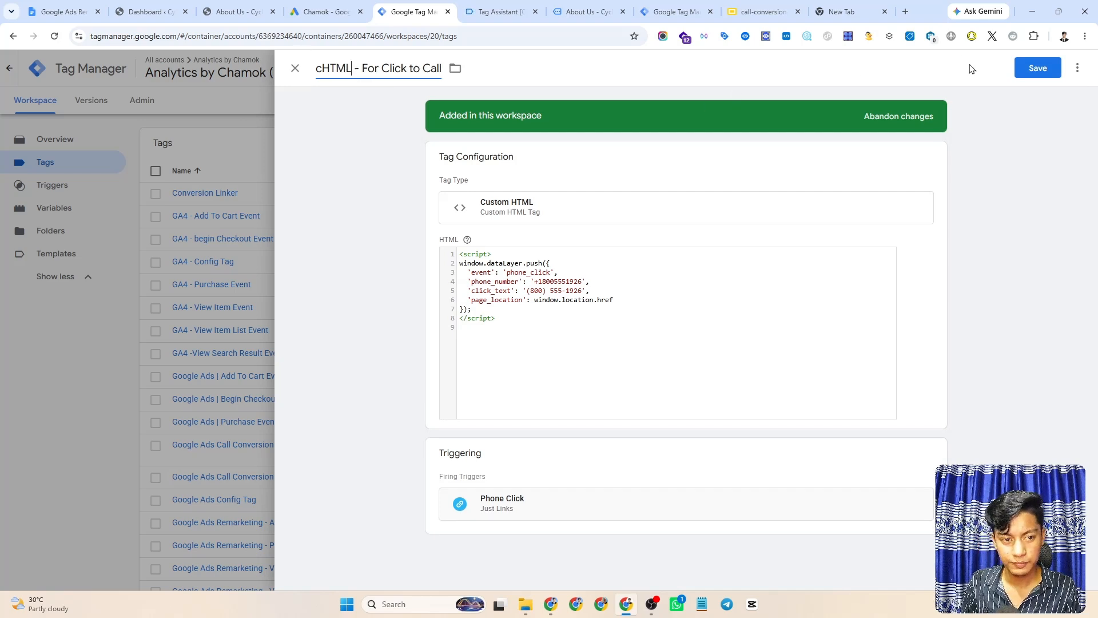
pyautogui.click(1037, 68)
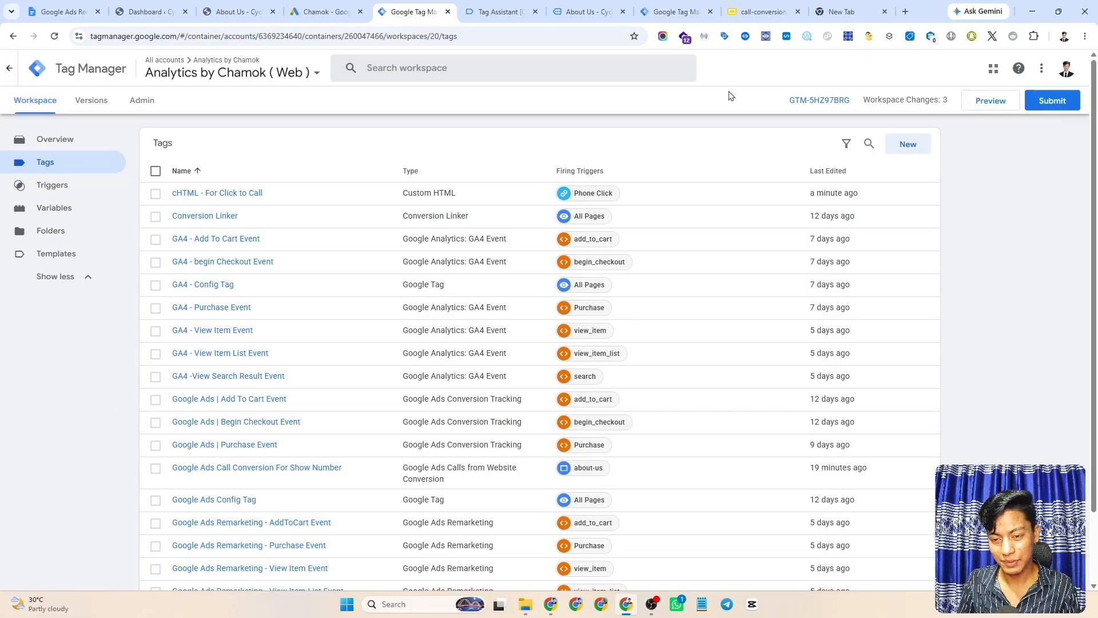
# - Publish the three pending changes without a version description, then launch Preview from Tags
pyautogui.click(1053, 105)
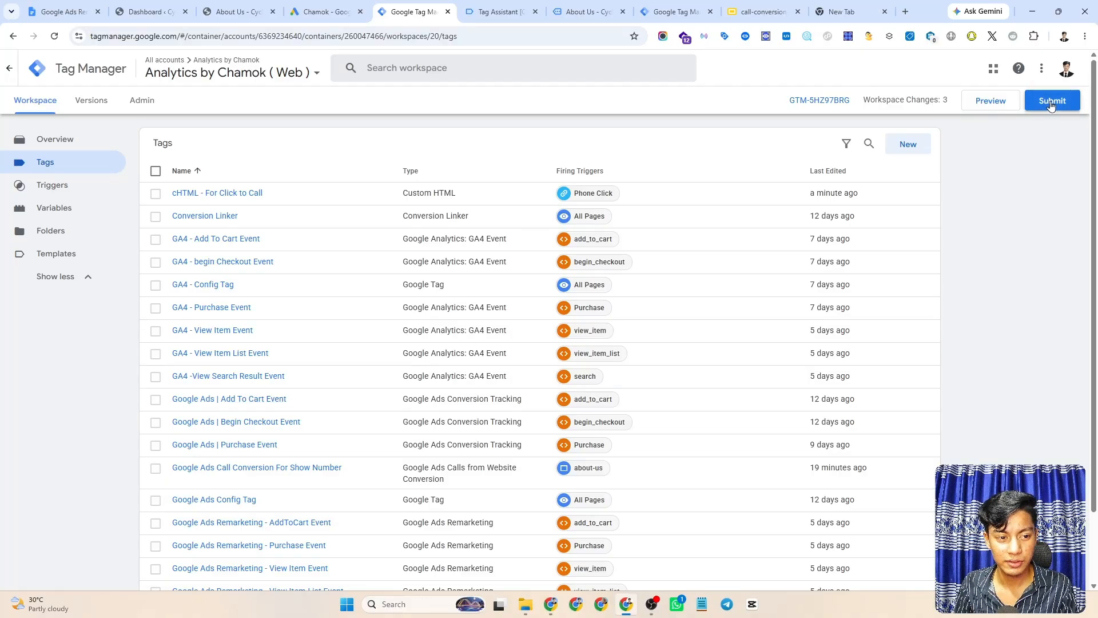
pyautogui.click(1056, 67)
pyautogui.click(716, 401)
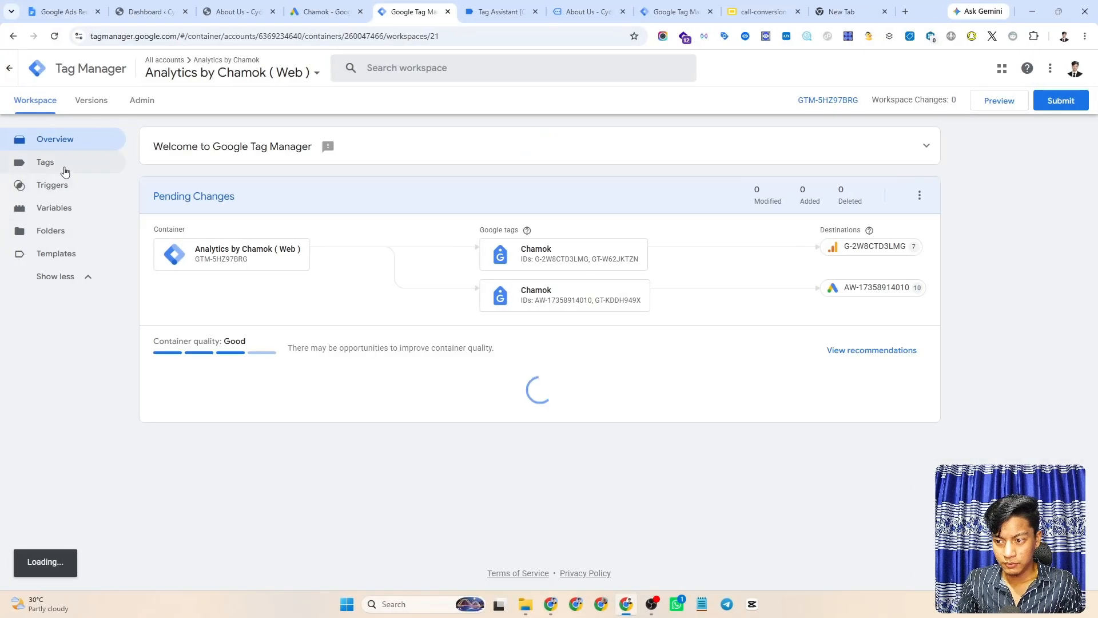
pyautogui.click(62, 165)
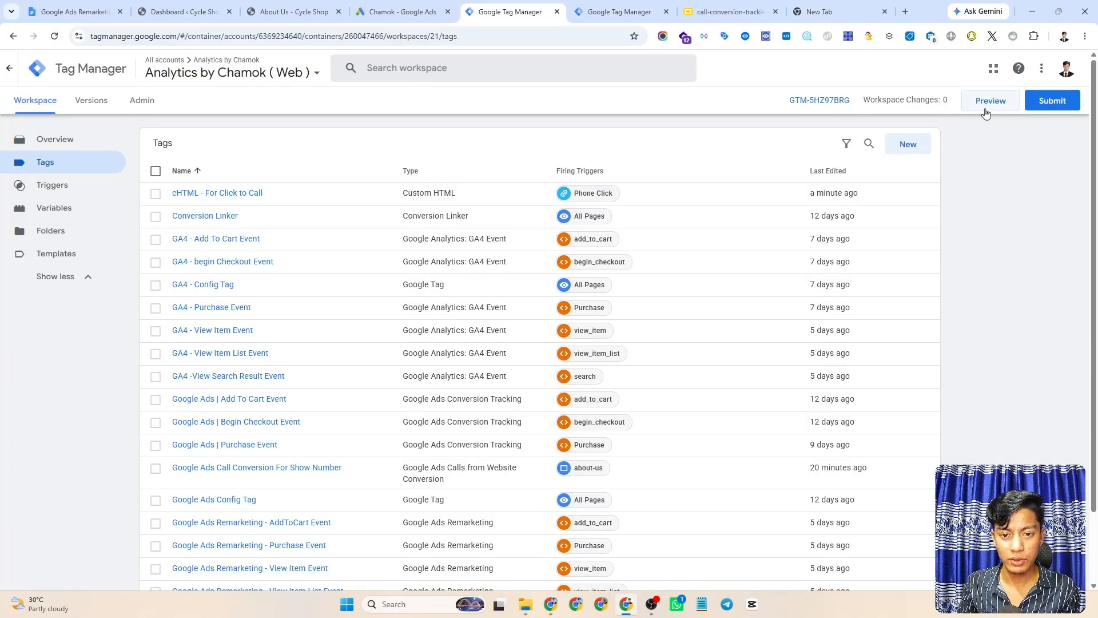
pyautogui.click(982, 106)
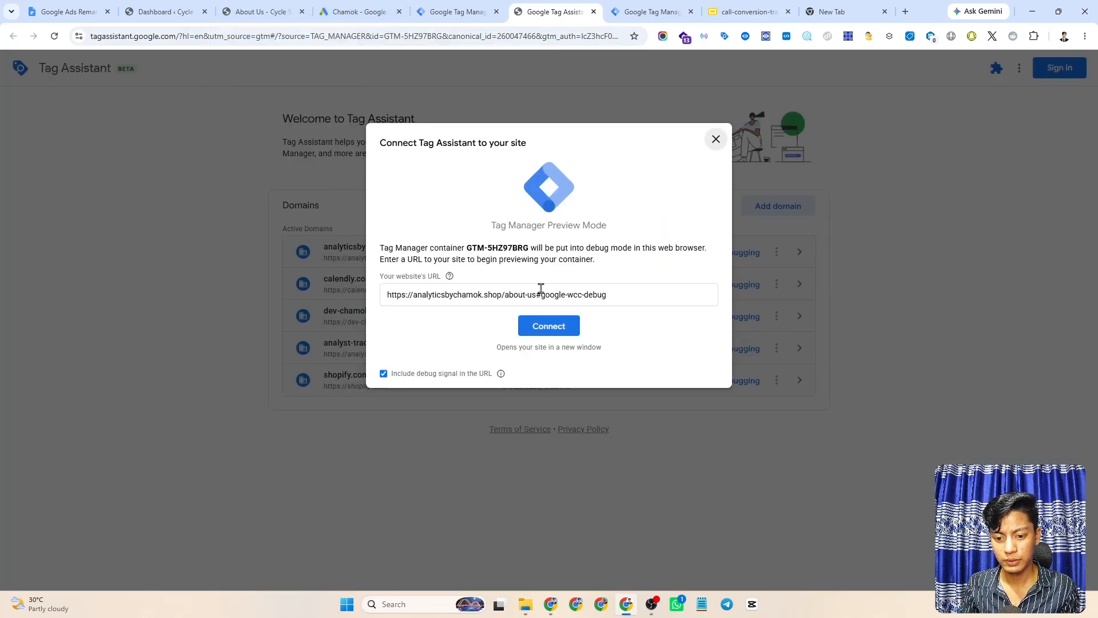
# - Trim #google-wcc-debug from the /about-us URL and connect Tag Assistant
pyautogui.click(502, 294)
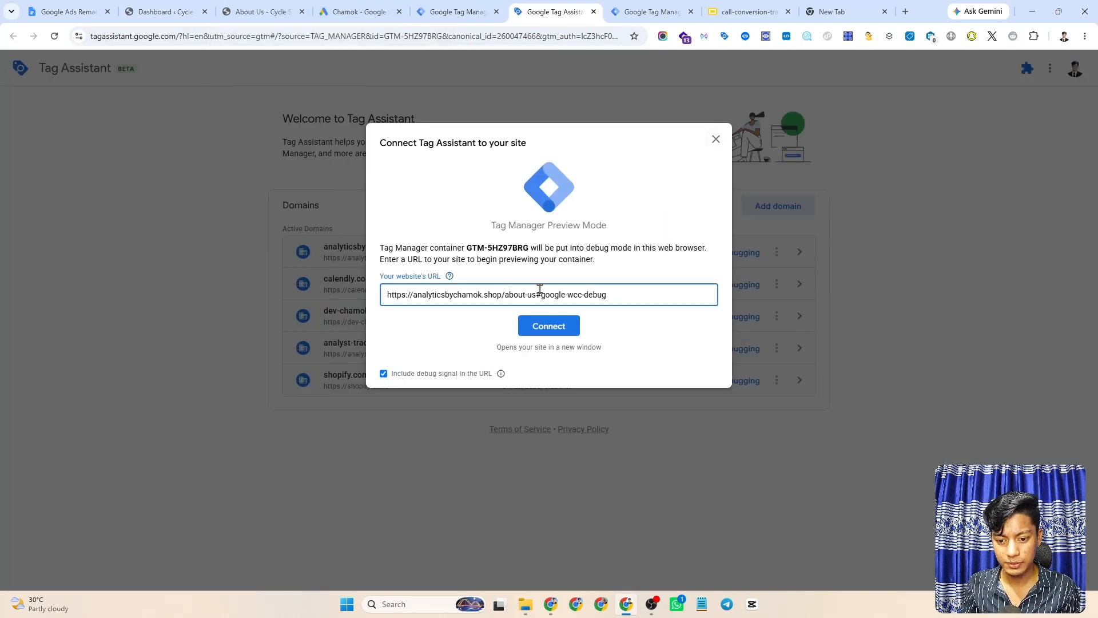
pyautogui.moveTo(540, 291); pyautogui.dragTo(620, 297)
pyautogui.press('BackSpace')
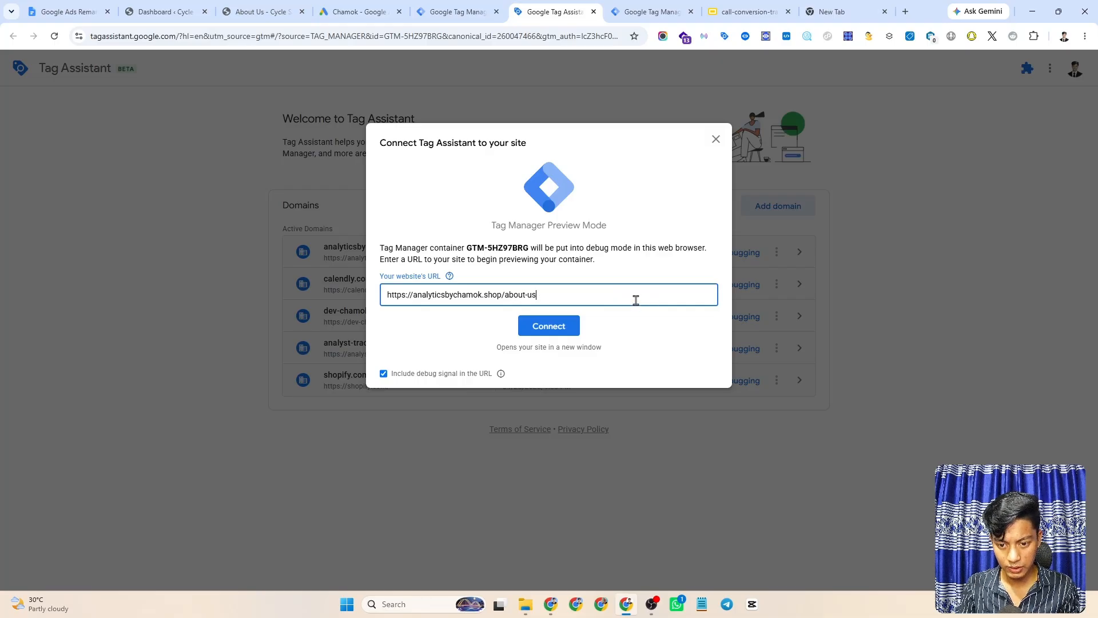
pyautogui.click(549, 326)
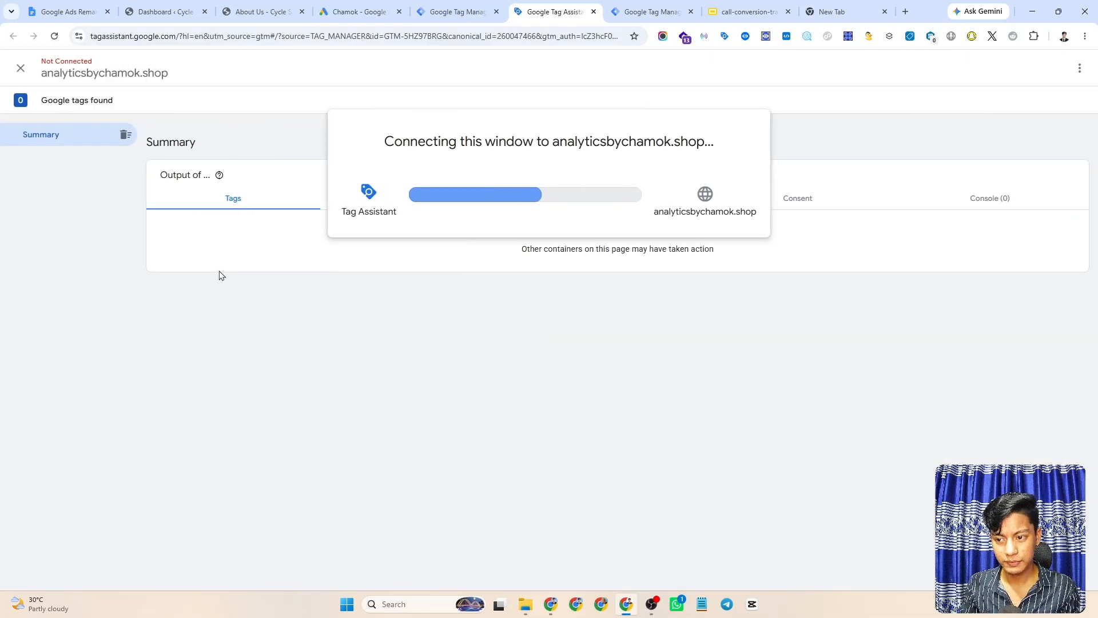
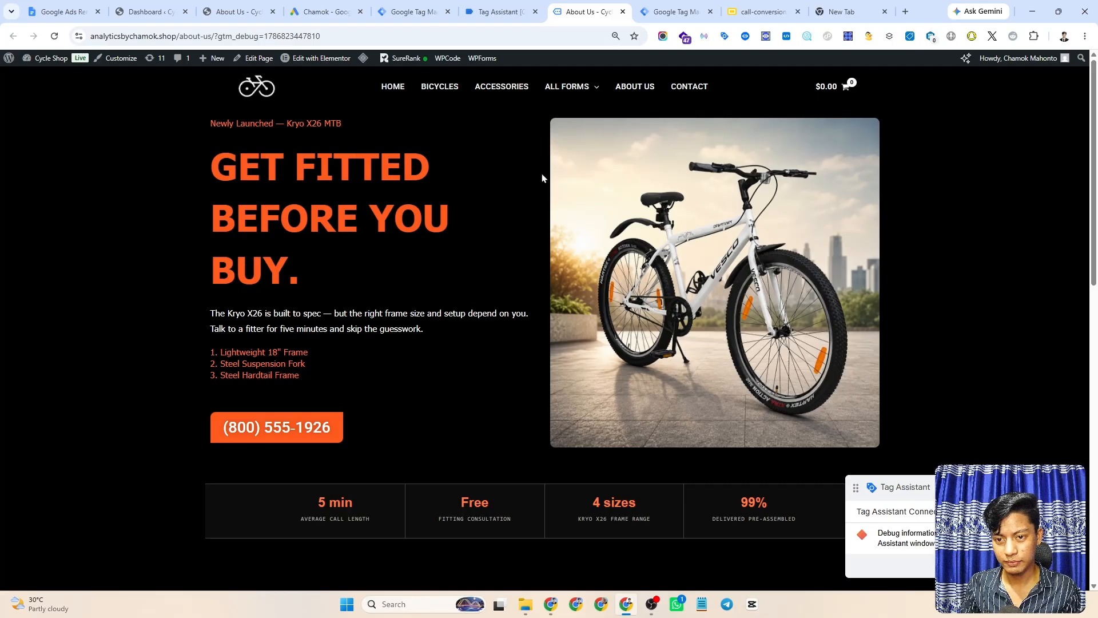
# - Test-click the orange click-to-call number on the About Us page, then bring up Tag Assistant
pyautogui.scroll(-6, 393, 187)
pyautogui.scroll(6, 498, 238)
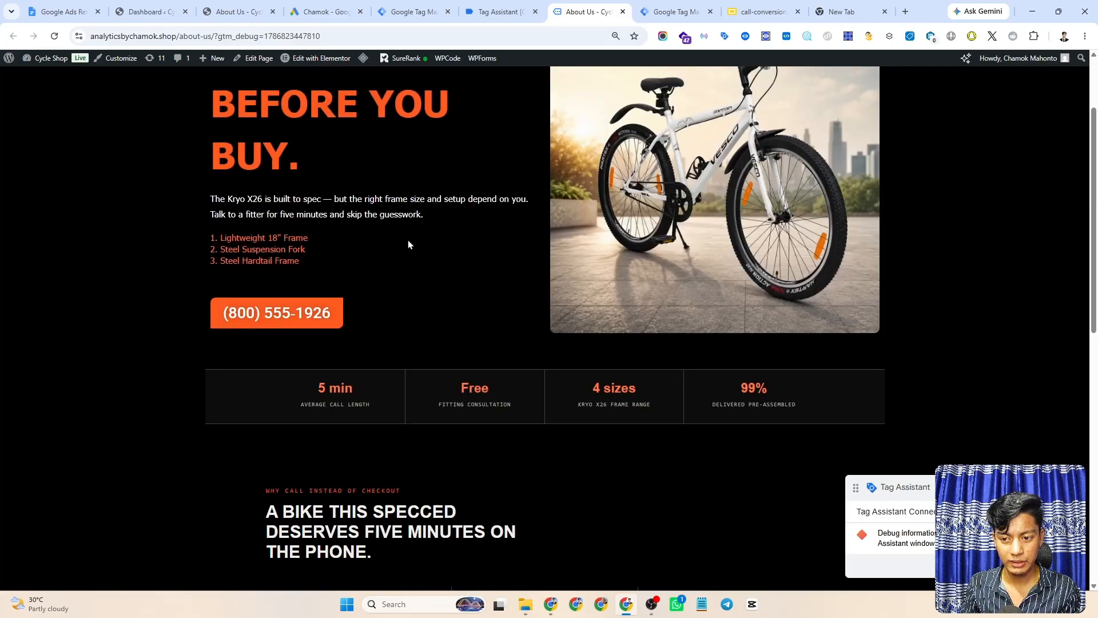
pyautogui.moveTo(933, 495); pyautogui.dragTo(912, 344)
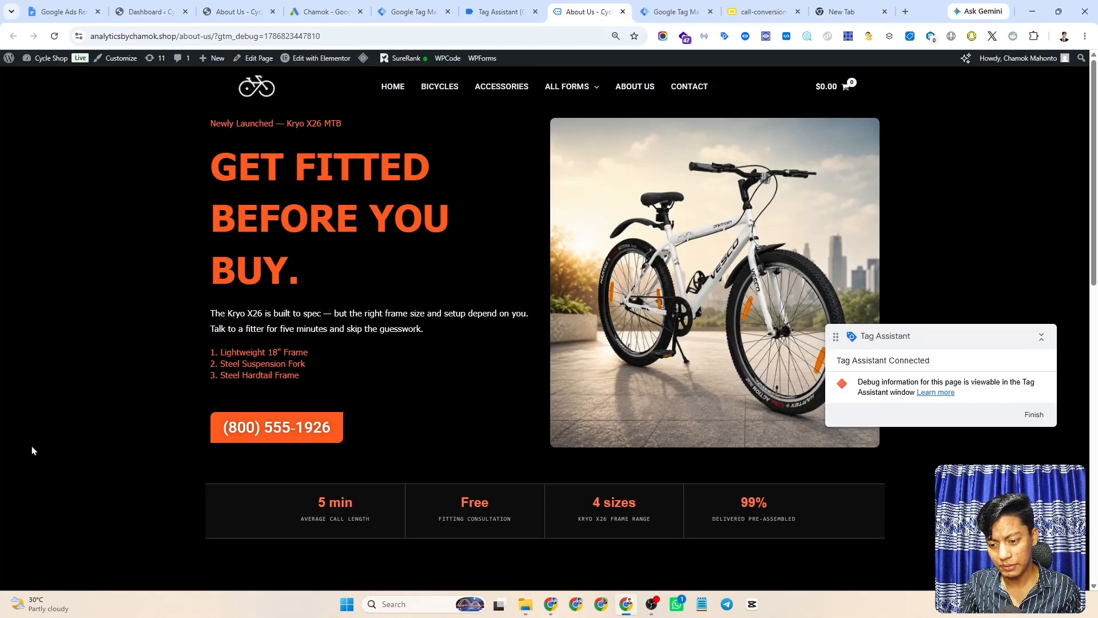
pyautogui.click(273, 432)
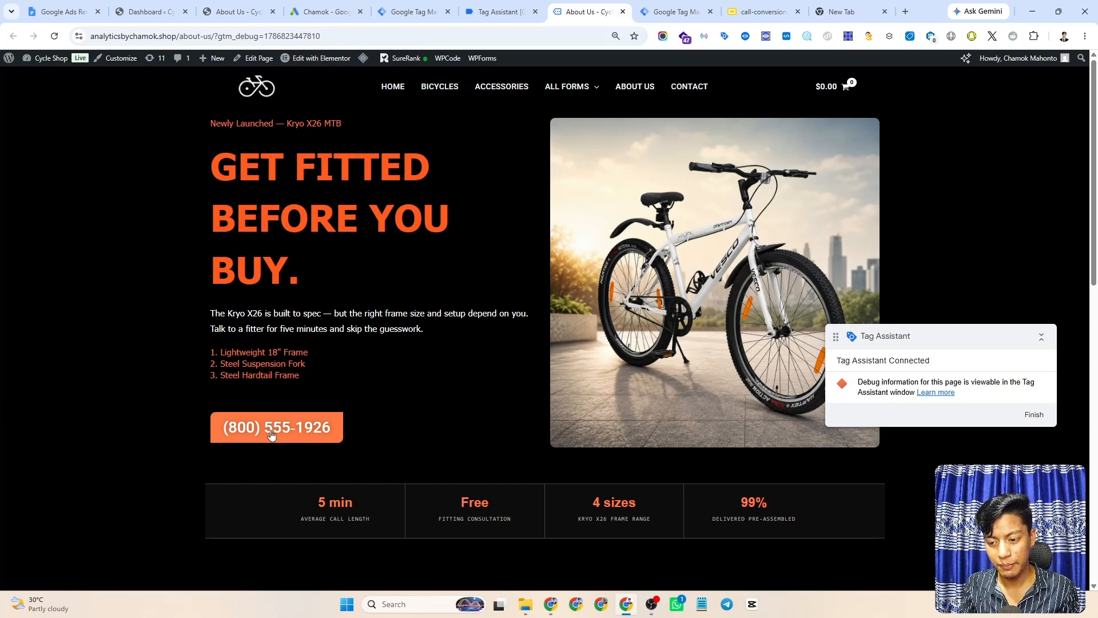
pyautogui.click(472, 7)
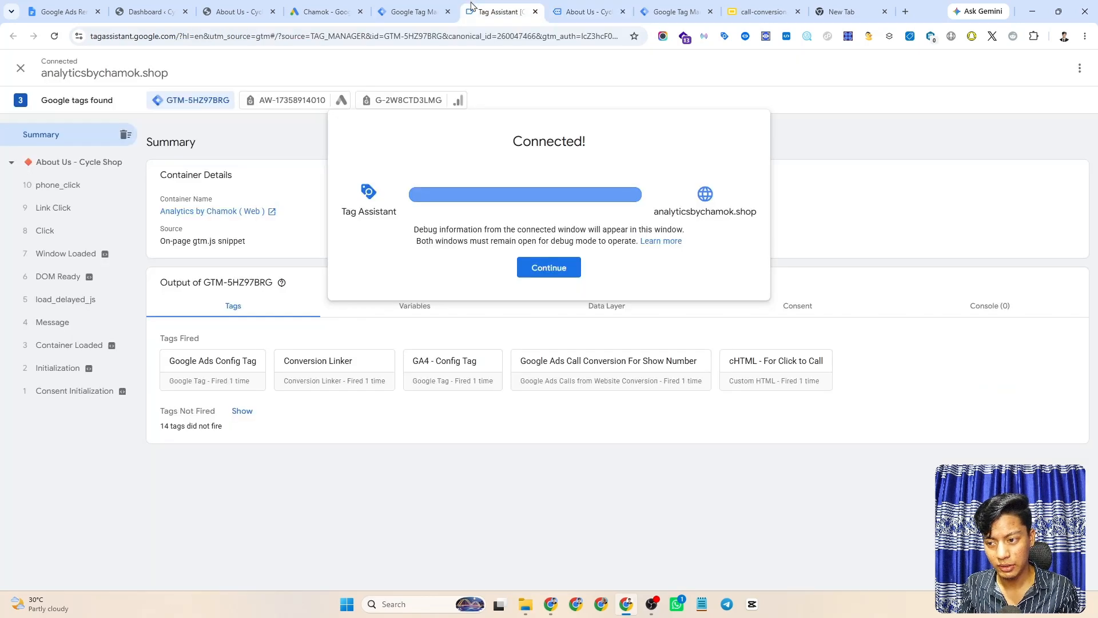
# - Inspect the phone_click event's data layer push: phone_number, click_text and page_location keys
pyautogui.click(535, 271)
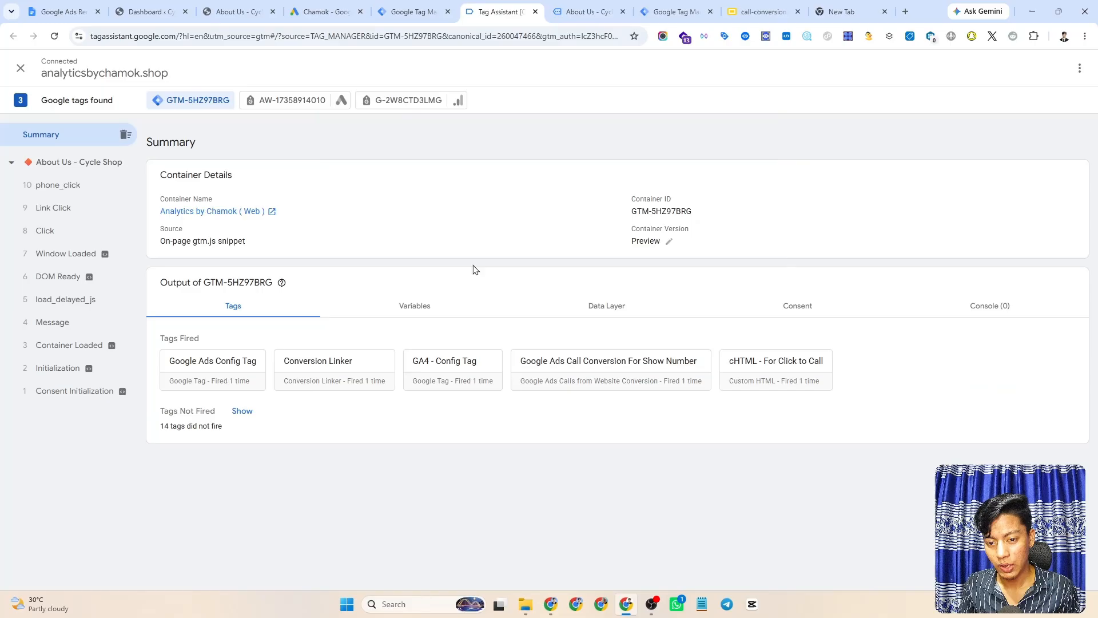
pyautogui.click(77, 193)
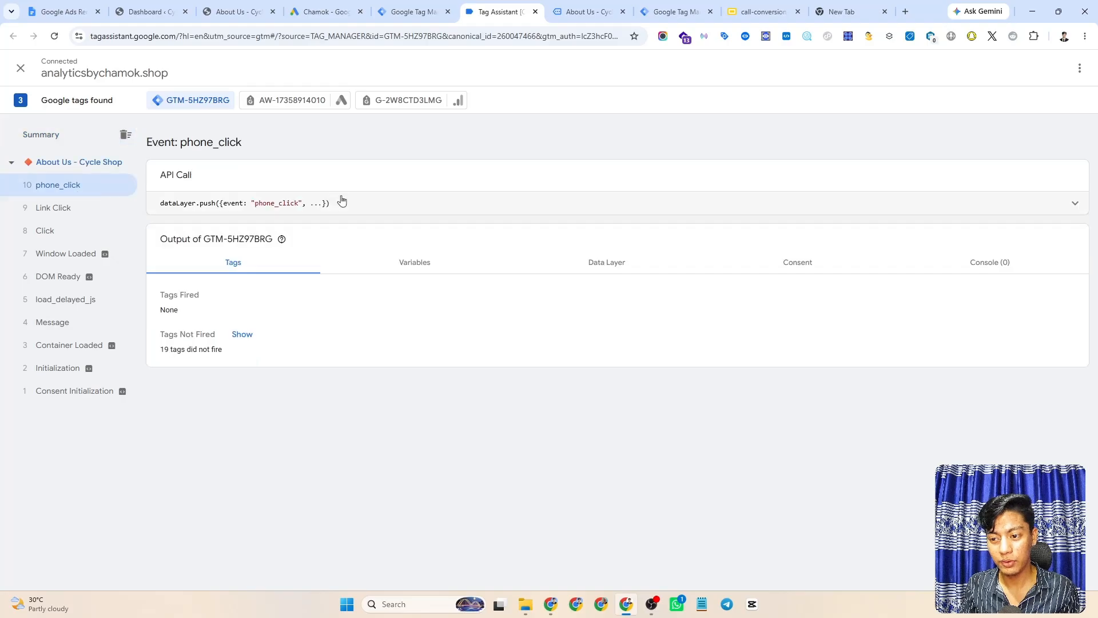
pyautogui.click(475, 214)
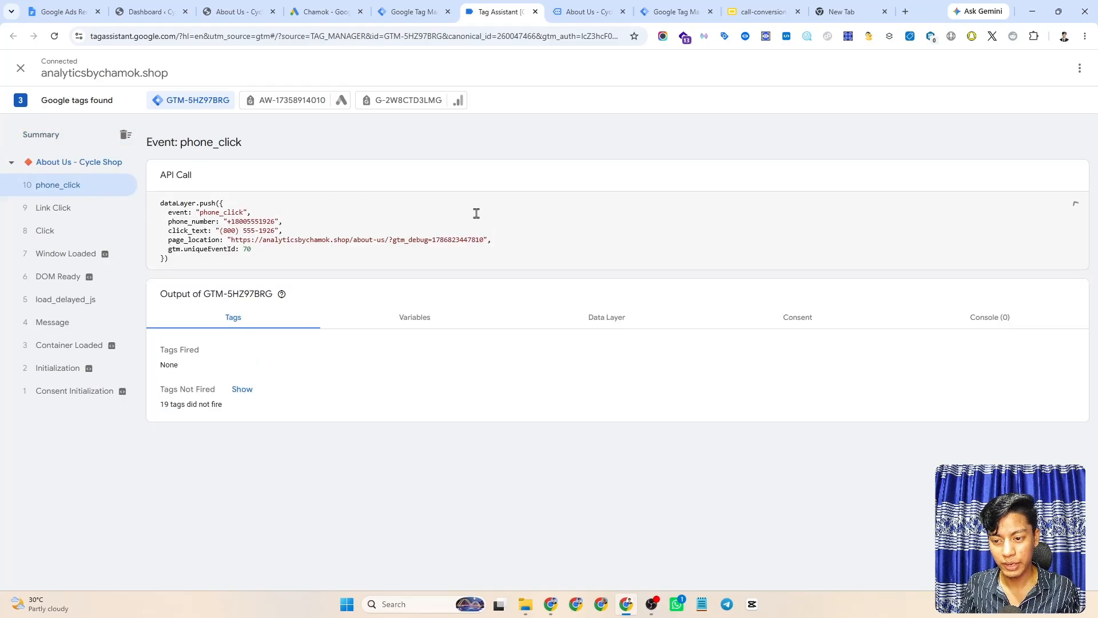
pyautogui.doubleClick(184, 222)
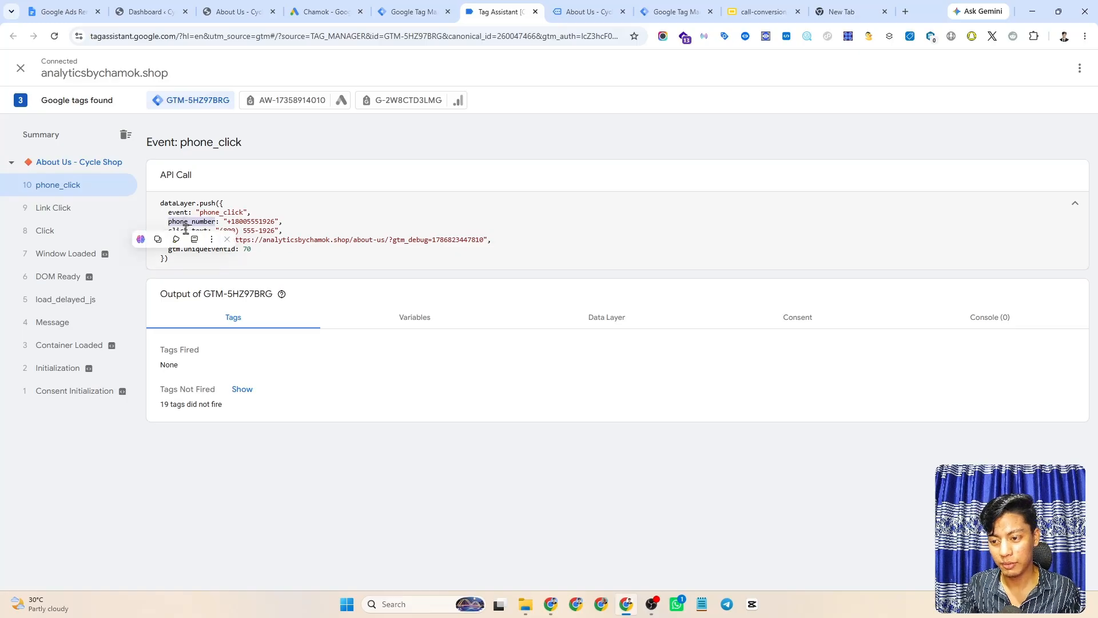
pyautogui.doubleClick(184, 230)
pyautogui.click(284, 232)
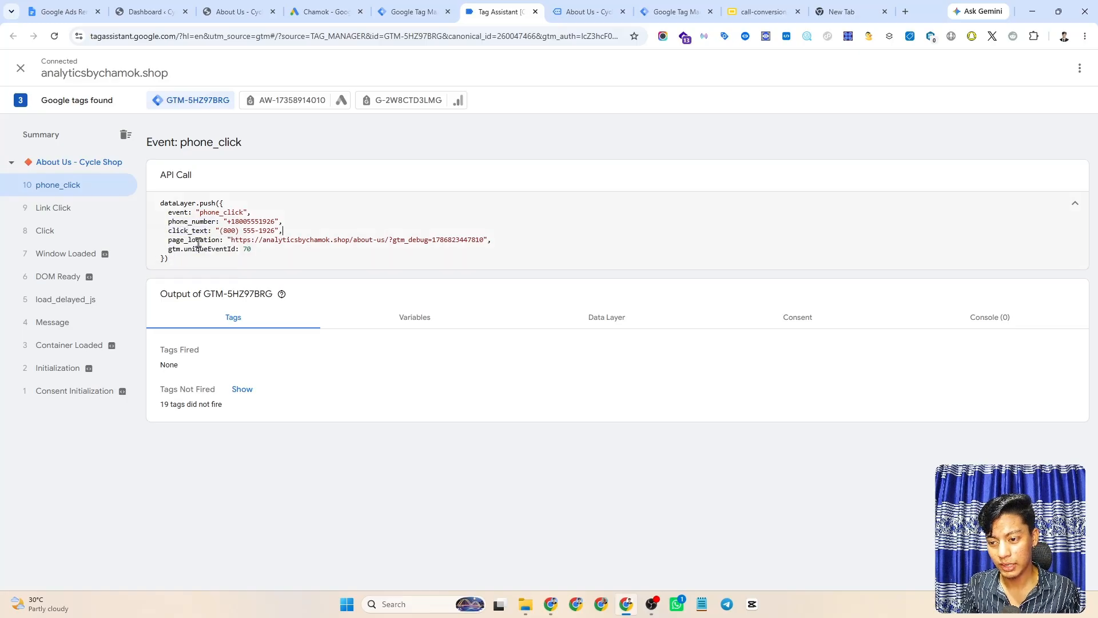
pyautogui.doubleClick(187, 243)
pyautogui.click(348, 224)
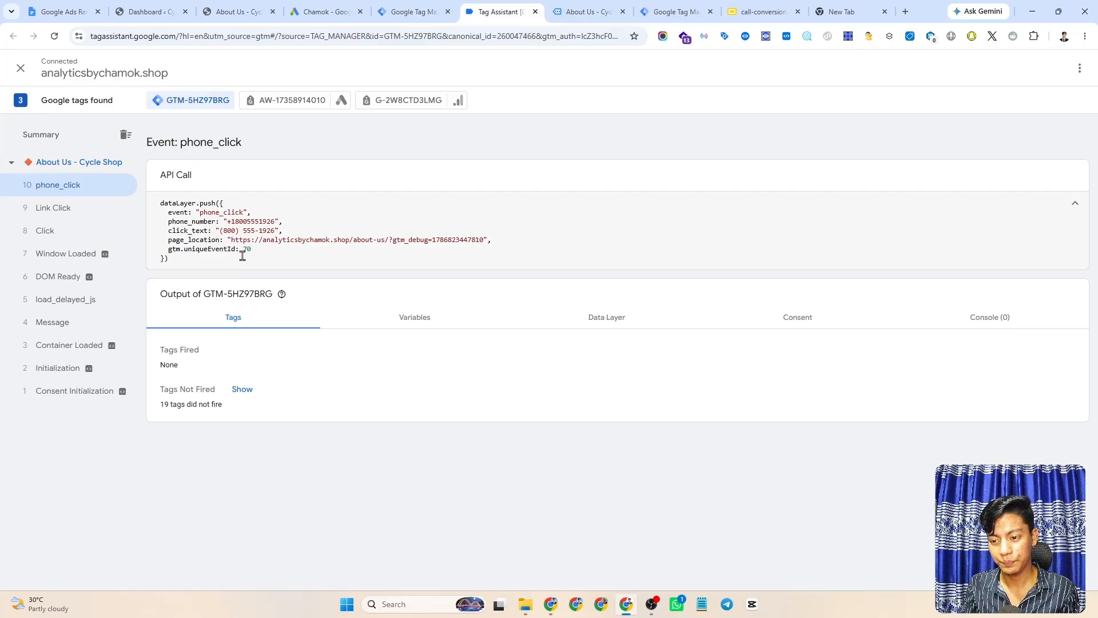
pyautogui.moveTo(286, 253); pyautogui.dragTo(153, 200)
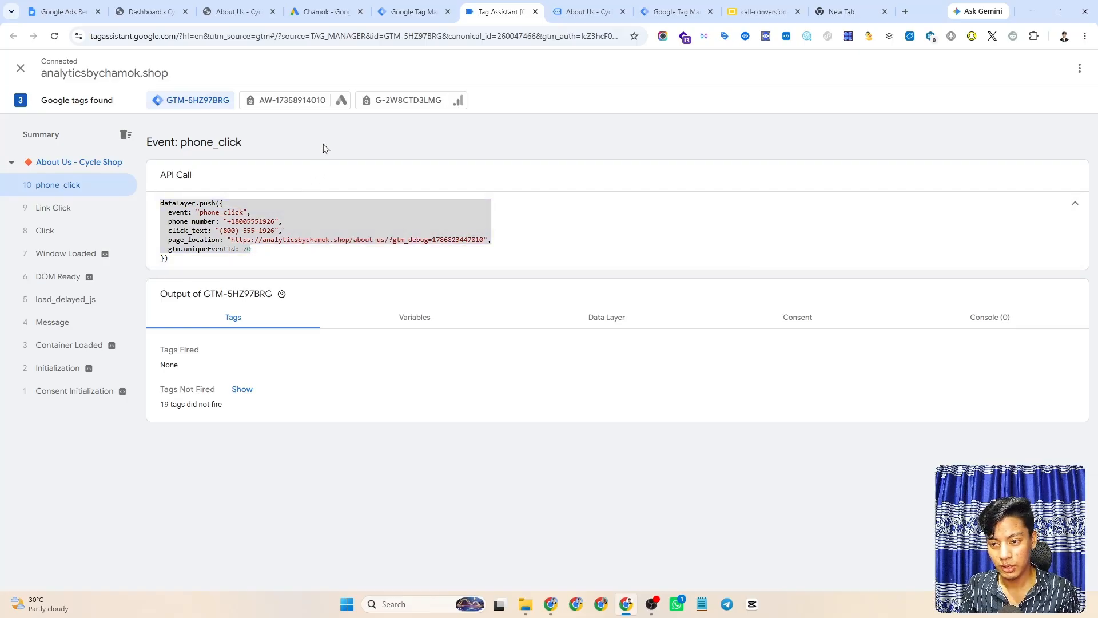
# - Compare the phone_click event name against the 'cHTML - For Click to Call' tag code, then return to Tags
pyautogui.click(412, 11)
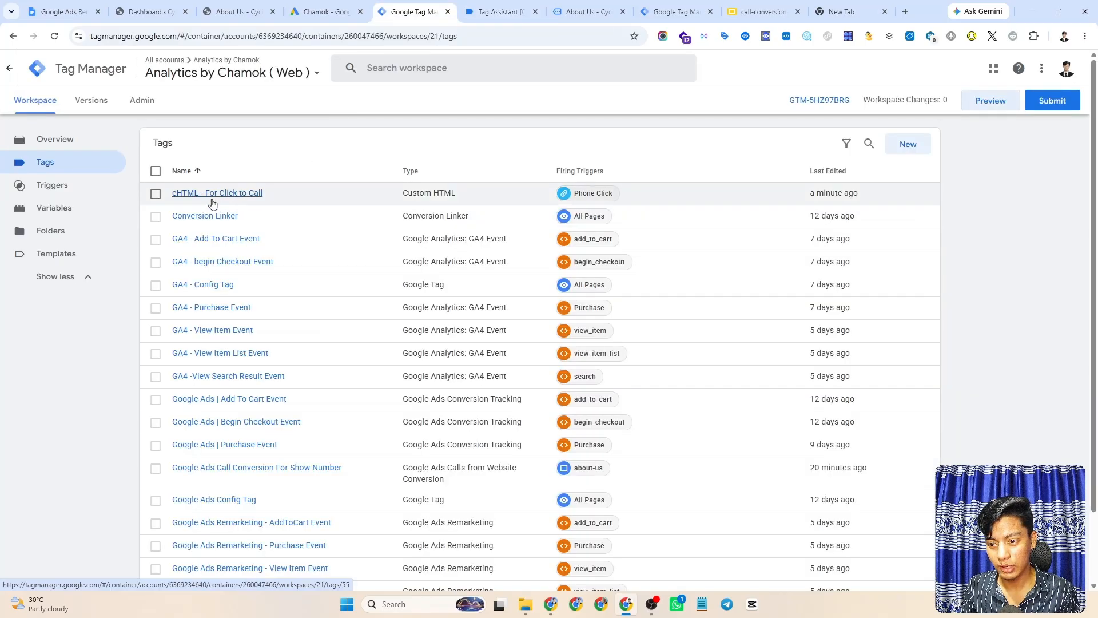
pyautogui.click(184, 198)
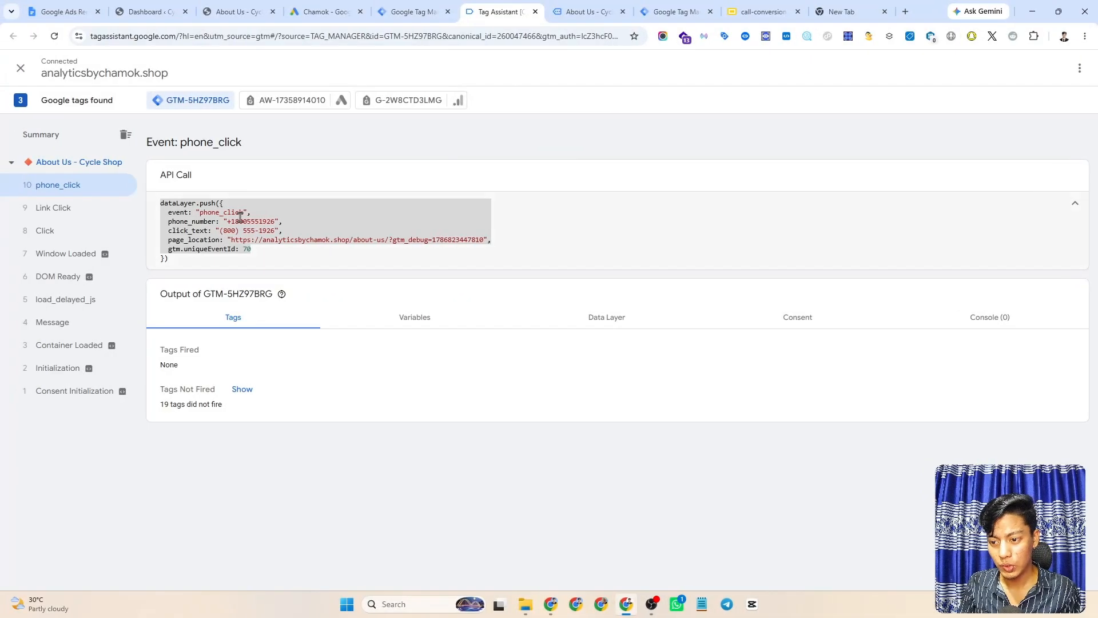
pyautogui.click(224, 217)
pyautogui.doubleClick(213, 213)
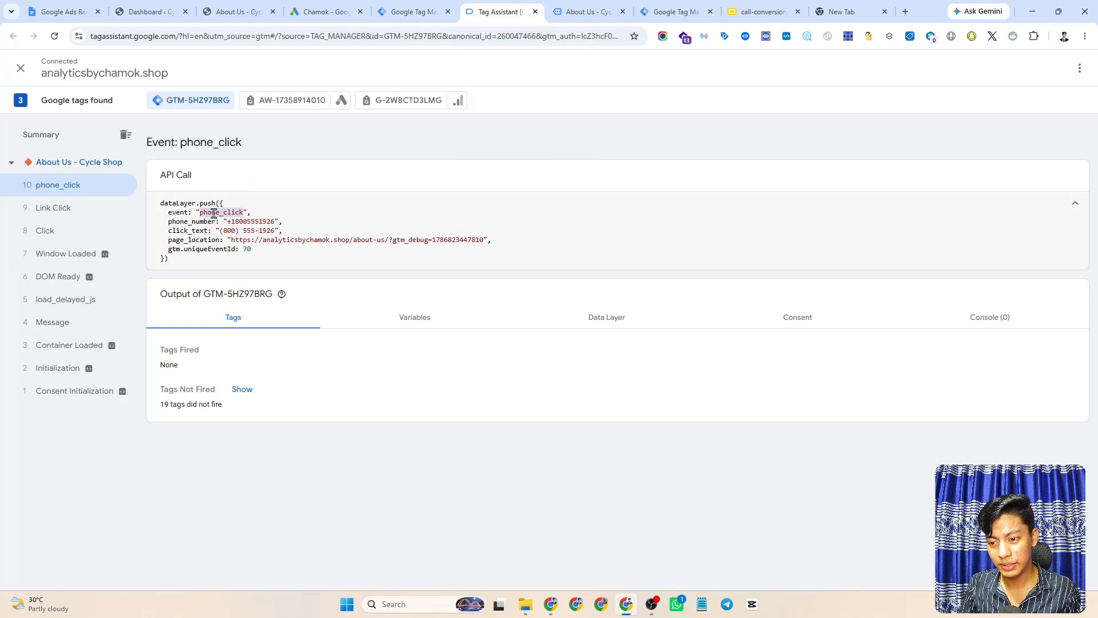
pyautogui.click(357, 231)
pyautogui.click(417, 8)
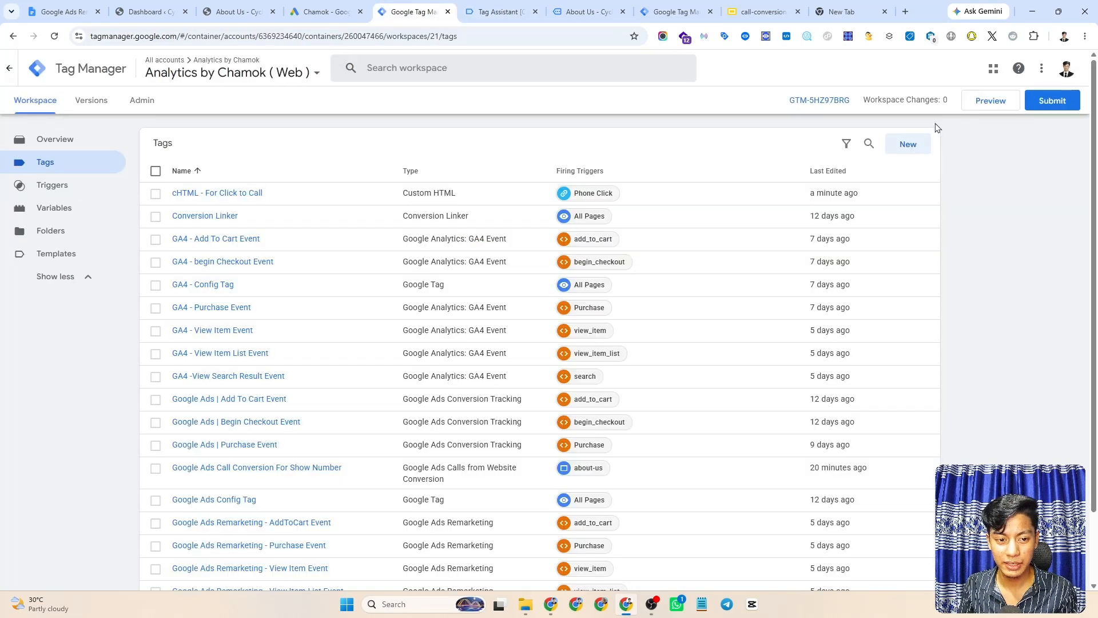
# - Create a Google Ads Conversion Tracking tag with Conversion ID set to the {{-- Conversion id}} variable
pyautogui.click(904, 144)
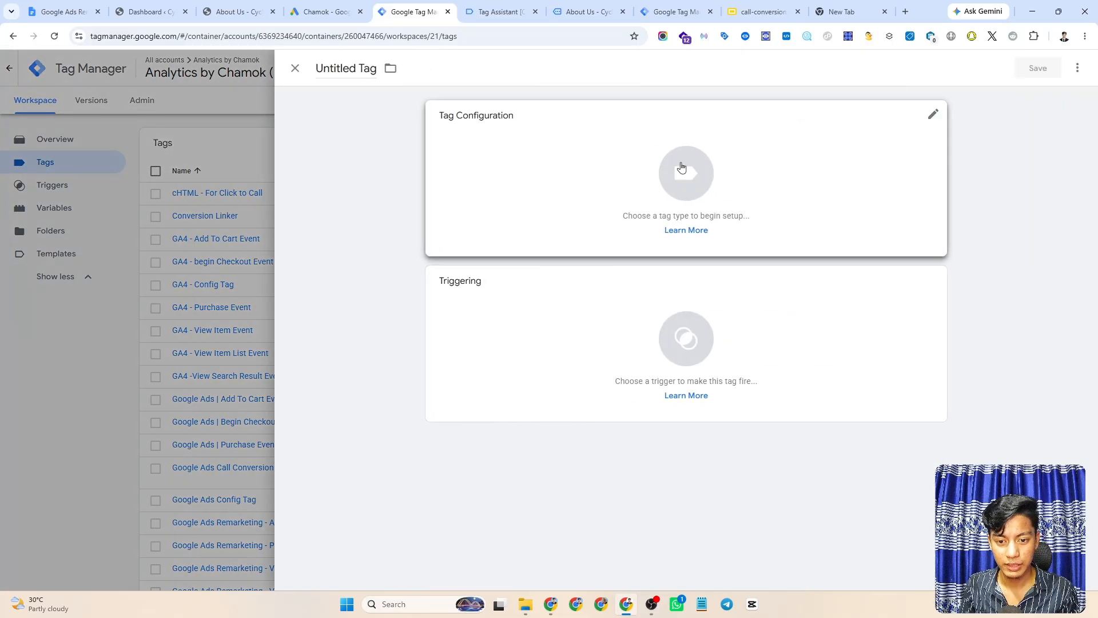
pyautogui.click(662, 169)
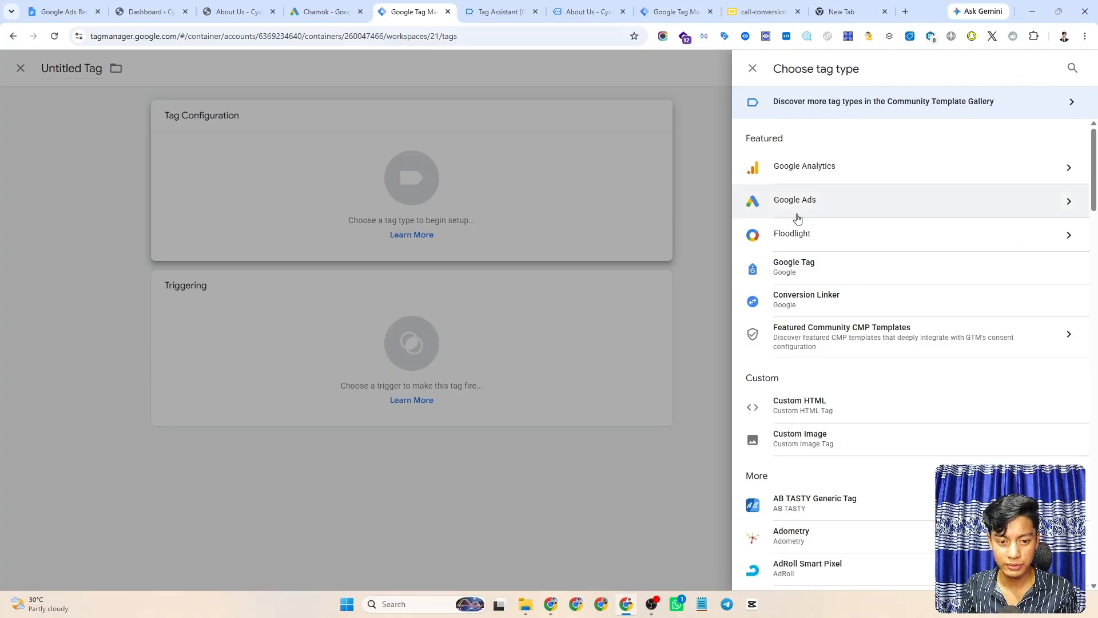
pyautogui.click(849, 205)
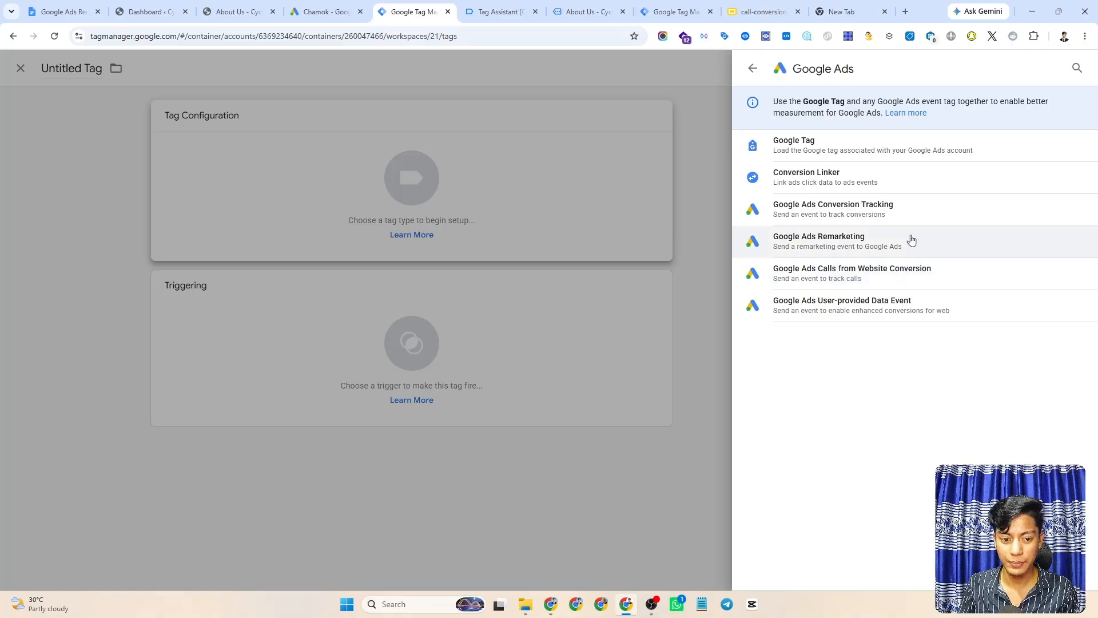
pyautogui.click(829, 215)
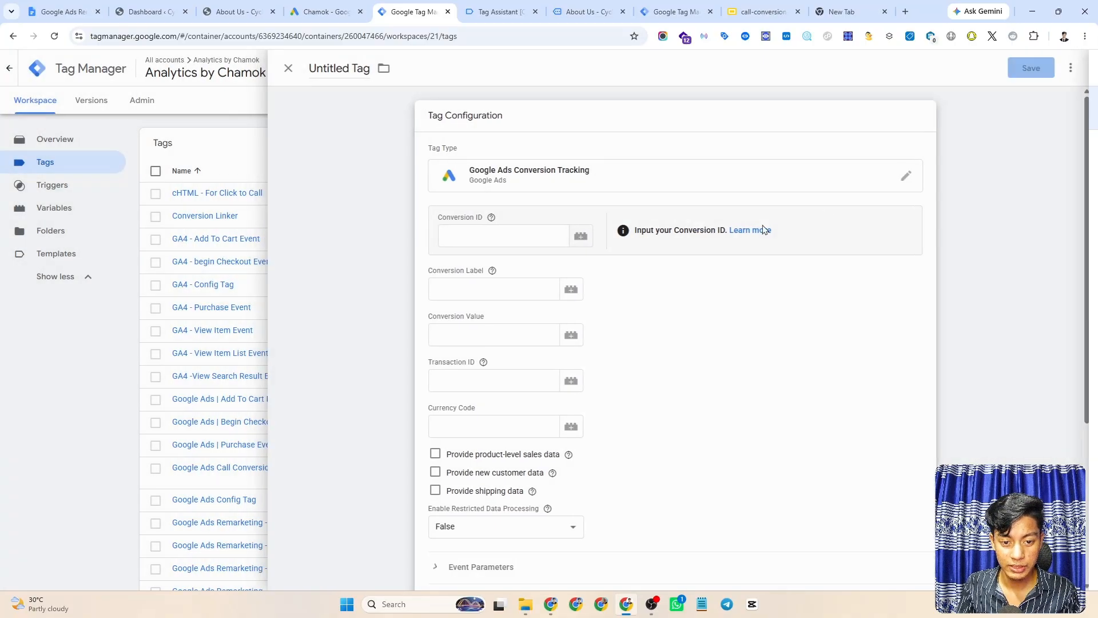
pyautogui.click(470, 224)
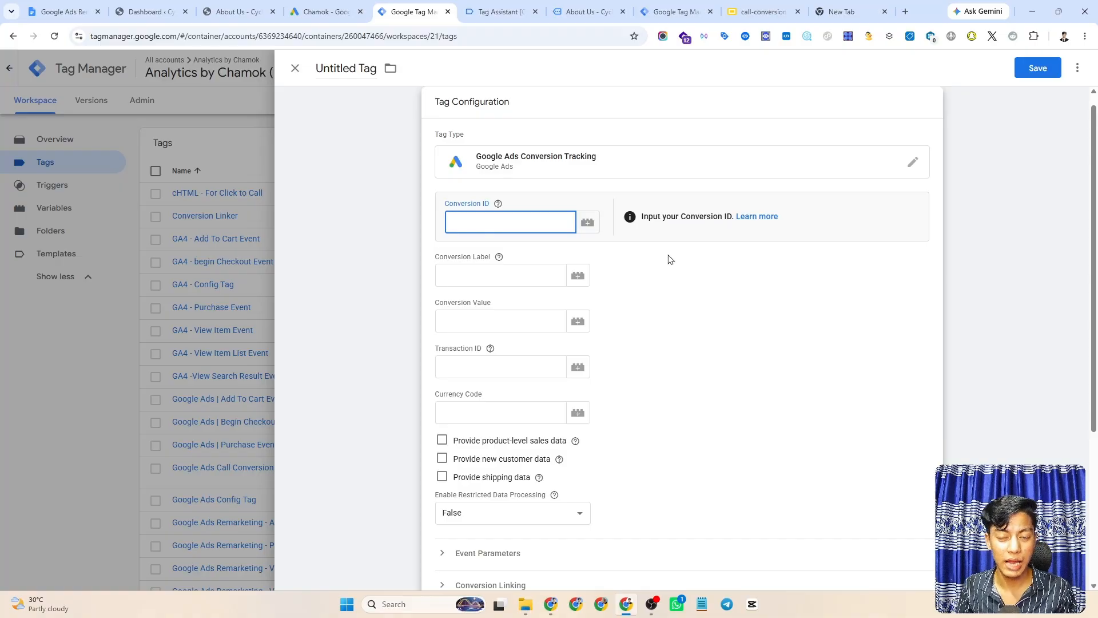
pyautogui.click(588, 222)
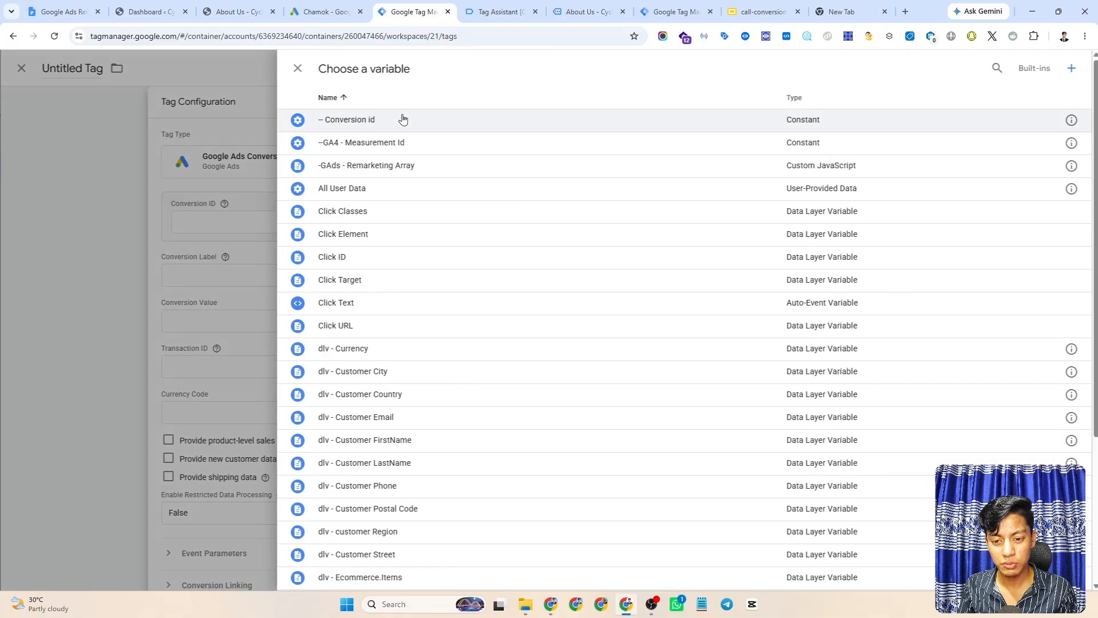
pyautogui.click(347, 122)
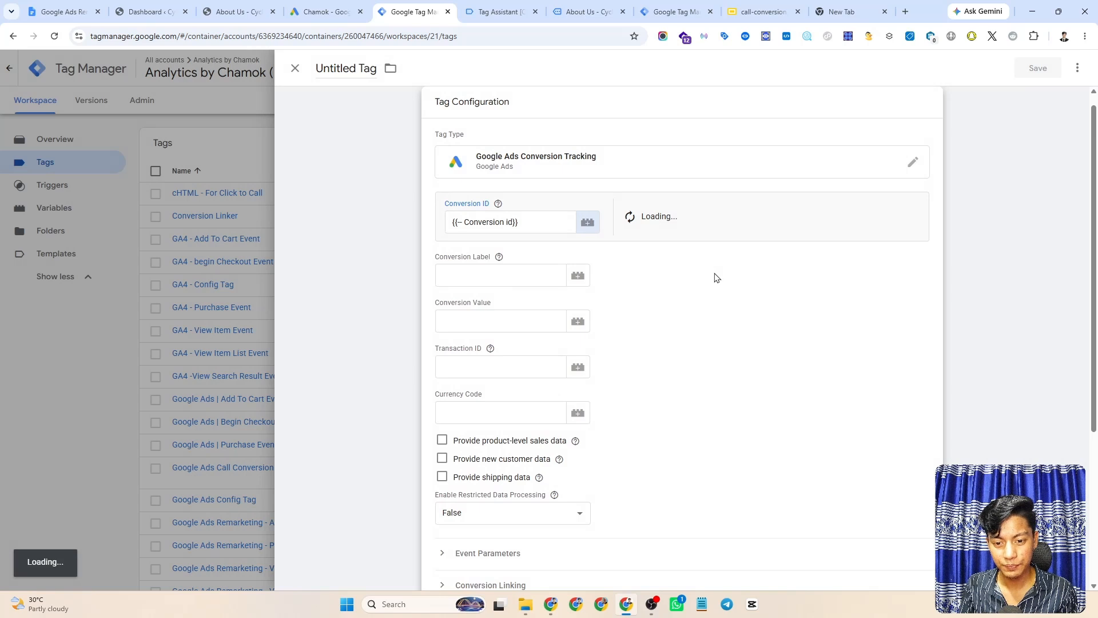
# - Paste the Click to call conversion label from Google Ads into the Conversion Label field
pyautogui.click(452, 275)
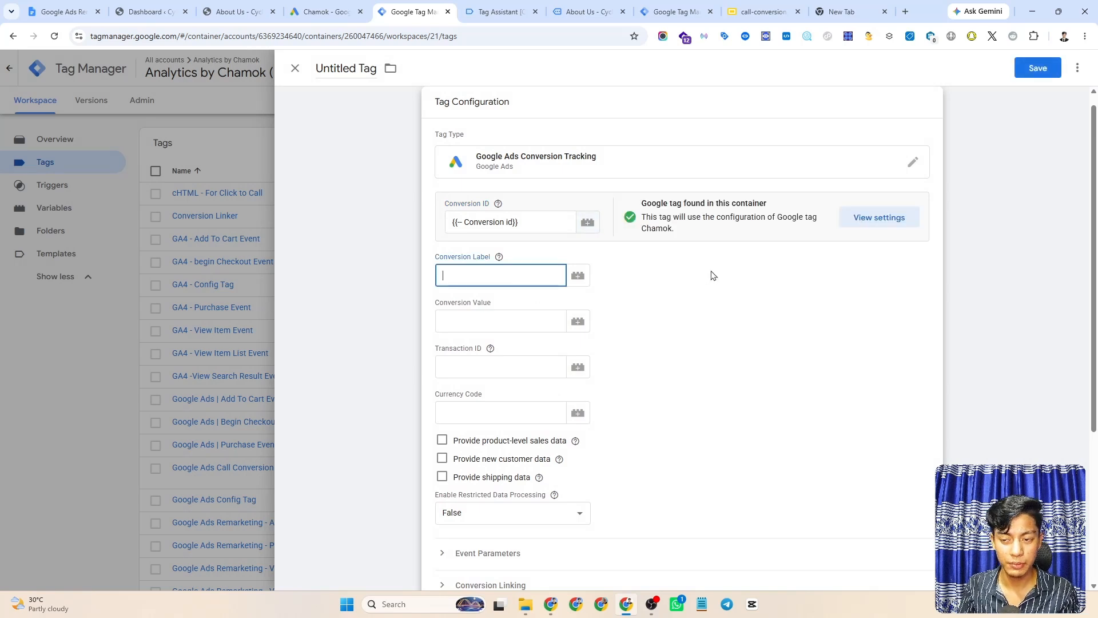
pyautogui.click(323, 12)
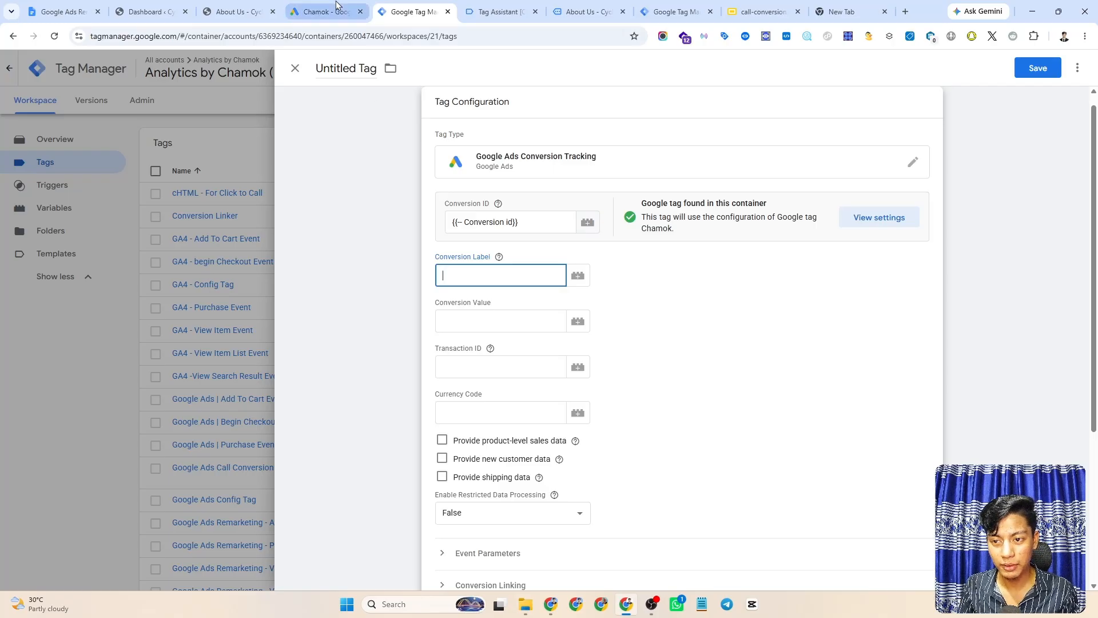
pyautogui.doubleClick(512, 399)
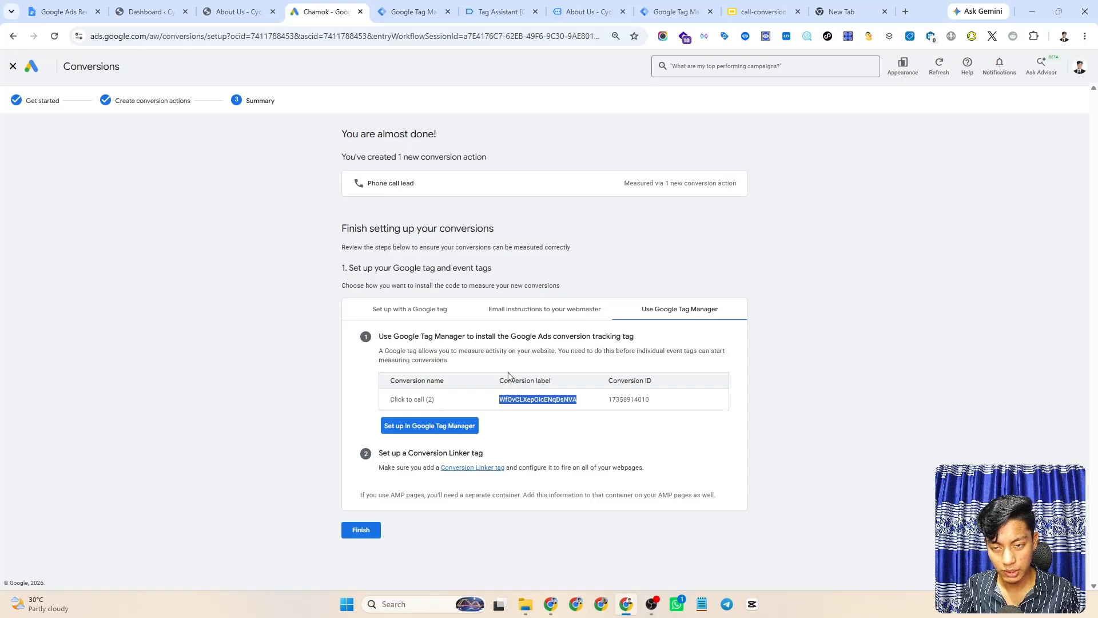
pyautogui.click(413, 12)
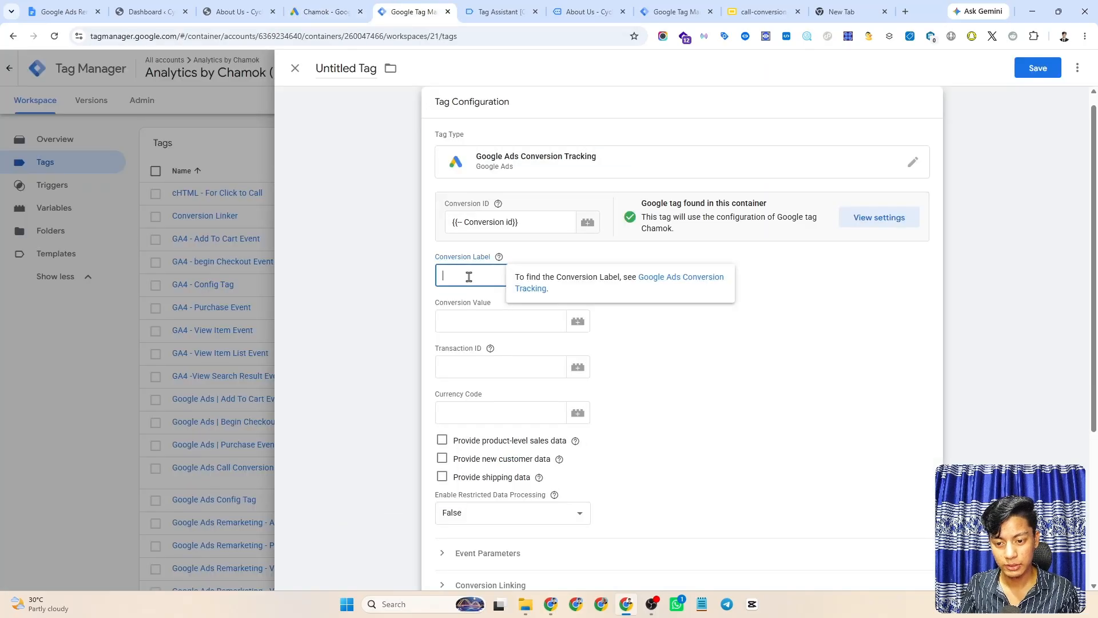
pyautogui.write('WfC?CLXepOIcENqDsNVA')
pyautogui.click(734, 341)
pyautogui.scroll(-4, 770, 326)
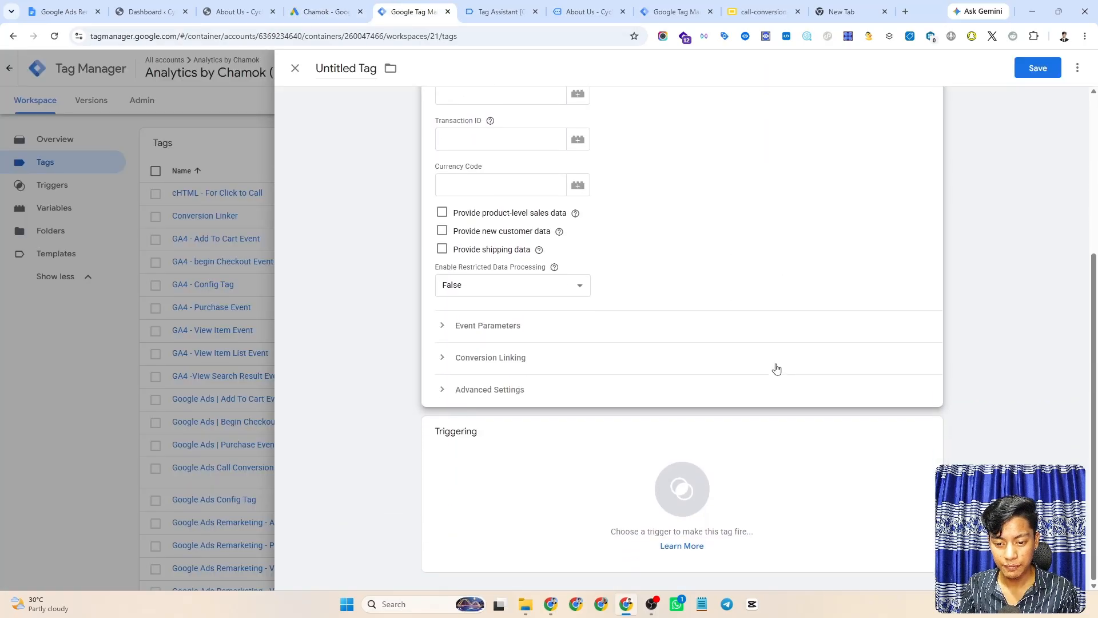
# - Add a new Custom Event trigger for this tag
pyautogui.click(590, 481)
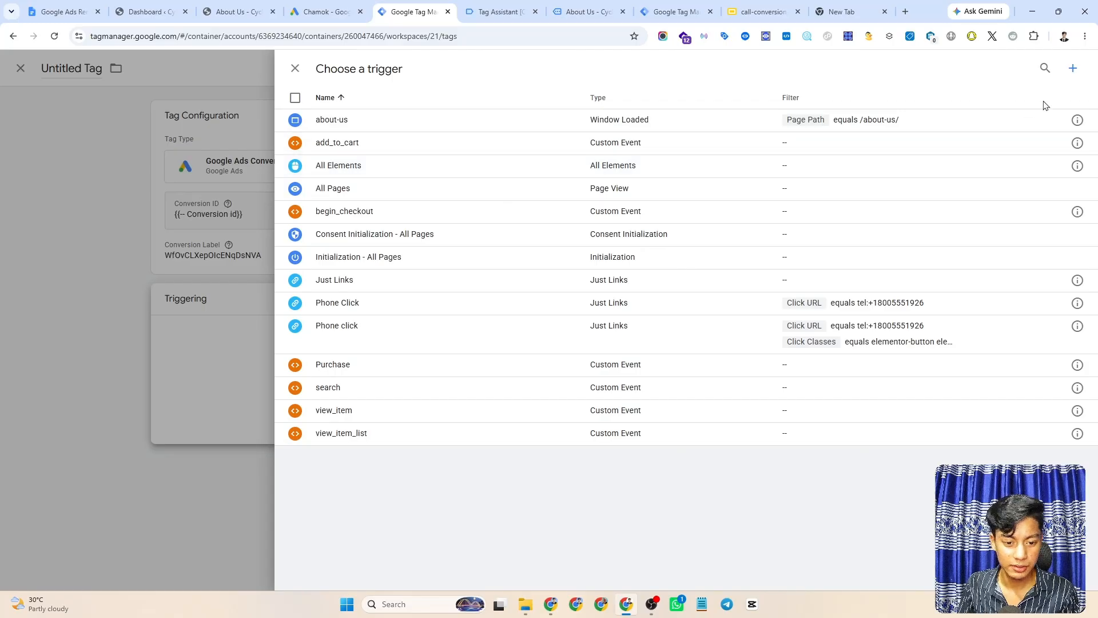
pyautogui.click(1075, 68)
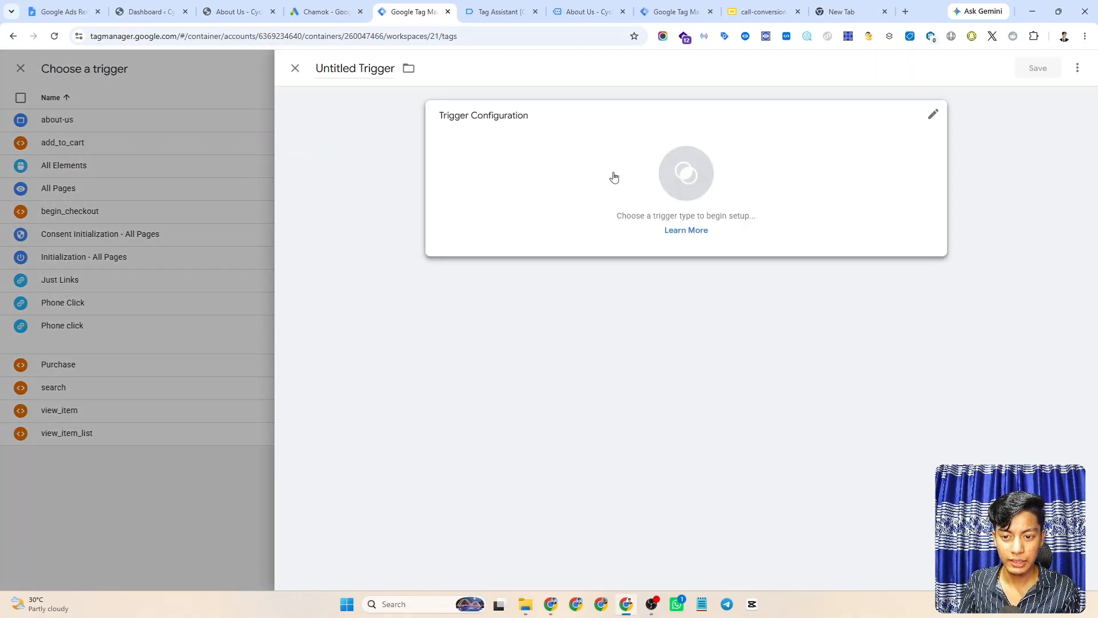
pyautogui.click(646, 169)
pyautogui.scroll(-2, 838, 172)
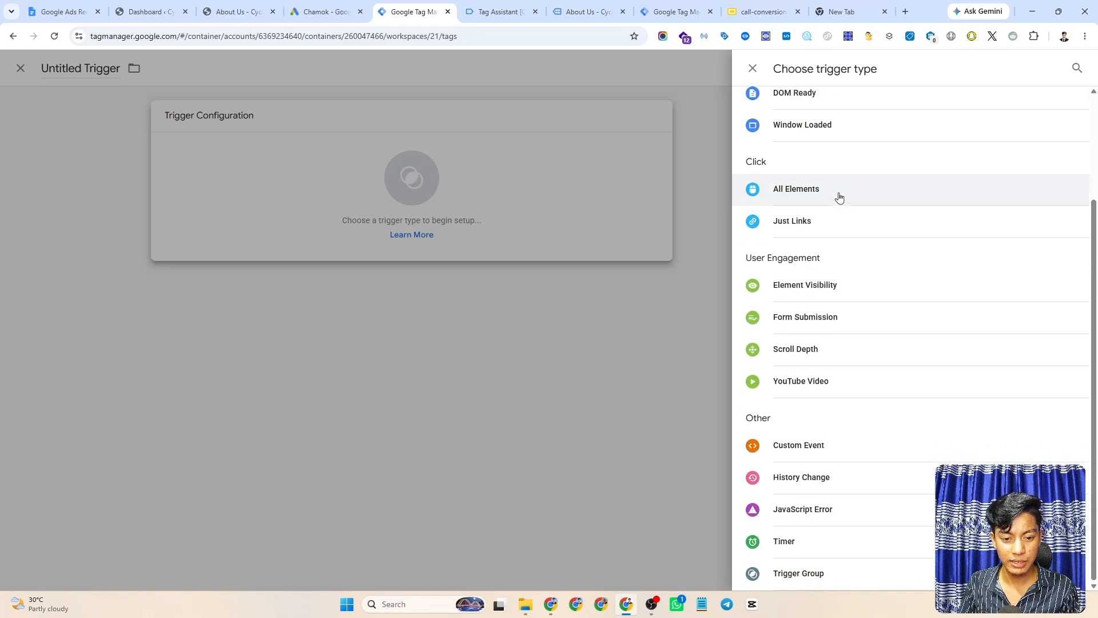
pyautogui.click(826, 449)
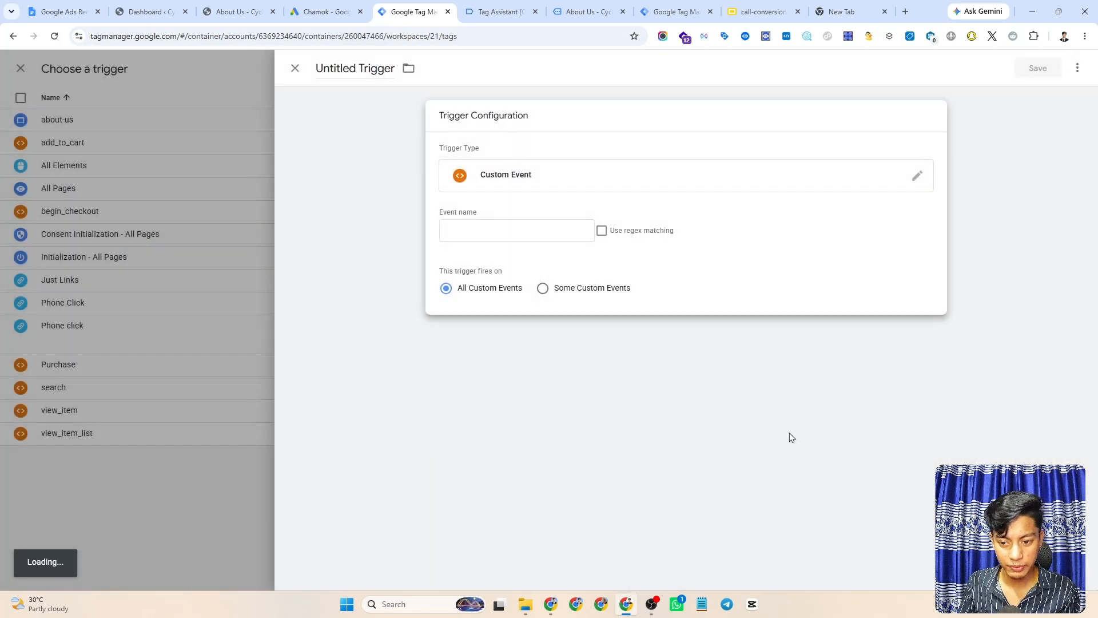
# - Set the trigger's event name to phone_click, name it phone_click, and save it
pyautogui.click(456, 232)
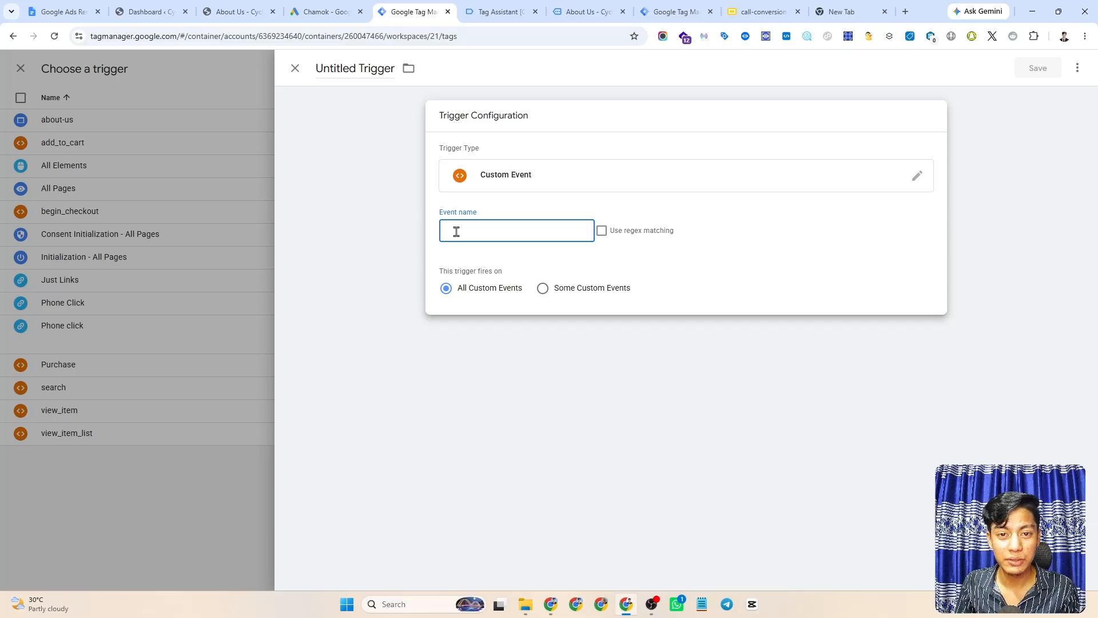
pyautogui.click(496, 12)
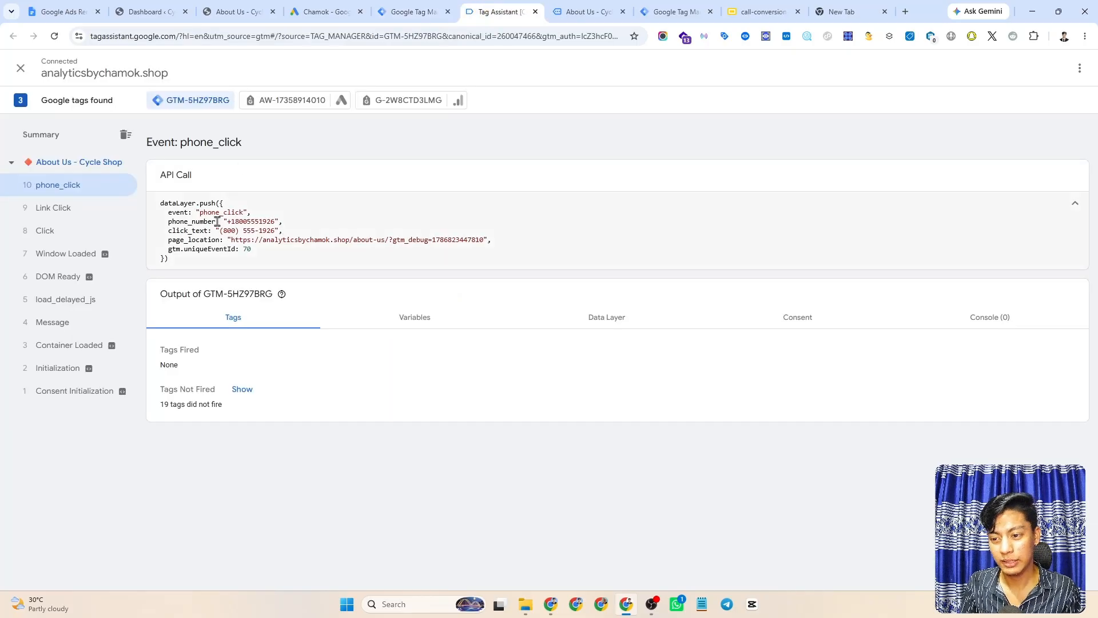
pyautogui.doubleClick(216, 214)
pyautogui.hotkey('ctrl', 'c')
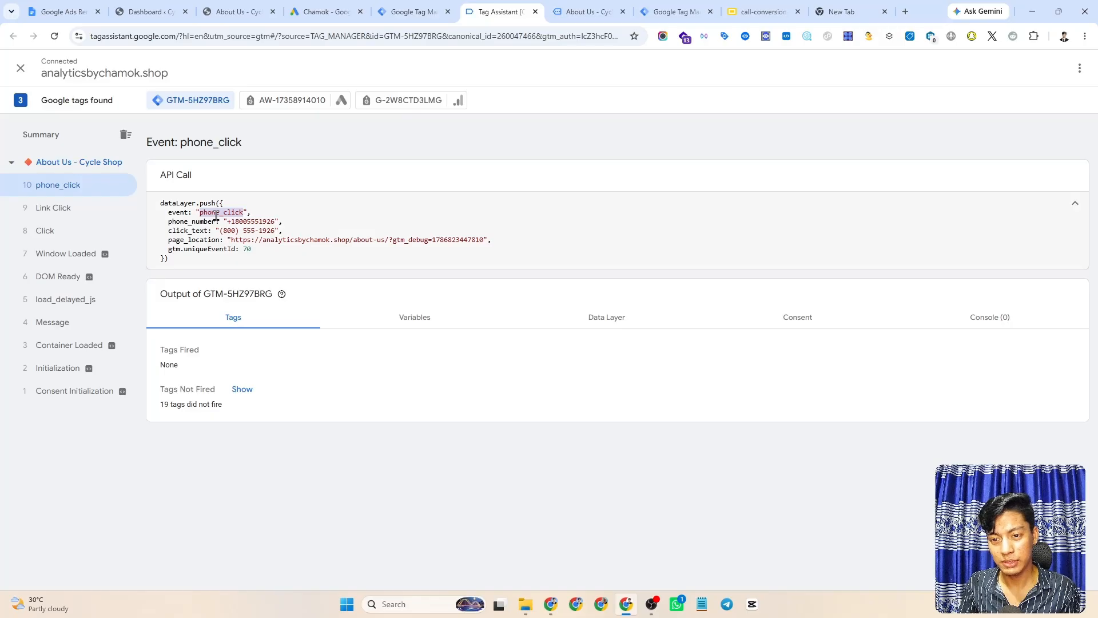
pyautogui.click(412, 11)
pyautogui.hotkey('ctrl', 'v')
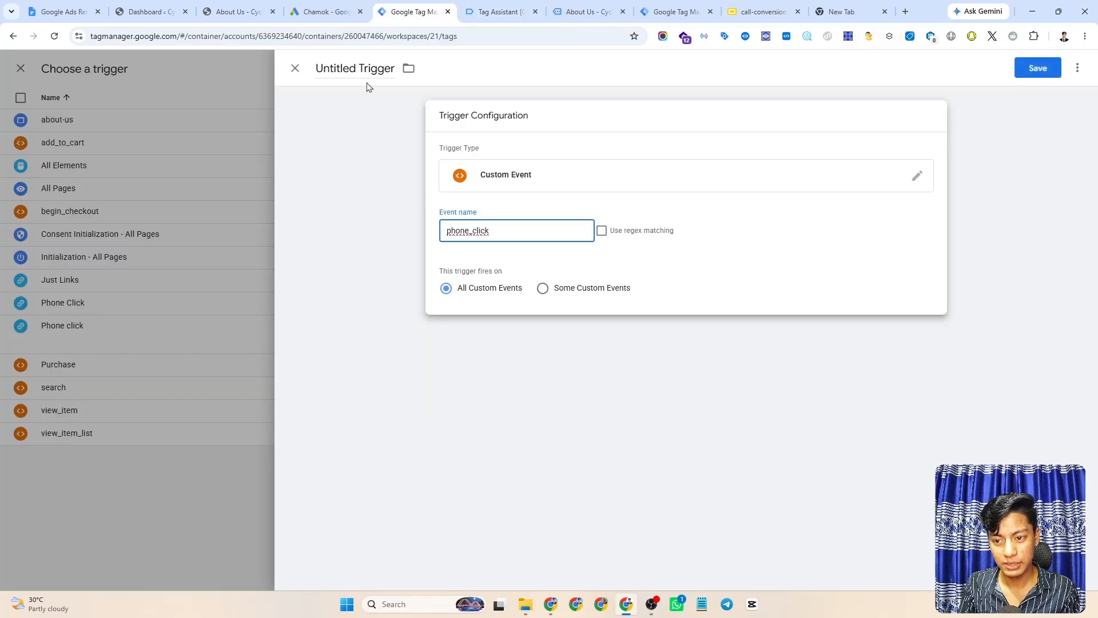
pyautogui.tripleClick(368, 72)
pyautogui.hotkey('ctrl', 'v')
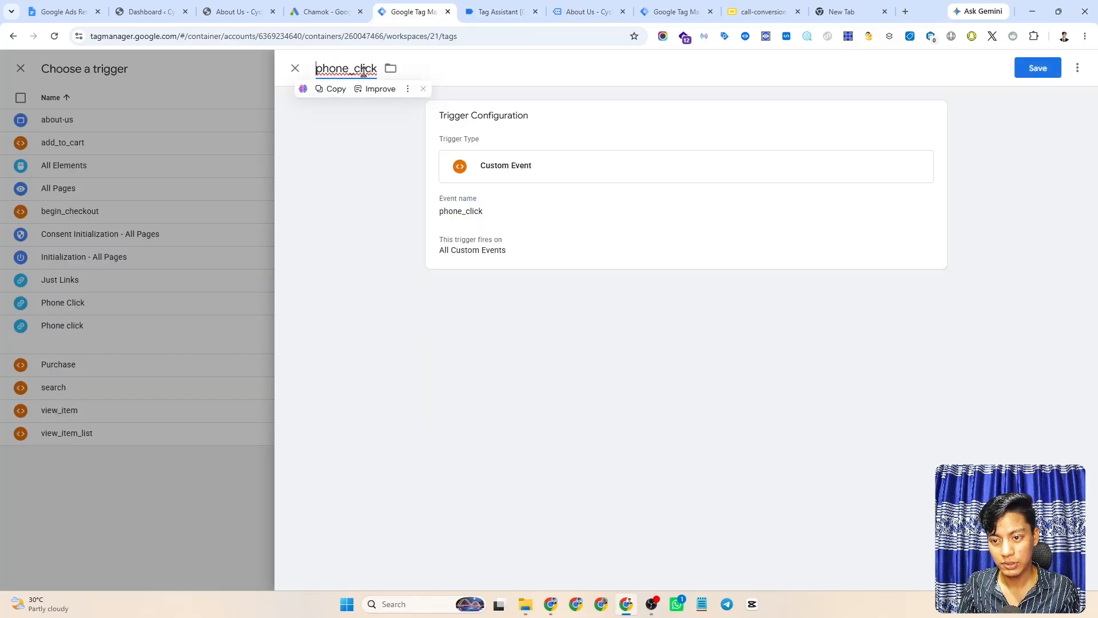
pyautogui.click(1039, 69)
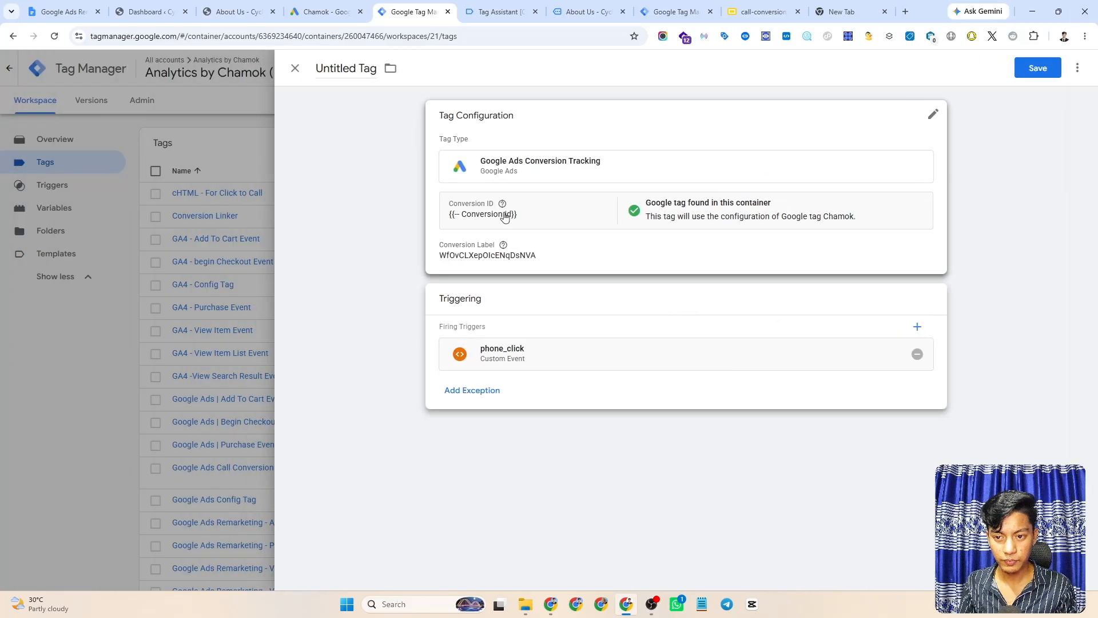
# - Rename the tag 'Google Ads Call Conversion Tracking - Click To Call' and save it
pyautogui.tripleClick(349, 68)
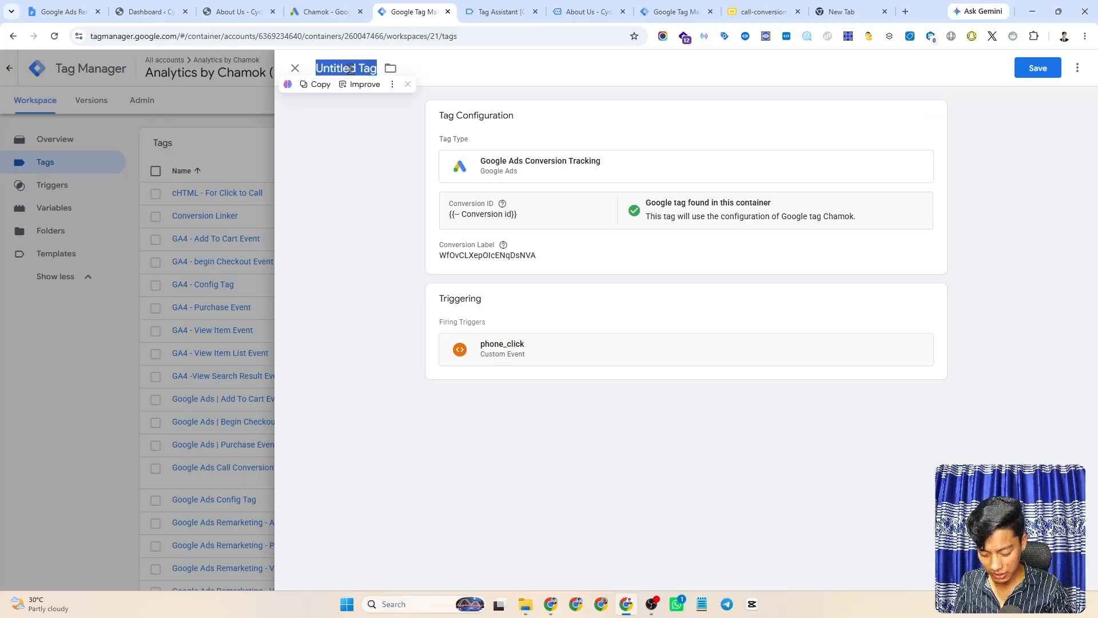
pyautogui.write('Google A')
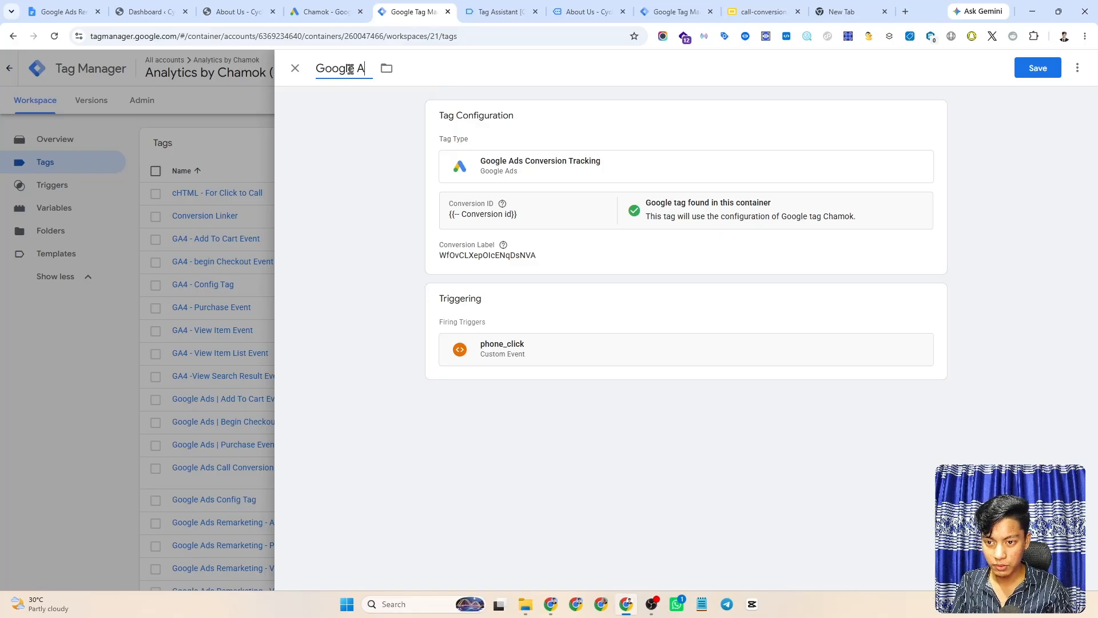
pyautogui.write('ds Pho')
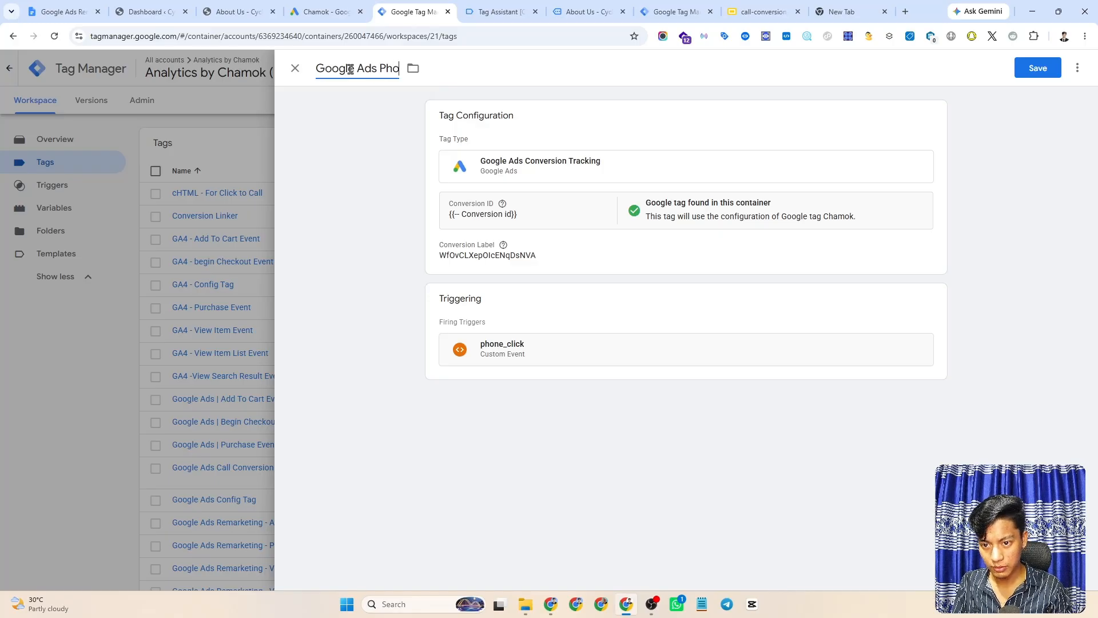
pyautogui.press('BackSpace')
pyautogui.press('BackSpace')
pyautogui.press('BackSpace')
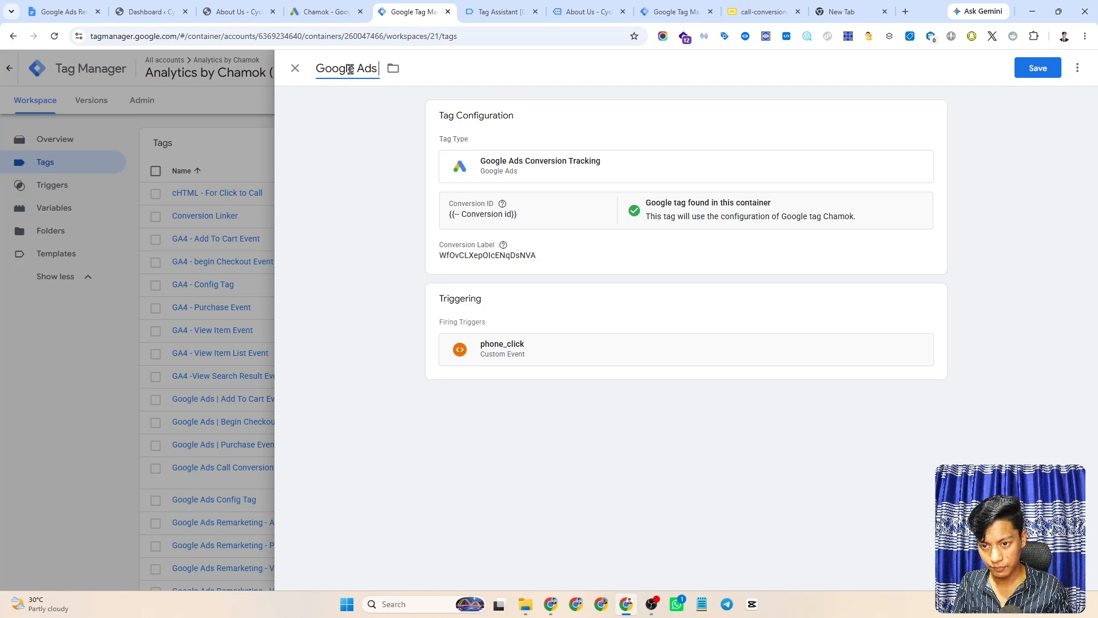
pyautogui.write('Call Con')
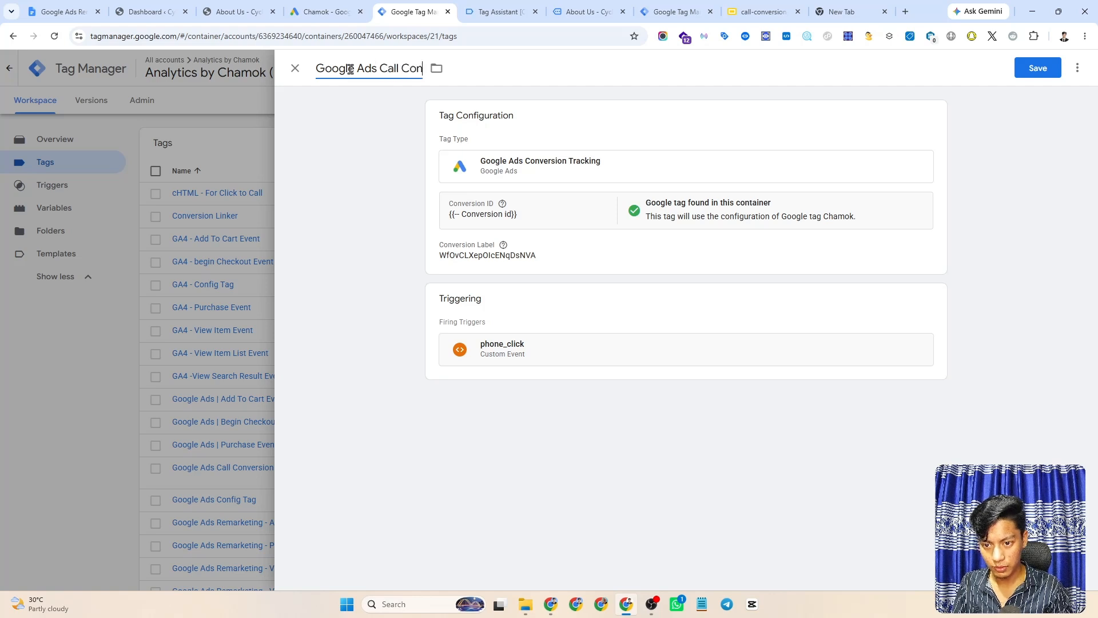
pyautogui.write('version')
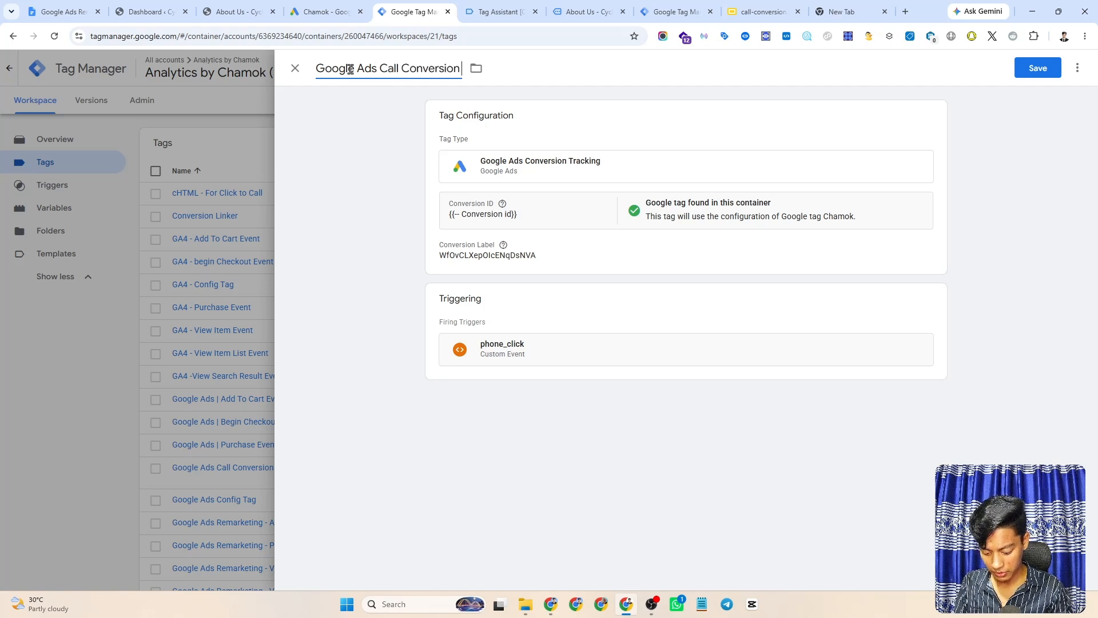
pyautogui.write(' Tracking -')
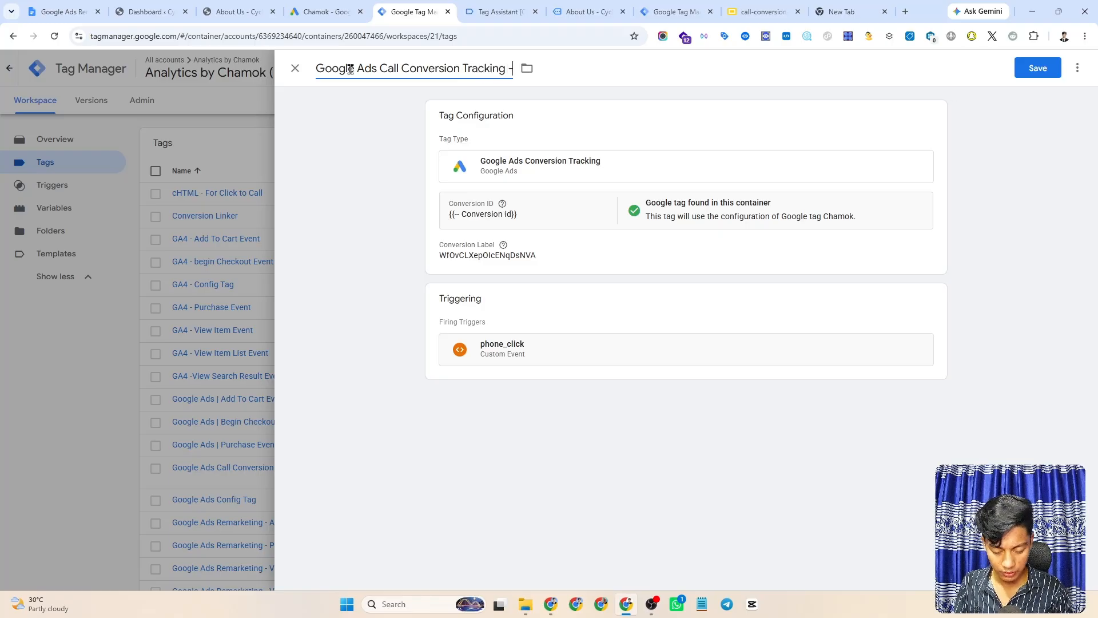
pyautogui.write(' Cl')
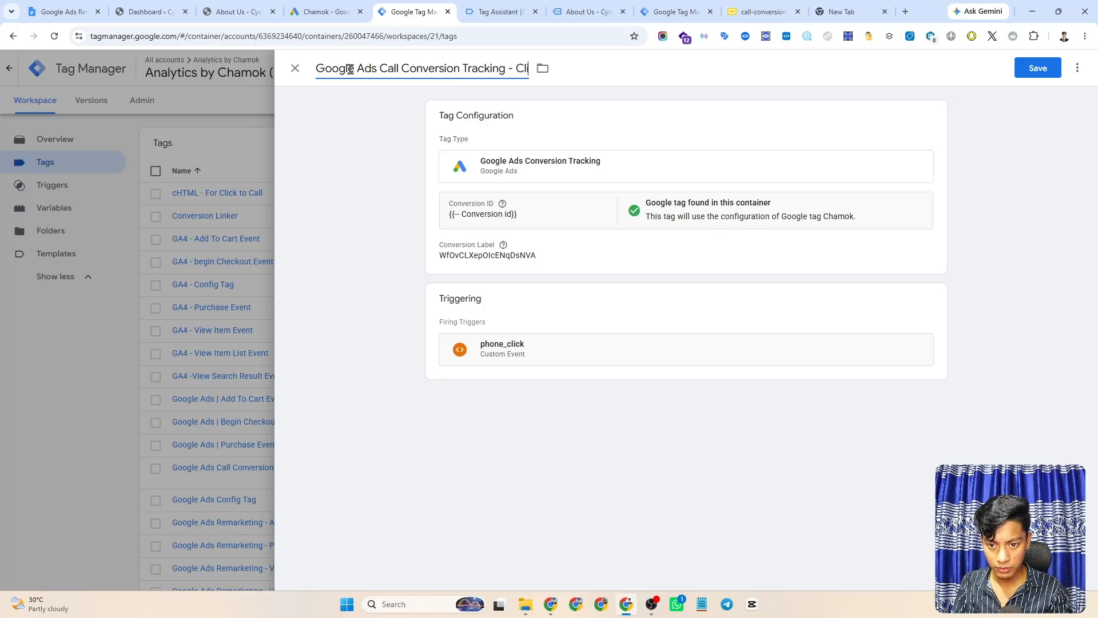
pyautogui.write('ick To C')
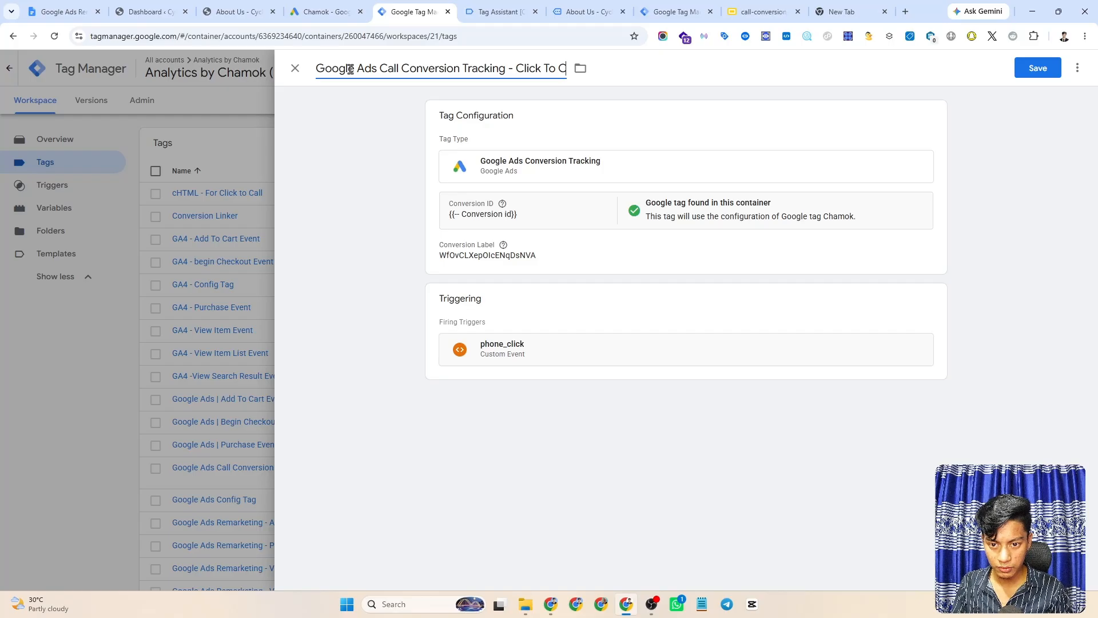
pyautogui.write('all')
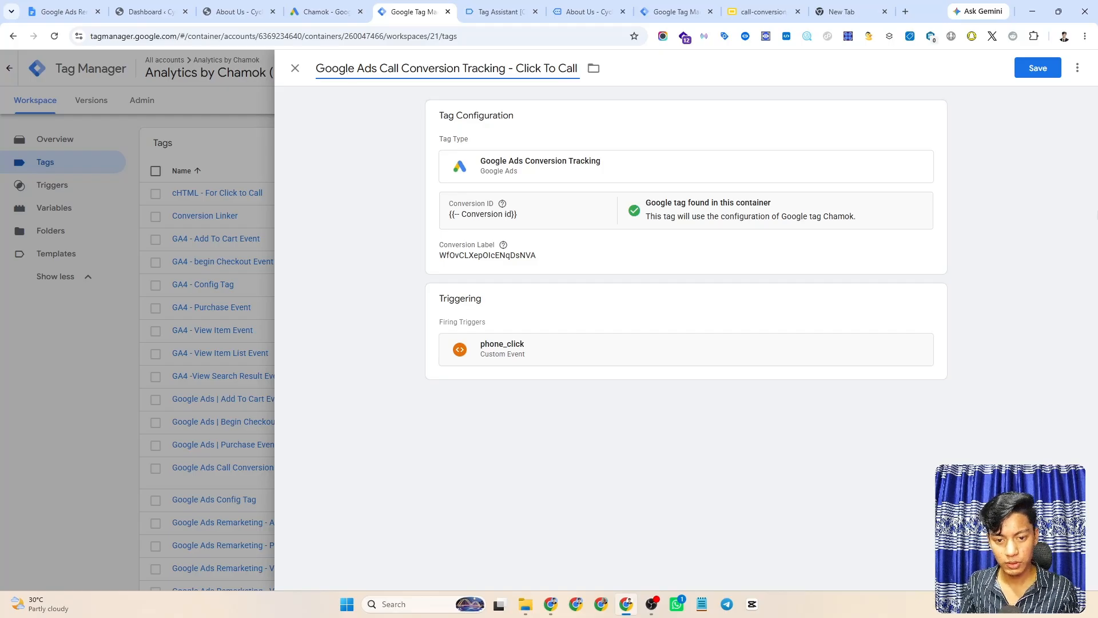
pyautogui.click(1038, 68)
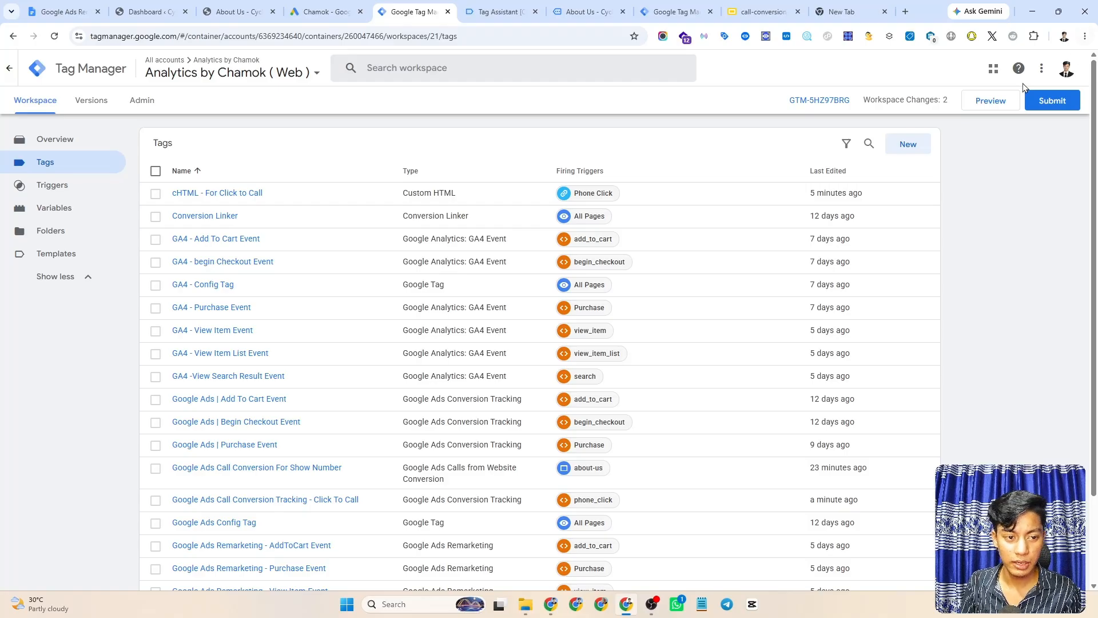
# - Submit and publish the workspace changes as a new container version
pyautogui.click(1053, 101)
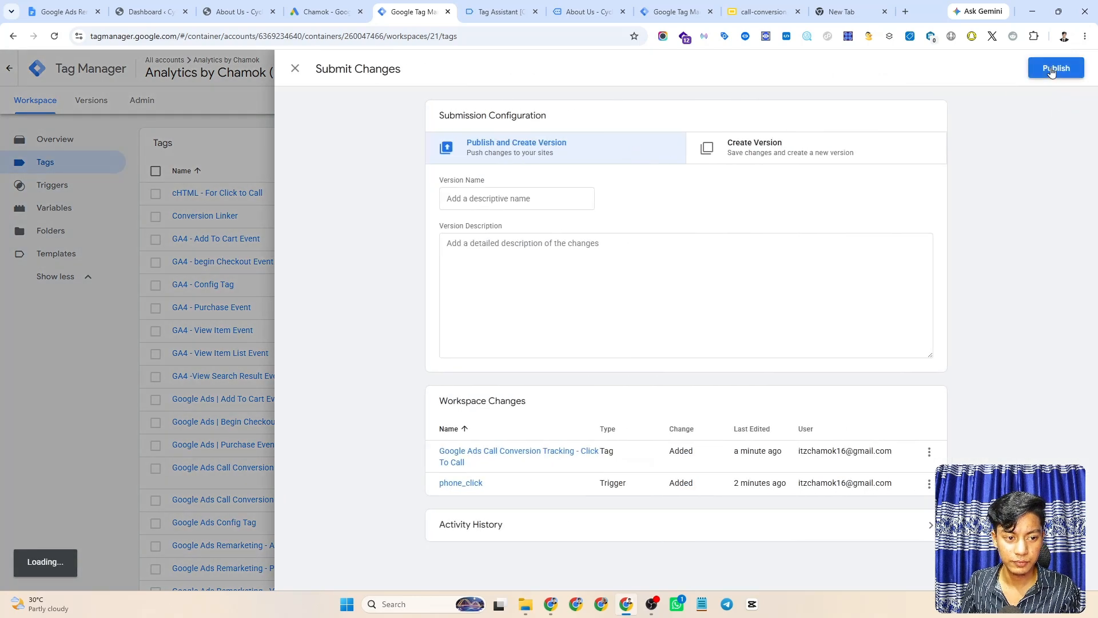
pyautogui.click(1056, 68)
pyautogui.click(691, 401)
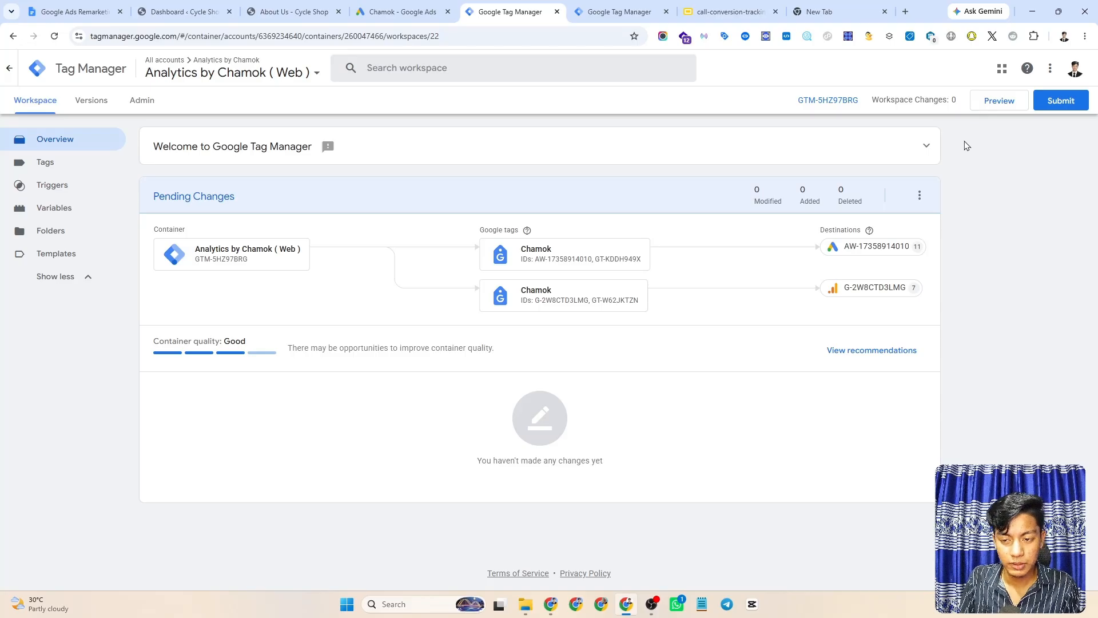
# - Start a Preview connected to the About Us page, then close the debug and Tag Assistant tabs
pyautogui.click(995, 107)
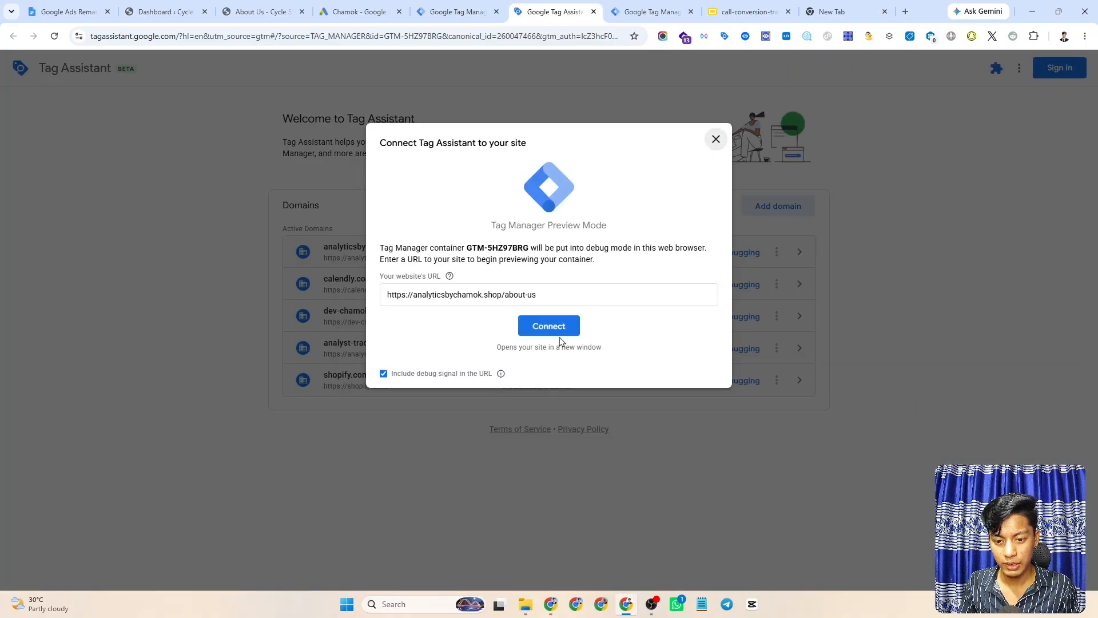
pyautogui.click(546, 327)
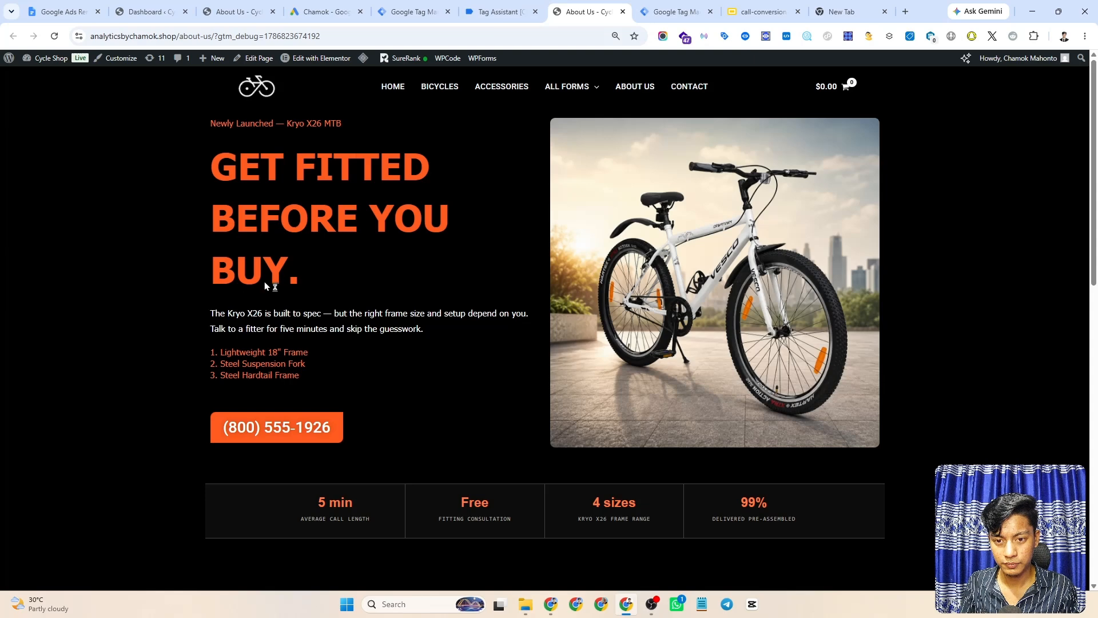
pyautogui.click(623, 12)
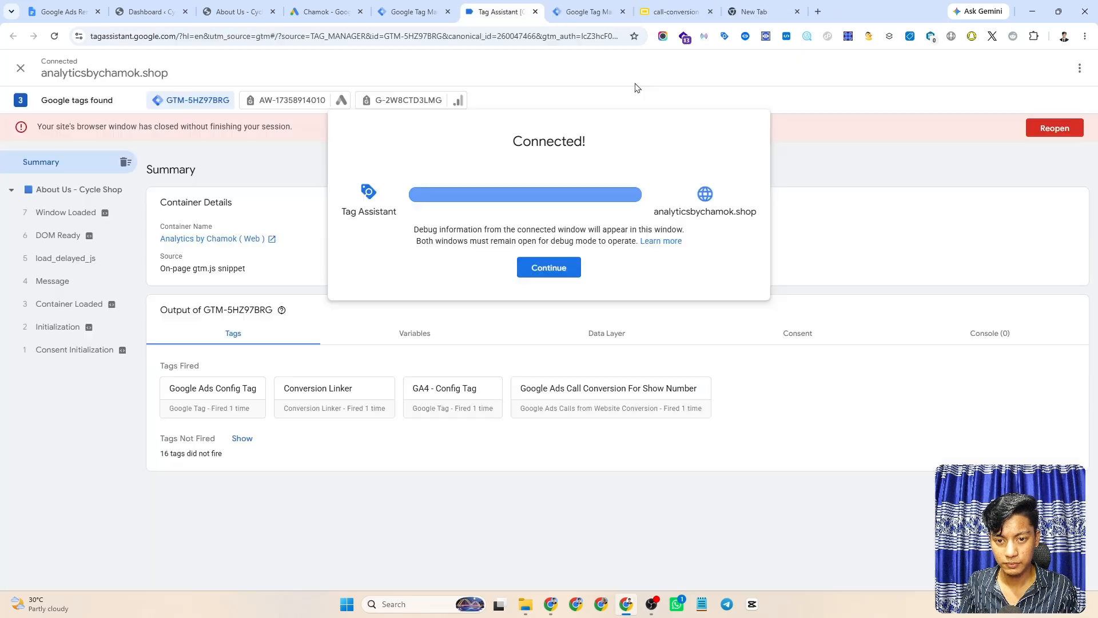
pyautogui.click(551, 269)
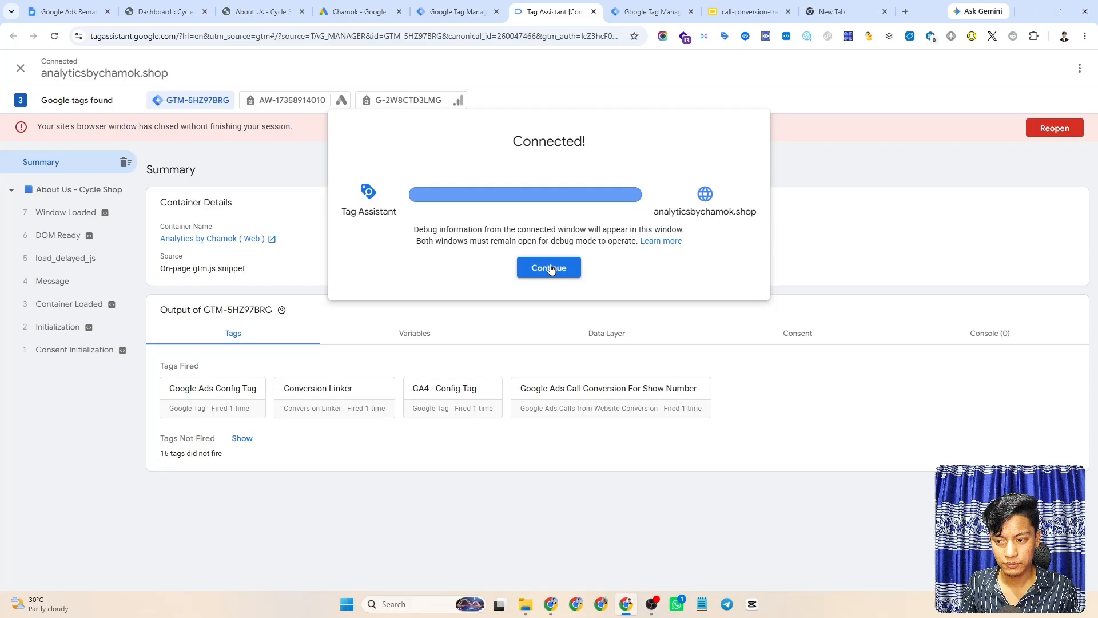
pyautogui.click(594, 11)
pyautogui.click(598, 110)
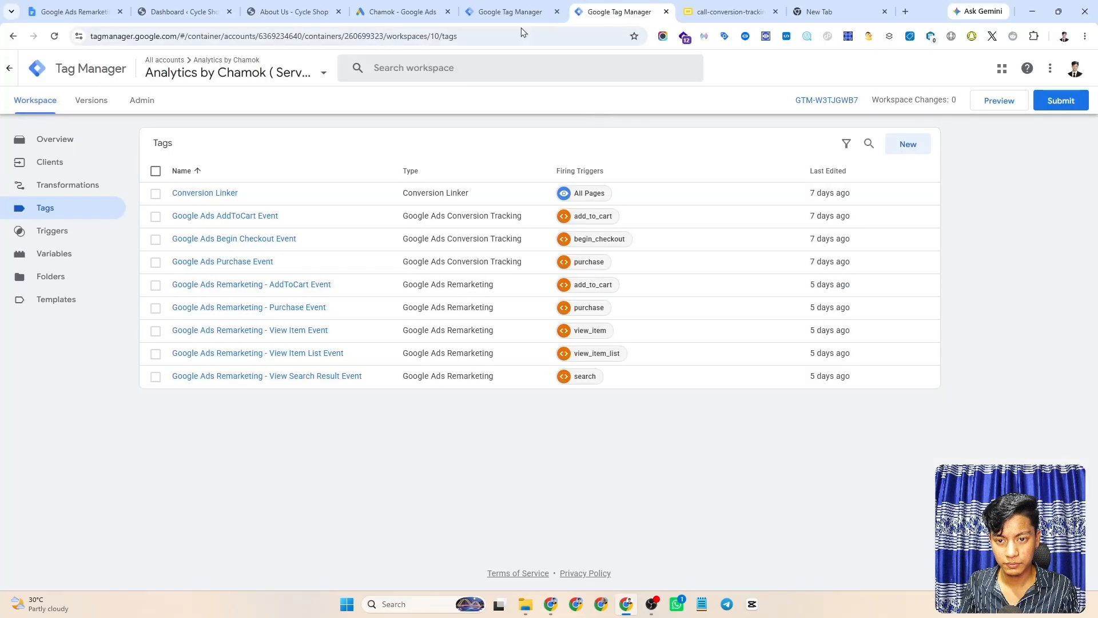
# - Relaunch Preview from the Web container, reconnect to About Us, and dismiss the Connected notice
pyautogui.click(515, 12)
pyautogui.click(989, 102)
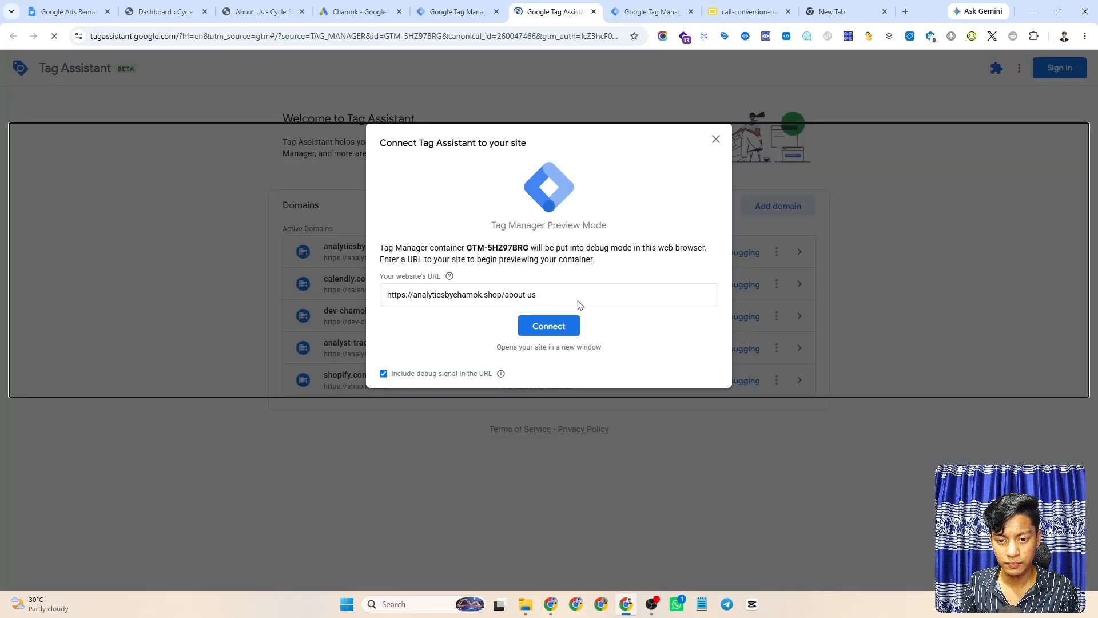
pyautogui.click(570, 326)
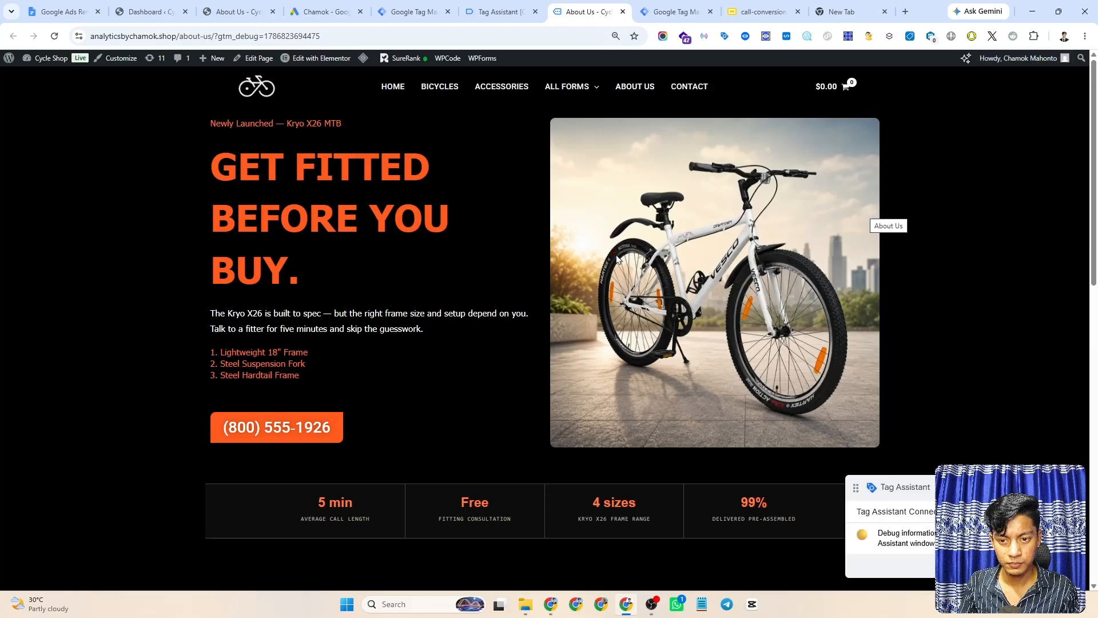
pyautogui.scroll(-2, 822, 314)
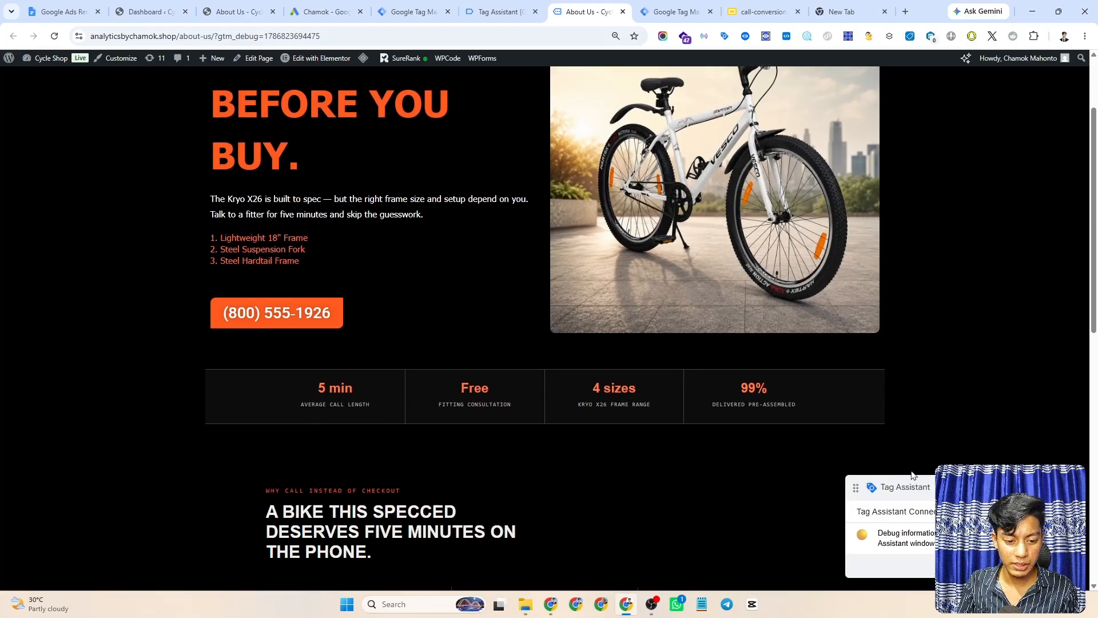
pyautogui.moveTo(925, 487); pyautogui.dragTo(830, 290)
pyautogui.click(492, 6)
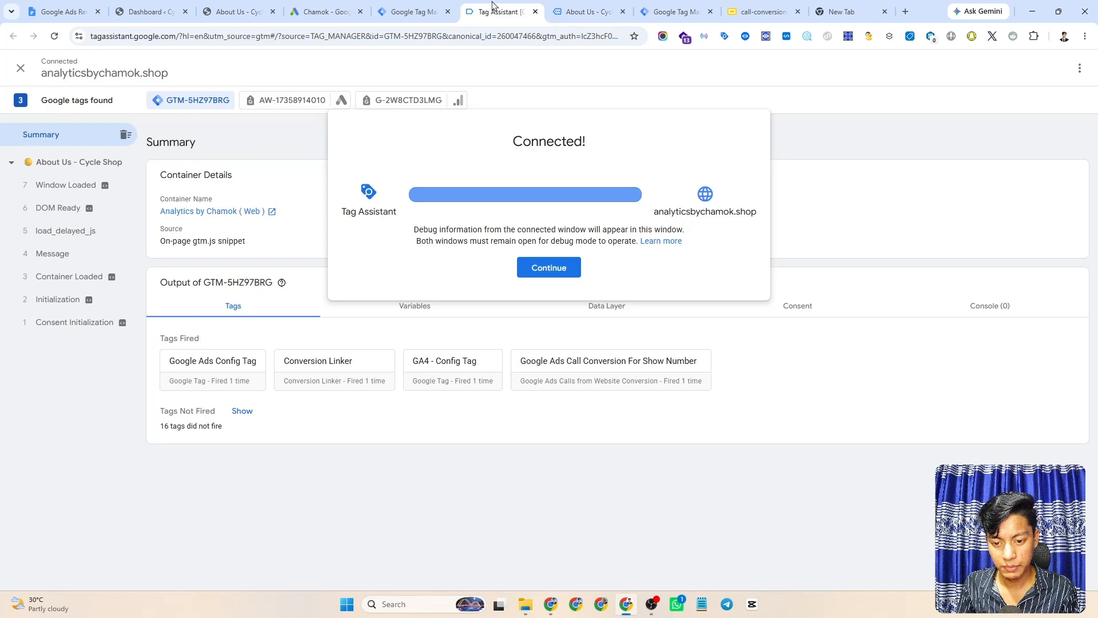
pyautogui.click(549, 269)
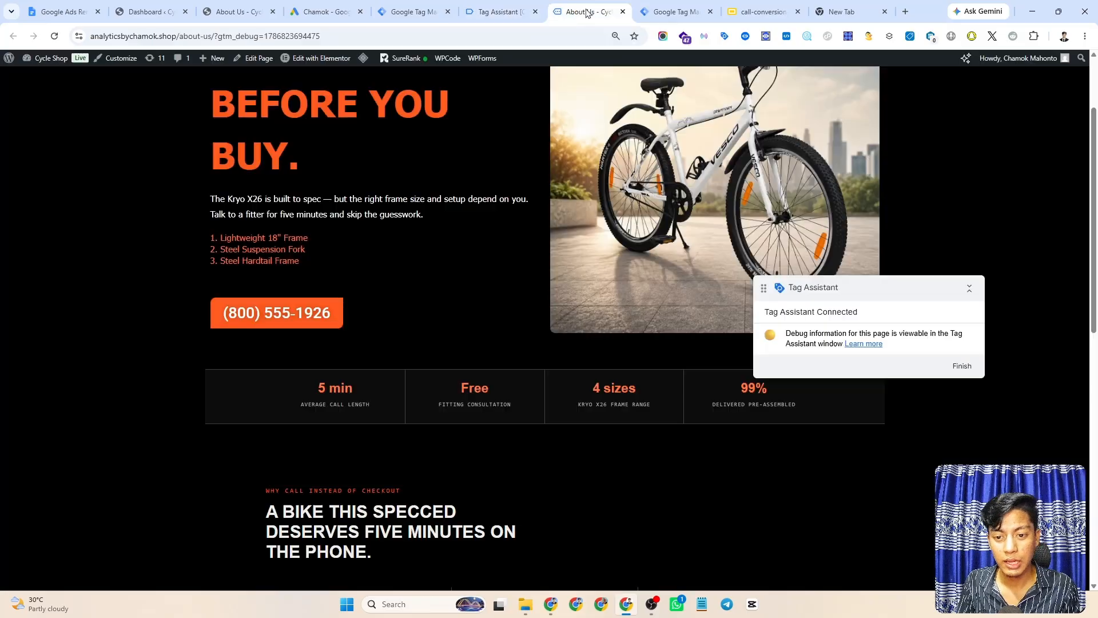
# - Trigger the About Us phone number, then confirm in Tag Assistant that Click To Call fired once
pyautogui.click(589, 8)
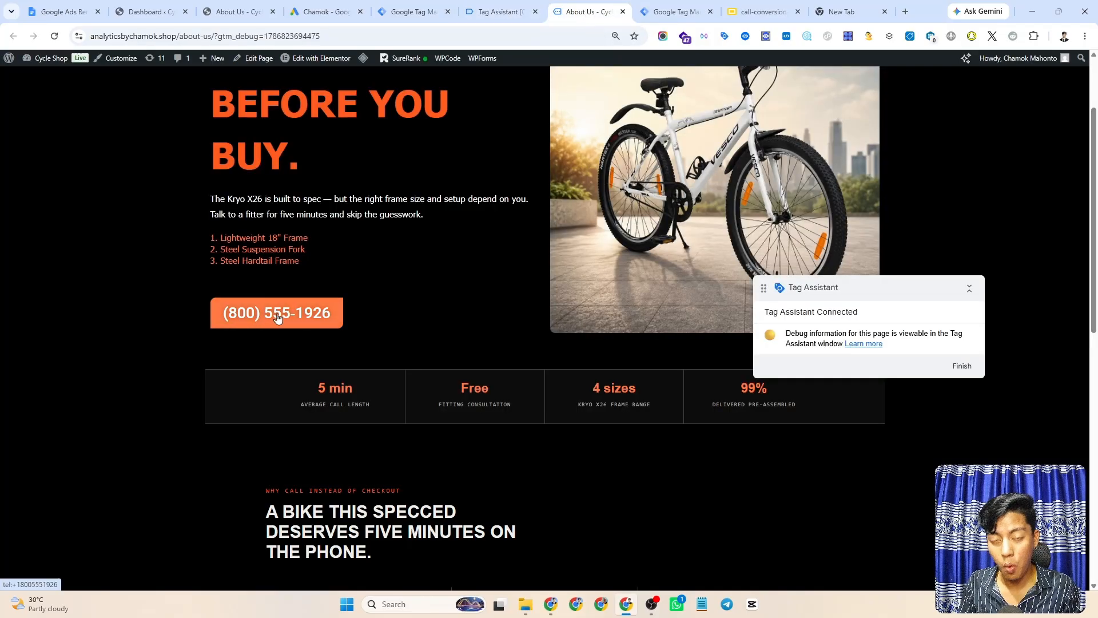
pyautogui.scroll(-2, 552, 325)
pyautogui.scroll(-8, 552, 325)
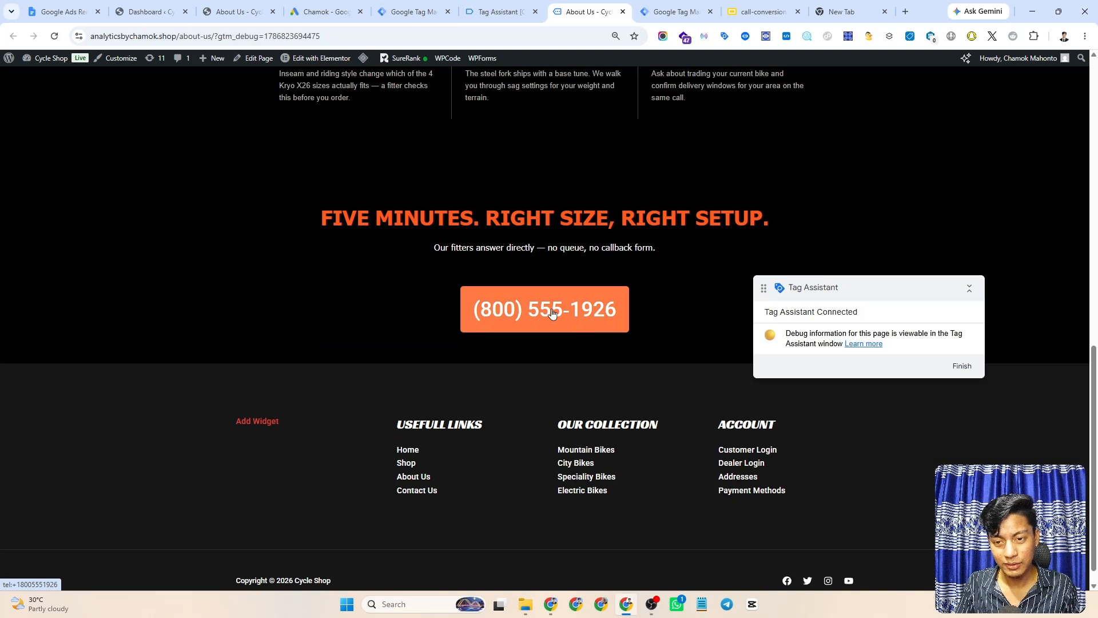
pyautogui.click(497, 7)
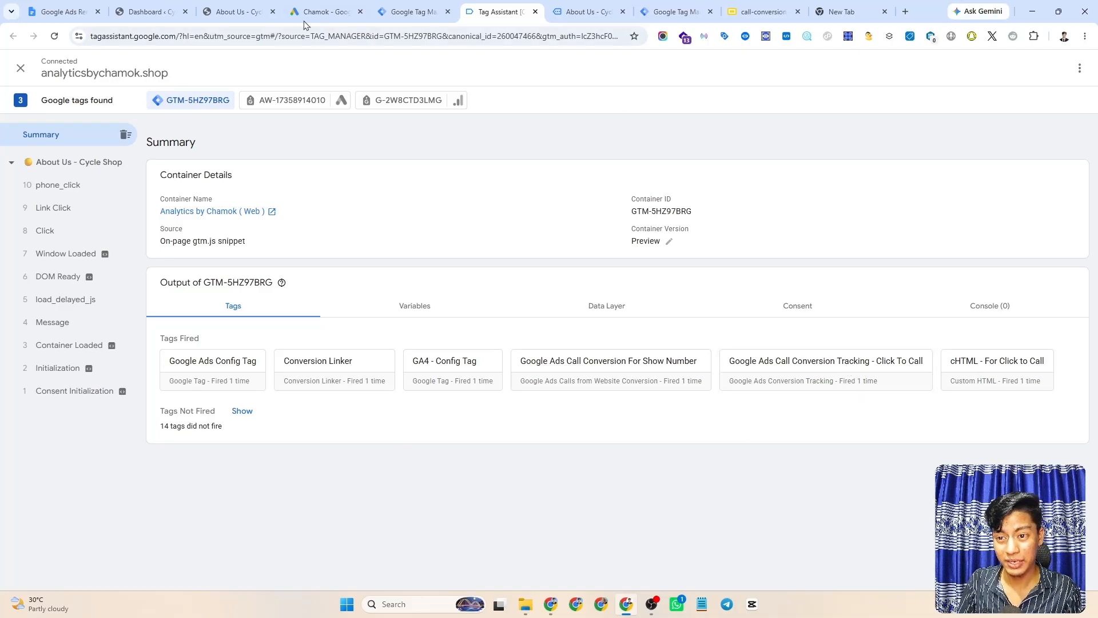
# - Finish the Google Ads conversion setup and expand Phone call lead to list Click to call (2)
pyautogui.click(318, 12)
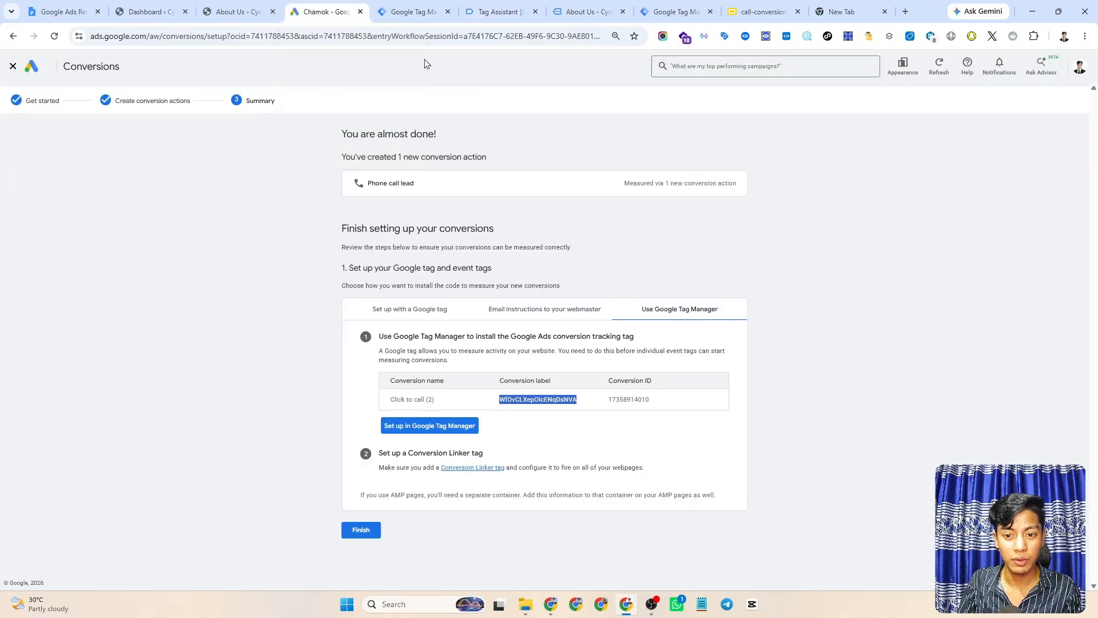
pyautogui.click(360, 532)
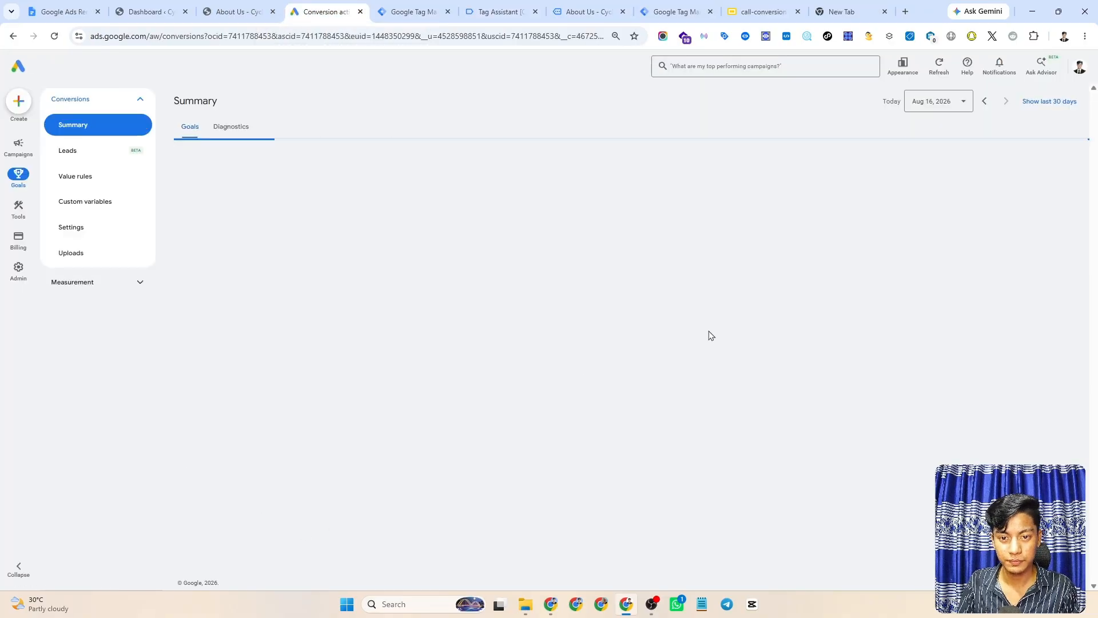
pyautogui.scroll(-2, 709, 332)
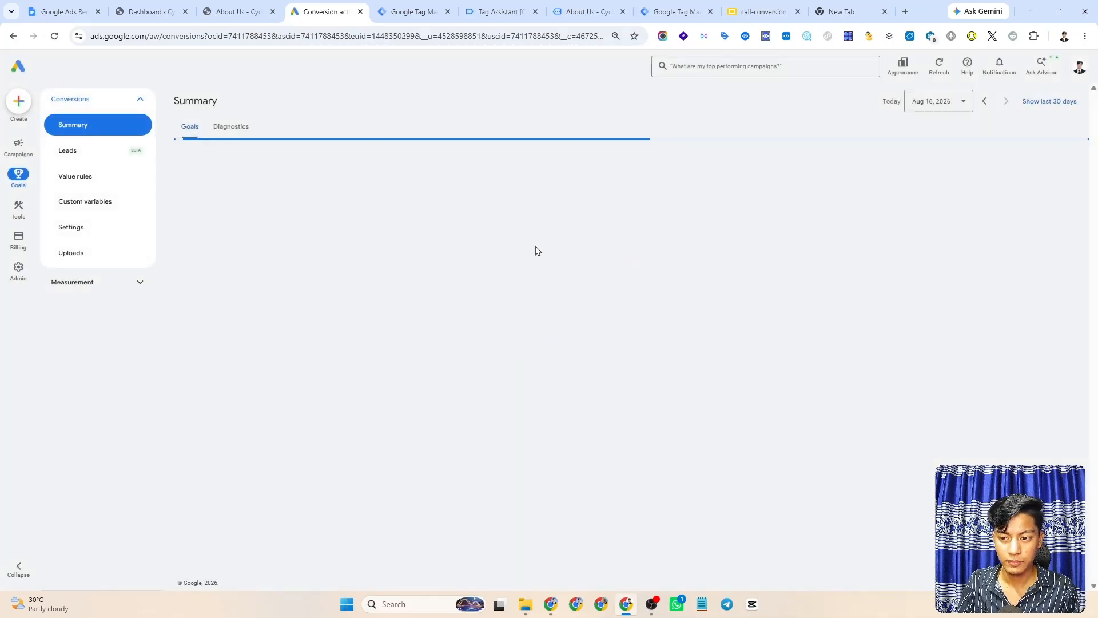
pyautogui.scroll(-5, 652, 277)
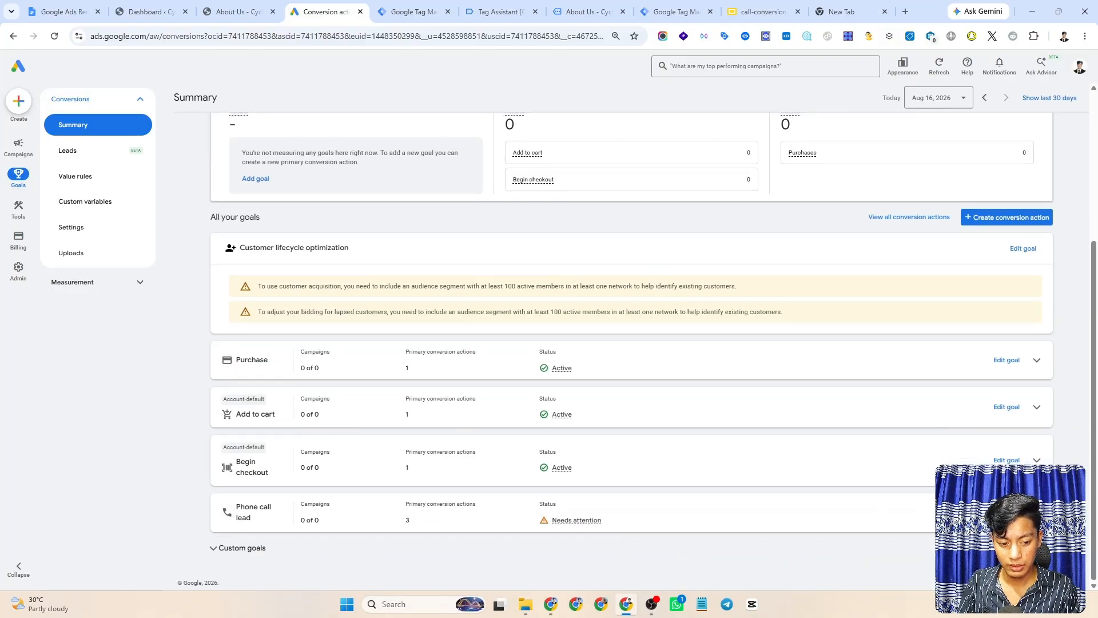
pyautogui.click(1037, 513)
pyautogui.scroll(-3, 806, 450)
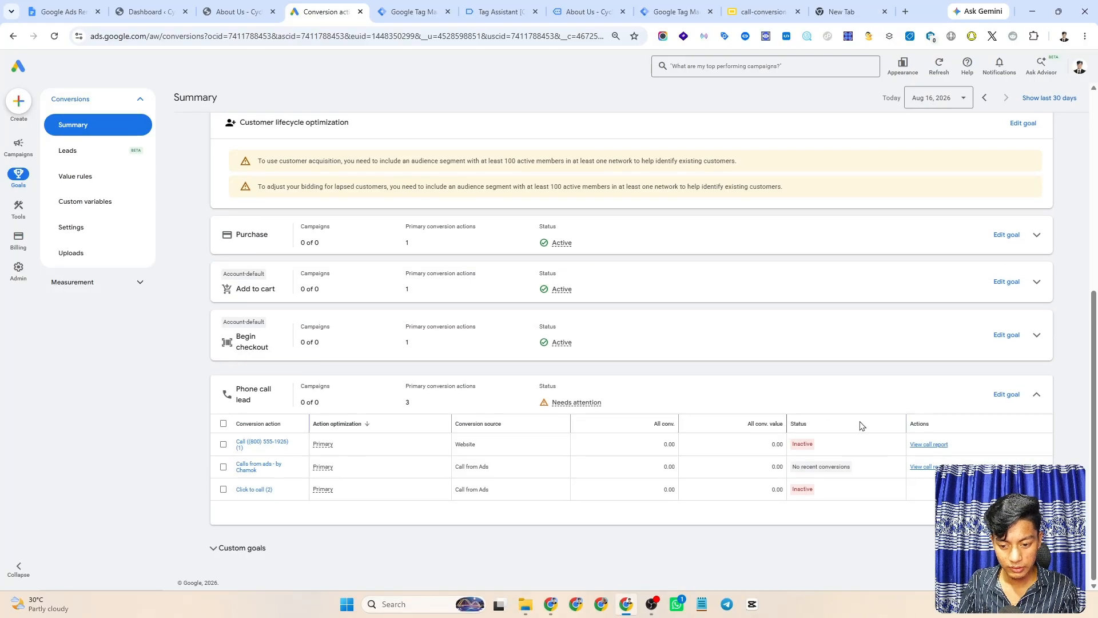